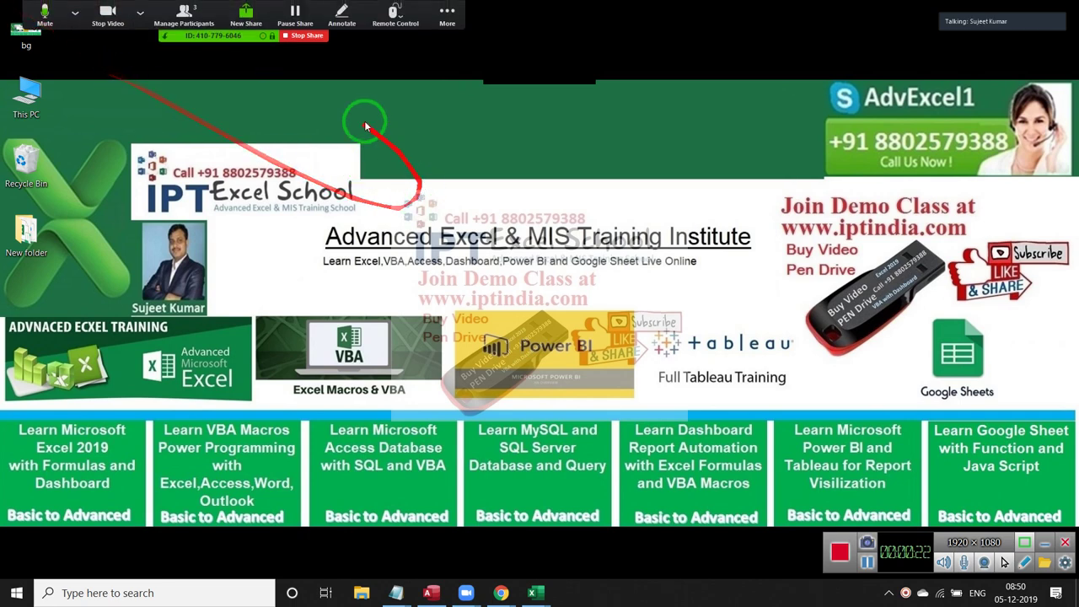
Check the Zoom meeting's participants list, then close it.
{"action": "left_click", "coordinate": [188, 24]}
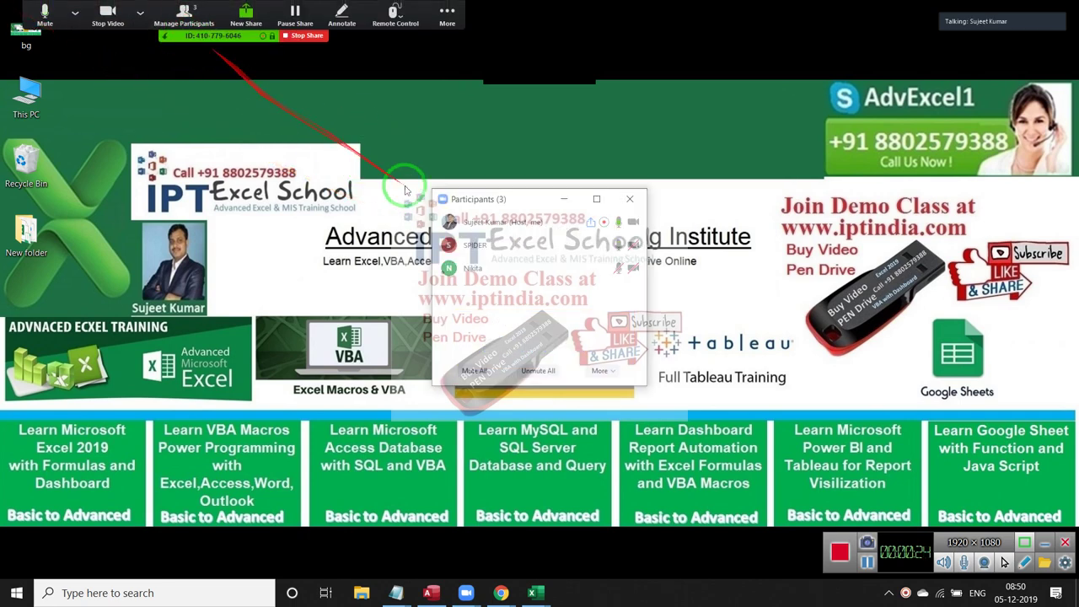
{"action": "left_click", "coordinate": [635, 198]}
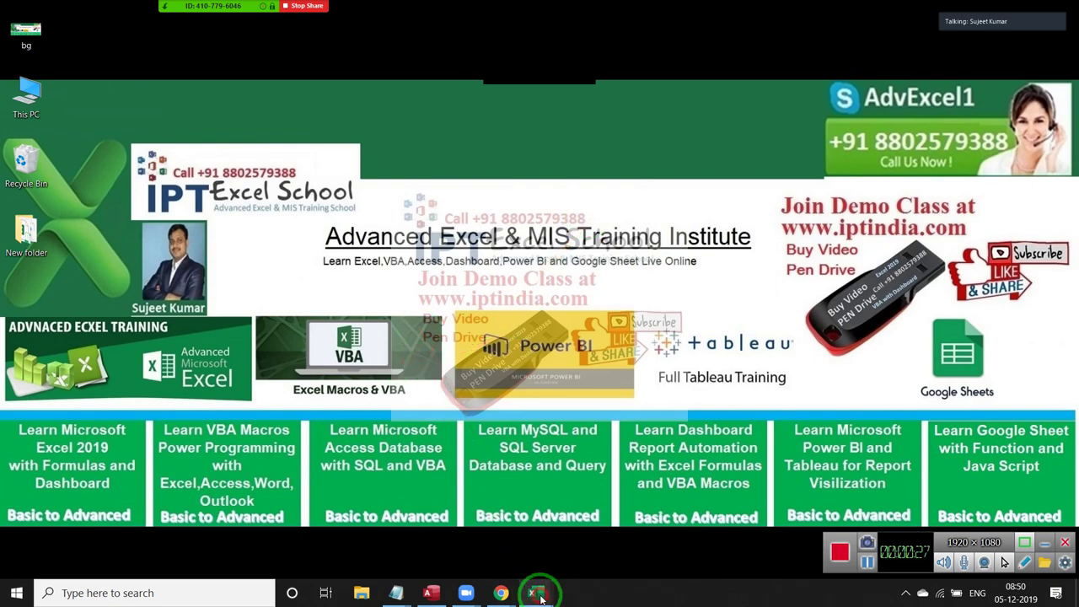
{"action": "mouse_move", "coordinate": [532, 593]}
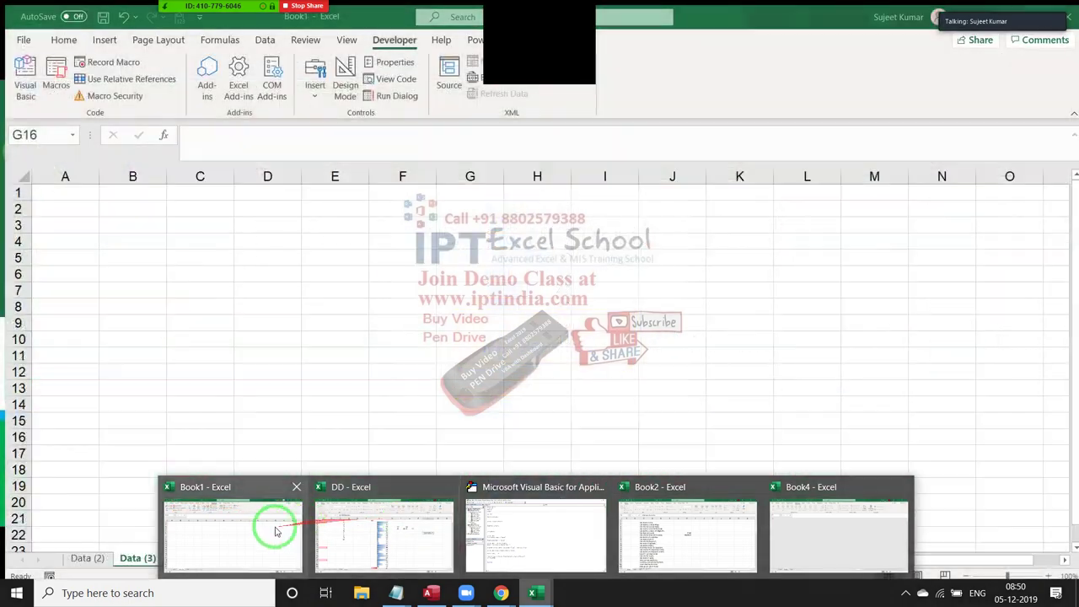
Switch to the workbook holding the sales tables and charts.
{"action": "left_click", "coordinate": [276, 529]}
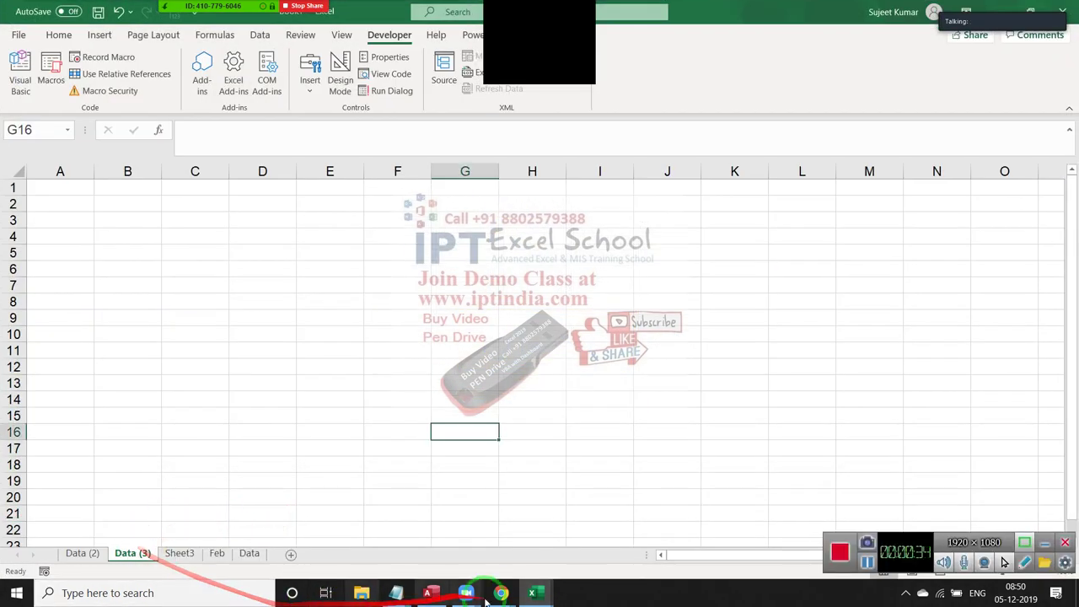
{"action": "mouse_move", "coordinate": [532, 593]}
{"action": "left_click", "coordinate": [809, 535]}
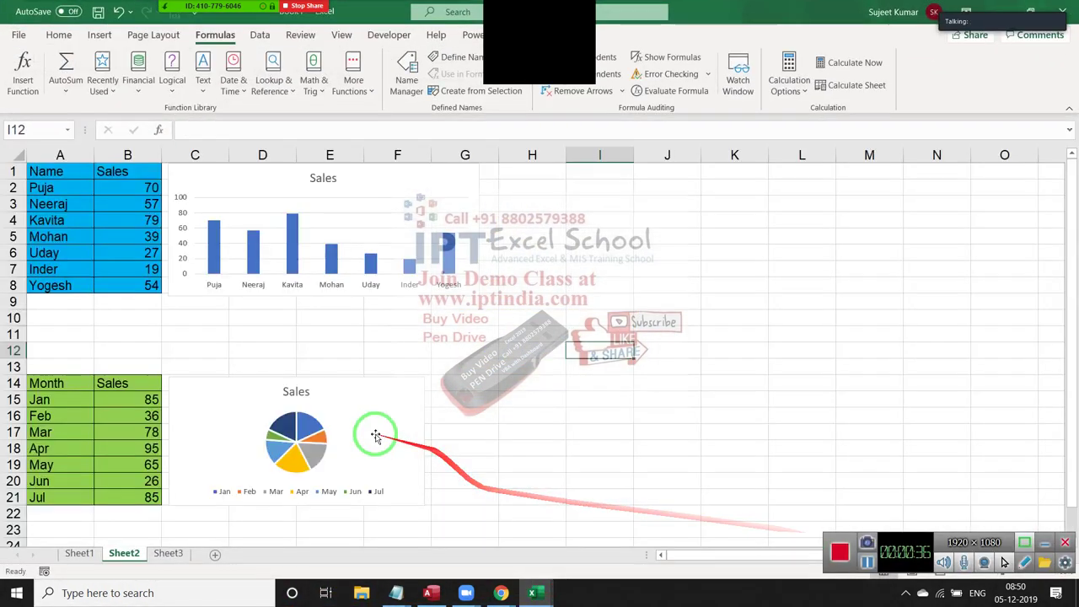
{"action": "scroll", "coordinate": [364, 431], "scroll_direction": "down", "scroll_amount": 2}
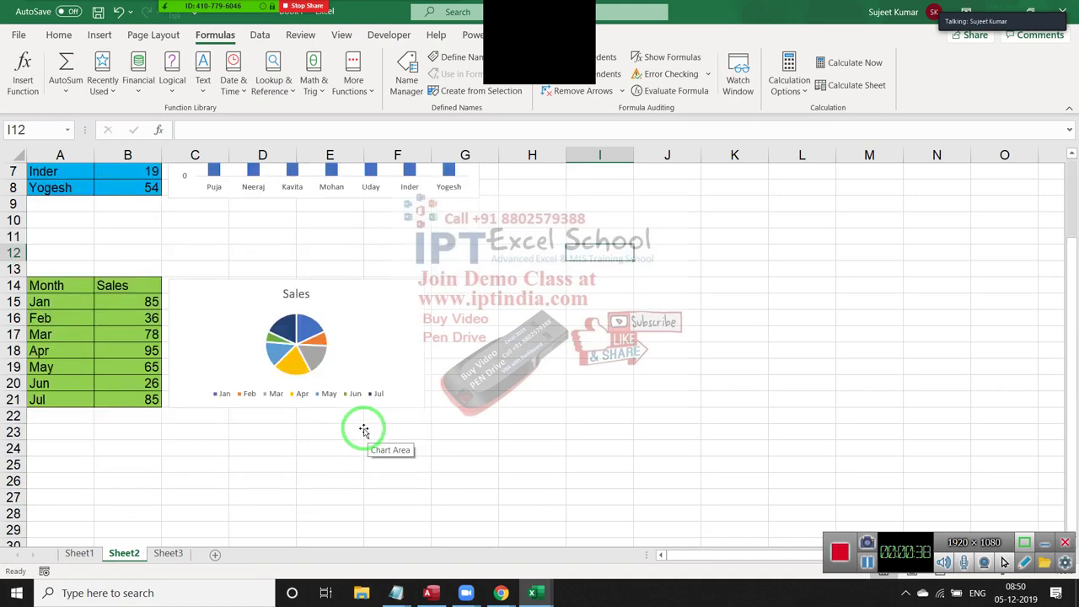
{"action": "scroll", "coordinate": [361, 428], "scroll_direction": "up", "scroll_amount": 2}
Select the Name and Month table-and-chart blocks, then browse the Home and Page Layout ribbons.
{"action": "left_click_drag", "start_coordinate": [35, 167], "coordinate": [454, 305]}
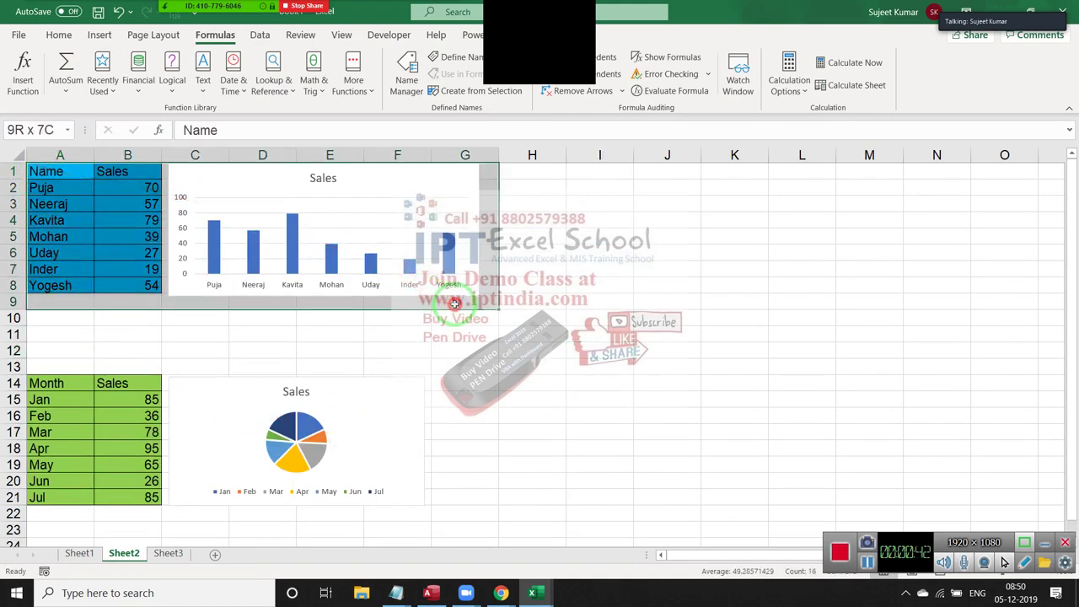
{"action": "mouse_move", "coordinate": [46, 384]}
{"action": "left_mouse_down"}
{"action": "mouse_move", "coordinate": [480, 448]}
{"action": "mouse_move", "coordinate": [458, 510]}
{"action": "left_mouse_up"}
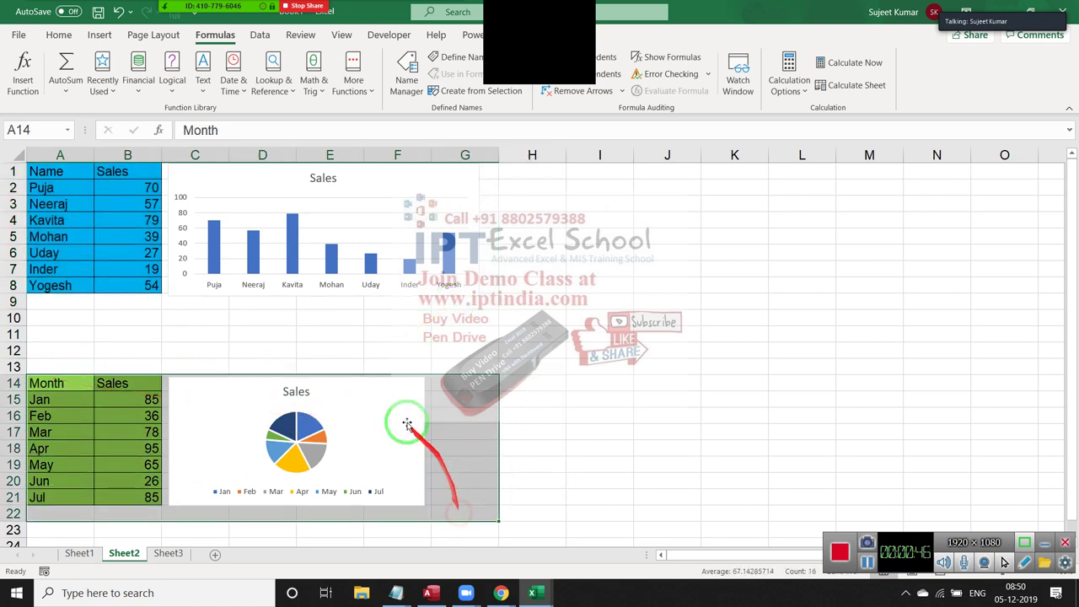
{"action": "left_click", "coordinate": [122, 333]}
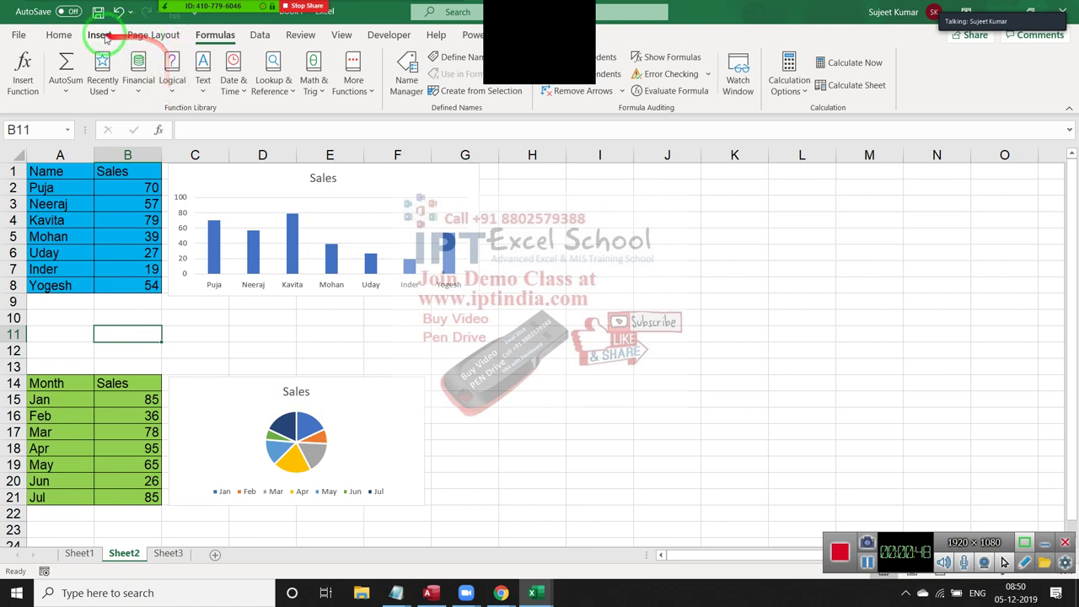
{"action": "left_click", "coordinate": [59, 35]}
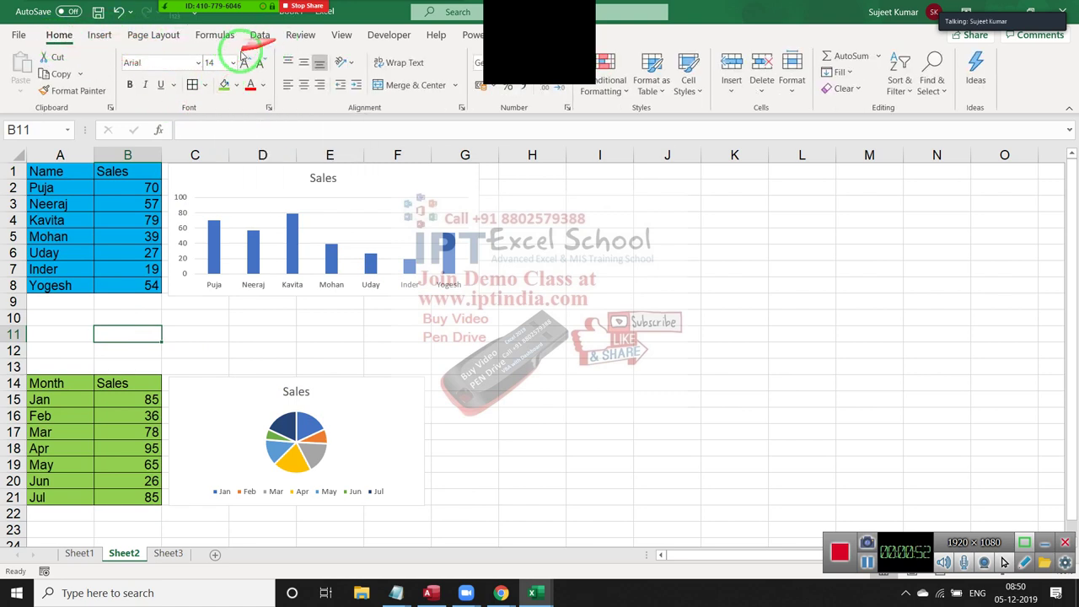
{"action": "left_click", "coordinate": [160, 38]}
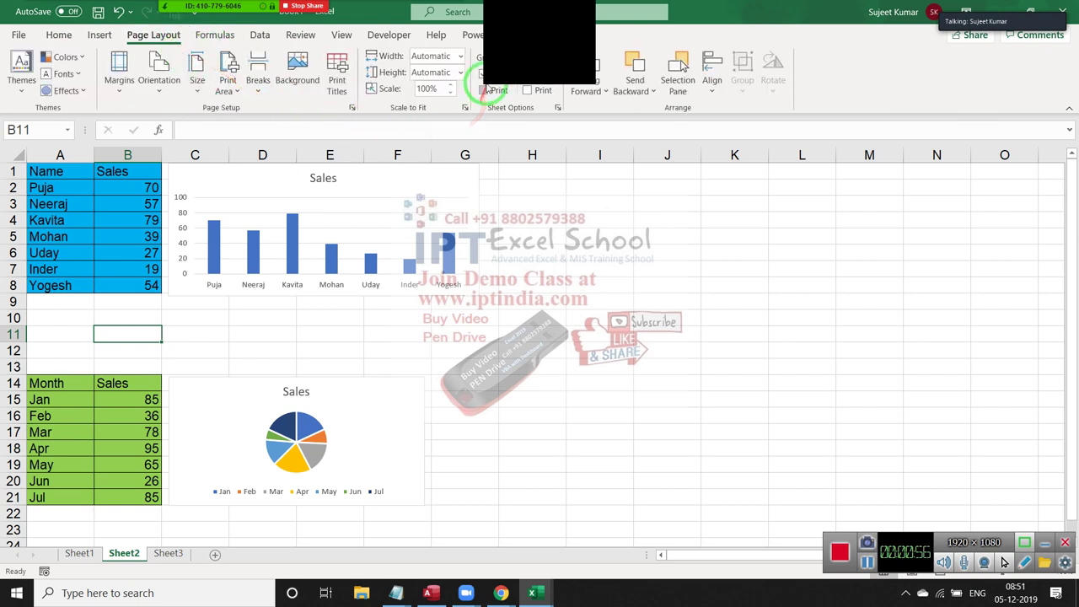
Rename Sheet3 to Summary, glancing back at Sheet2's source tables.
{"action": "left_click", "coordinate": [167, 554]}
{"action": "type", "text": "Summary"}
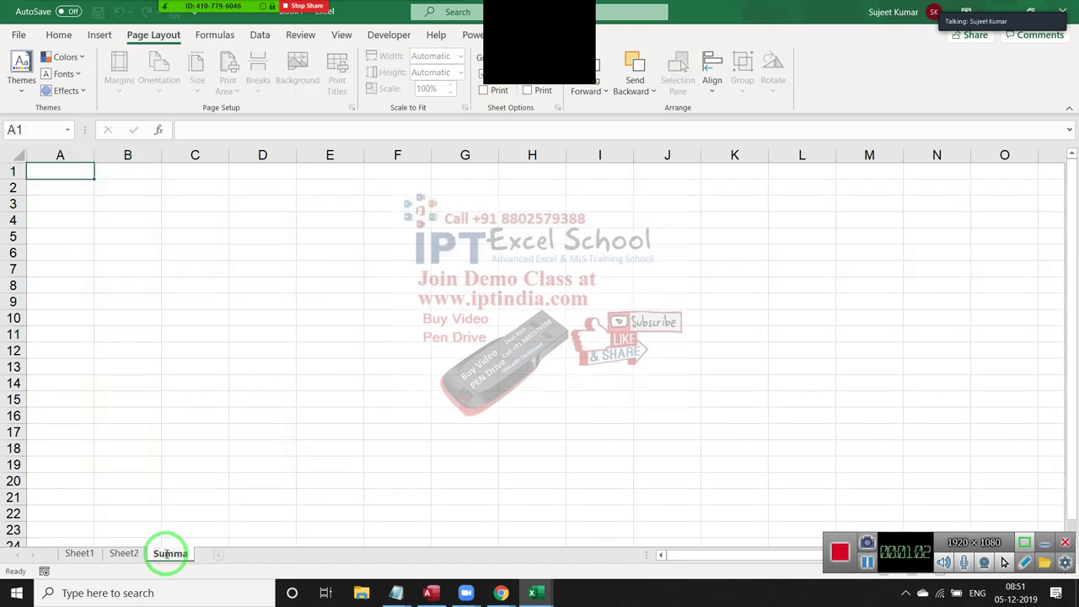
{"action": "left_click", "coordinate": [177, 482]}
{"action": "left_click", "coordinate": [124, 554]}
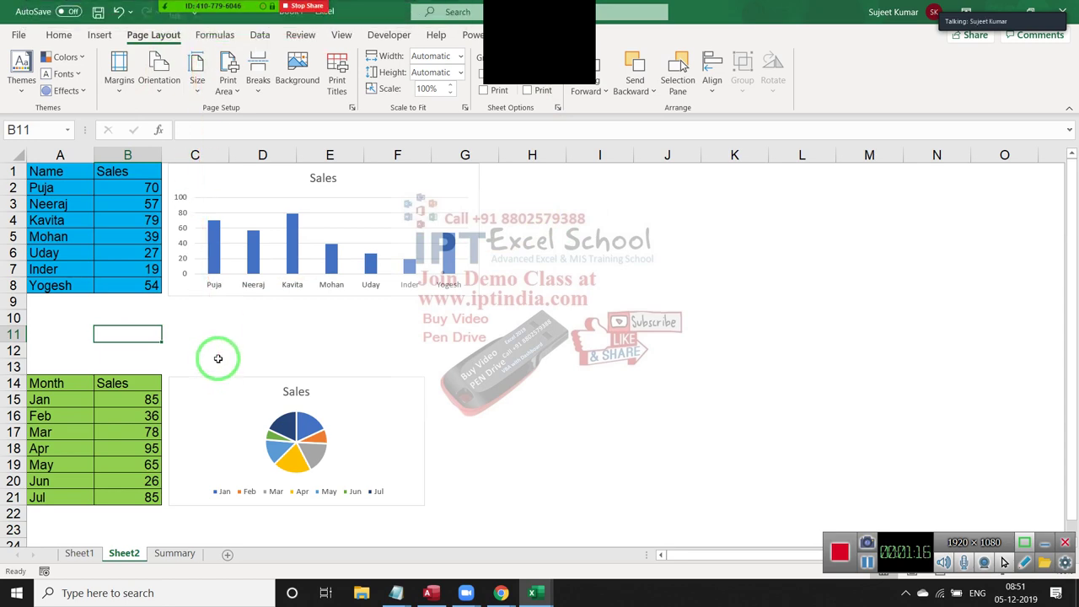
{"action": "left_click", "coordinate": [180, 554]}
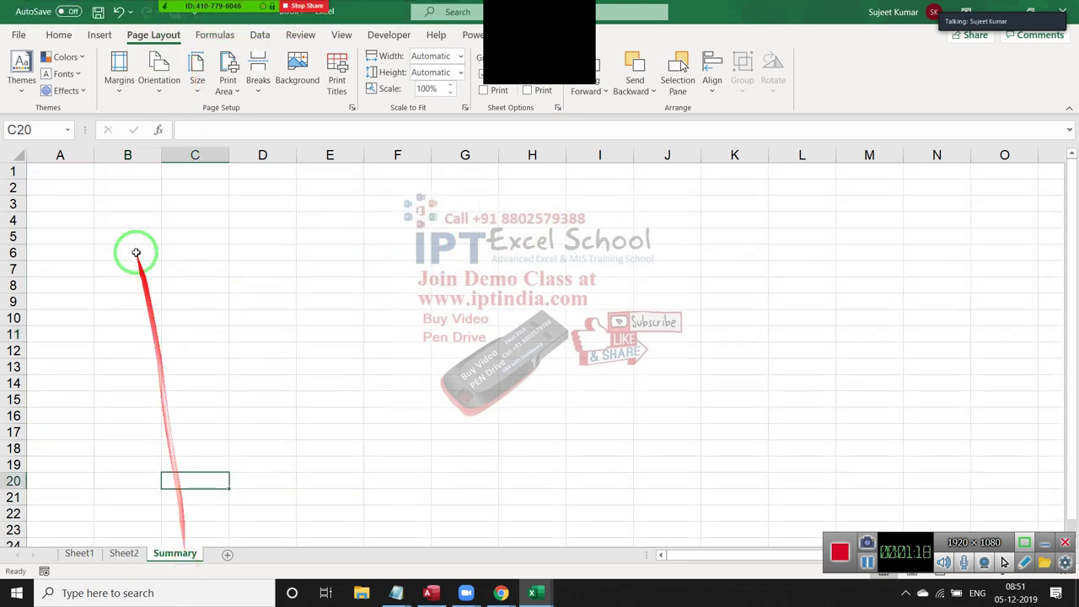
Enter the label 'Select' in cell A2.
{"action": "left_click", "coordinate": [89, 187]}
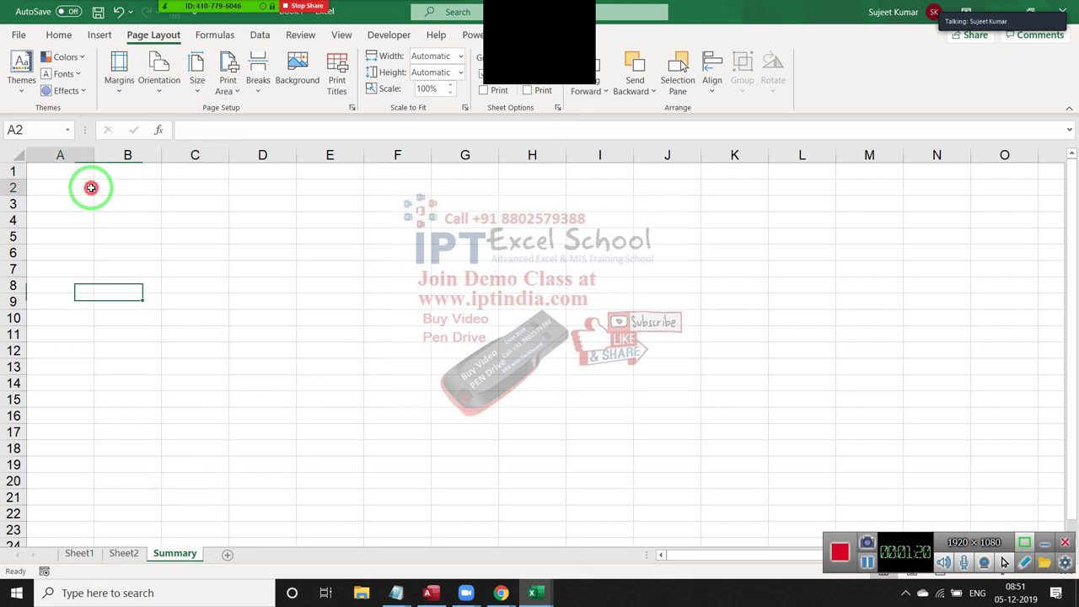
{"action": "type", "text": "Select"}
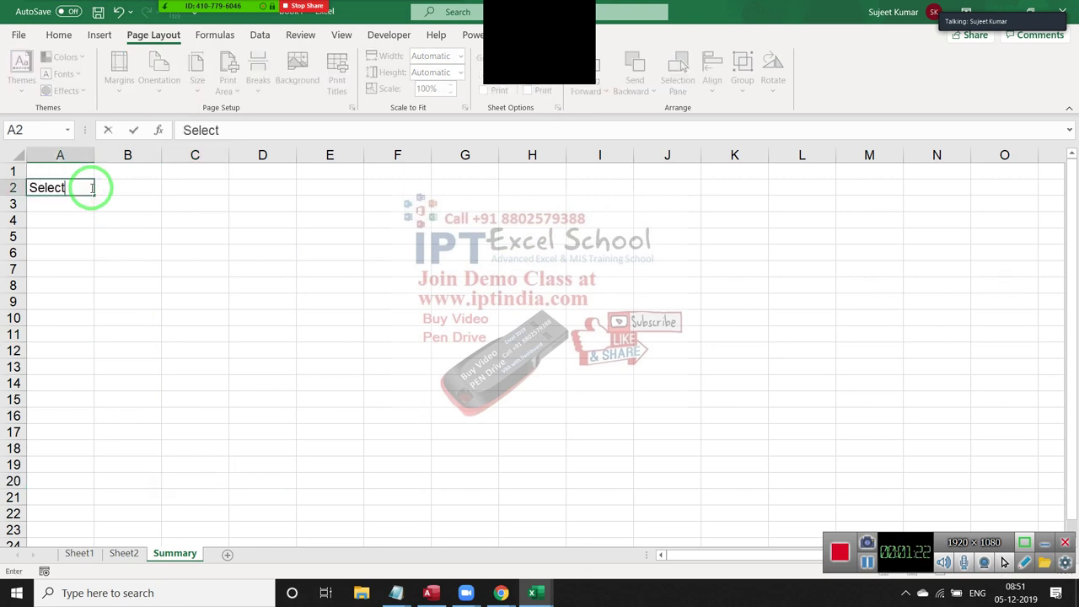
{"action": "key", "text": "Tab"}
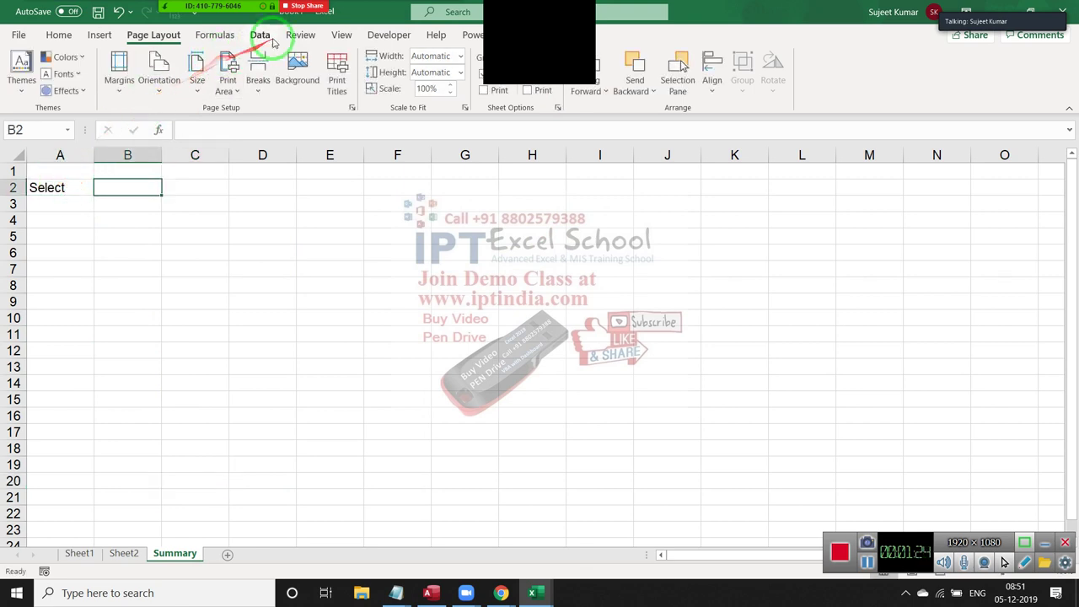
Give B2 a List data validation with source Name,Month.
{"action": "left_click", "coordinate": [270, 37]}
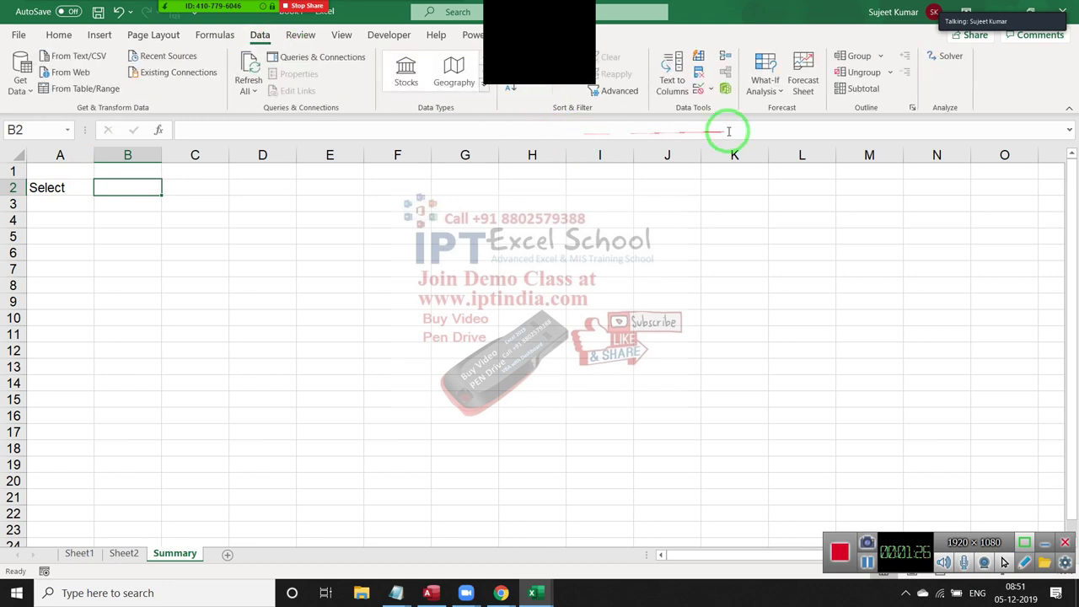
{"action": "left_click", "coordinate": [699, 88]}
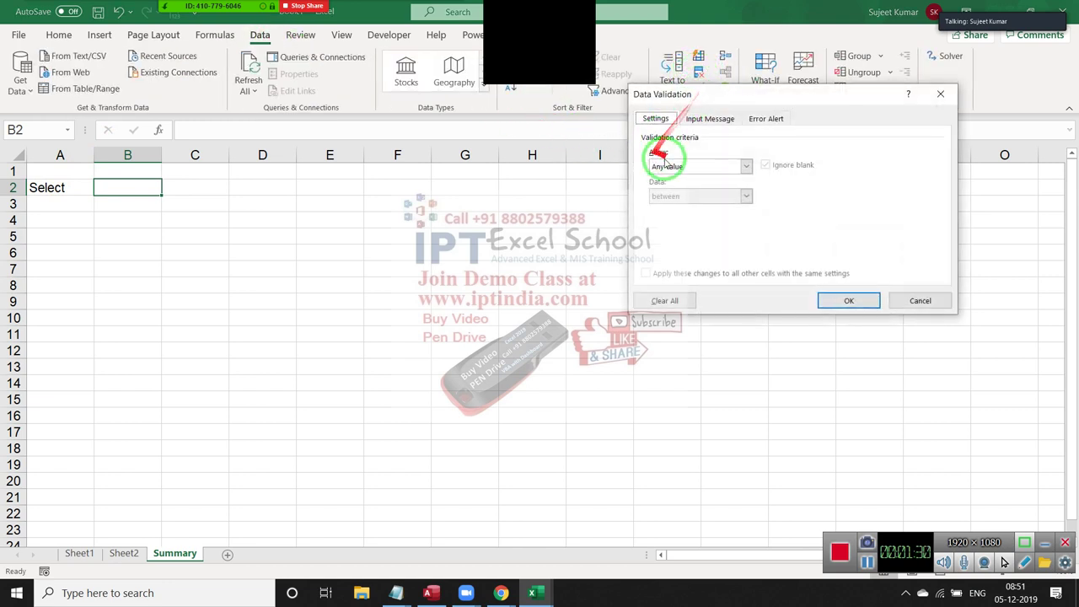
{"action": "left_click", "coordinate": [667, 169]}
{"action": "left_click", "coordinate": [672, 204]}
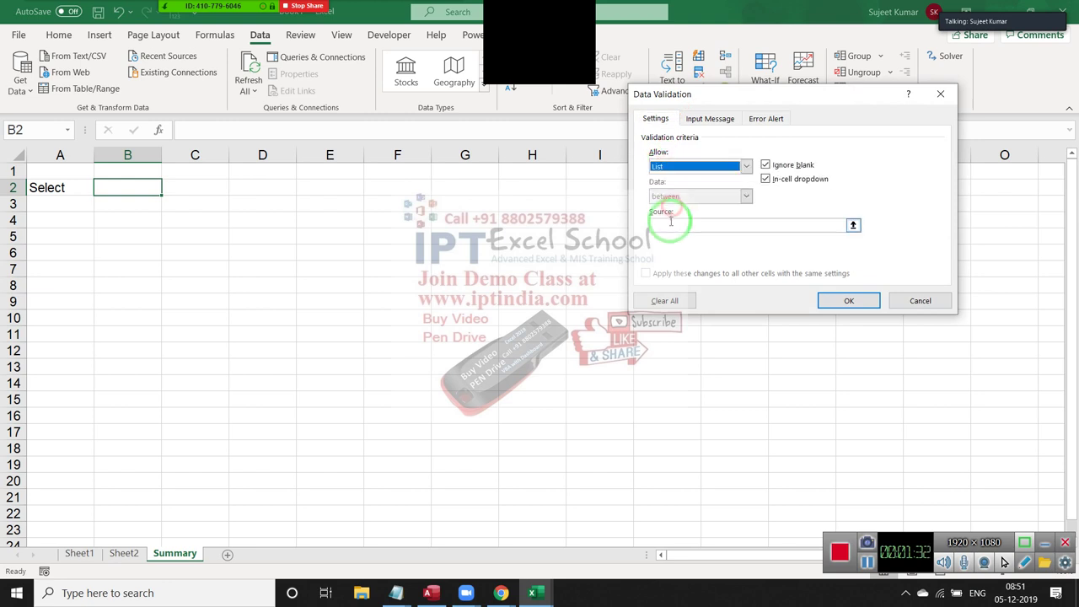
{"action": "left_click", "coordinate": [669, 222]}
{"action": "type", "text": "Name,Month"}
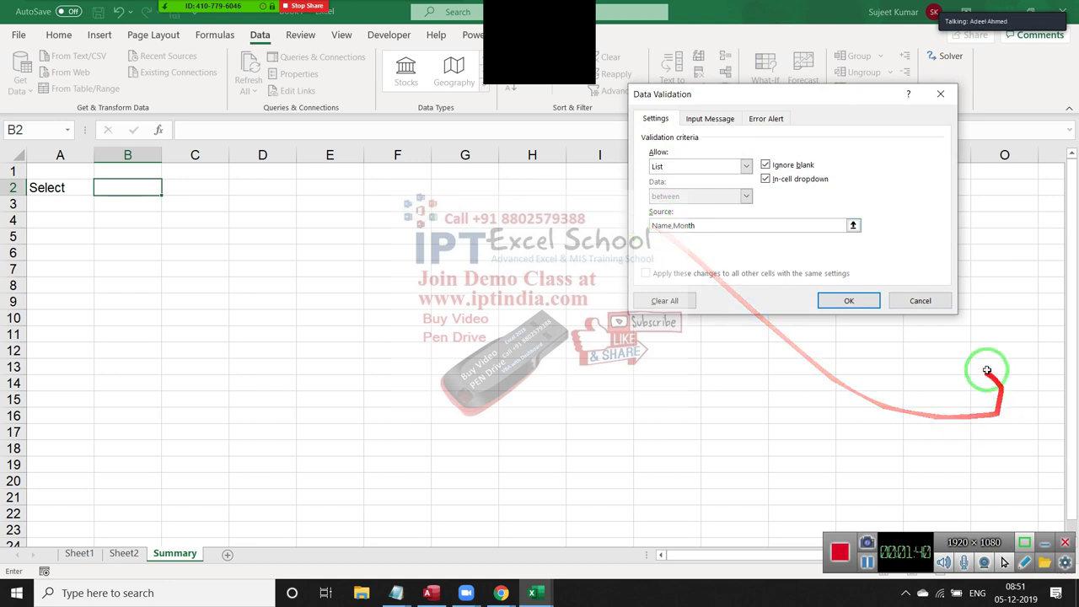
{"action": "left_click", "coordinate": [850, 300]}
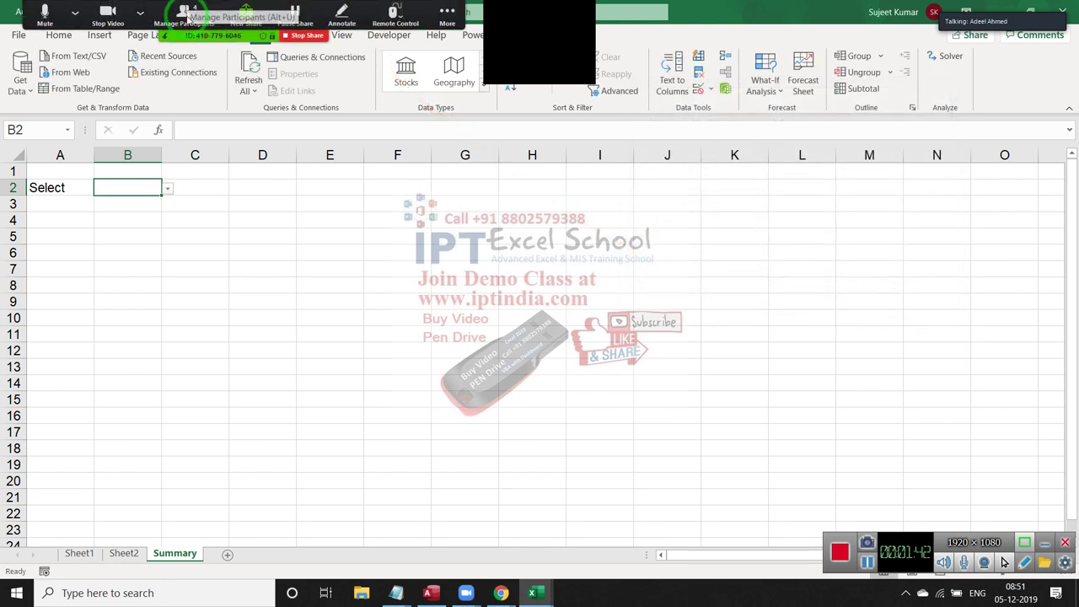
{"action": "left_click", "coordinate": [153, 7]}
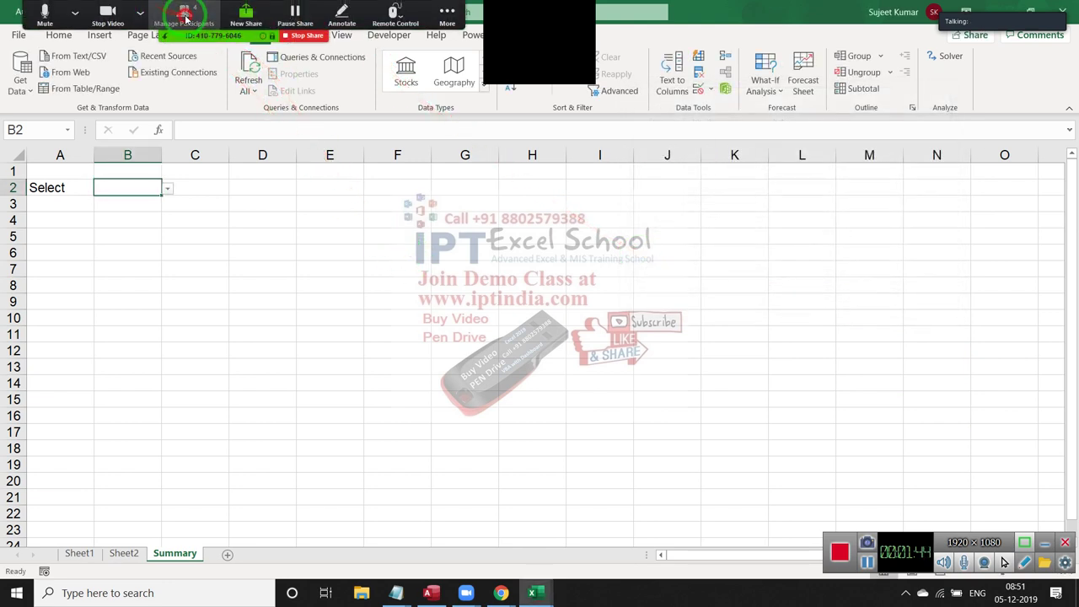
{"action": "left_click", "coordinate": [638, 251]}
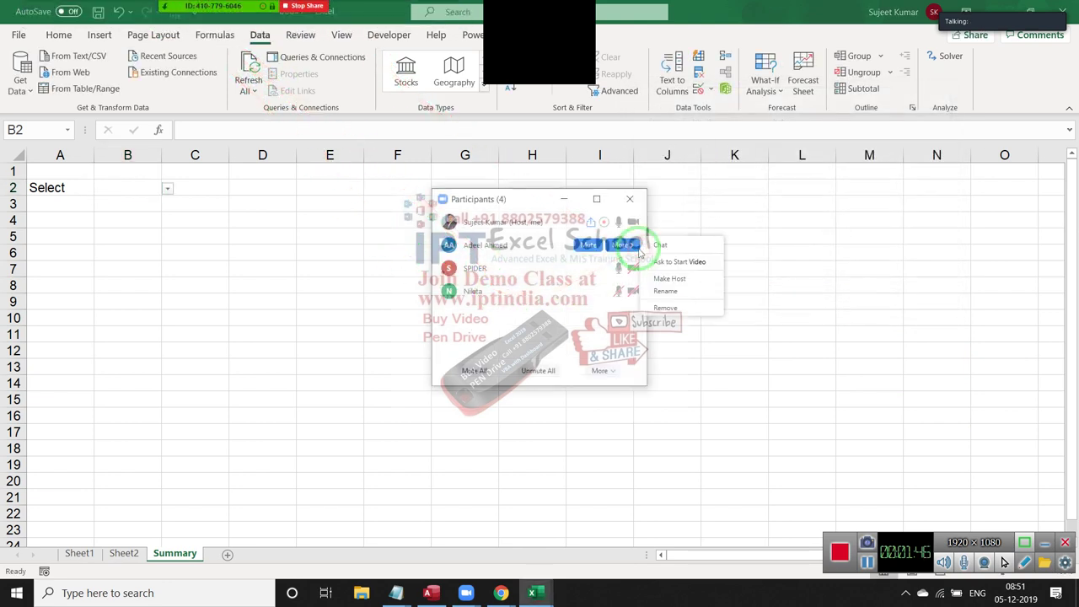
{"action": "left_click", "coordinate": [574, 327]}
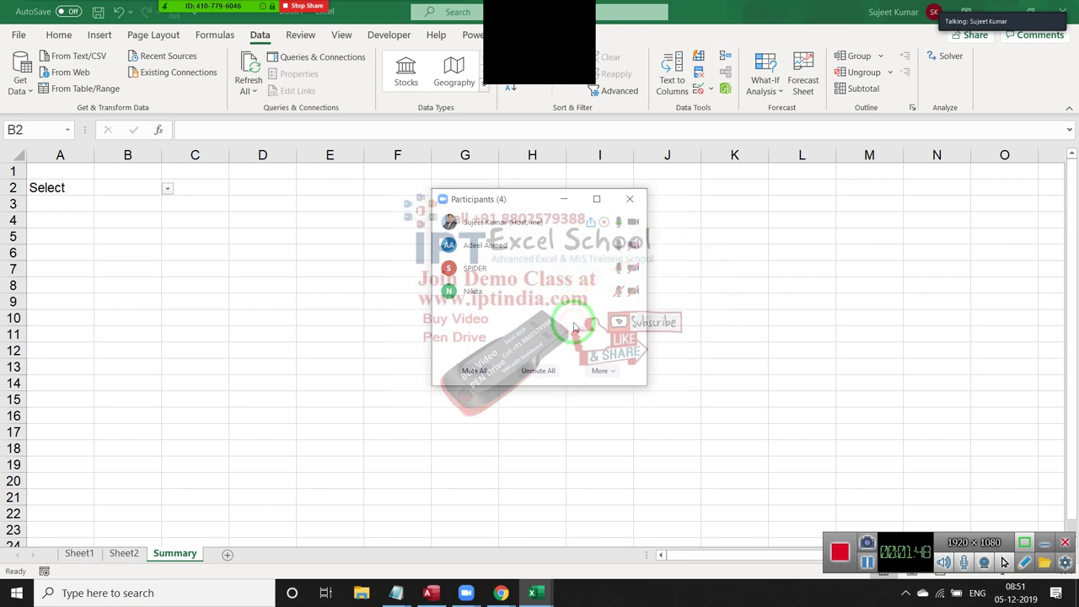
{"action": "left_click", "coordinate": [630, 200]}
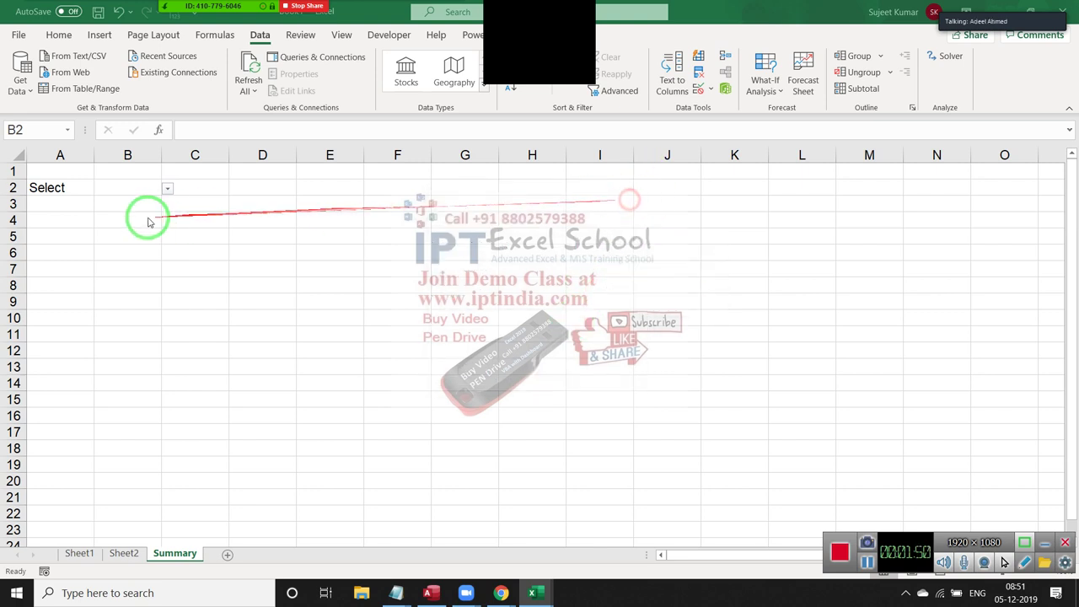
{"action": "key", "text": "Down"}
{"action": "key", "text": "Down"}
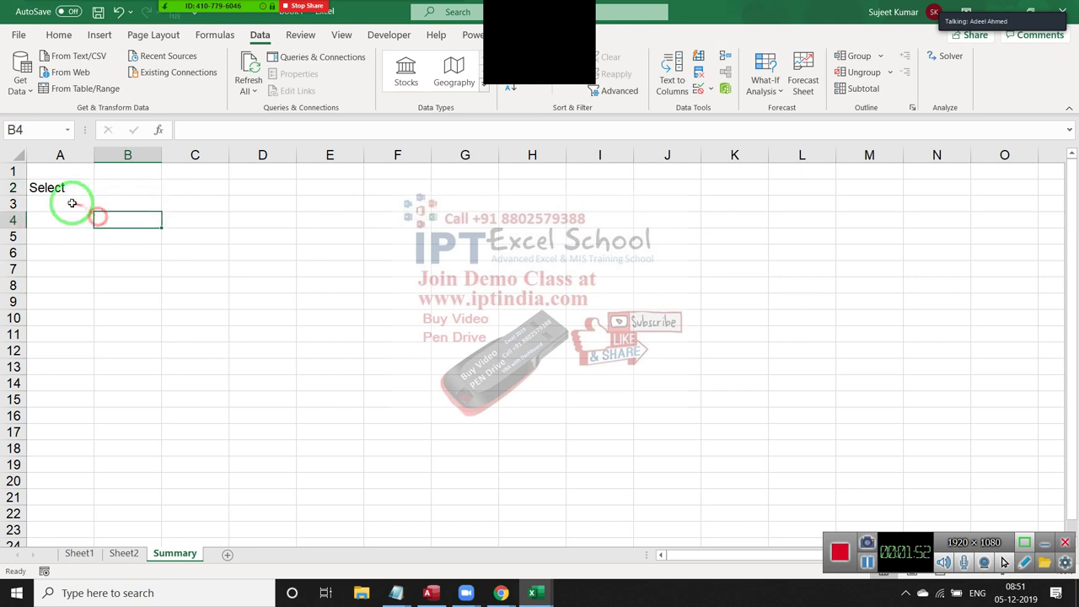
{"action": "left_click", "coordinate": [81, 204]}
{"action": "left_click", "coordinate": [135, 189]}
{"action": "left_click", "coordinate": [167, 189]}
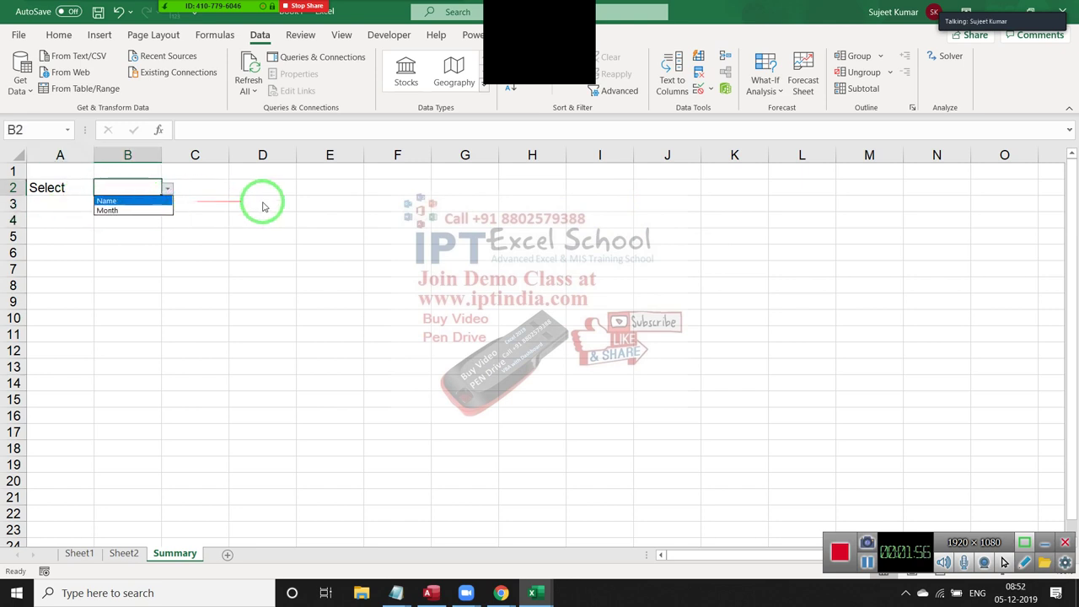
{"action": "key", "text": "Escape"}
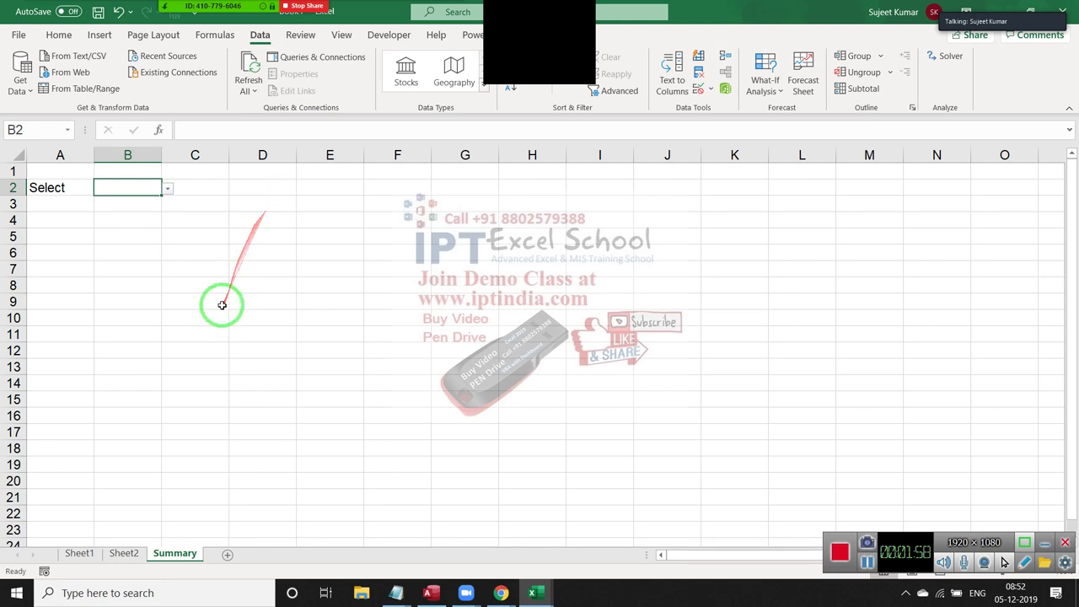
On Sheet2, select the Month table and pie chart block A14:F22 for copying.
{"action": "left_click", "coordinate": [124, 554]}
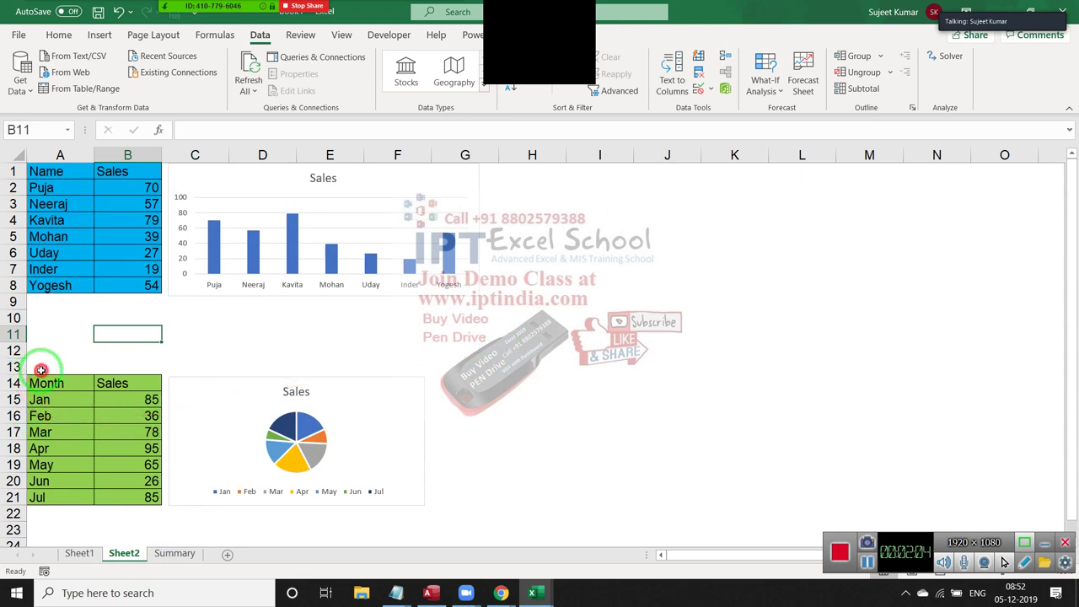
{"action": "mouse_move", "coordinate": [41, 370]}
{"action": "left_mouse_down"}
{"action": "mouse_move", "coordinate": [414, 496]}
{"action": "mouse_move", "coordinate": [411, 506]}
{"action": "left_mouse_up"}
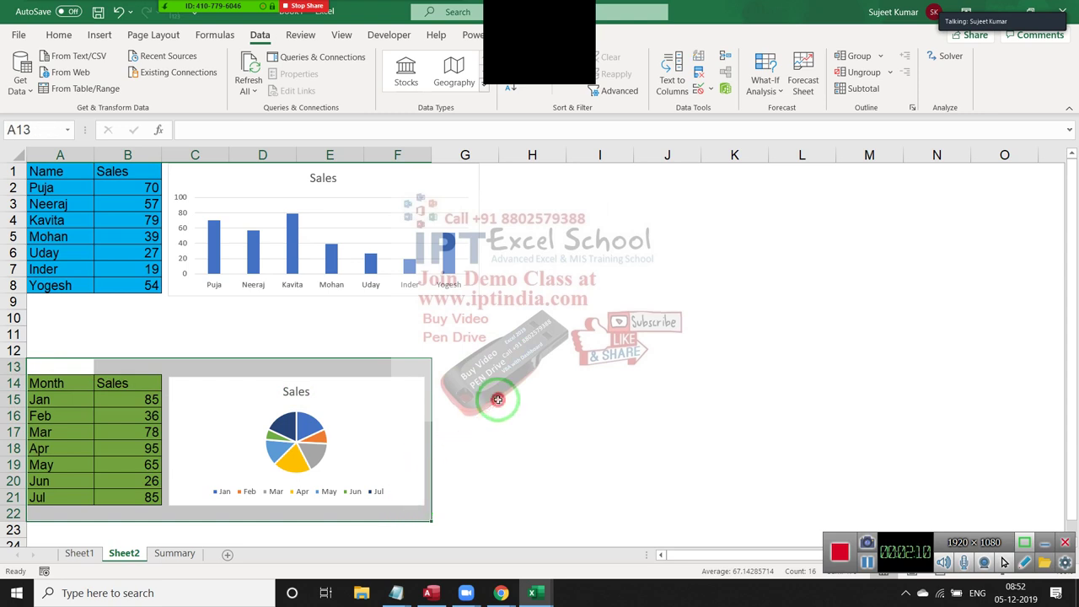
{"action": "left_click", "coordinate": [485, 400]}
{"action": "left_click_drag", "start_coordinate": [42, 173], "coordinate": [470, 297]}
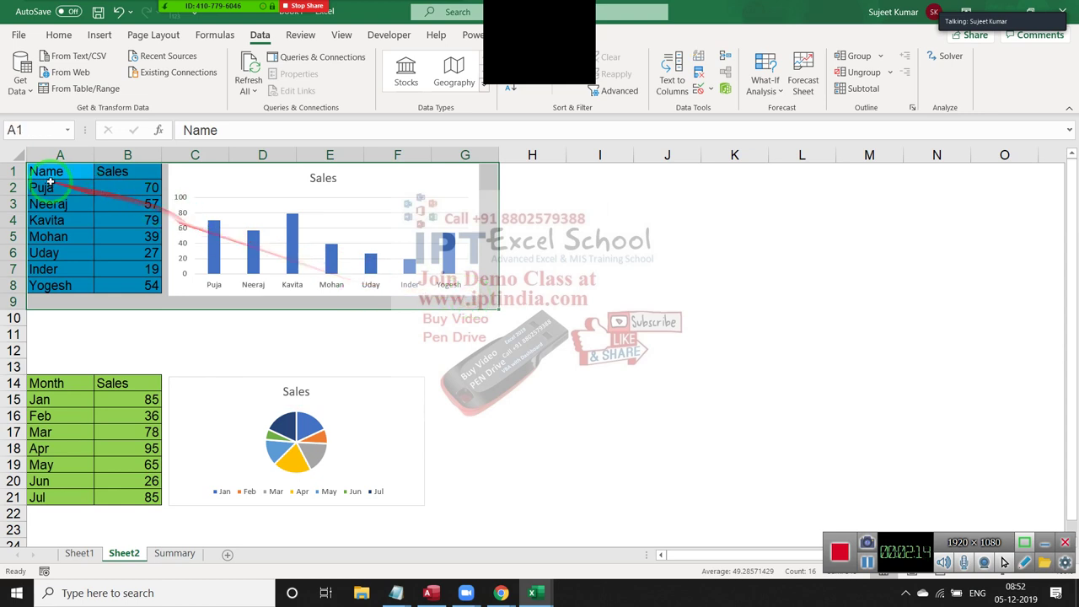
{"action": "left_click_drag", "start_coordinate": [46, 187], "coordinate": [48, 255]}
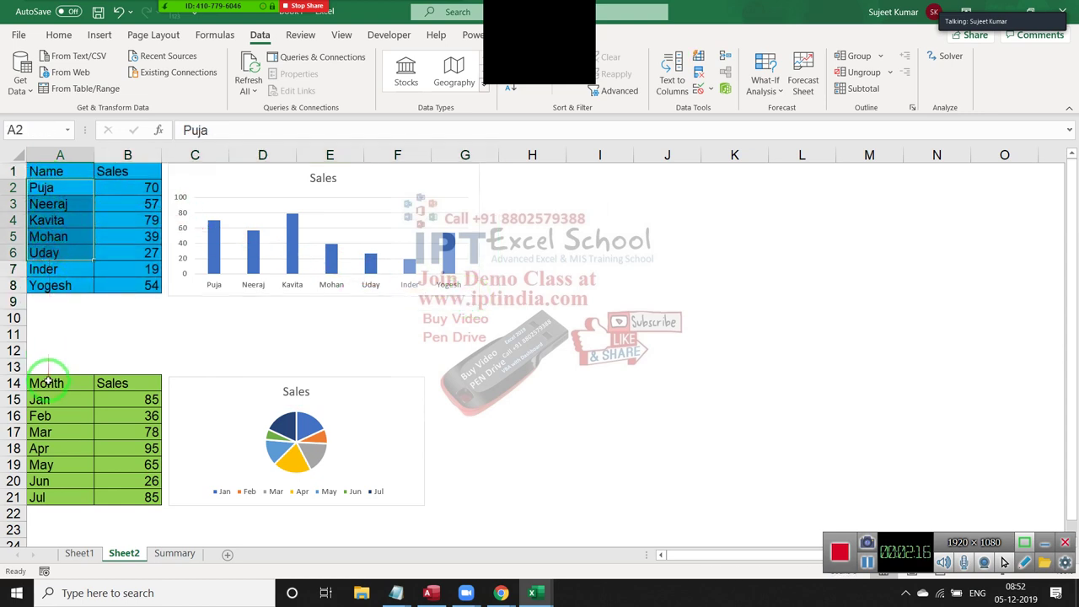
{"action": "mouse_move", "coordinate": [46, 384]}
{"action": "left_mouse_down"}
{"action": "mouse_move", "coordinate": [471, 458]}
{"action": "mouse_move", "coordinate": [407, 511]}
{"action": "left_mouse_up"}
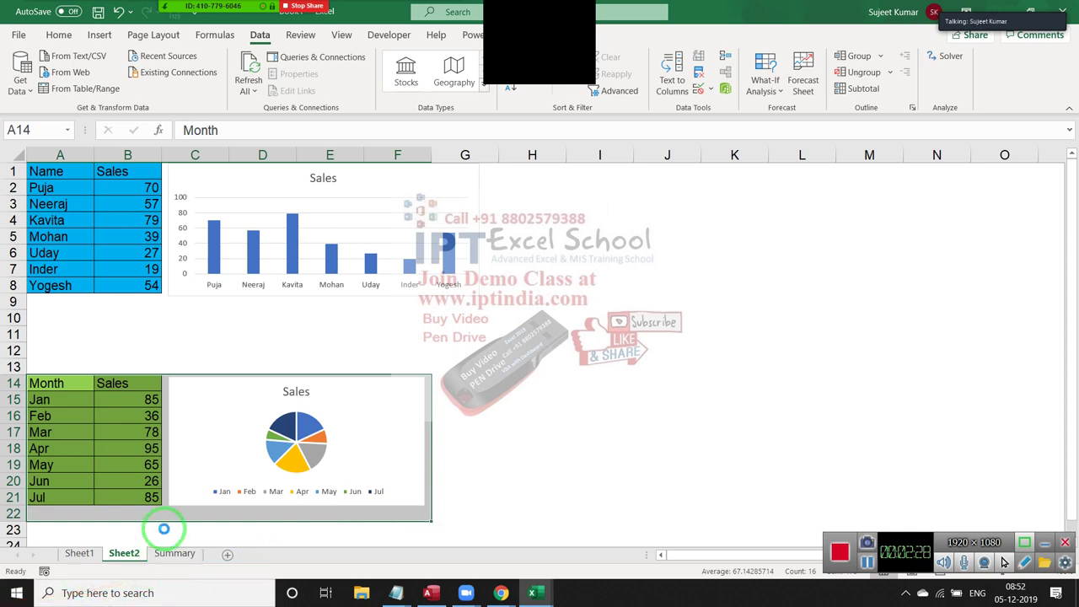
Paste the copied block onto Summary as a linked picture, placed at rows 7–14.
{"action": "left_click", "coordinate": [172, 553]}
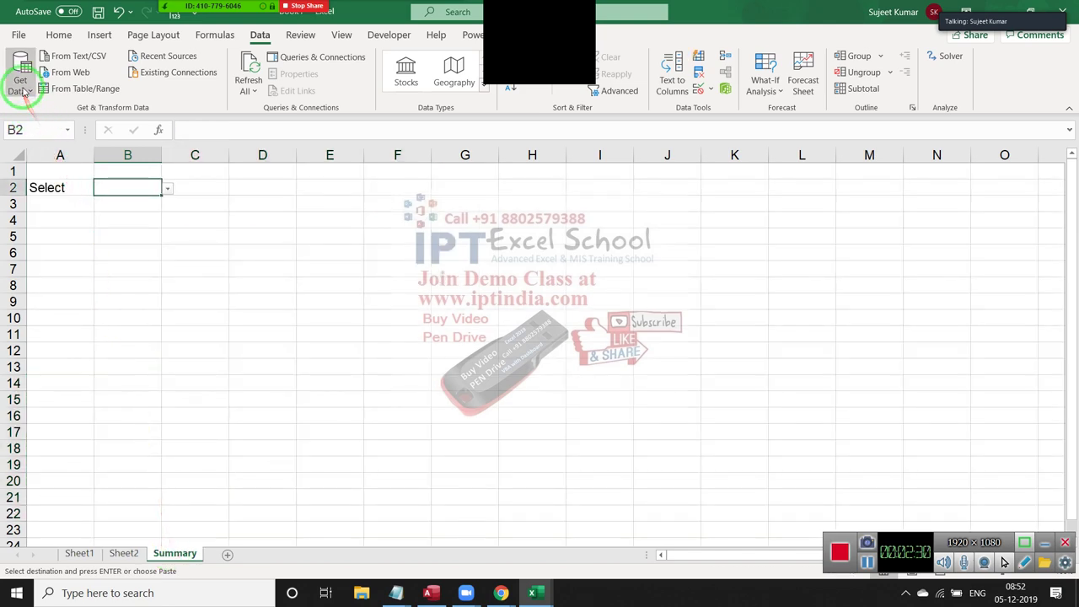
{"action": "left_click", "coordinate": [24, 84]}
{"action": "left_click", "coordinate": [68, 41]}
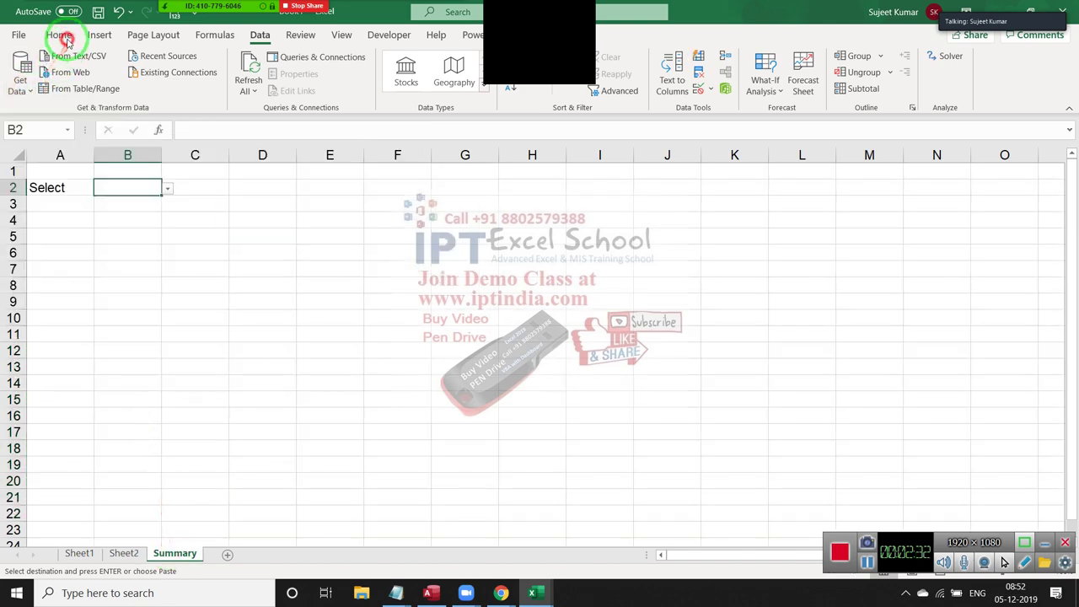
{"action": "left_click", "coordinate": [21, 90]}
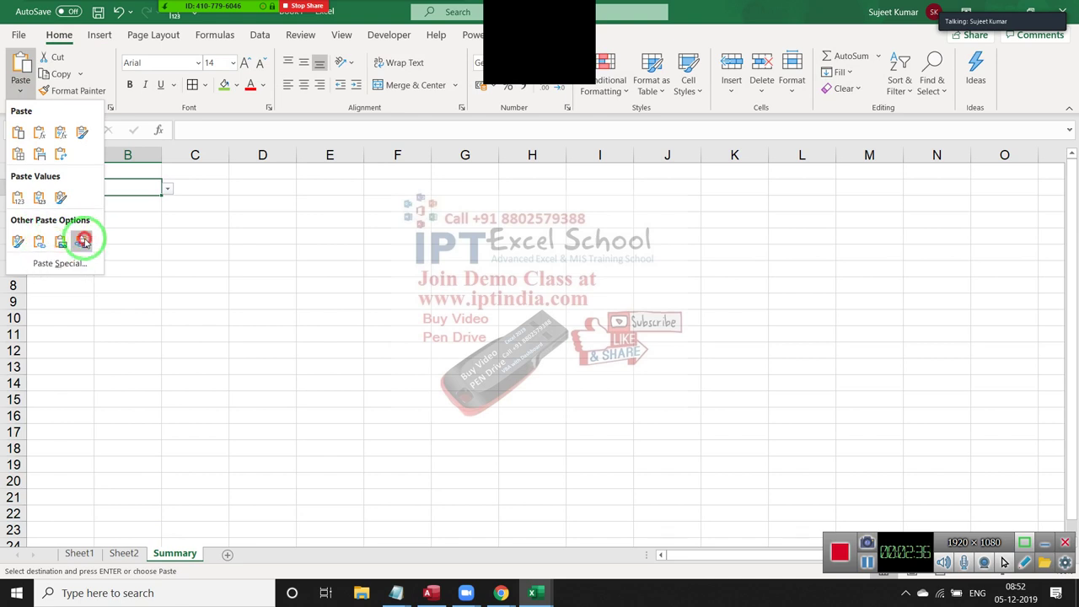
{"action": "left_click", "coordinate": [83, 241]}
{"action": "mouse_move", "coordinate": [194, 212]}
{"action": "left_mouse_down"}
{"action": "mouse_move", "coordinate": [212, 296]}
{"action": "mouse_move", "coordinate": [186, 268]}
{"action": "left_mouse_up"}
{"action": "left_click", "coordinate": [675, 302]}
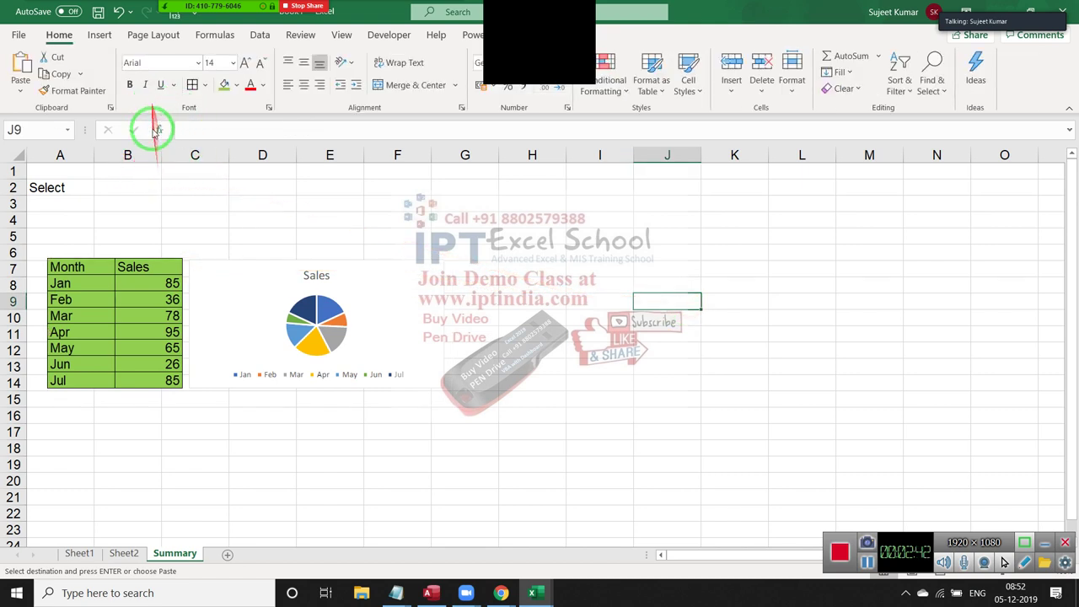
Try the B2 dropdown with Name, check the picture's formula, then set B2 to Month.
{"action": "left_click", "coordinate": [140, 187]}
{"action": "left_click", "coordinate": [167, 189]}
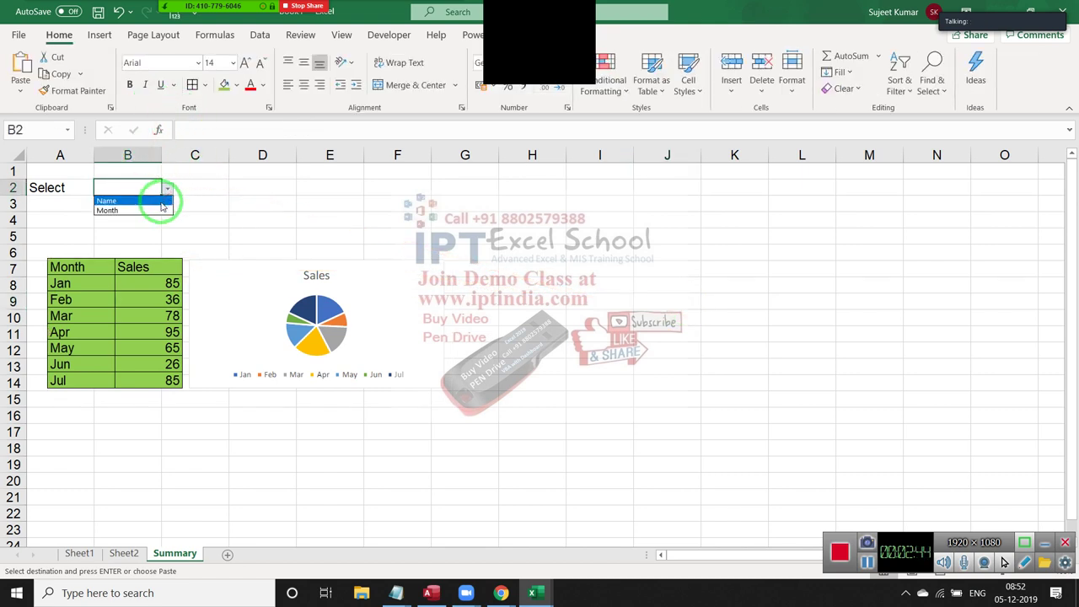
{"action": "left_click", "coordinate": [162, 202]}
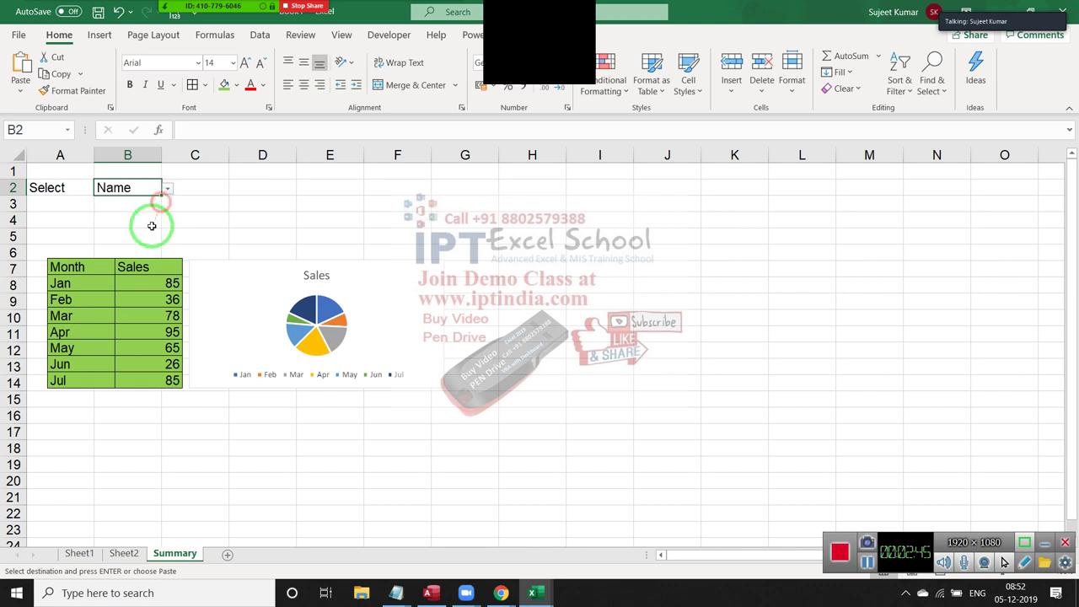
{"action": "left_click", "coordinate": [138, 277]}
{"action": "left_click", "coordinate": [167, 189]}
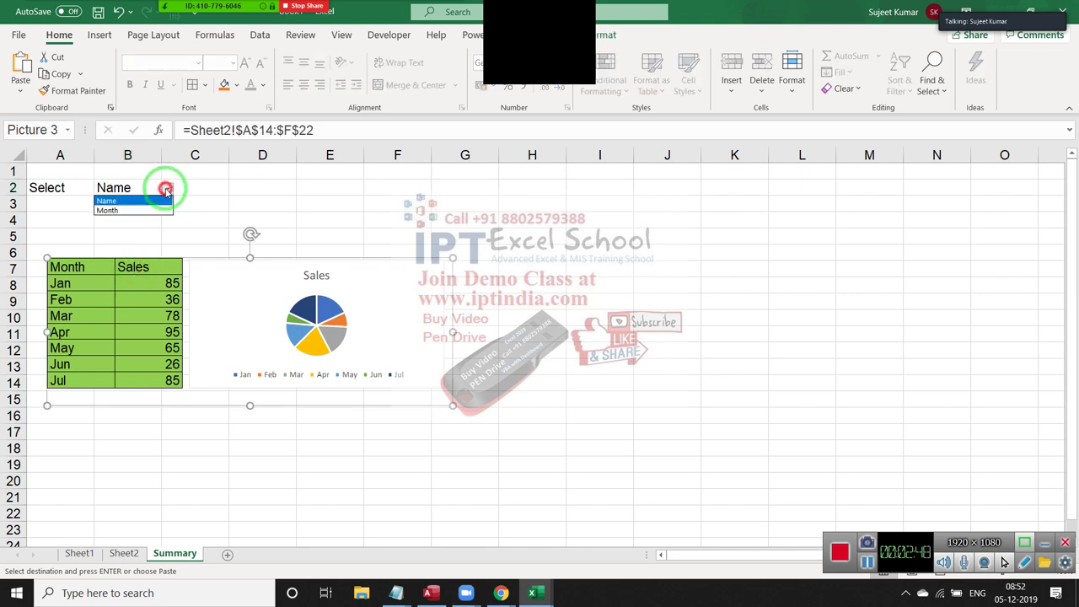
{"action": "left_click", "coordinate": [157, 211]}
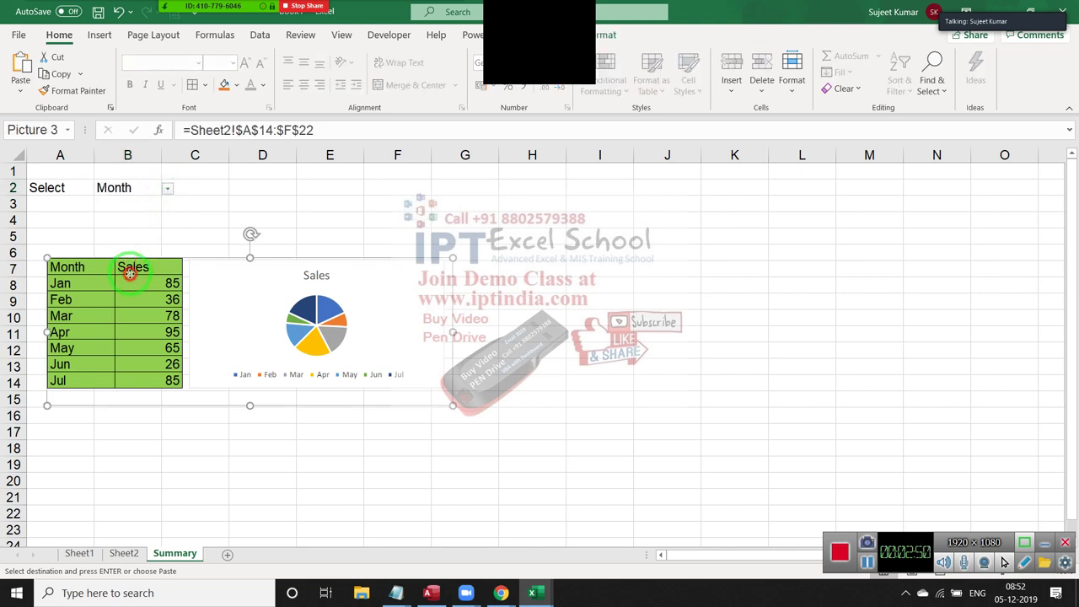
On Sheet2, end copy mode and select the Name table area A1:G9, then A15.
{"action": "left_click", "coordinate": [123, 553]}
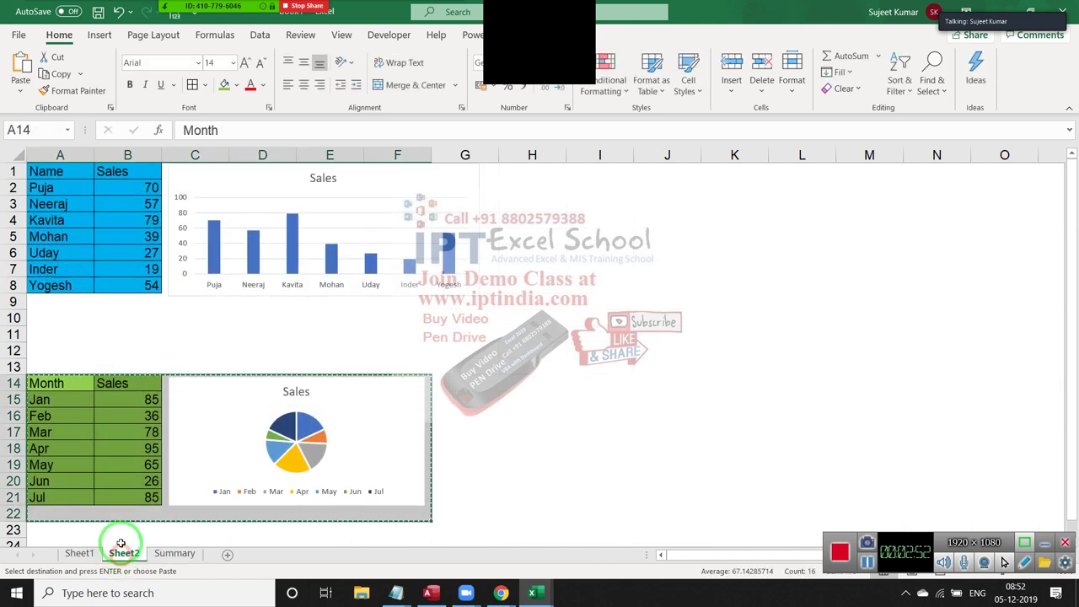
{"action": "left_click", "coordinate": [101, 332]}
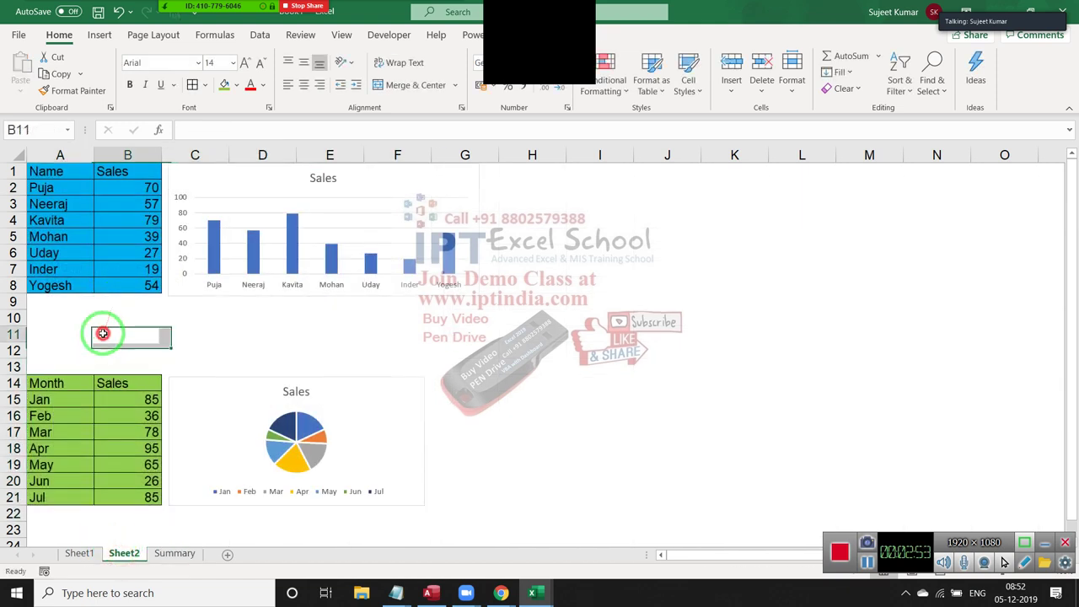
{"action": "left_click", "coordinate": [51, 172]}
{"action": "left_click_drag", "start_coordinate": [50, 171], "coordinate": [472, 301]}
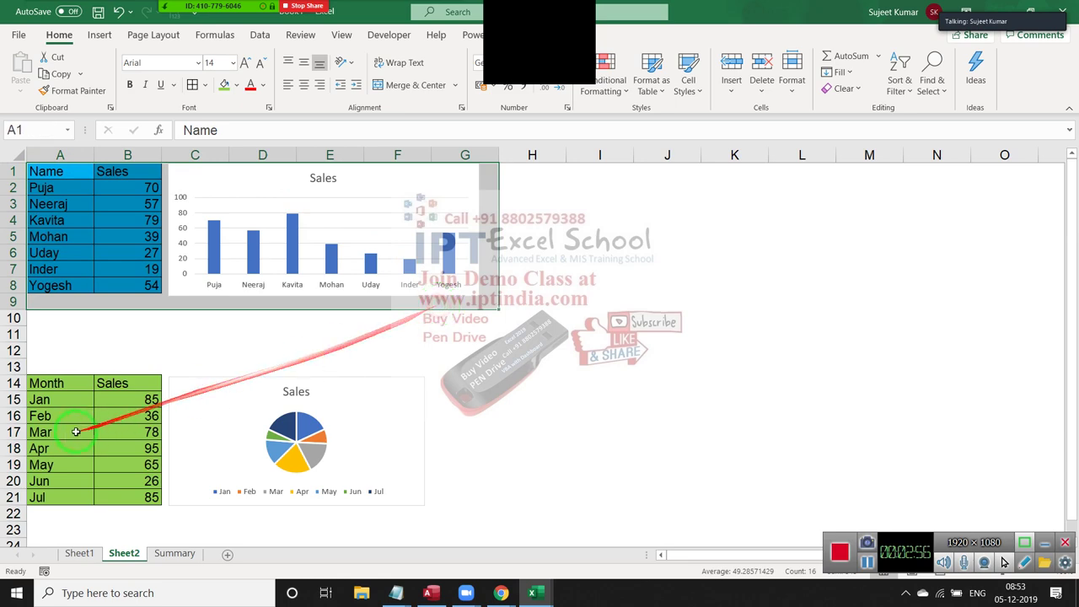
{"action": "left_click", "coordinate": [41, 394]}
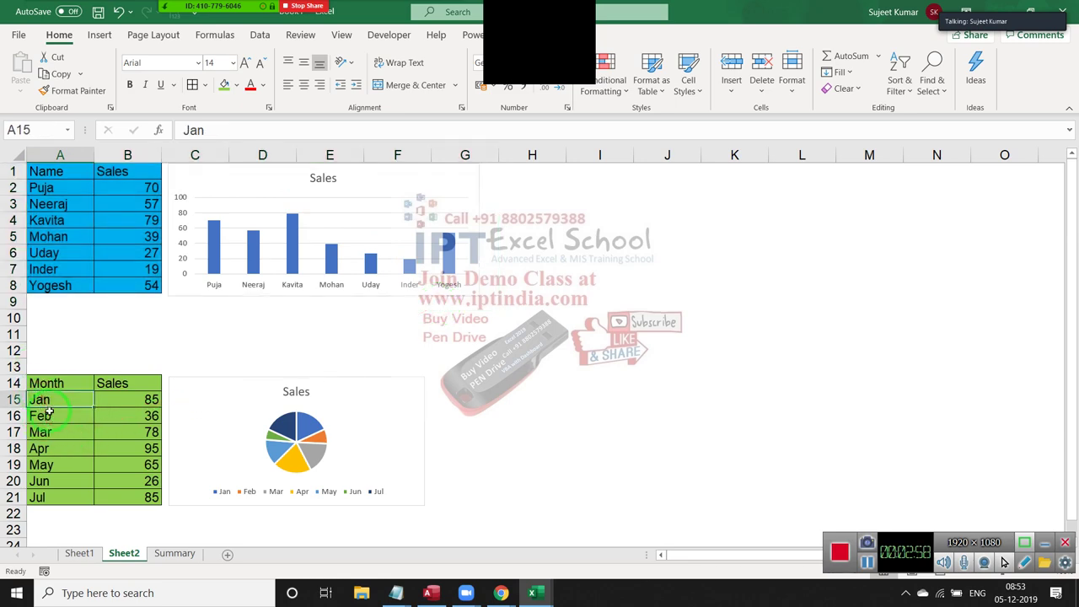
Return to Summary, dismiss the B2 dropdown unchanged, and show Zoom's participants list.
{"action": "left_click", "coordinate": [174, 554]}
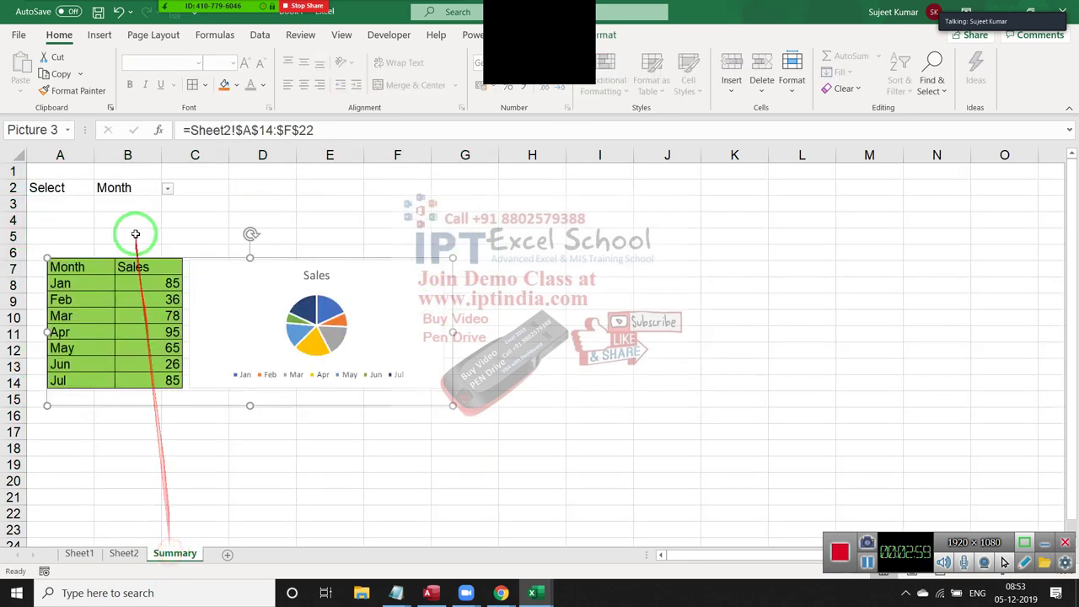
{"action": "left_click", "coordinate": [164, 193]}
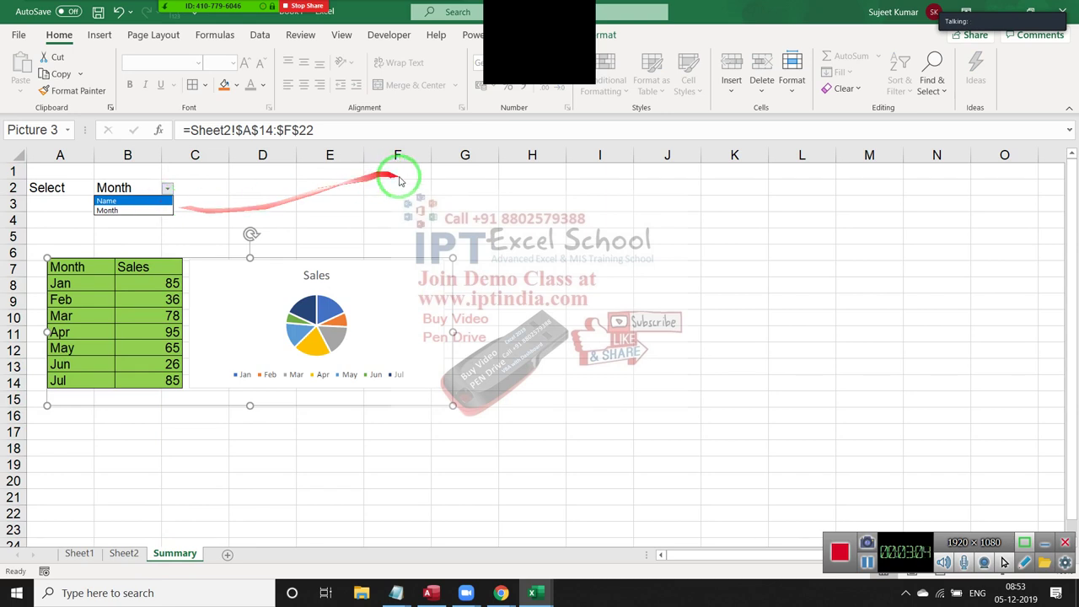
{"action": "left_click", "coordinate": [397, 172]}
{"action": "mouse_move", "coordinate": [213, 7]}
{"action": "left_click", "coordinate": [180, 12]}
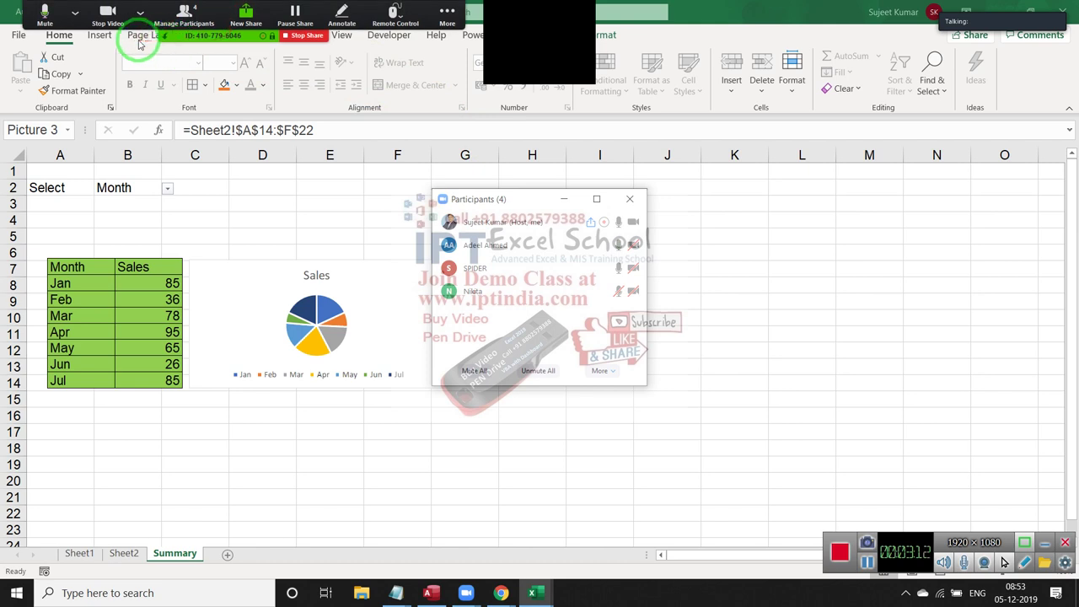
Move Zoom's participants list aside and close it.
{"action": "left_click", "coordinate": [140, 38]}
{"action": "left_click", "coordinate": [143, 35]}
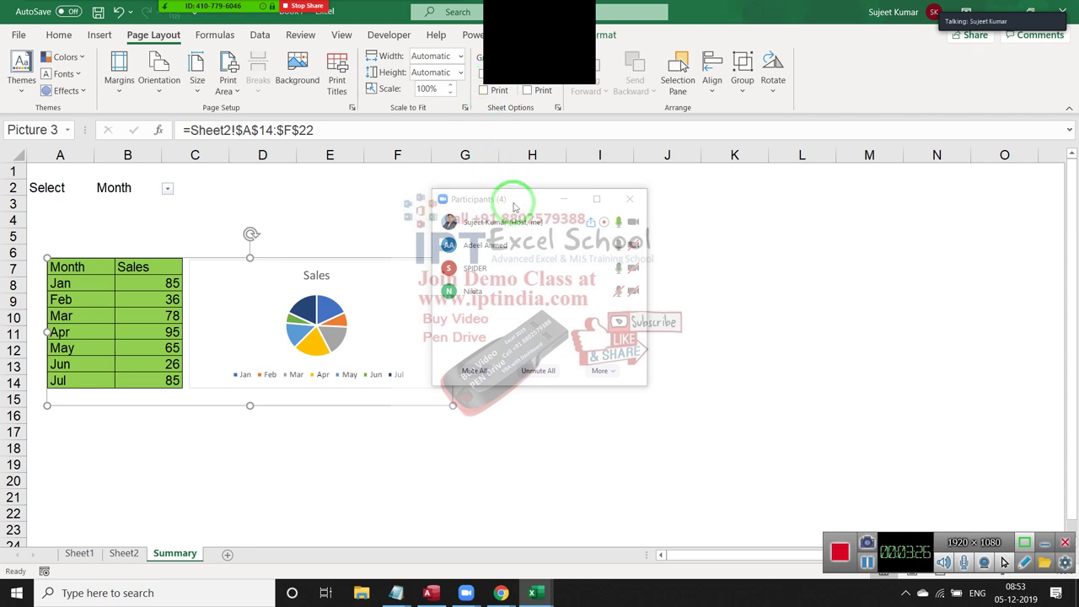
{"action": "left_click_drag", "start_coordinate": [514, 207], "coordinate": [591, 202]}
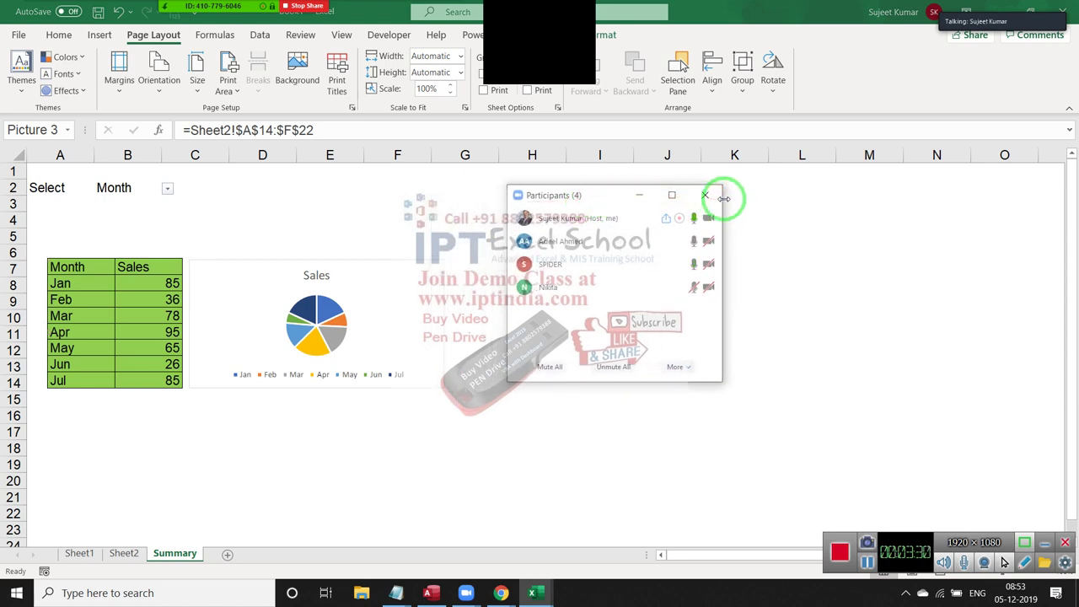
{"action": "left_click", "coordinate": [706, 196]}
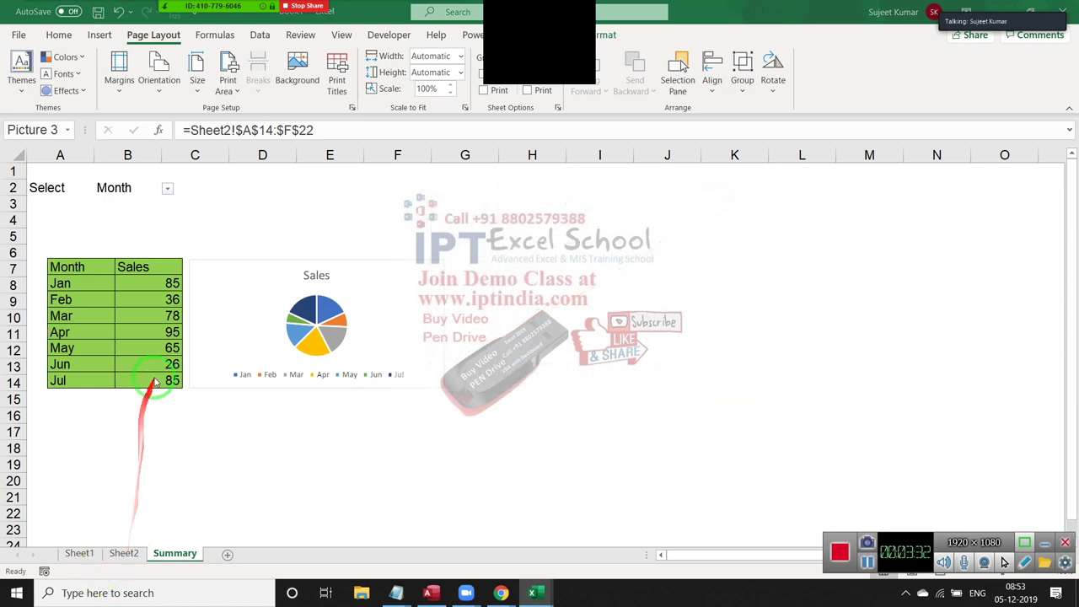
Select the linked picture, then select the Name table area on Sheet2.
{"action": "left_click", "coordinate": [221, 394]}
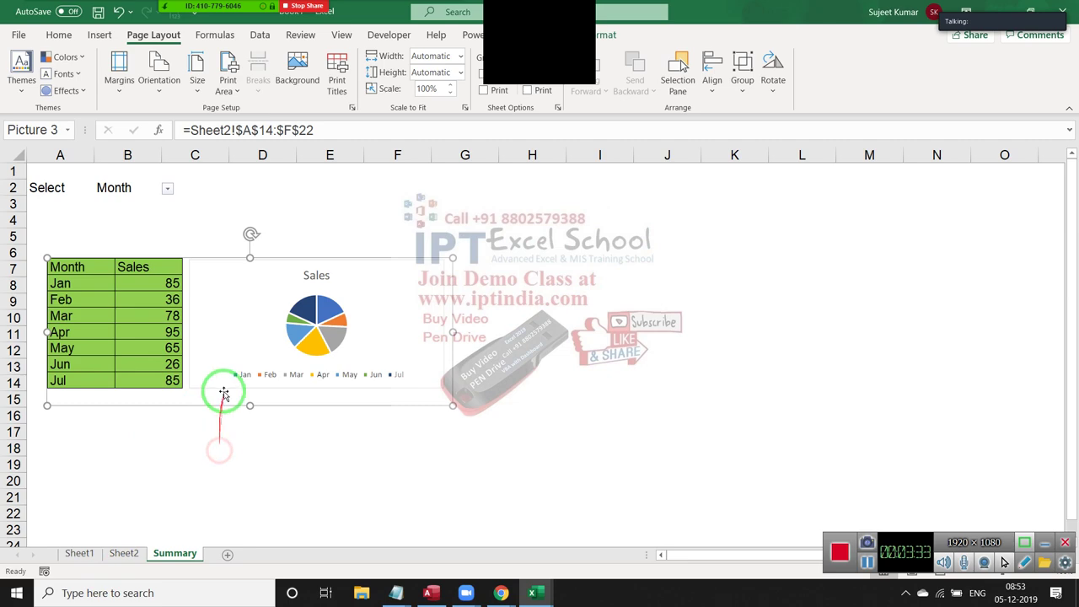
{"action": "left_click", "coordinate": [130, 556]}
{"action": "mouse_move", "coordinate": [50, 171]}
{"action": "left_mouse_down"}
{"action": "mouse_move", "coordinate": [368, 227]}
{"action": "mouse_move", "coordinate": [440, 302]}
{"action": "left_mouse_up"}
Copy cell B3 on Summary and paste it as a small linked picture near C18.
{"action": "left_click", "coordinate": [169, 555]}
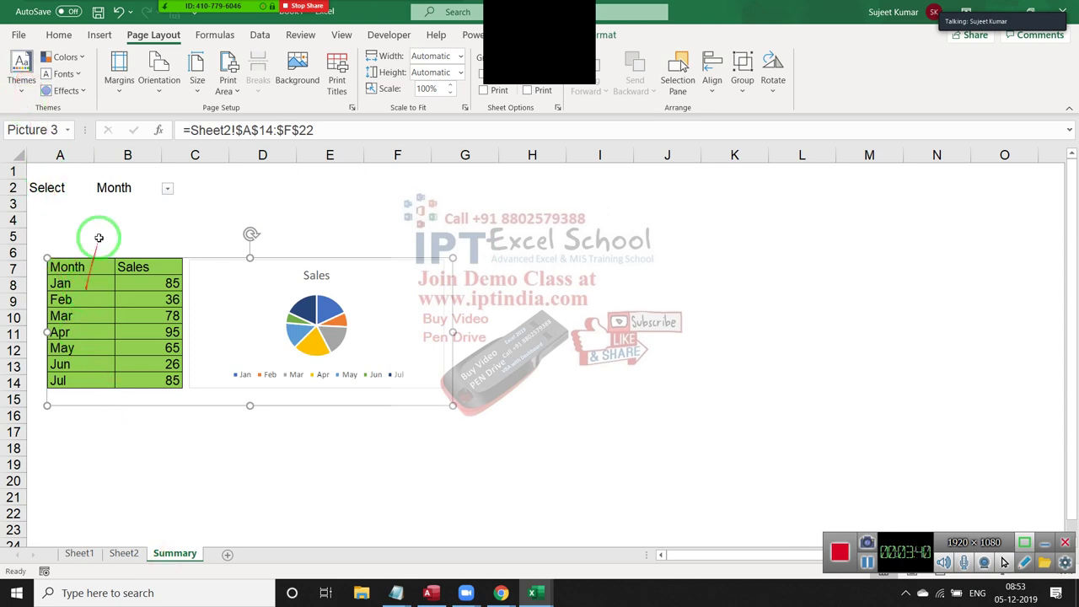
{"action": "left_click", "coordinate": [57, 36]}
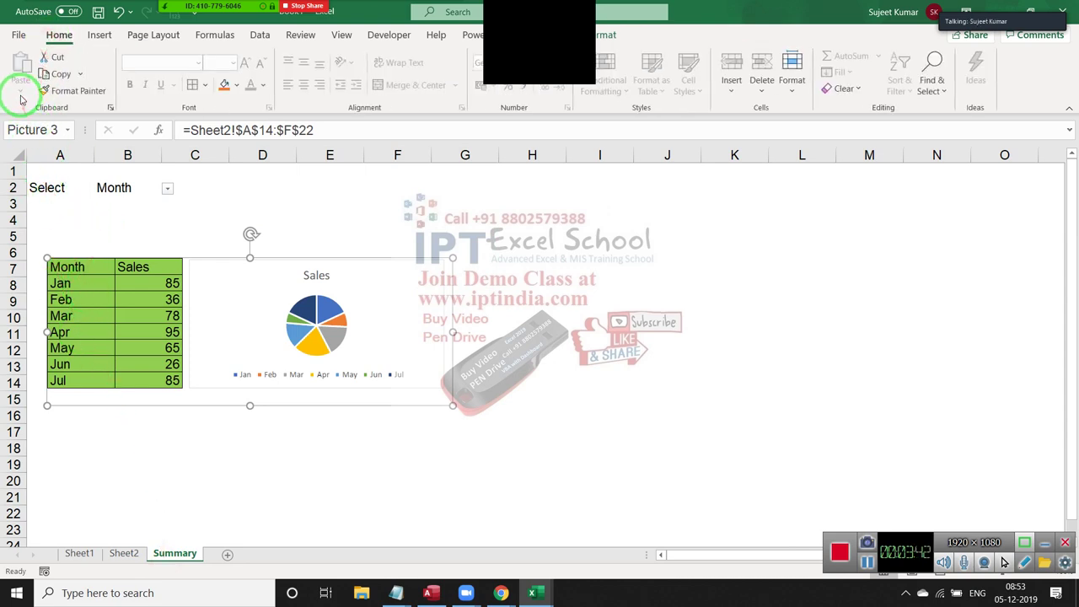
{"action": "left_click", "coordinate": [147, 205]}
{"action": "key", "text": "ctrl+c"}
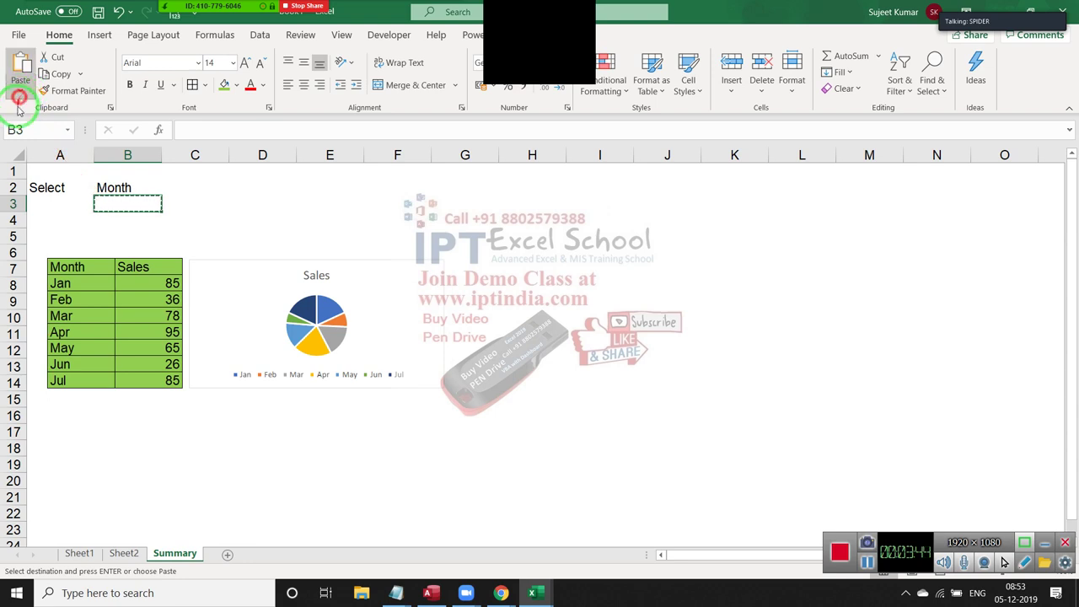
{"action": "left_click", "coordinate": [19, 97]}
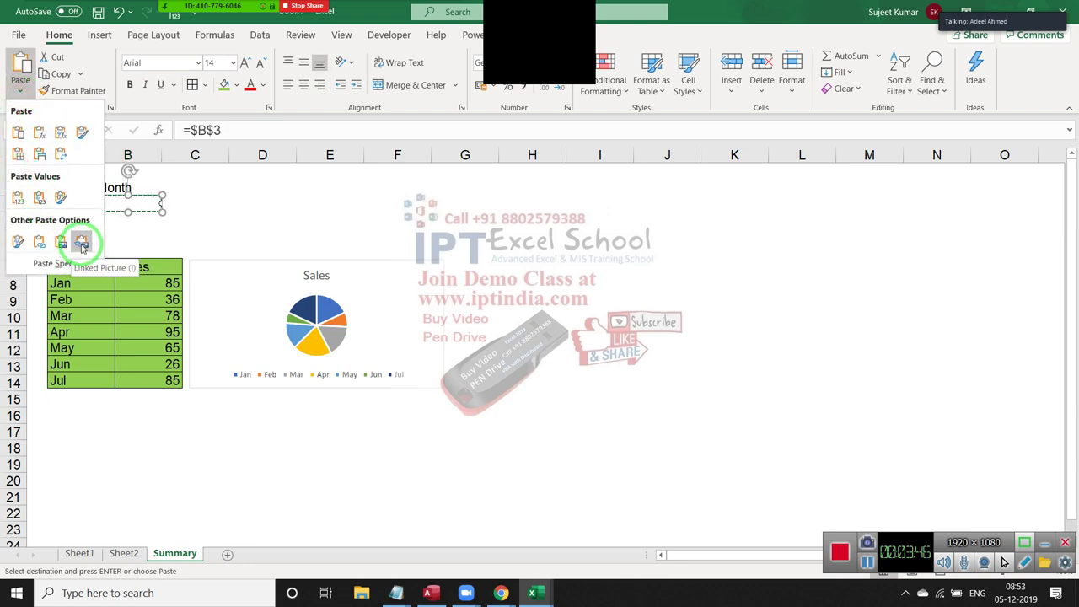
{"action": "left_click", "coordinate": [76, 246]}
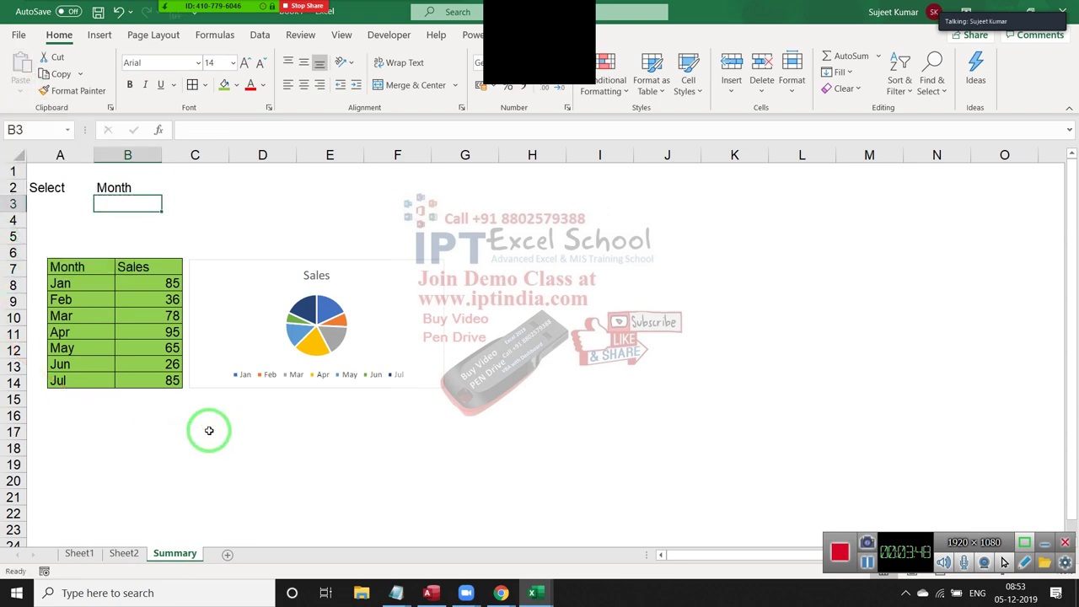
{"action": "left_click_drag", "start_coordinate": [171, 437], "coordinate": [160, 347]}
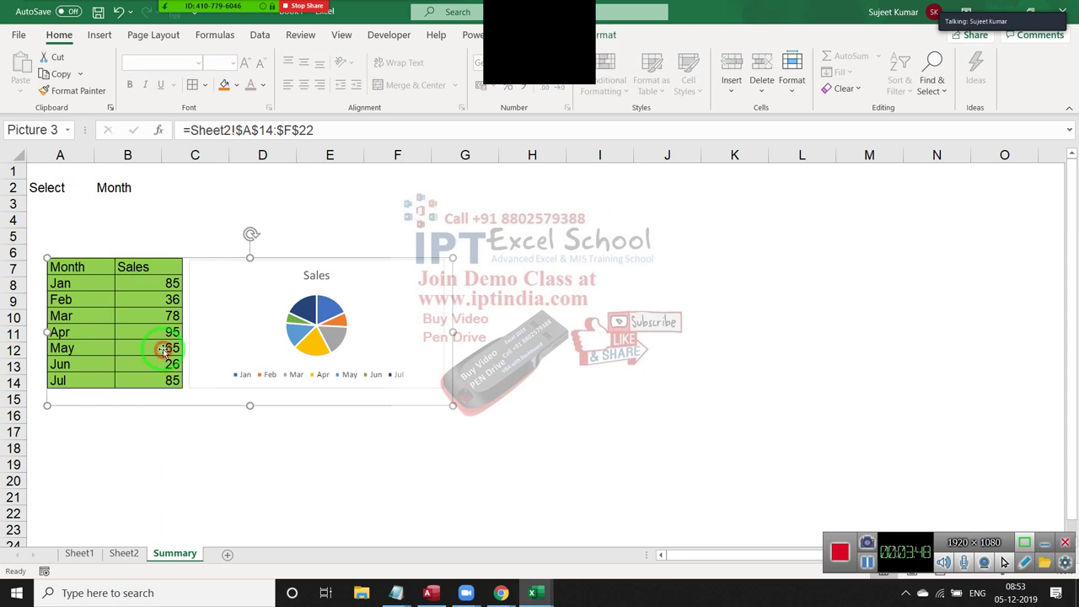
Highlight the picture's Sheet2 range reference, then locate the Month table header A14 on Sheet2.
{"action": "left_click", "coordinate": [190, 128]}
{"action": "left_click_drag", "start_coordinate": [190, 128], "coordinate": [368, 133]}
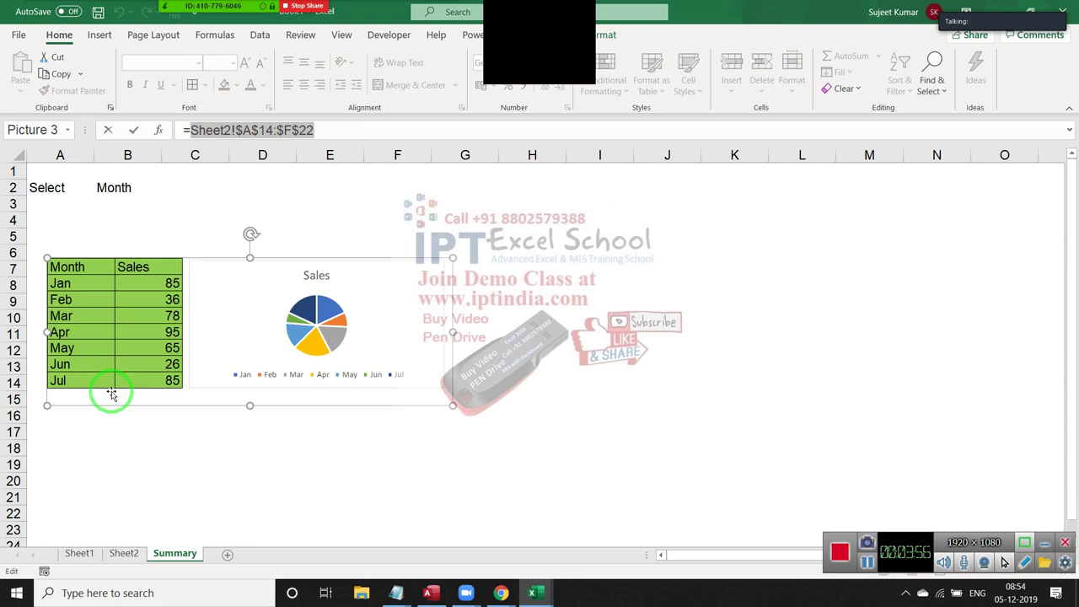
{"action": "left_click", "coordinate": [118, 556]}
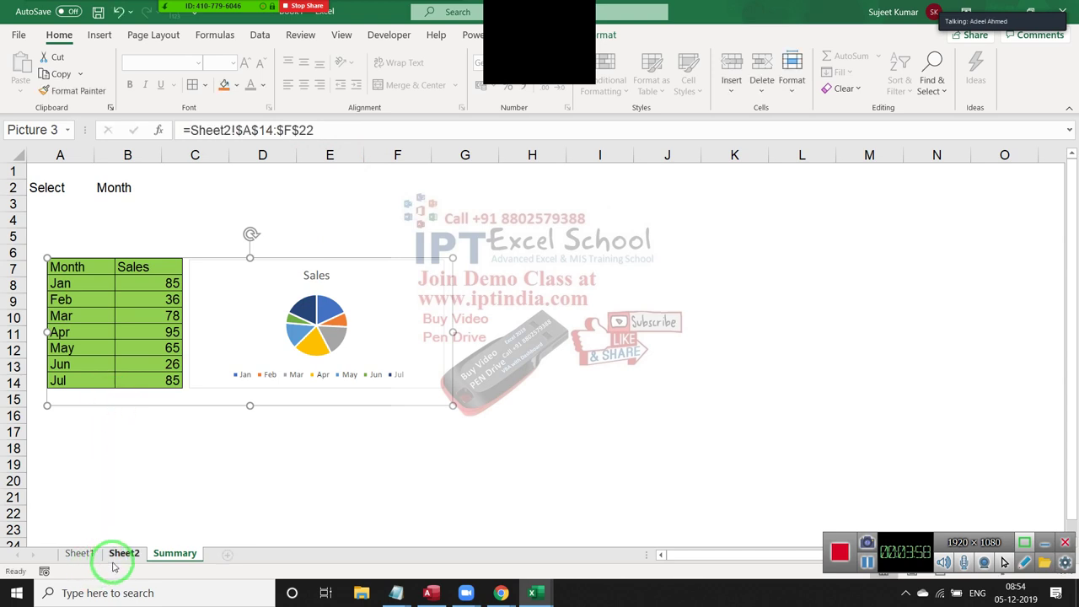
{"action": "left_click", "coordinate": [57, 383]}
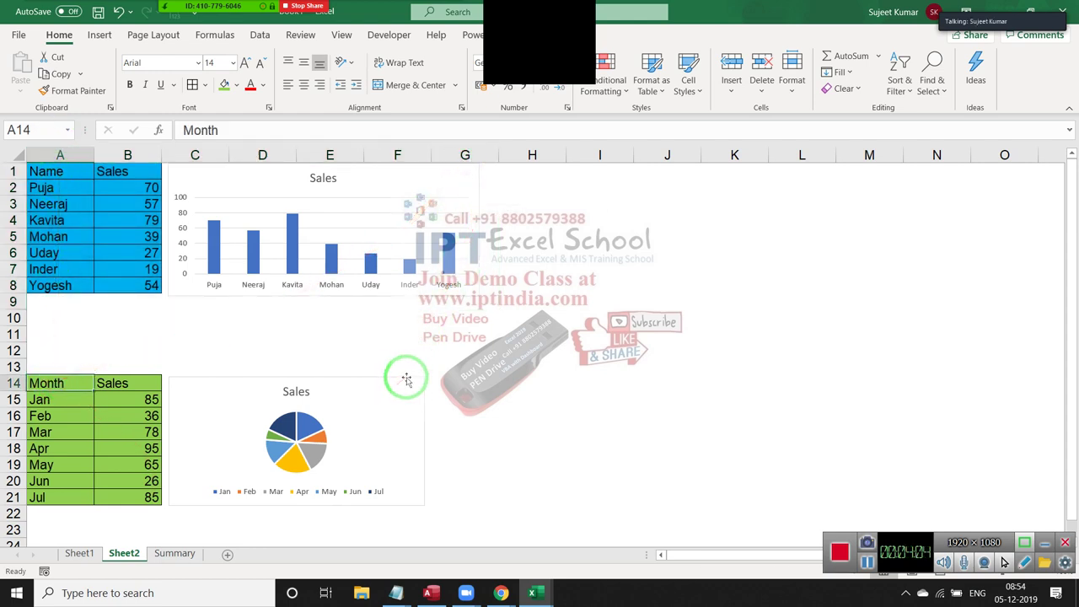
Change the linked picture's reference from Sheet2!$A$14:$F$22 to Sheet2!$A$1:$G$8.
{"action": "left_click", "coordinate": [177, 553]}
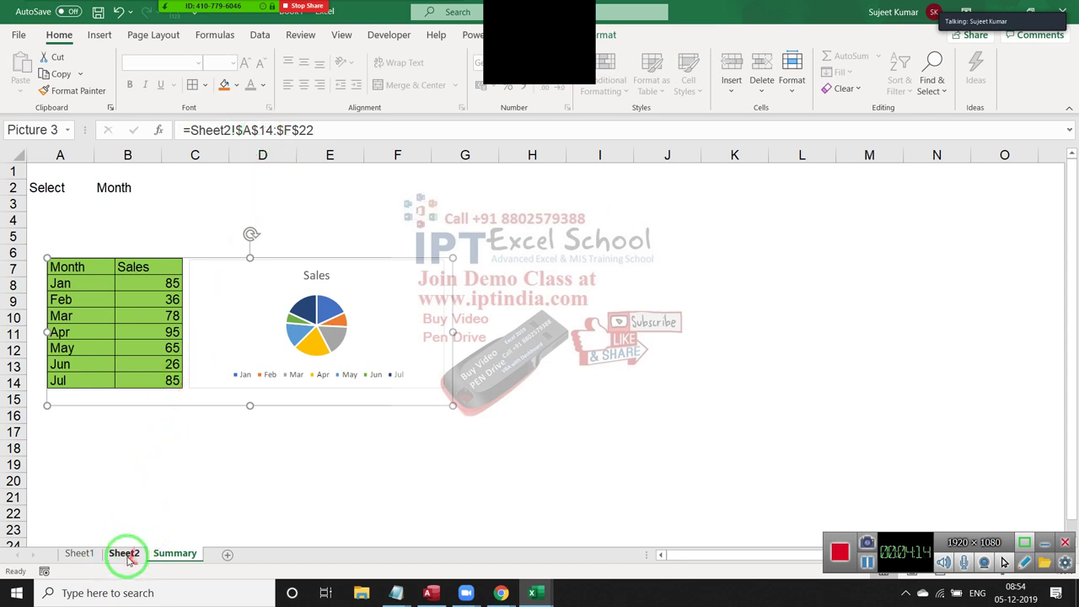
{"action": "left_click", "coordinate": [123, 553]}
{"action": "left_click", "coordinate": [57, 170]}
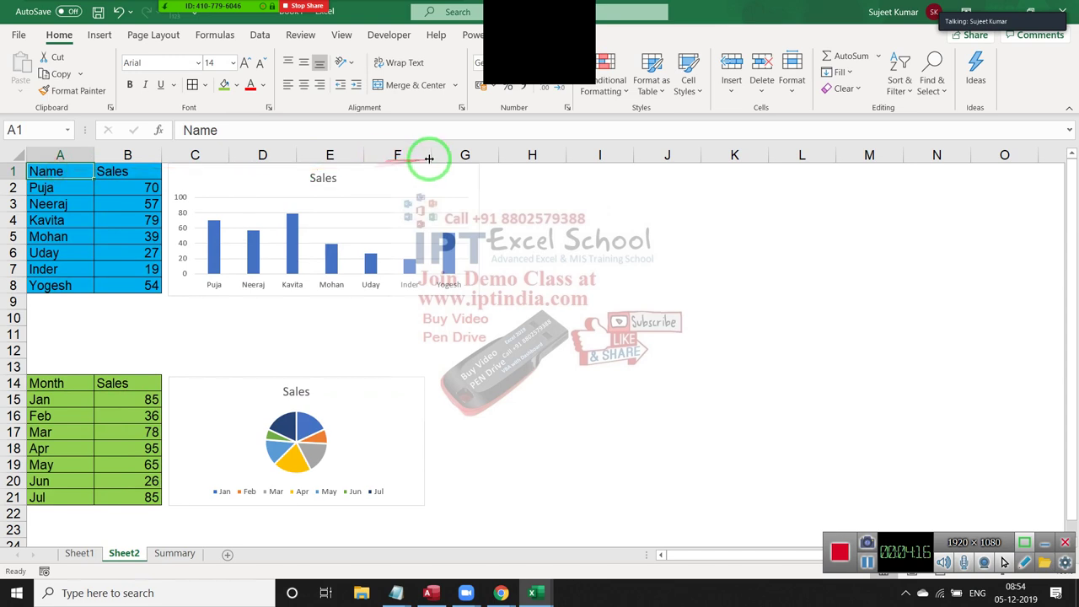
{"action": "left_click", "coordinate": [174, 553]}
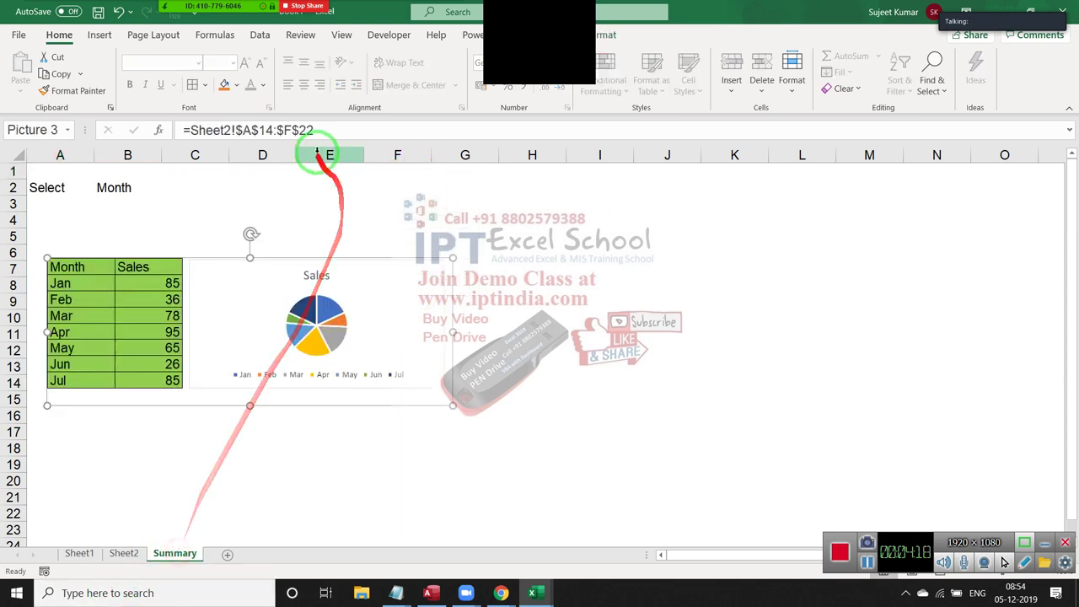
{"action": "left_click", "coordinate": [266, 130]}
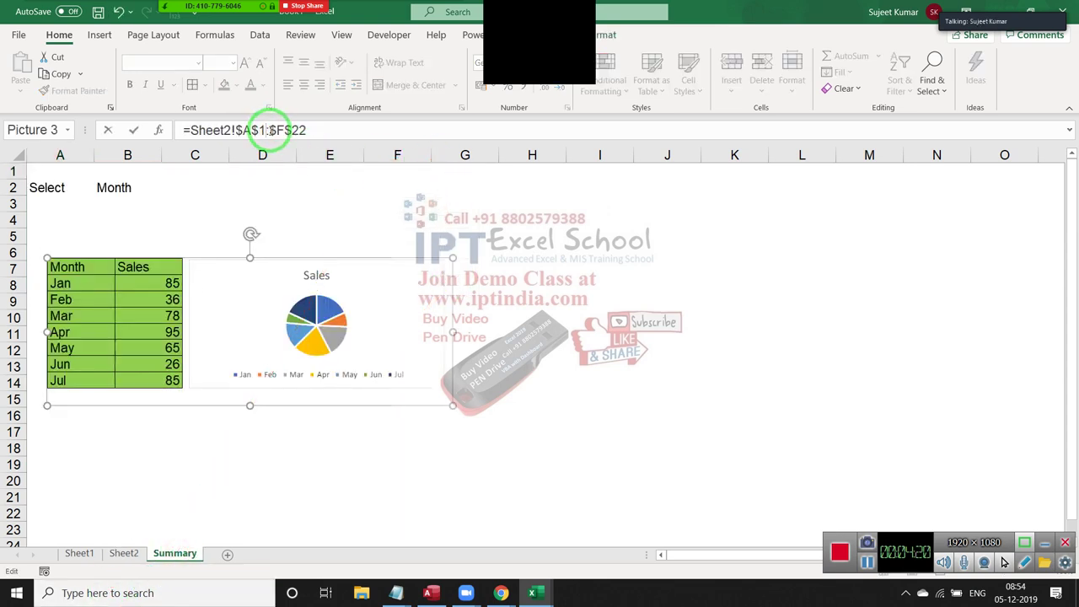
{"action": "left_click", "coordinate": [283, 126]}
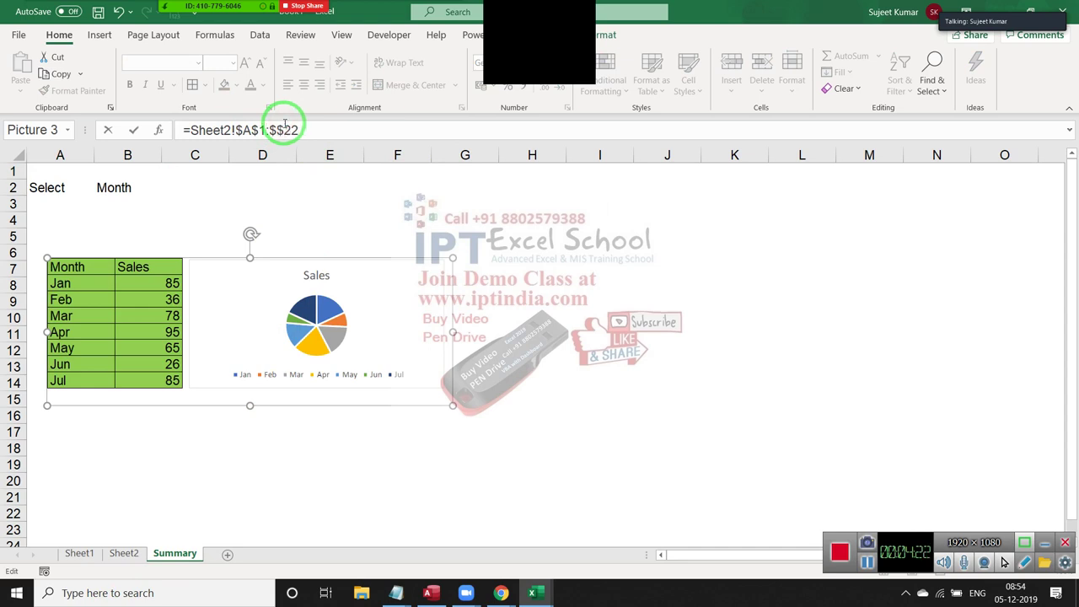
{"action": "type", "text": "g"}
{"action": "left_click_drag", "start_coordinate": [292, 129], "coordinate": [326, 132]}
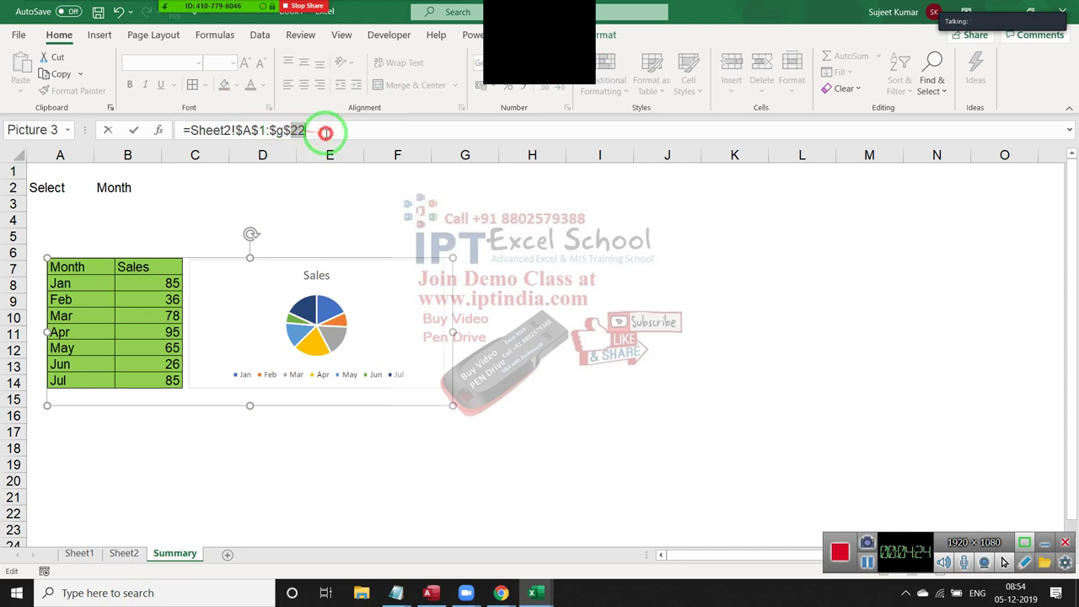
{"action": "type", "text": "8"}
{"action": "key", "text": "Return"}
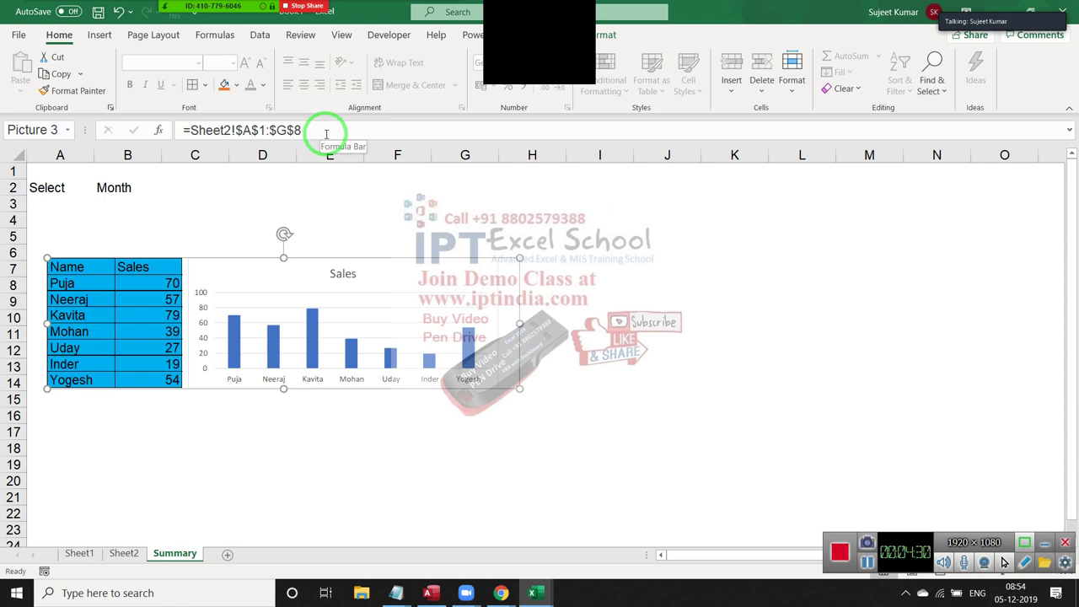
Reselect the linked picture and highlight its Sheet2!$A$1:$G$8 reference in the formula bar.
{"action": "left_click", "coordinate": [336, 172]}
{"action": "left_click", "coordinate": [258, 249]}
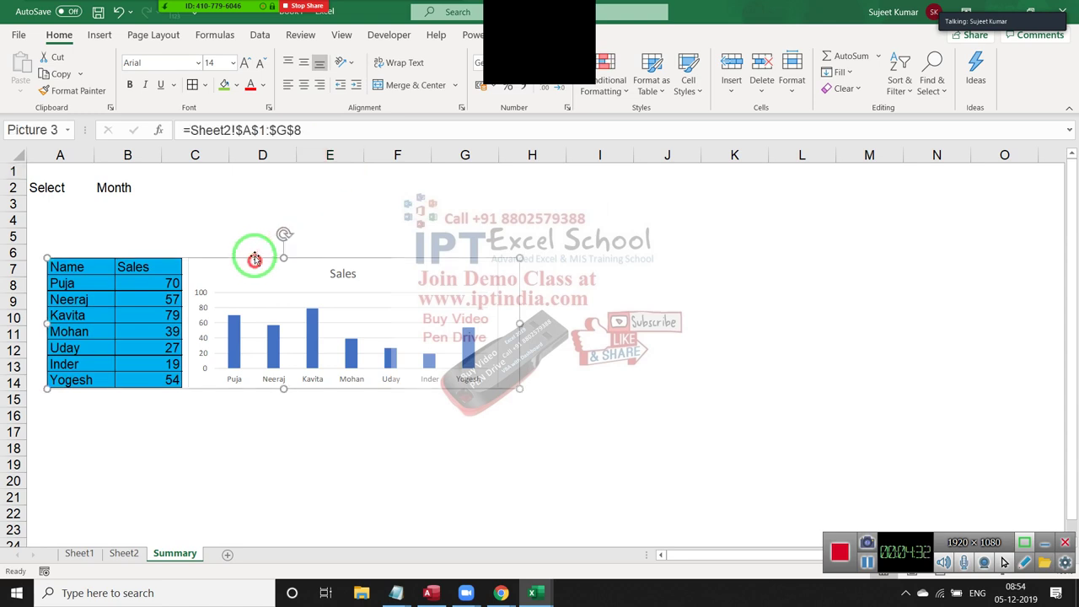
{"action": "left_click_drag", "start_coordinate": [191, 130], "coordinate": [313, 137]}
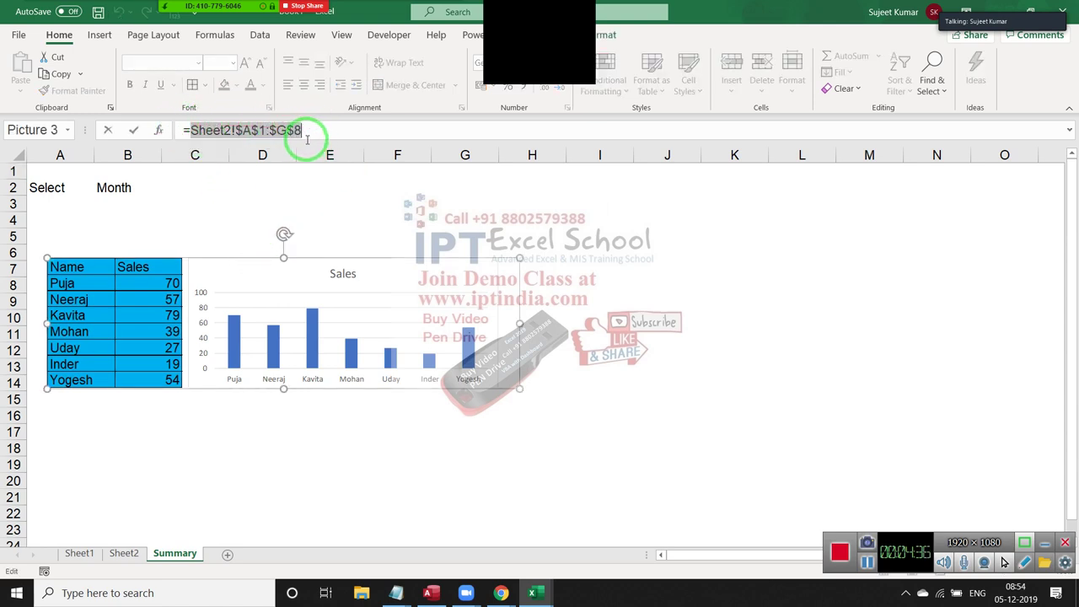
Open B2's Name/Month list twice, keep Month, and go back to Sheet2.
{"action": "left_click", "coordinate": [116, 188]}
{"action": "left_click", "coordinate": [166, 188]}
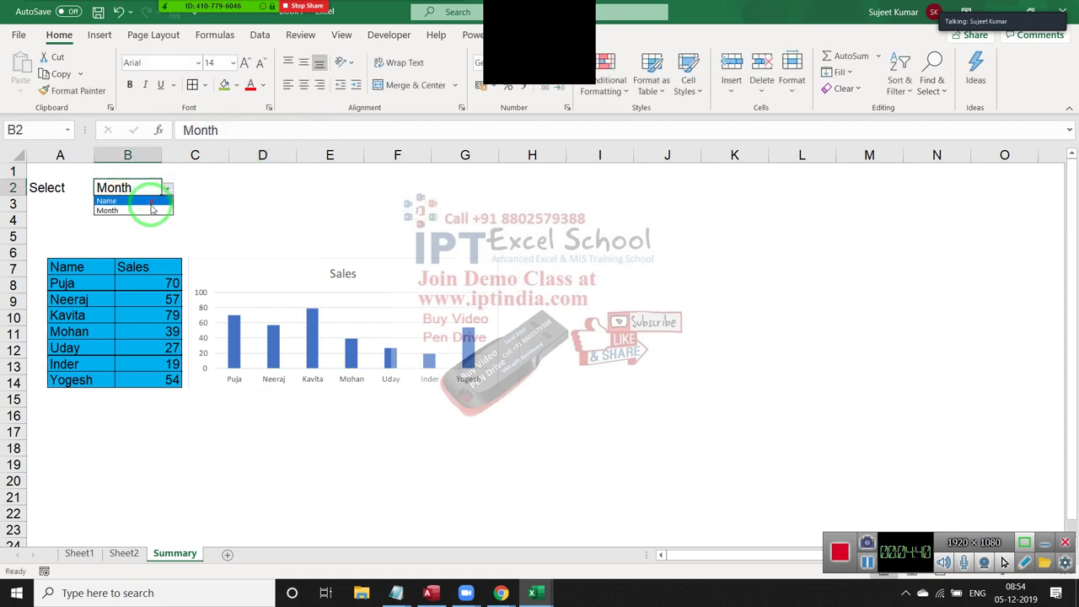
{"action": "left_click_drag", "start_coordinate": [173, 257], "coordinate": [224, 228]}
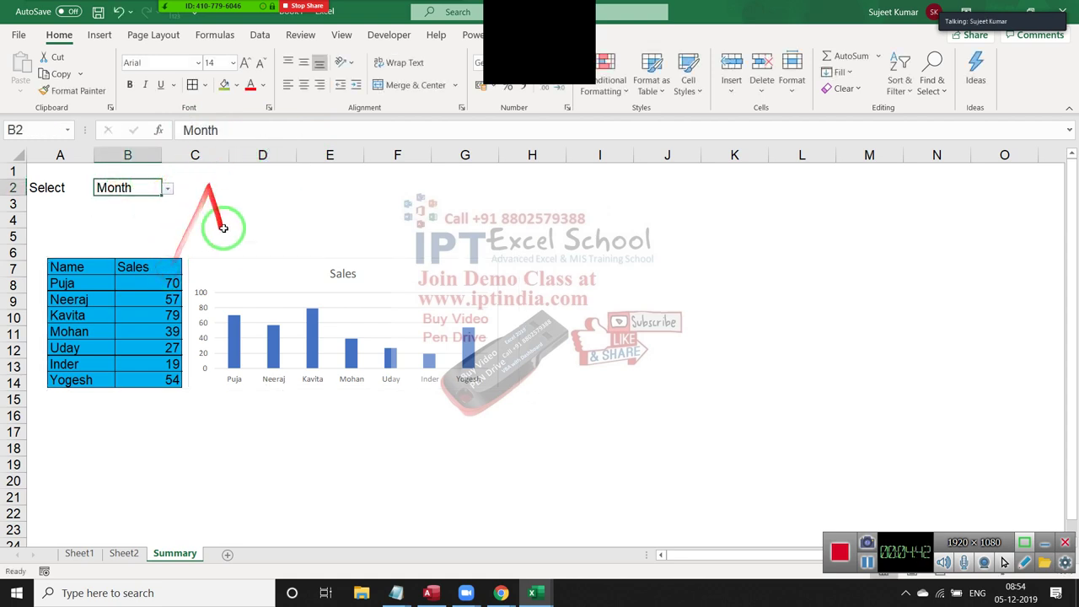
{"action": "left_click", "coordinate": [224, 269]}
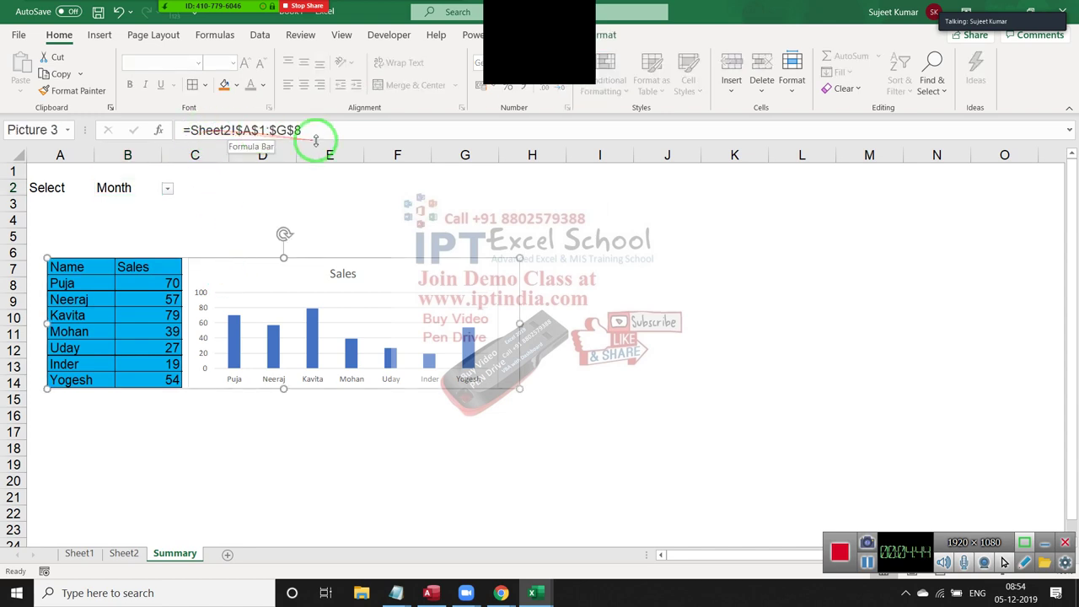
{"action": "left_click", "coordinate": [167, 189]}
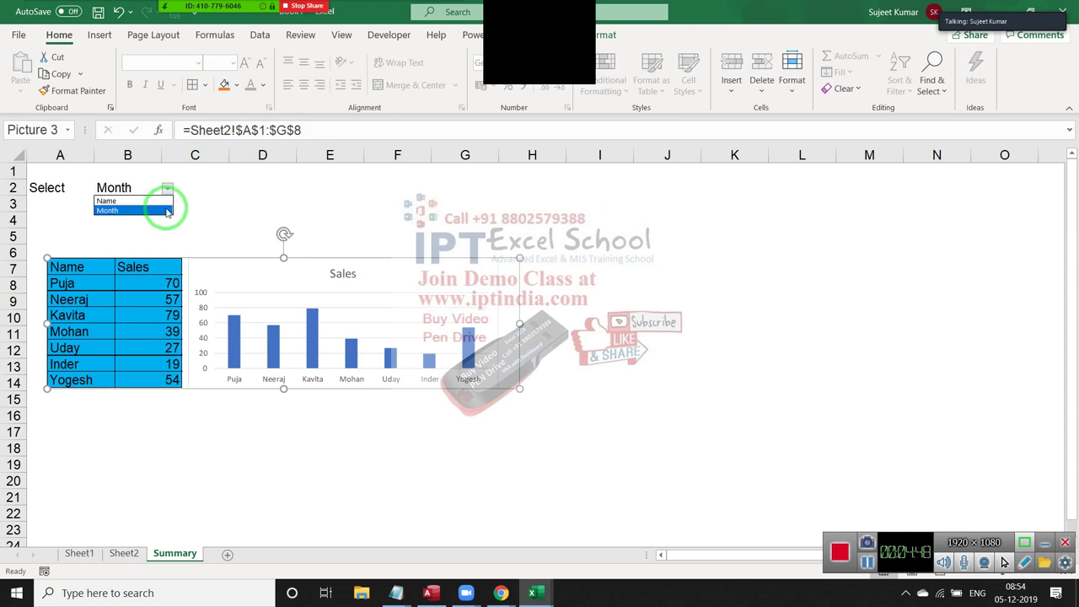
{"action": "left_click", "coordinate": [124, 553]}
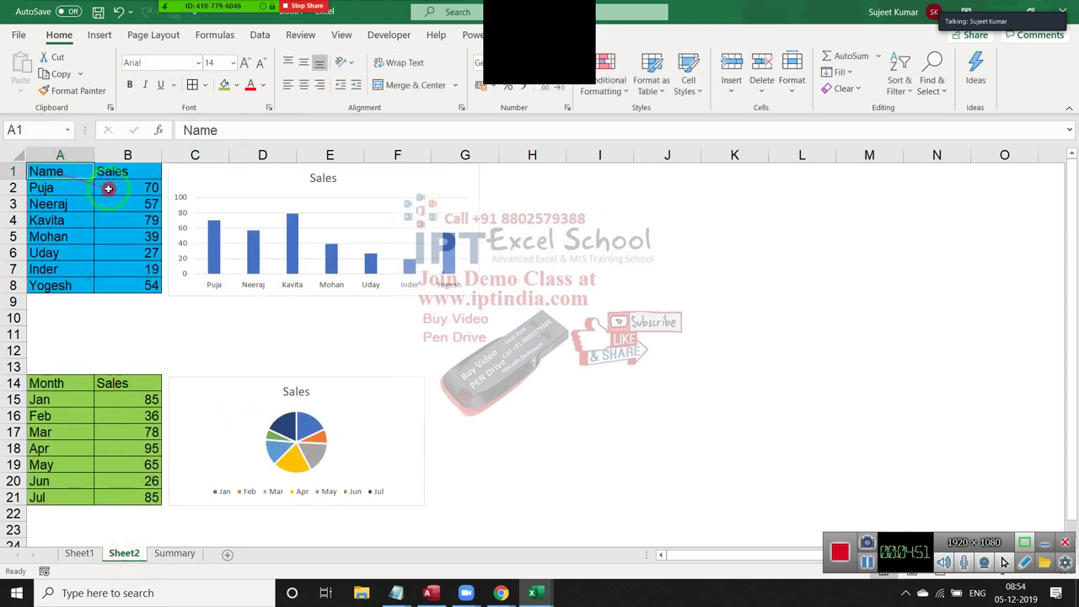
Name the Name table and column chart range Sheet2!$A$1:$G$9 'Name'.
{"action": "left_click_drag", "start_coordinate": [50, 172], "coordinate": [477, 287]}
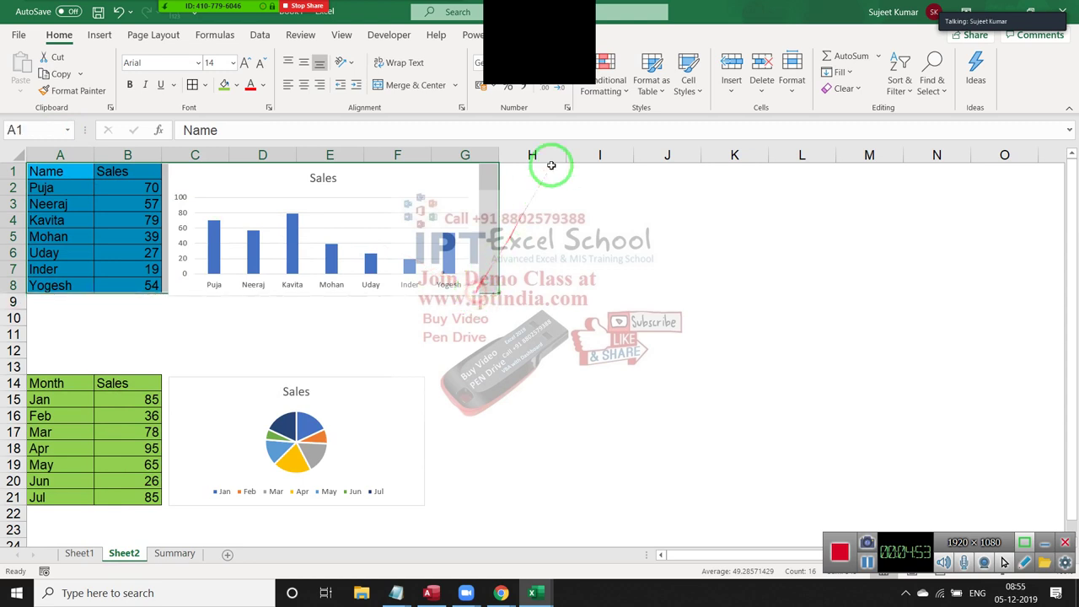
{"action": "key", "text": "shift+Down"}
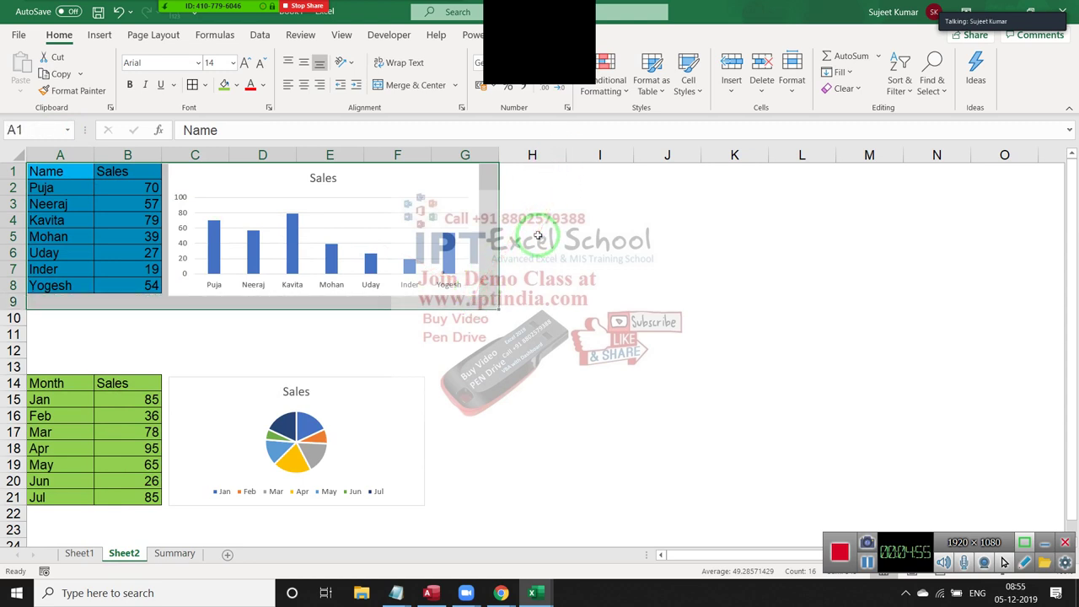
{"action": "left_click", "coordinate": [234, 42]}
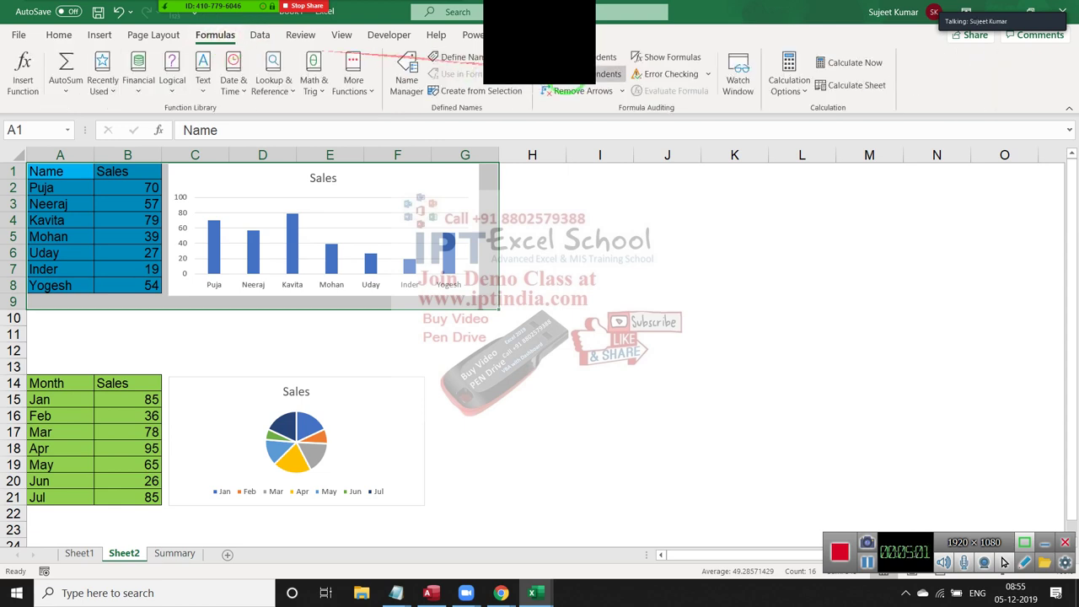
{"action": "left_click", "coordinate": [462, 56]}
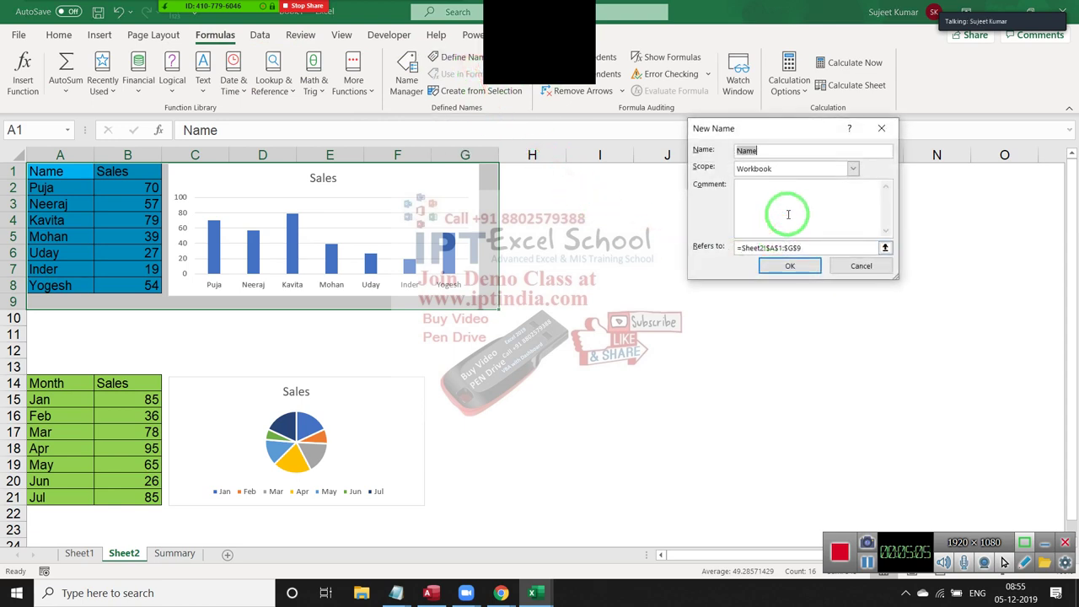
{"action": "left_click", "coordinate": [788, 268]}
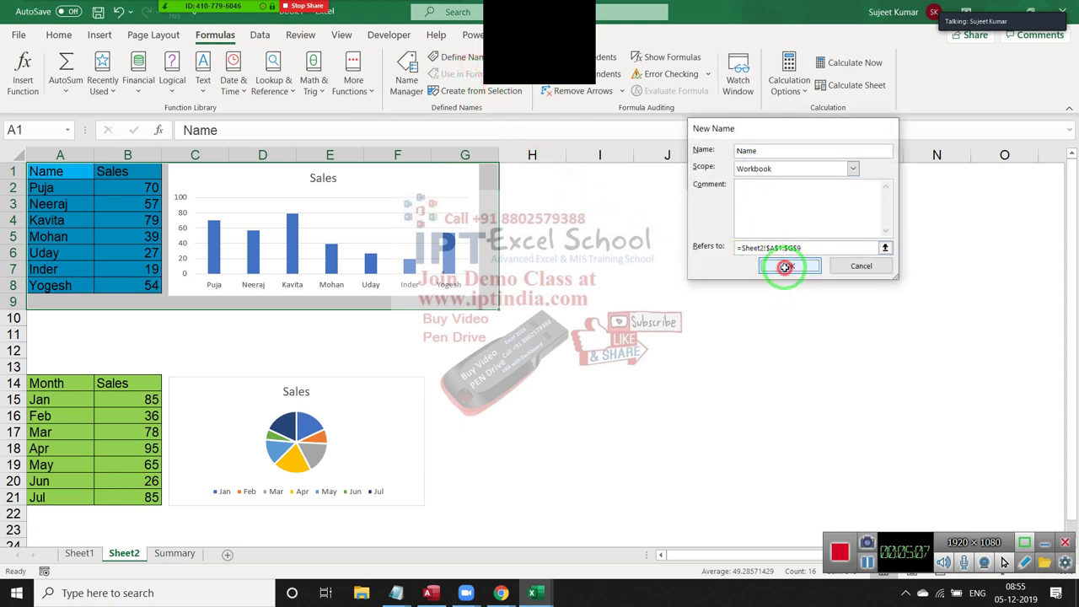
Name the Month table and pie chart range Sheet2!$A$14:$F$22 'Month'.
{"action": "left_click_drag", "start_coordinate": [44, 381], "coordinate": [421, 506]}
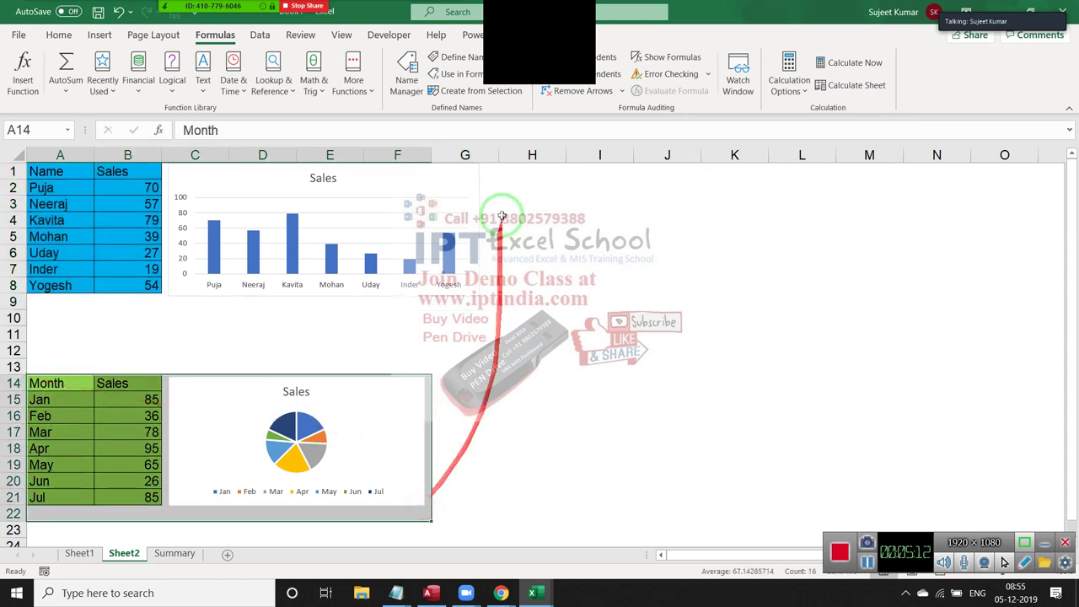
{"action": "left_click", "coordinate": [453, 59]}
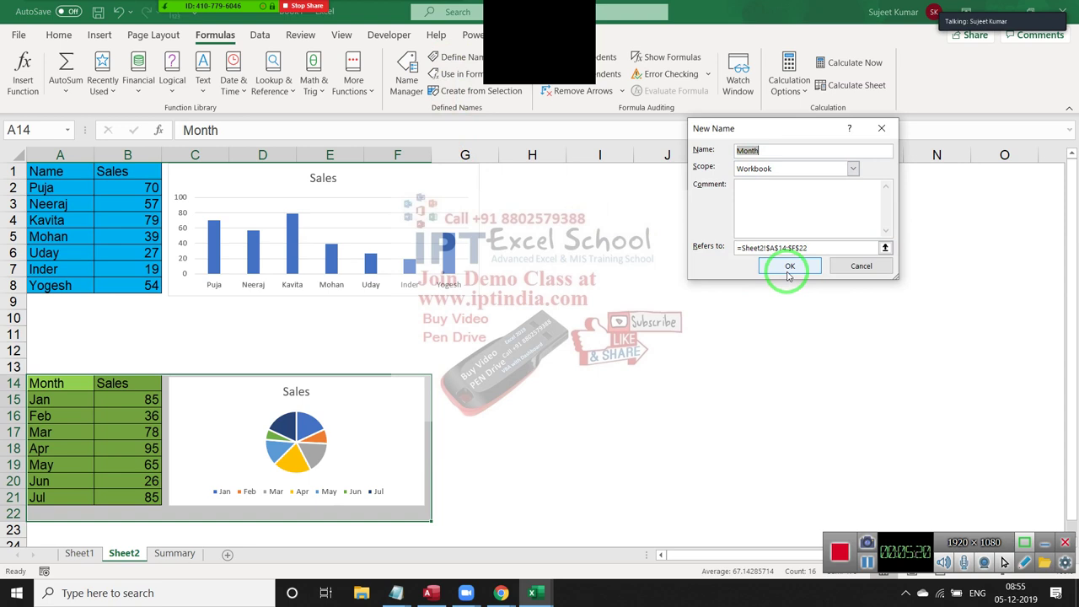
{"action": "left_click", "coordinate": [789, 268]}
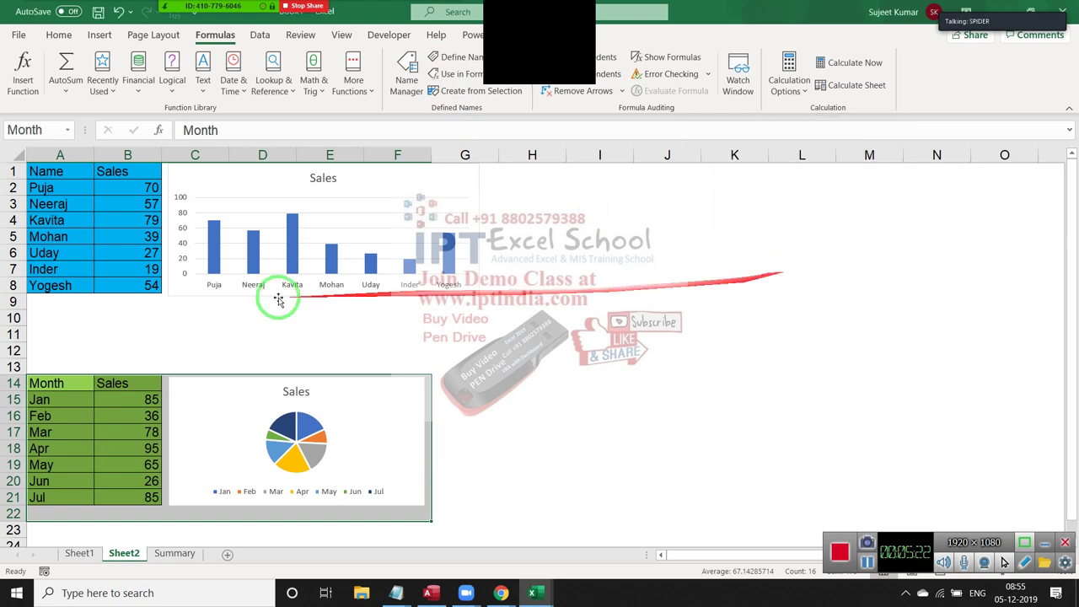
{"action": "mouse_move", "coordinate": [38, 173]}
{"action": "left_mouse_down"}
{"action": "mouse_move", "coordinate": [458, 268]}
{"action": "mouse_move", "coordinate": [457, 285]}
{"action": "left_mouse_up"}
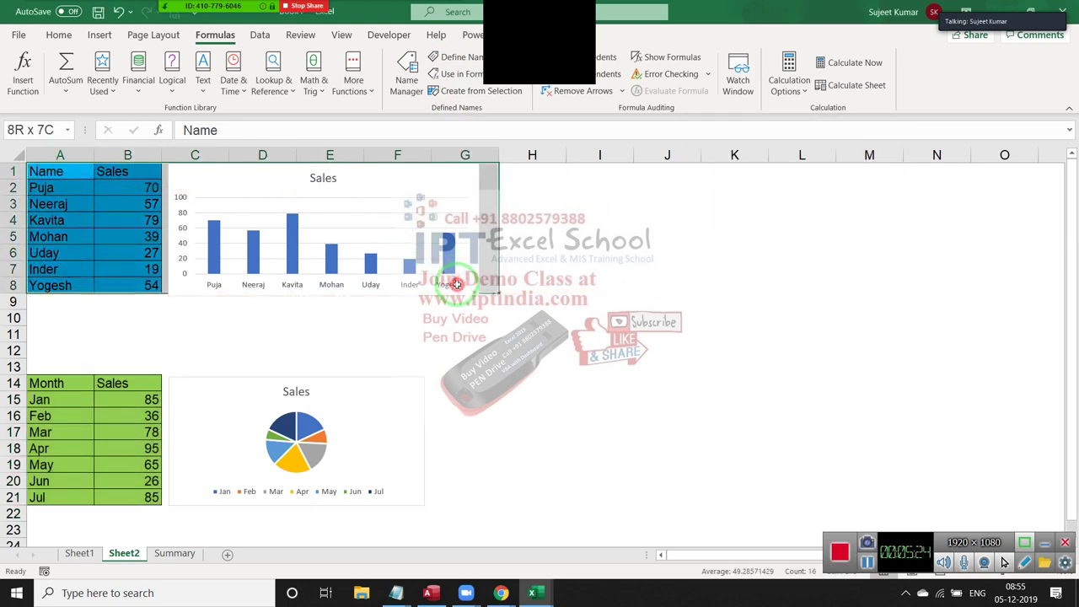
Point the Summary sheet's linked picture at the Month name by entering =Month.
{"action": "left_click", "coordinate": [175, 553]}
{"action": "left_click", "coordinate": [255, 390]}
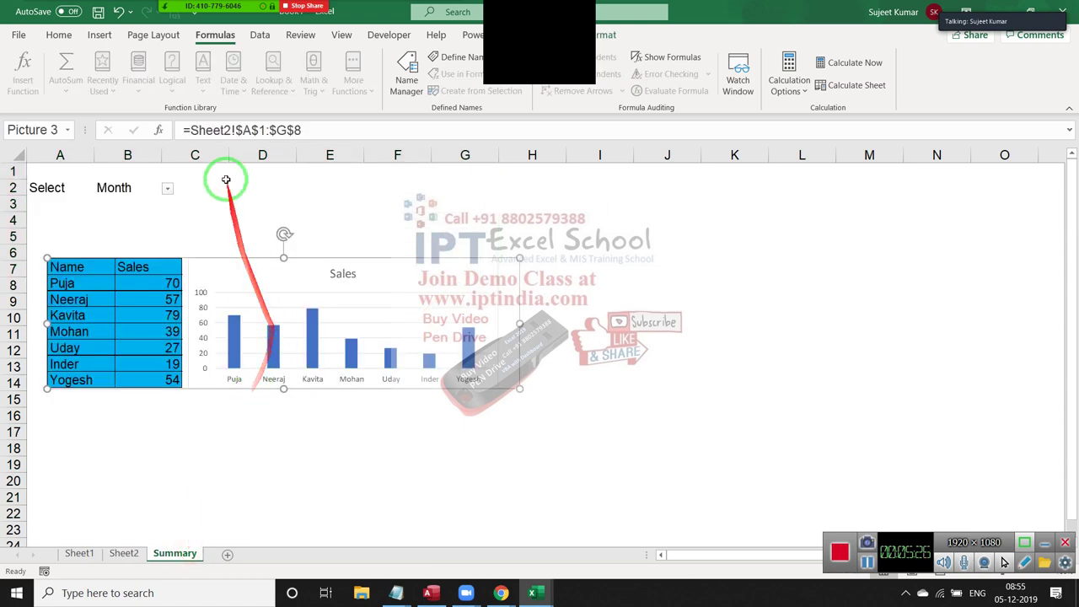
{"action": "left_click_drag", "start_coordinate": [191, 131], "coordinate": [345, 143]}
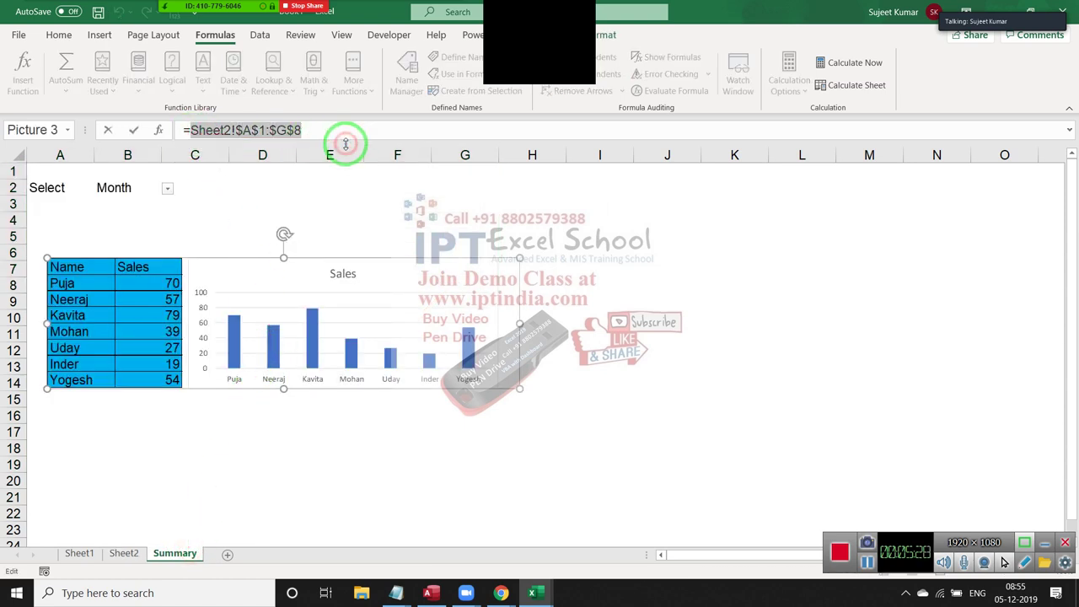
{"action": "type", "text": "Month"}
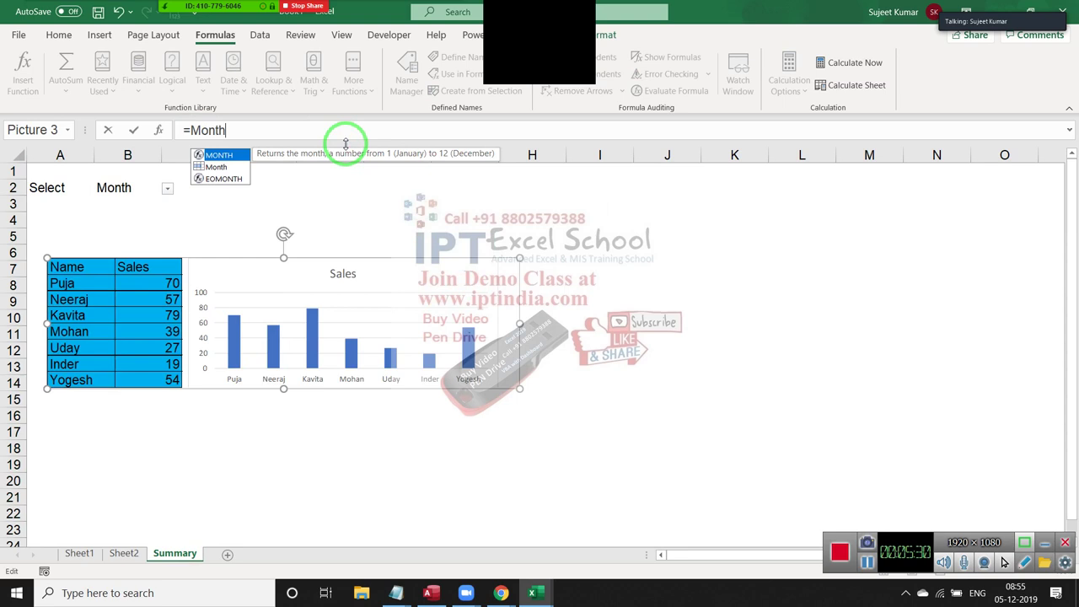
{"action": "key", "text": "Return"}
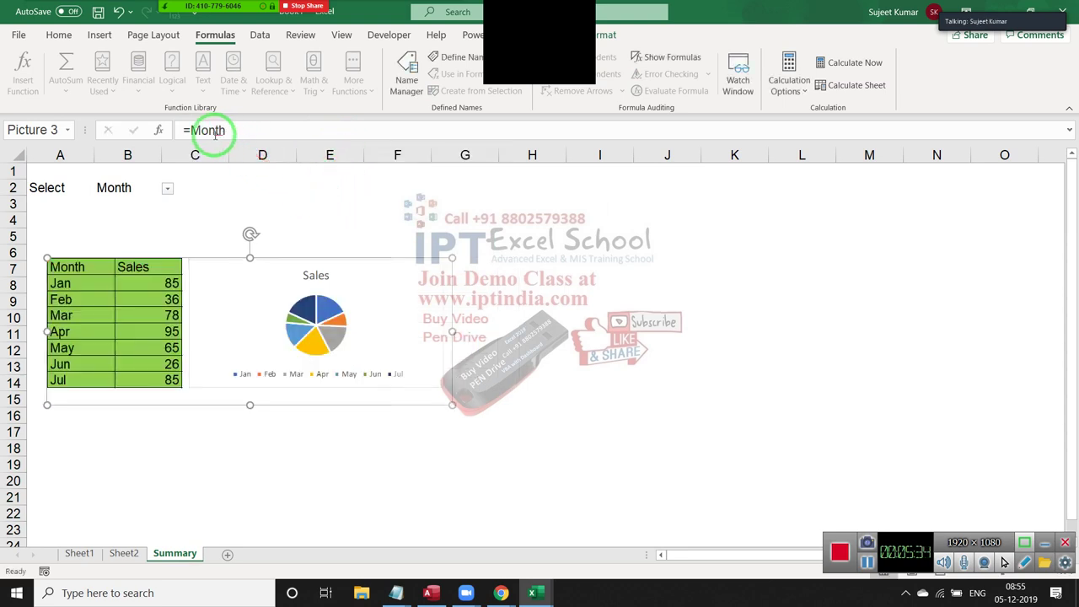
Clear the picture's reference, dismiss the invalid-reference error, and relink it as =Name.
{"action": "left_click_drag", "start_coordinate": [193, 131], "coordinate": [269, 131]}
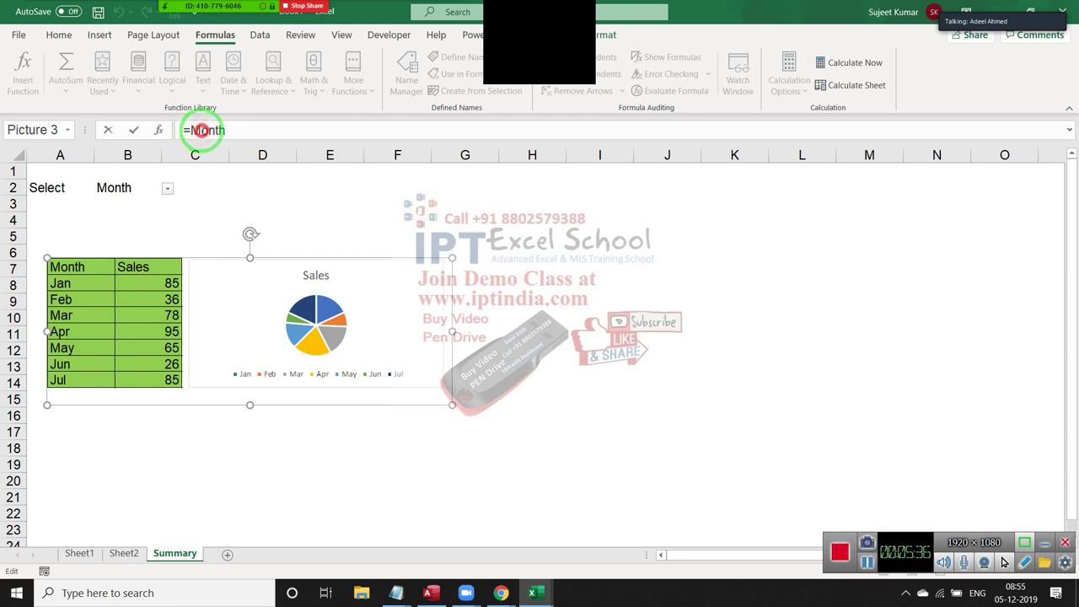
{"action": "key", "text": "BackSpace"}
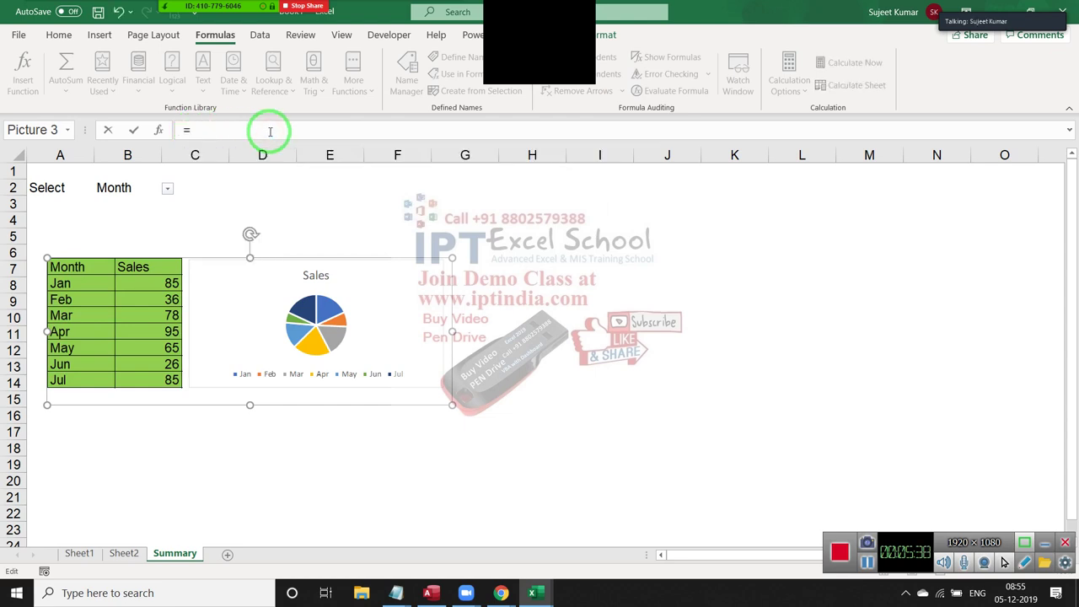
{"action": "type", "text": "Jan"}
{"action": "key", "text": "Return"}
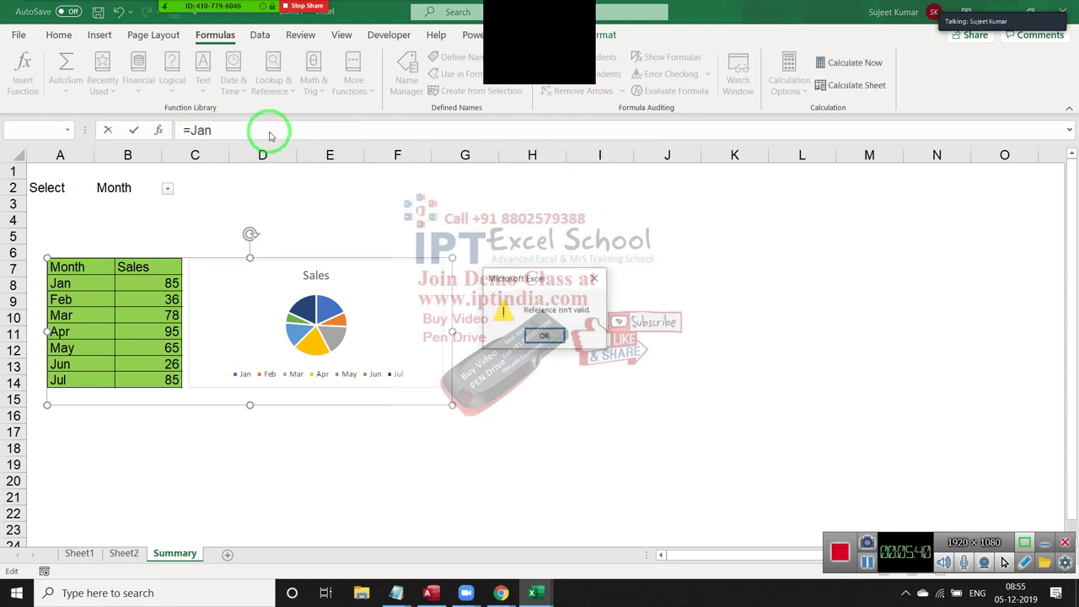
{"action": "key", "text": "Return"}
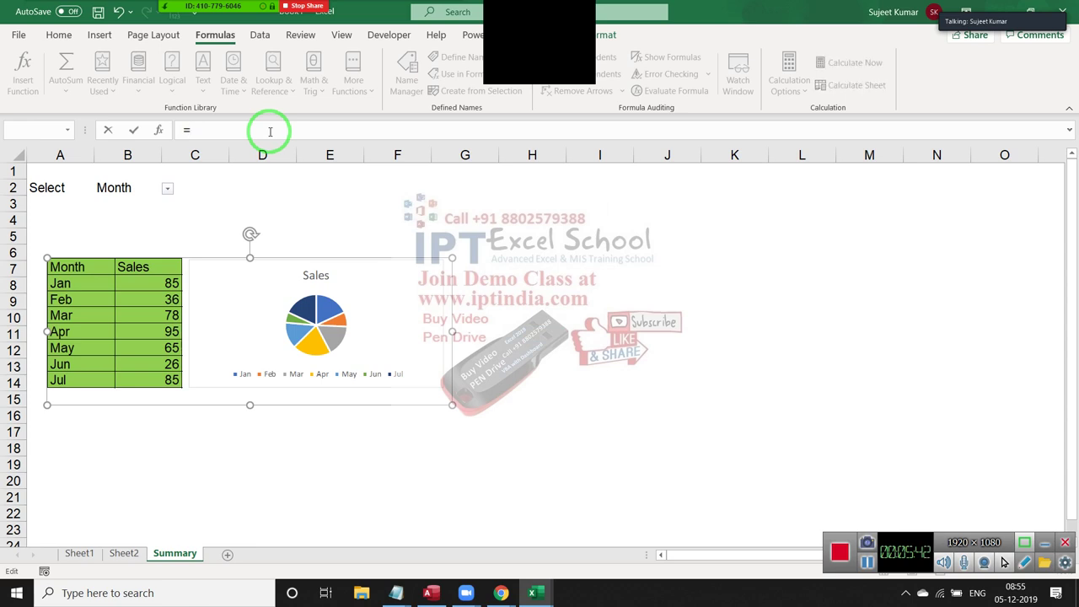
{"action": "type", "text": "Name"}
{"action": "key", "text": "Return"}
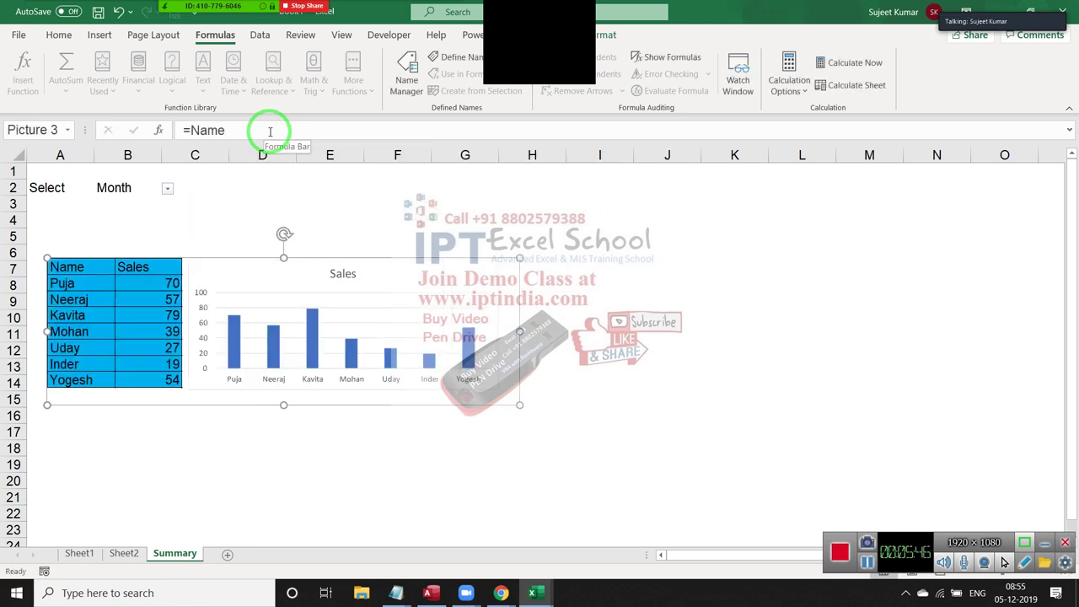
{"action": "left_click", "coordinate": [126, 554]}
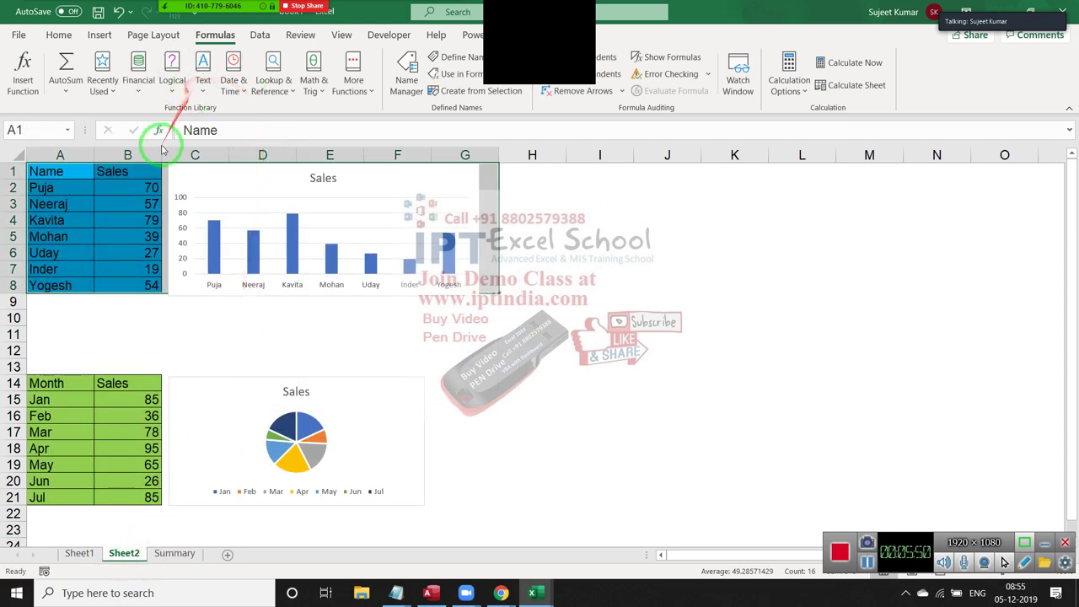
{"action": "left_click_drag", "start_coordinate": [67, 171], "coordinate": [442, 292]}
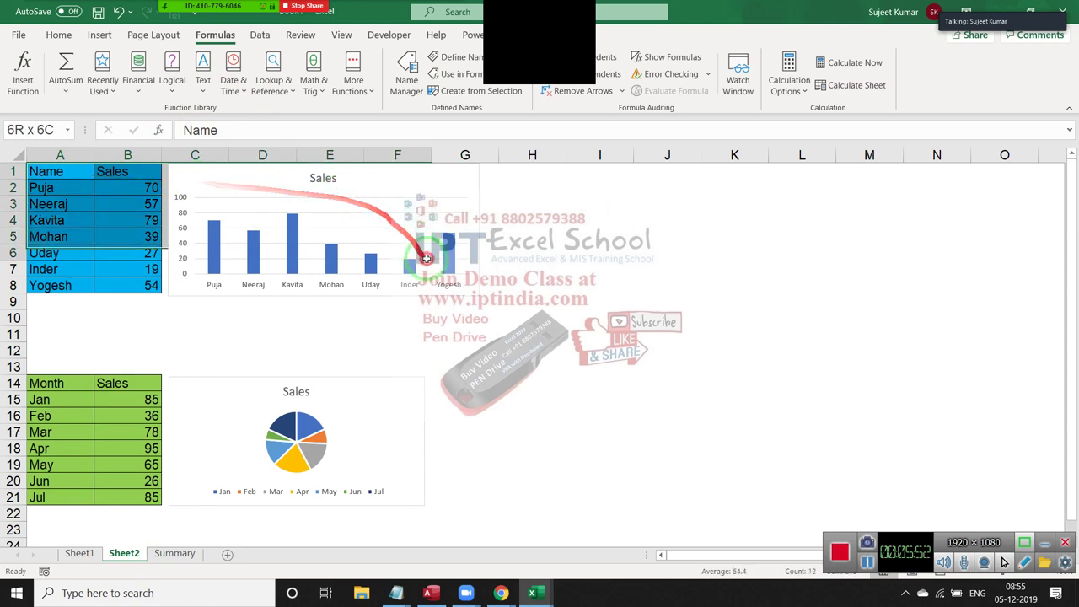
{"action": "mouse_move", "coordinate": [35, 384]}
{"action": "left_mouse_down"}
{"action": "mouse_move", "coordinate": [460, 518]}
{"action": "mouse_move", "coordinate": [423, 508]}
{"action": "left_mouse_up"}
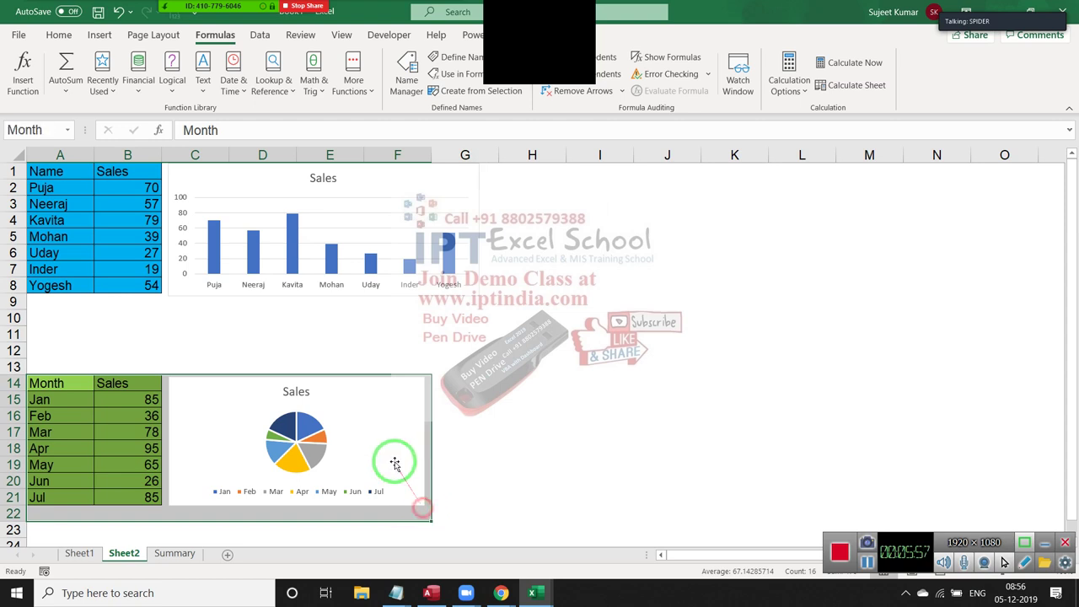
Inspect the picture's =Name formula, then test B2's dropdown by choosing Name, then Month.
{"action": "left_click", "coordinate": [177, 554]}
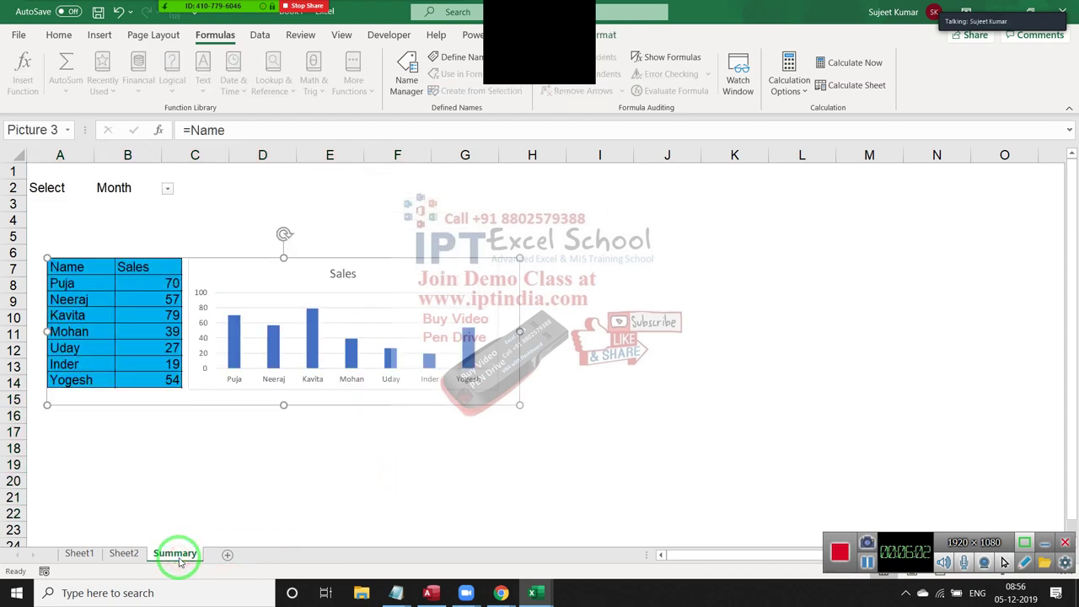
{"action": "double_click", "coordinate": [197, 131]}
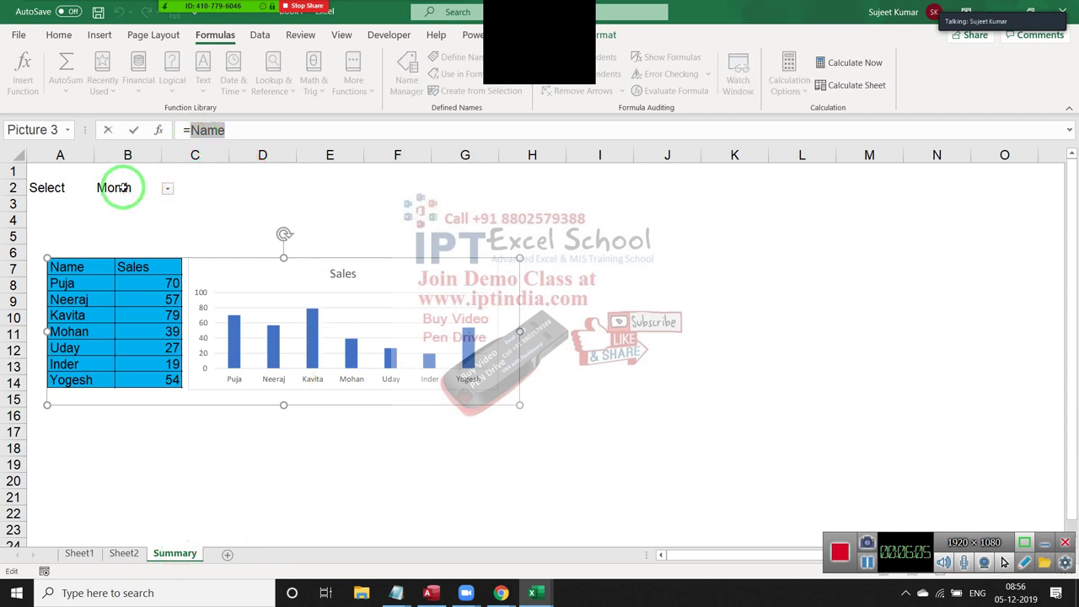
{"action": "key", "text": "Return"}
{"action": "left_click", "coordinate": [211, 215]}
{"action": "left_click", "coordinate": [145, 184]}
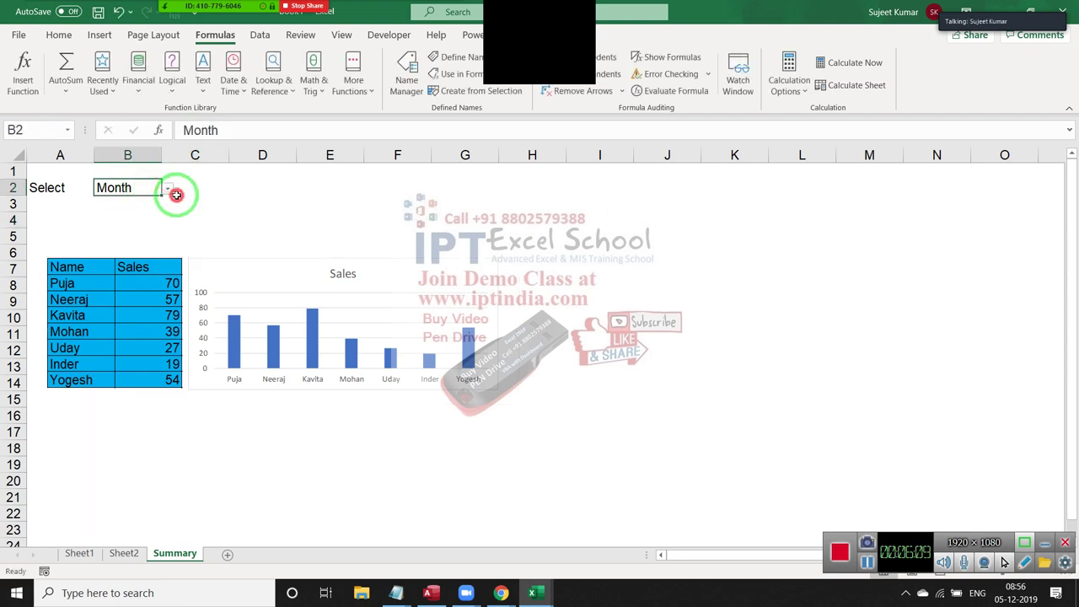
{"action": "left_click", "coordinate": [174, 192]}
{"action": "left_click", "coordinate": [151, 189]}
{"action": "left_click", "coordinate": [167, 188]}
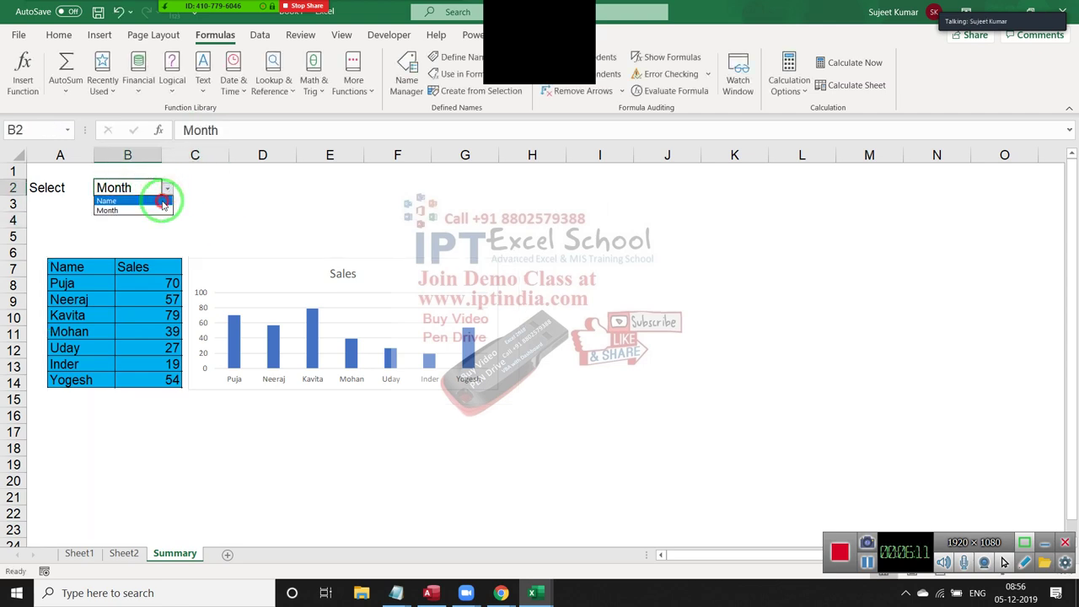
{"action": "left_click", "coordinate": [162, 203]}
{"action": "left_click", "coordinate": [167, 188]}
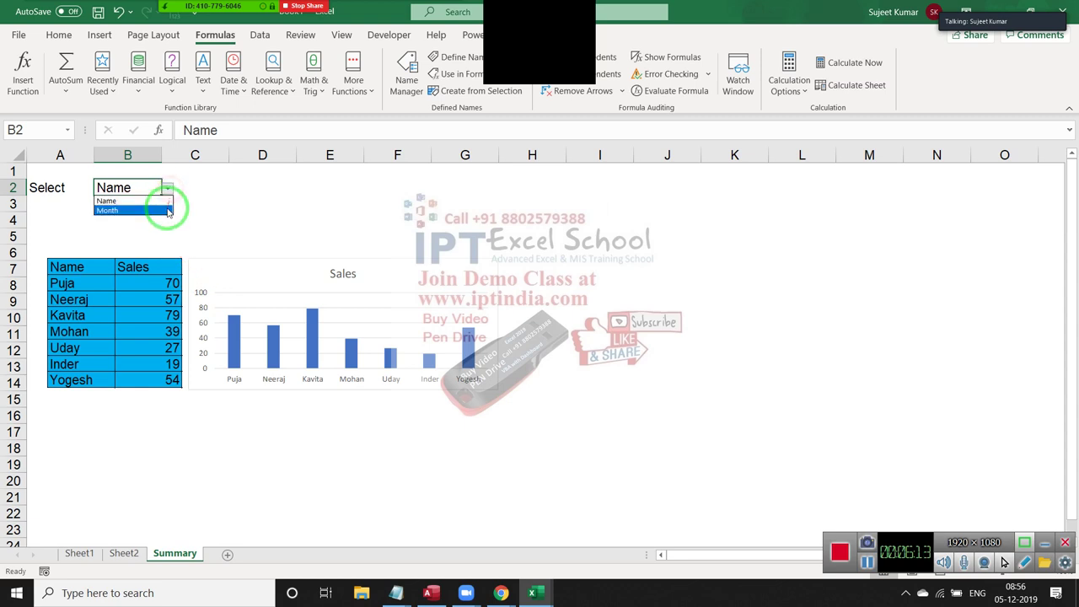
{"action": "left_click", "coordinate": [168, 211]}
Change the linked picture's formula from =Name to =Month.
{"action": "left_click", "coordinate": [173, 276]}
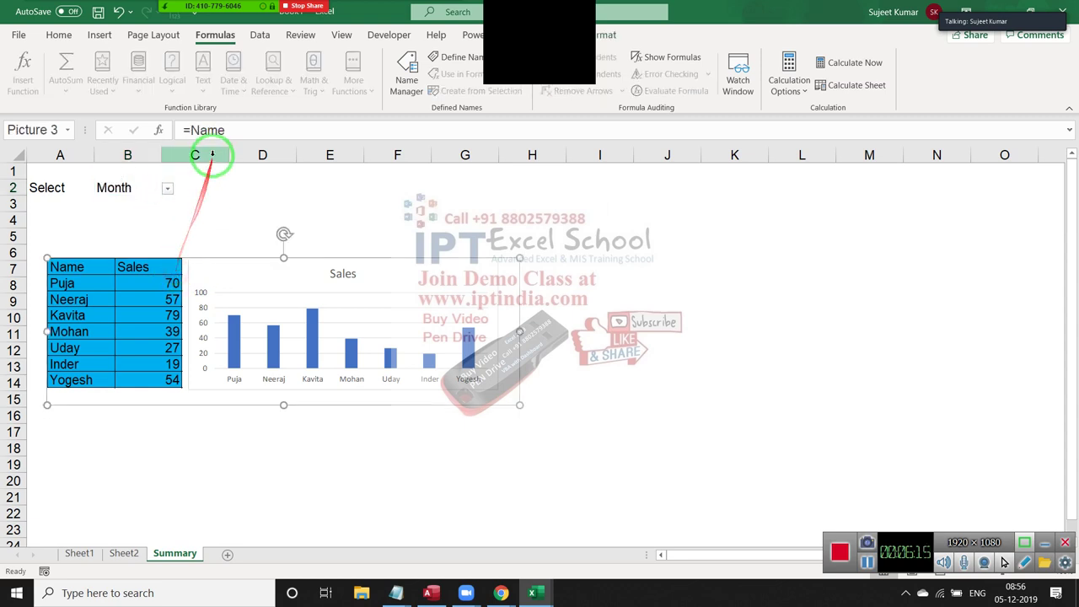
{"action": "double_click", "coordinate": [207, 131]}
{"action": "type", "text": "Mo"}
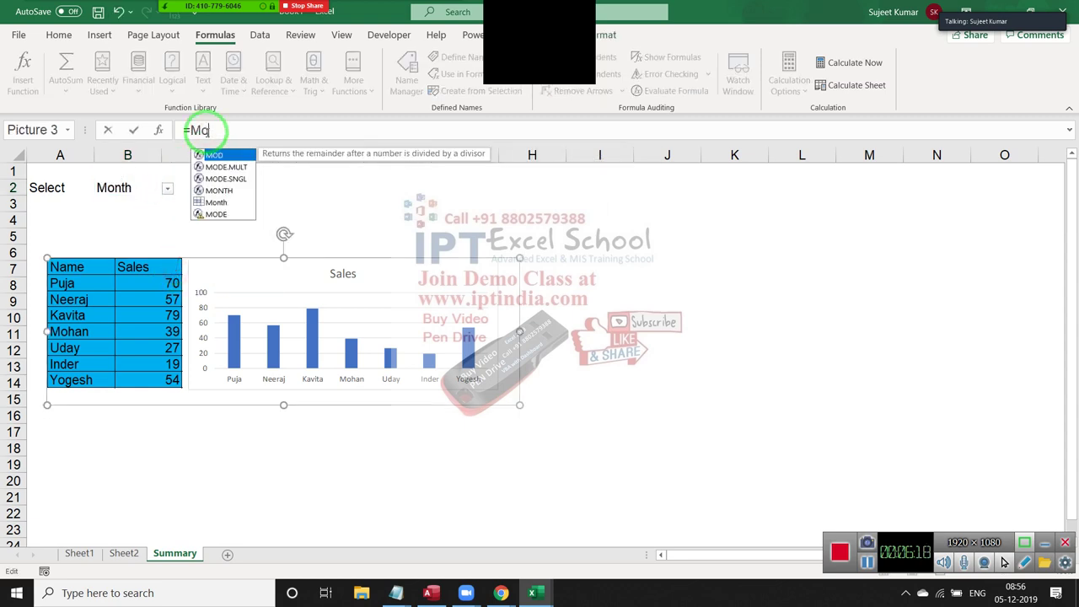
{"action": "type", "text": "nth"}
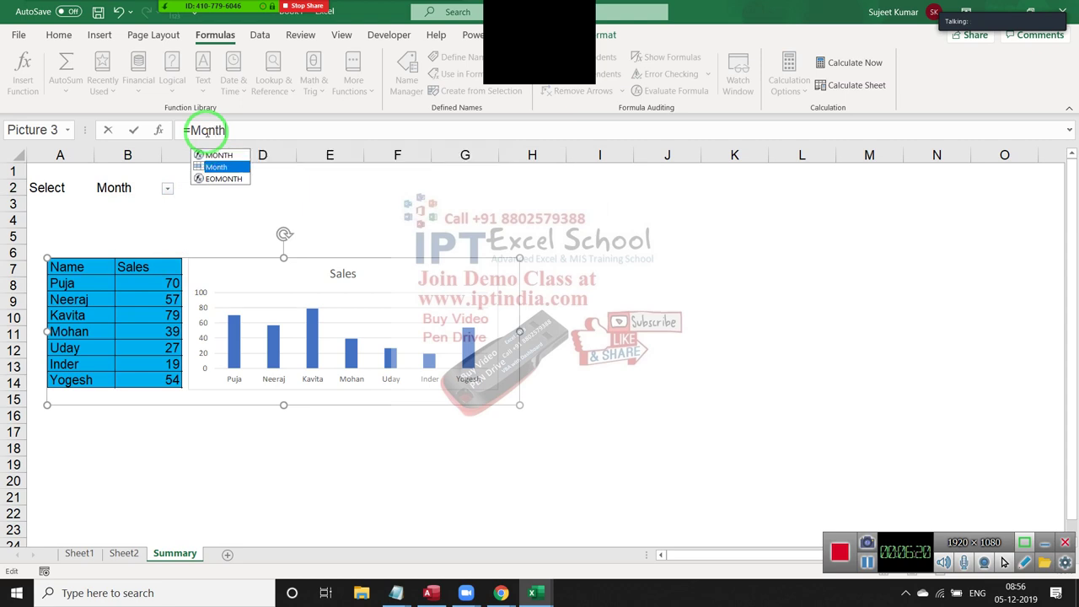
{"action": "key", "text": "Return"}
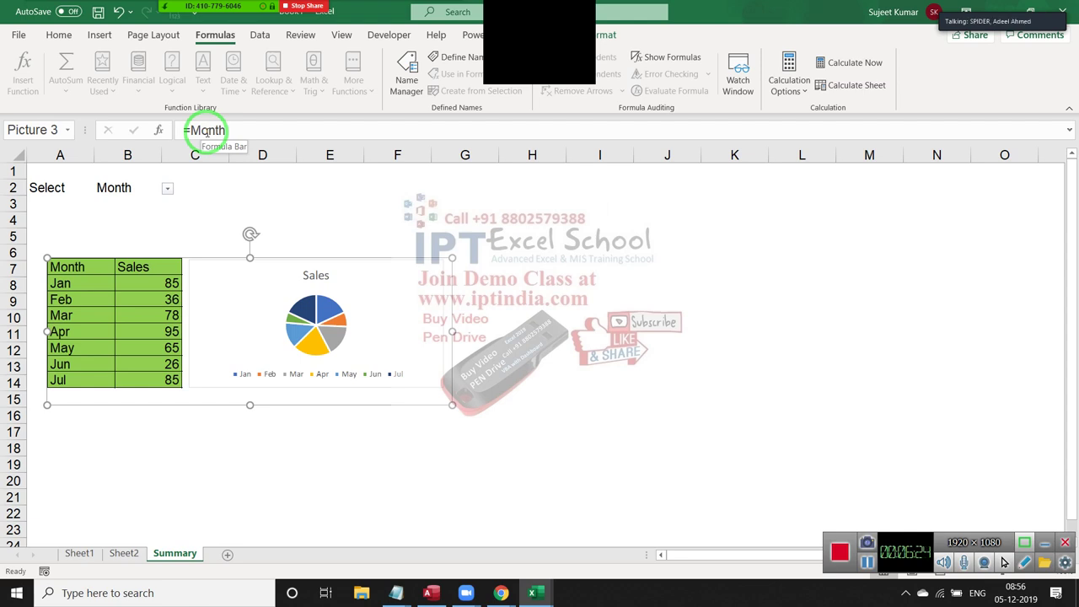
Verify B2 and the picture's =Month link, checking Sheet2's source tables.
{"action": "left_click", "coordinate": [113, 188]}
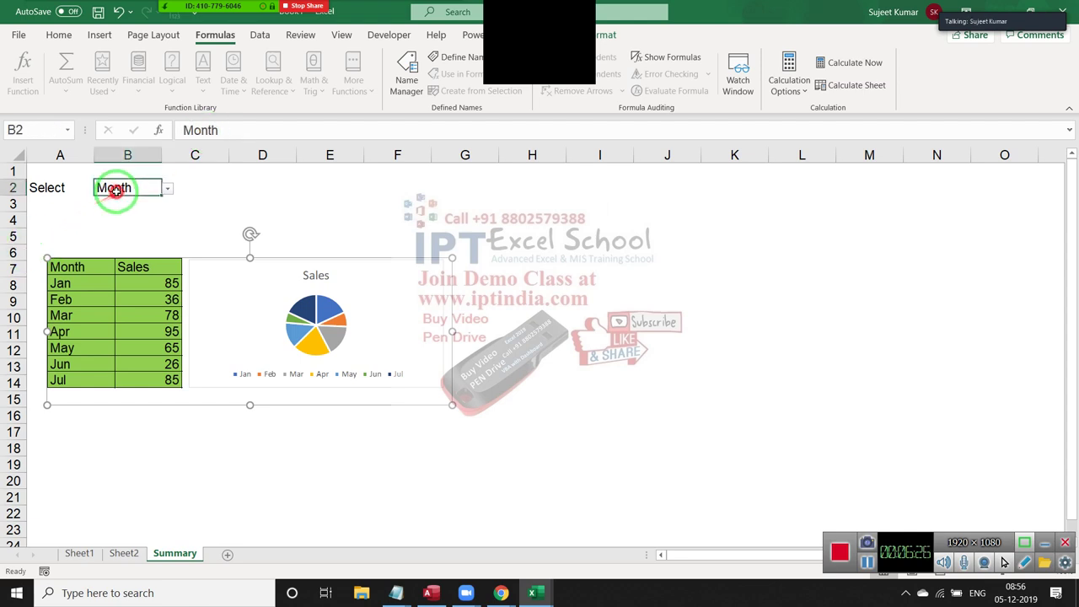
{"action": "left_click", "coordinate": [167, 283]}
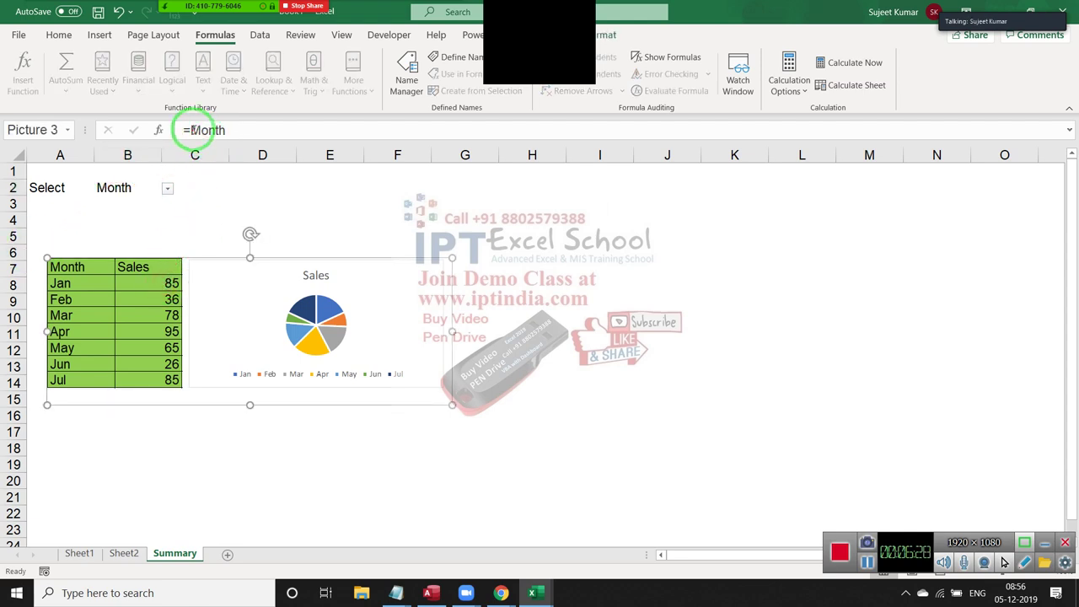
{"action": "left_click", "coordinate": [106, 189]}
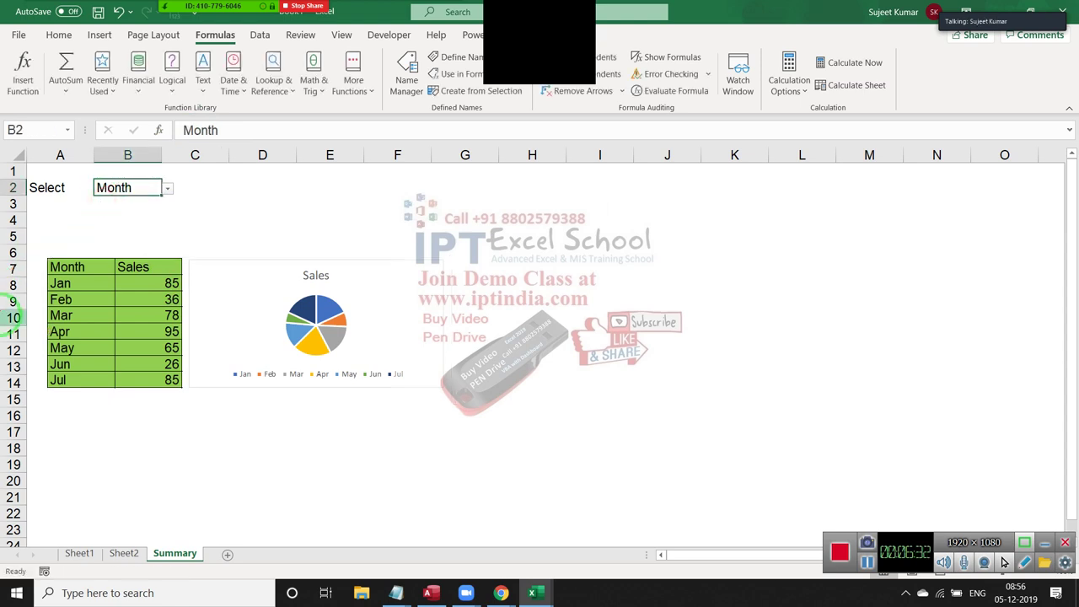
{"action": "left_click", "coordinate": [127, 555]}
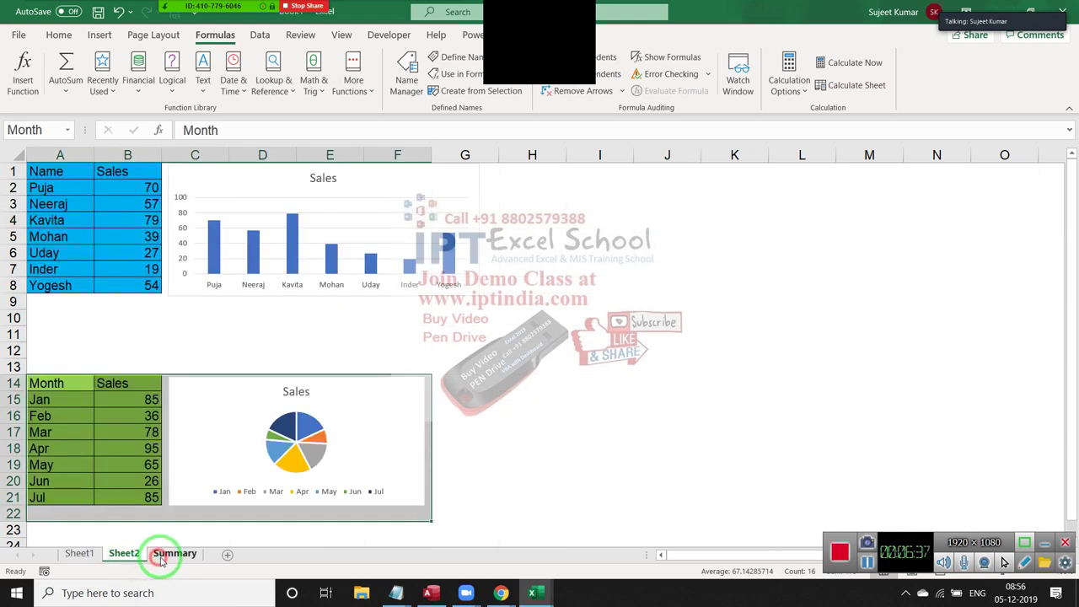
{"action": "left_click", "coordinate": [160, 555]}
{"action": "left_click", "coordinate": [123, 187]}
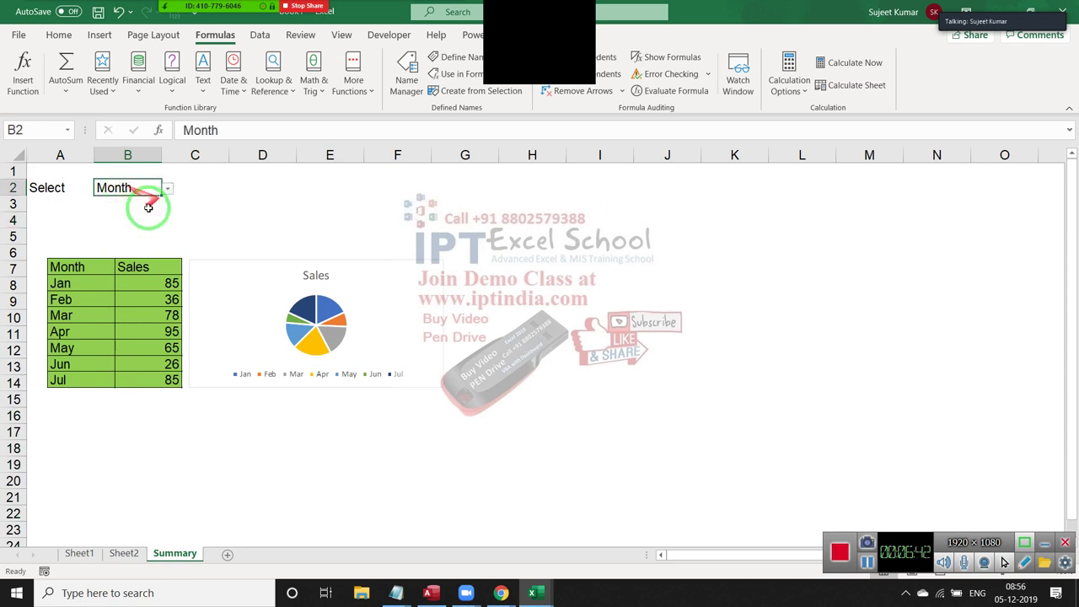
Enter a SUM formula in B3 that references cell B2.
{"action": "left_click", "coordinate": [102, 205]}
{"action": "type", "text": "="}
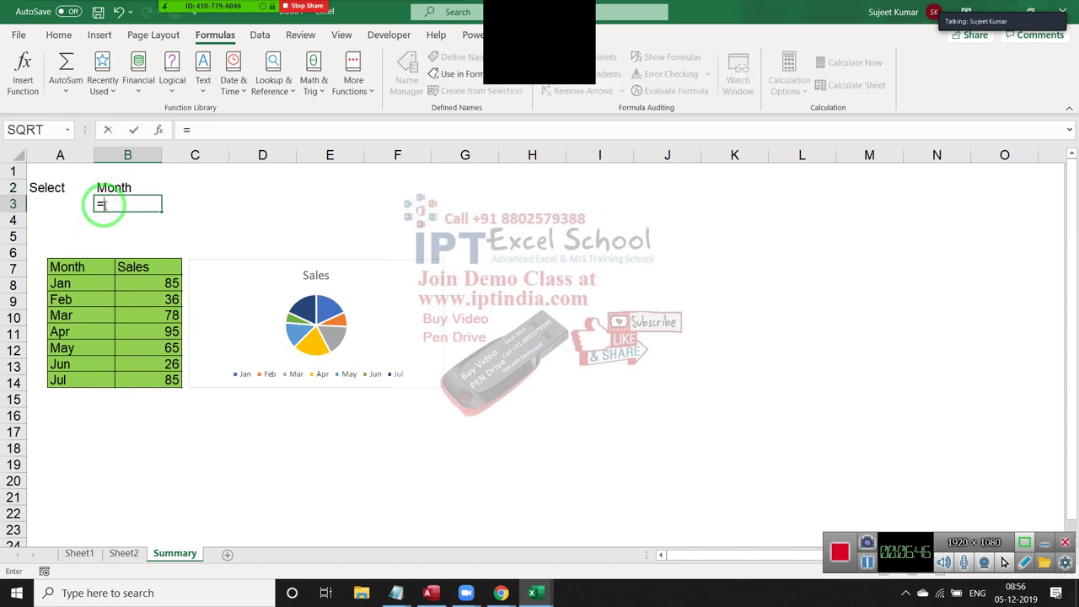
{"action": "type", "text": "sum"}
{"action": "key", "text": "Tab"}
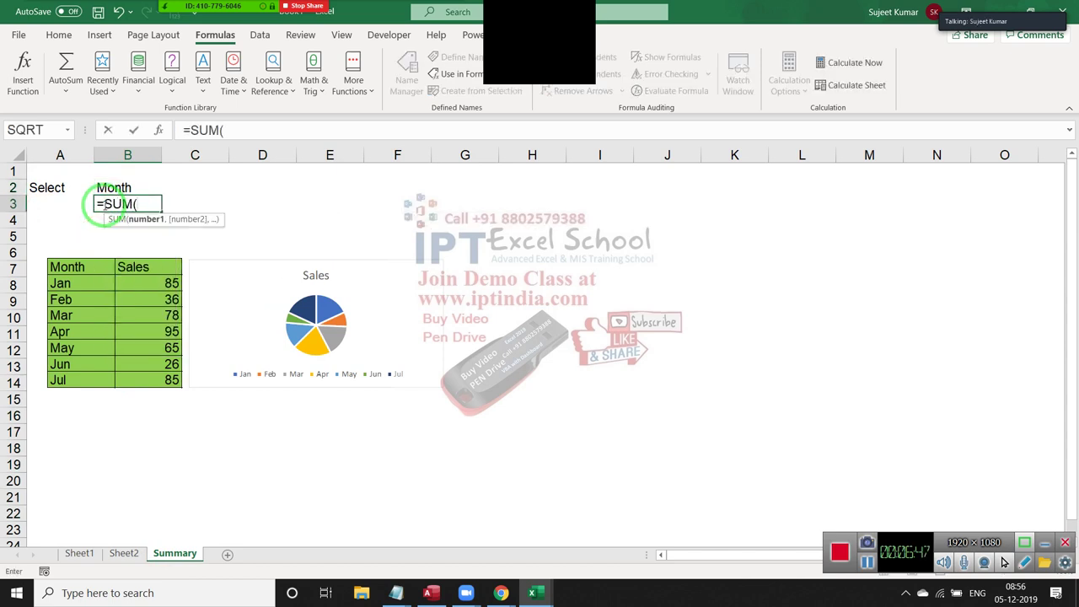
{"action": "key", "text": "Up"}
{"action": "type", "text": ")"}
{"action": "key", "text": "Return"}
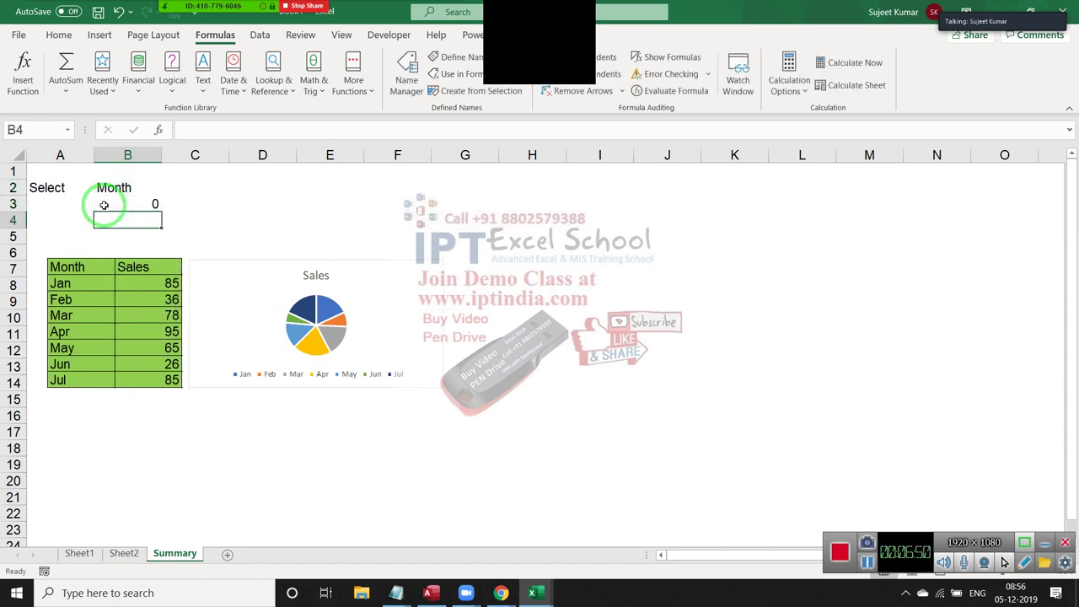
Make B4 a SUM over Sheet2's Month table range.
{"action": "left_click", "coordinate": [104, 205]}
{"action": "key", "text": "Down"}
{"action": "key", "text": "F2"}
{"action": "type", "text": "=sum"}
{"action": "key", "text": "Tab"}
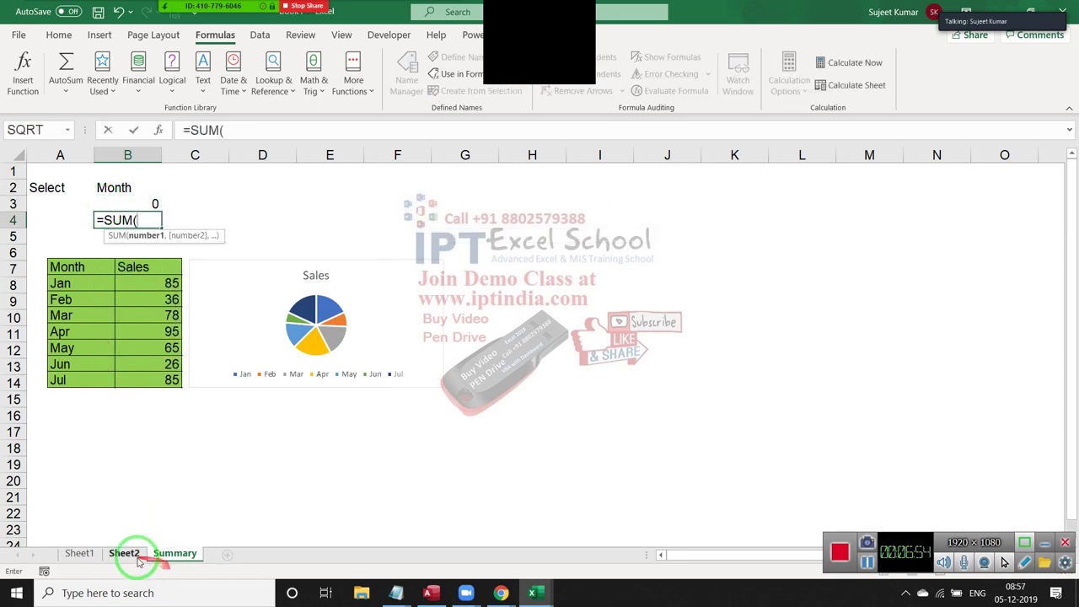
{"action": "left_click", "coordinate": [124, 554]}
{"action": "mouse_move", "coordinate": [38, 383]}
{"action": "left_mouse_down"}
{"action": "mouse_move", "coordinate": [134, 453]}
{"action": "mouse_move", "coordinate": [403, 516]}
{"action": "left_mouse_up"}
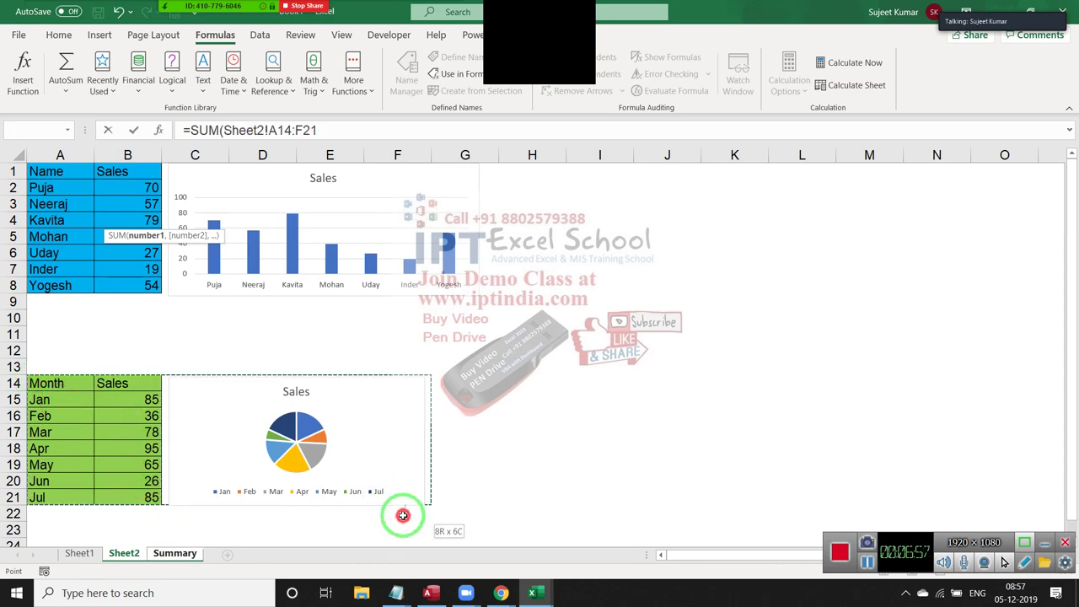
{"action": "key", "text": "Return"}
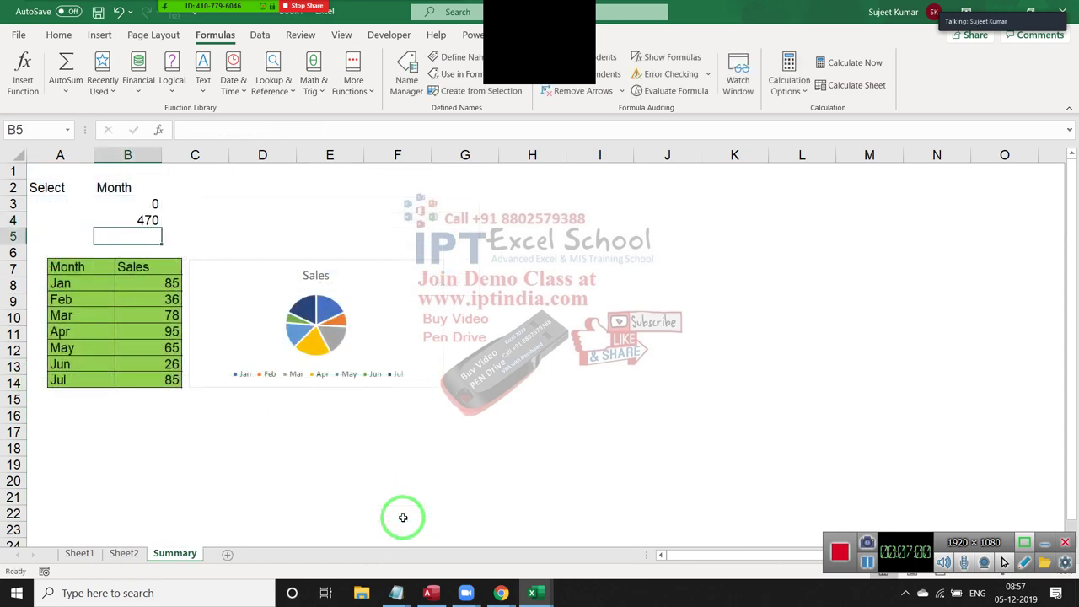
Rewrite B3 as =SUM(INDIRECT(B2)) so it totals the range named in B2.
{"action": "key", "text": "Up"}
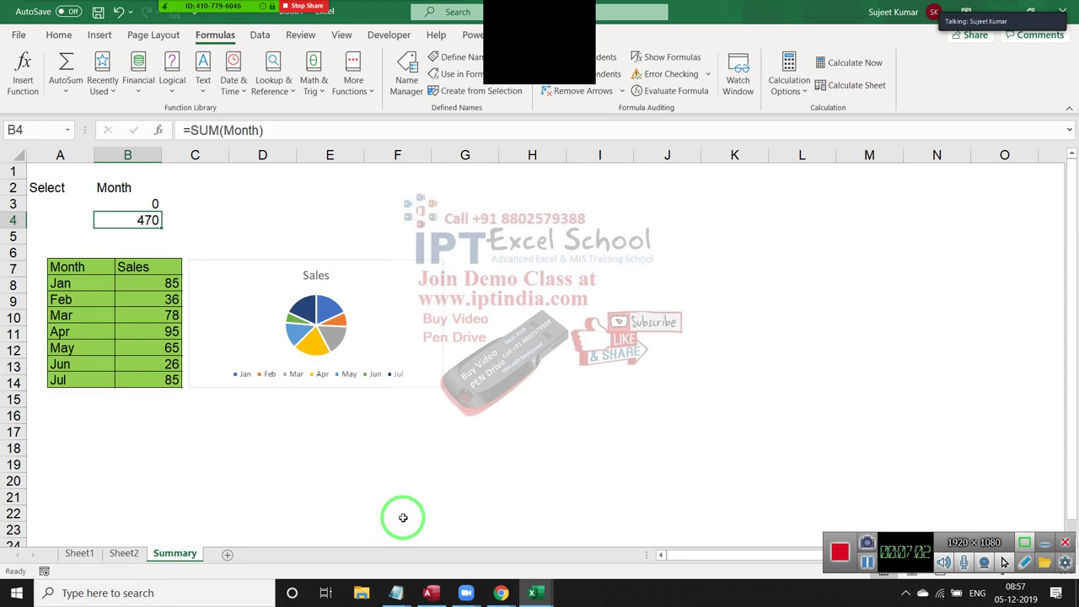
{"action": "key", "text": "Up"}
{"action": "key", "text": "F2"}
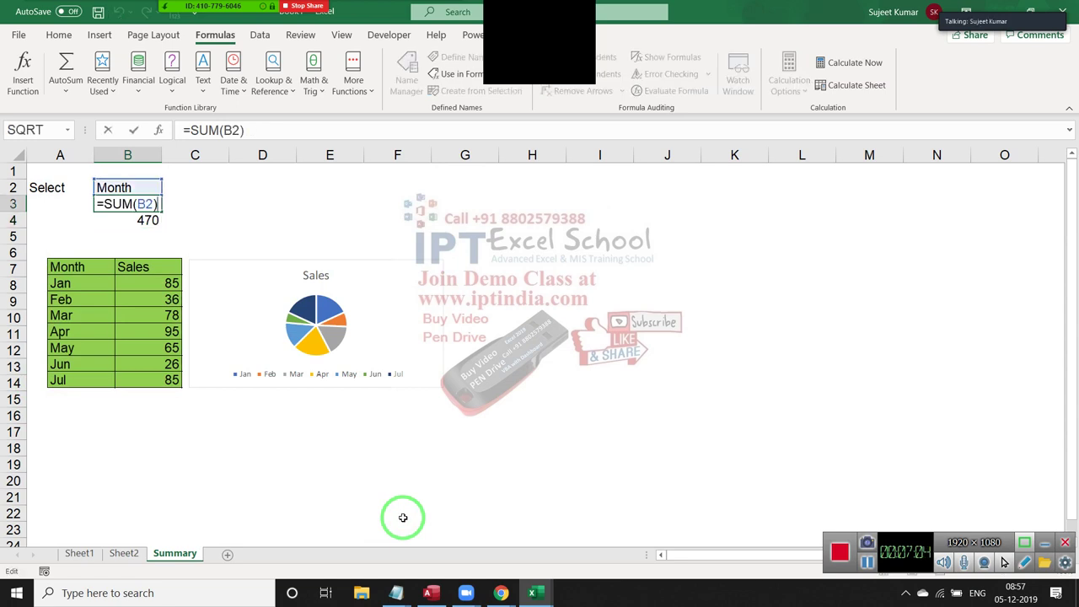
{"action": "key", "text": "shift+Right"}
{"action": "key", "text": "shift+Right"}
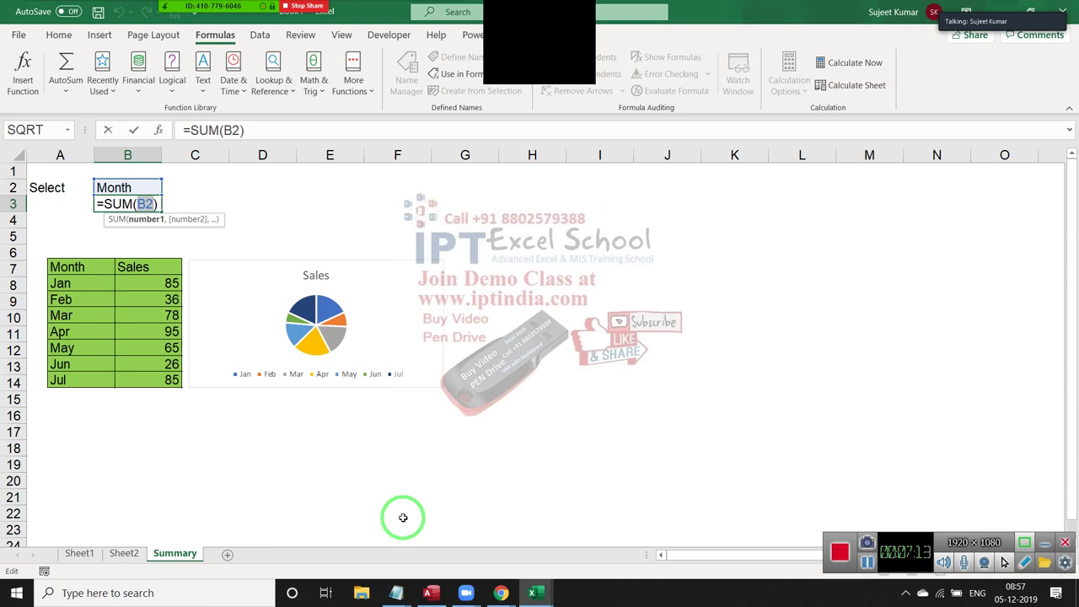
{"action": "type", "text": "in"}
{"action": "key", "text": "Down"}
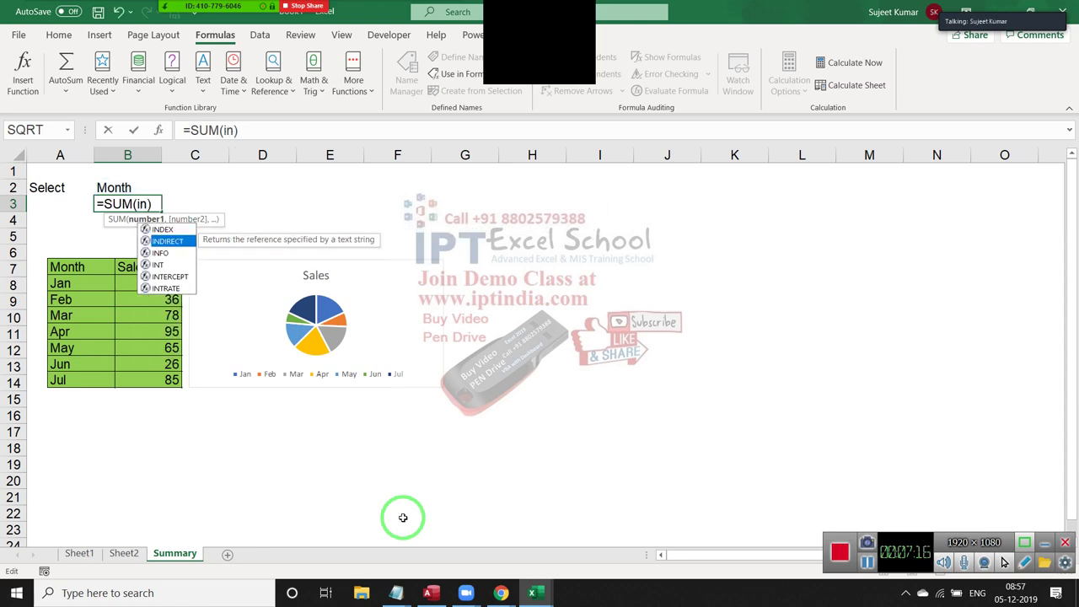
{"action": "key", "text": "Tab"}
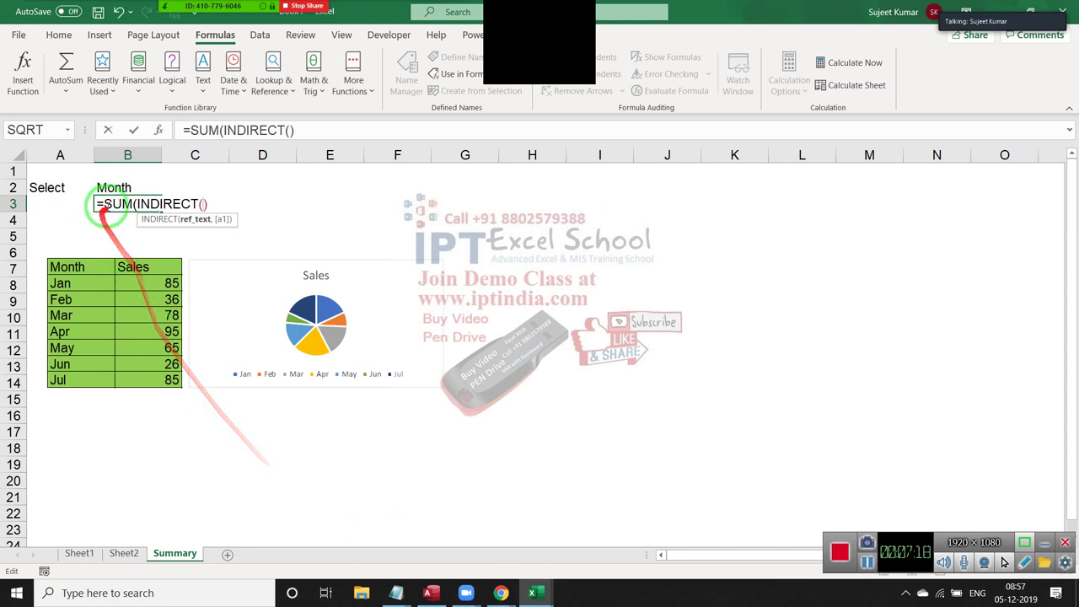
{"action": "left_click", "coordinate": [124, 184]}
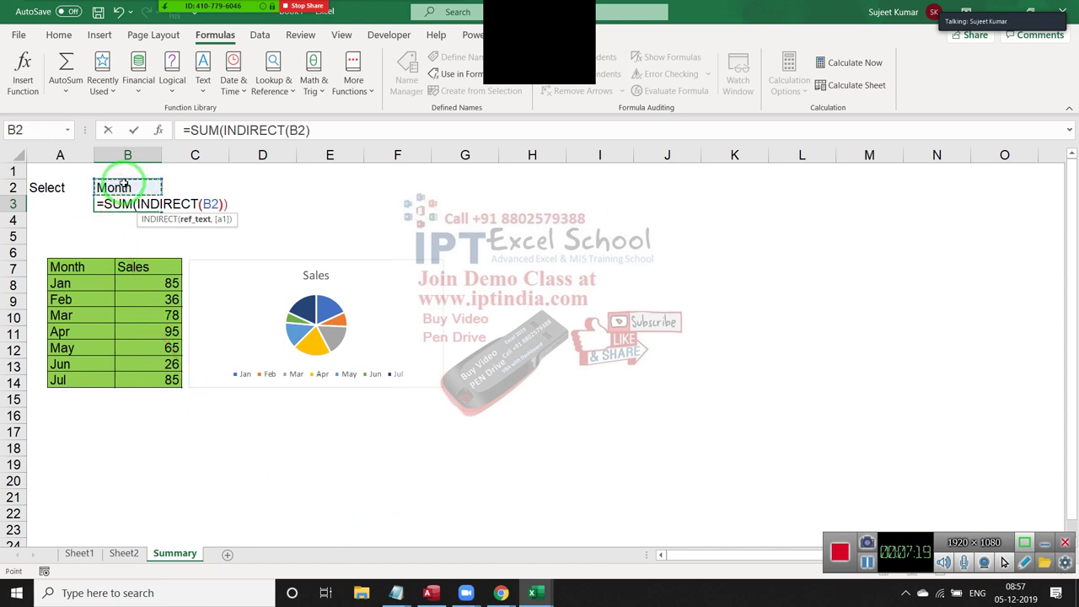
{"action": "type", "text": ")"}
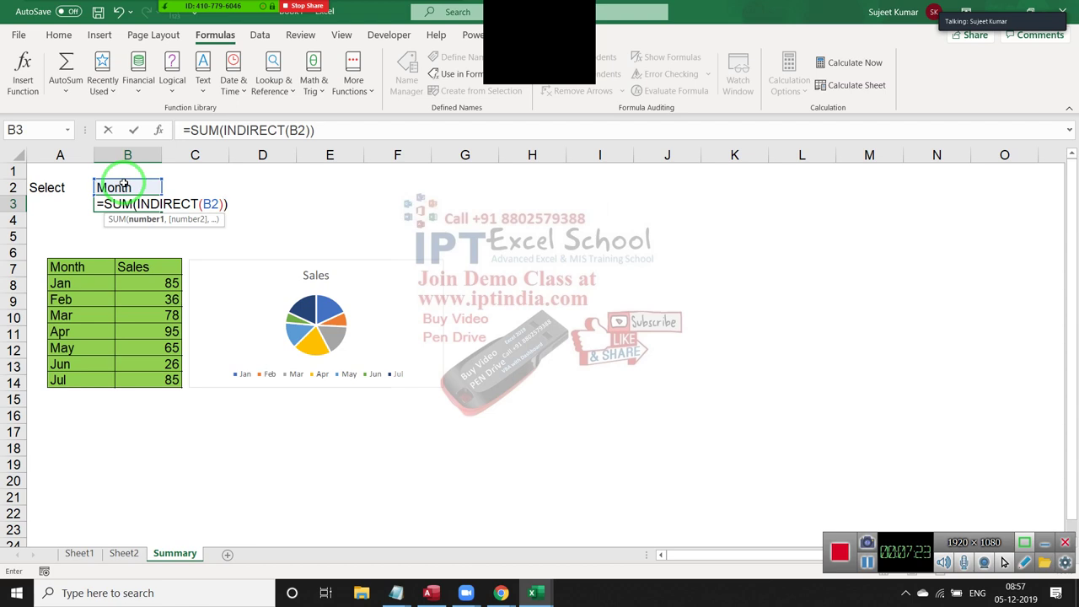
{"action": "key", "text": "Return"}
{"action": "key", "text": "Up"}
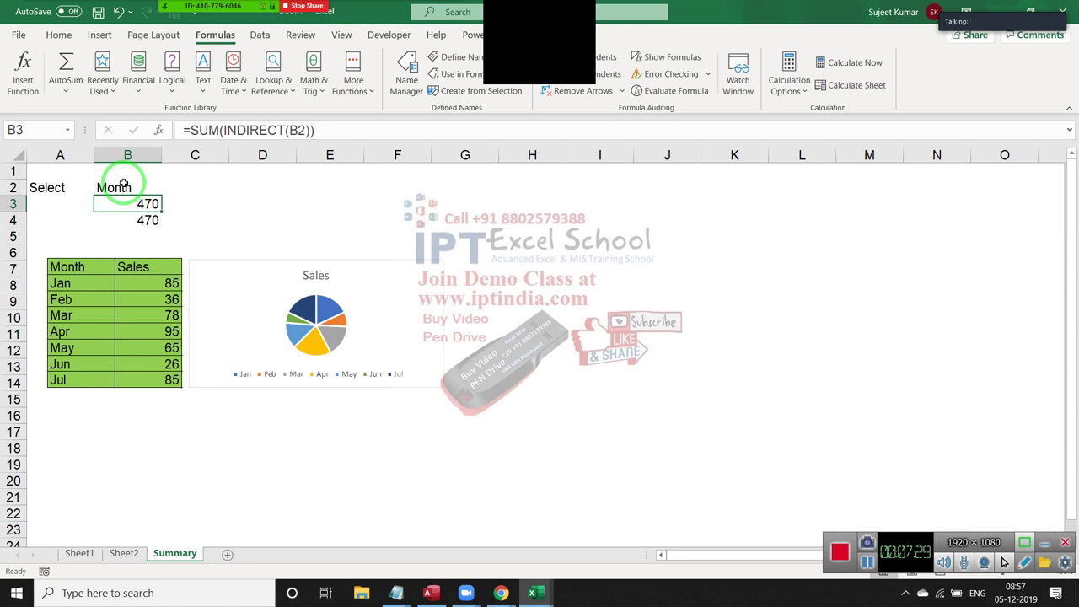
Replace the picture's =Month link with =$B$2, so it shows just the word Month.
{"action": "left_click", "coordinate": [211, 272]}
{"action": "left_click", "coordinate": [193, 127]}
{"action": "left_click_drag", "start_coordinate": [193, 128], "coordinate": [270, 132]}
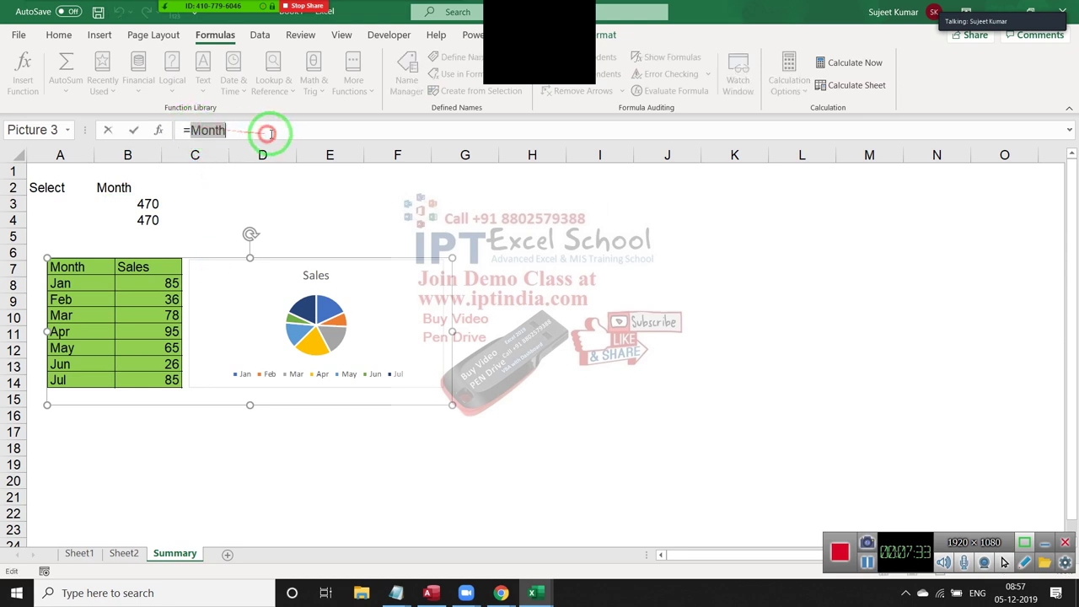
{"action": "key", "text": "BackSpace"}
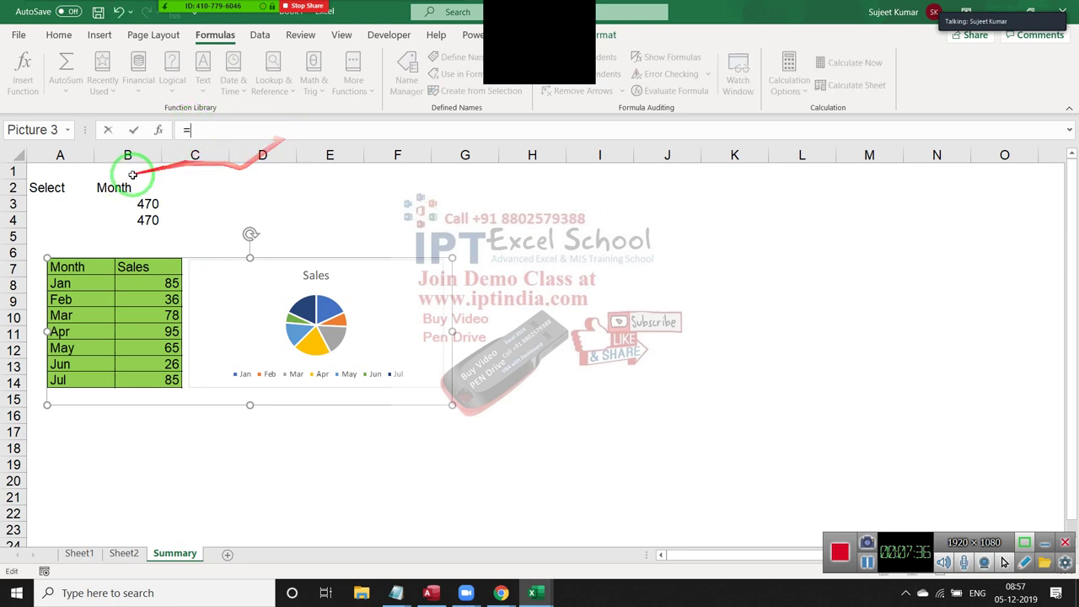
{"action": "left_click", "coordinate": [116, 186]}
{"action": "key", "text": "Return"}
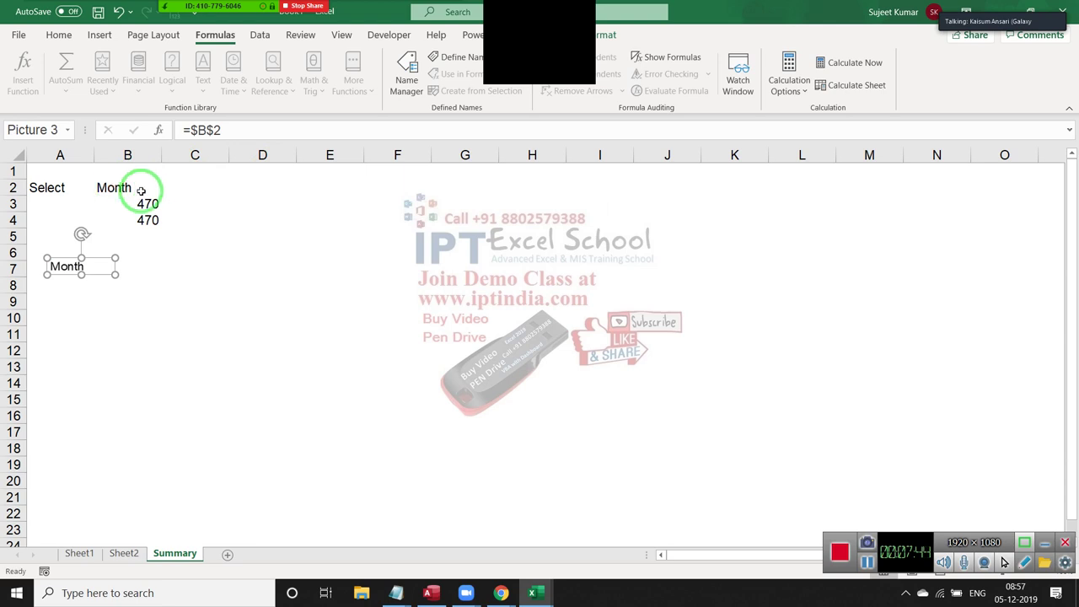
Try wrapping the picture's link as =INDIRECT($B$2), which Excel rejects.
{"action": "left_click", "coordinate": [189, 130]}
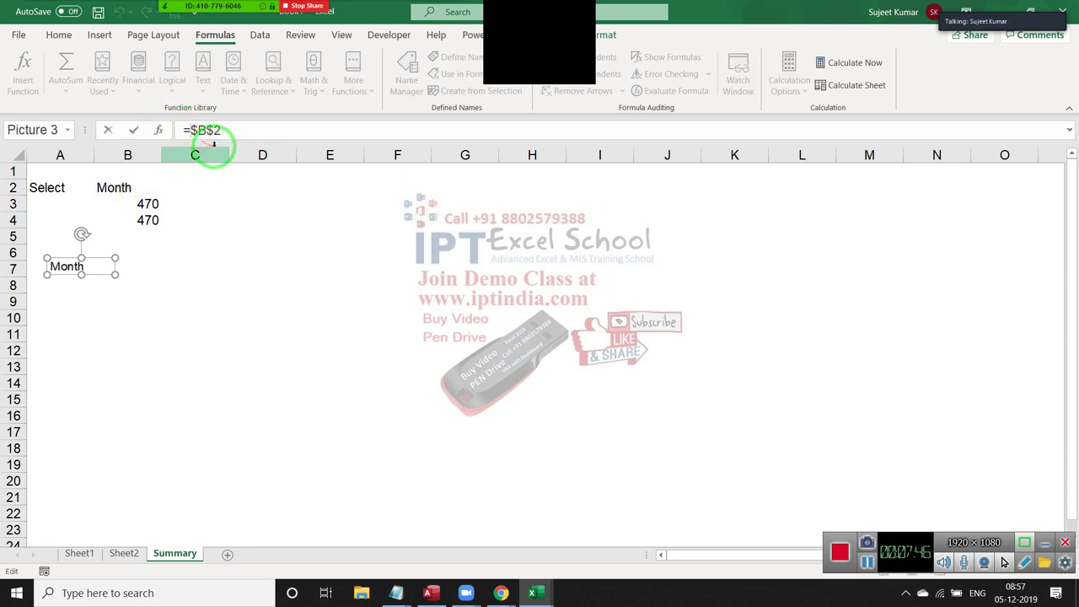
{"action": "type", "text": "ind"}
{"action": "key", "text": "Down"}
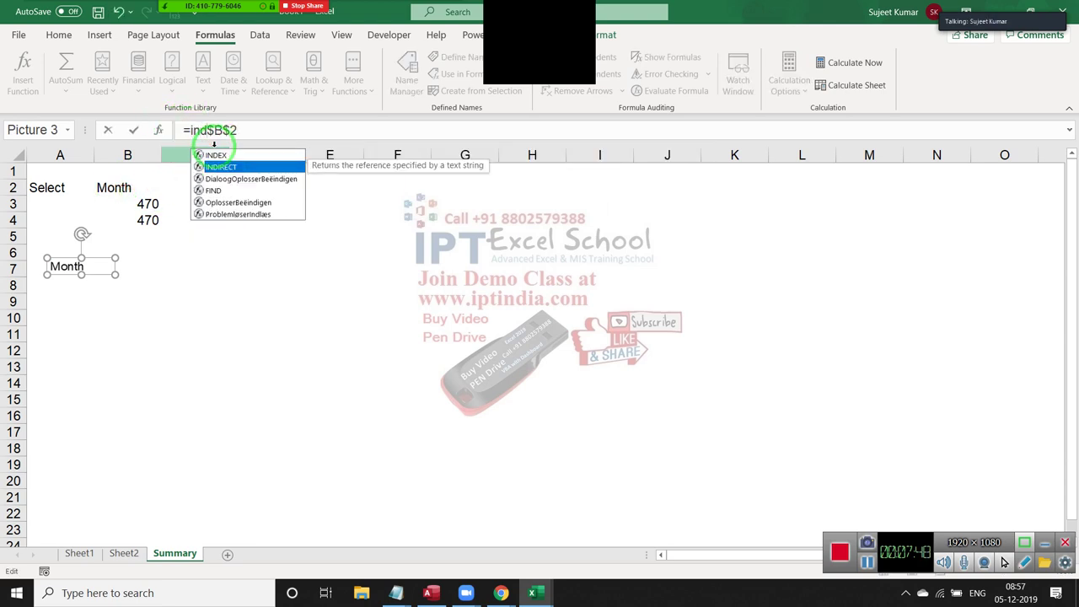
{"action": "key", "text": "Tab"}
{"action": "left_click", "coordinate": [313, 128]}
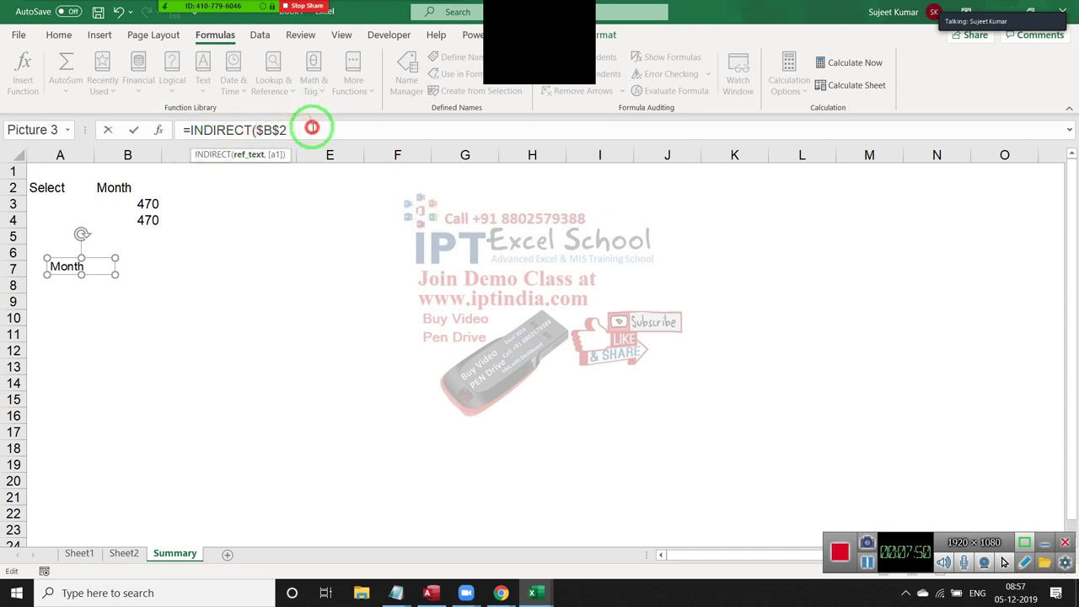
{"action": "type", "text": ")"}
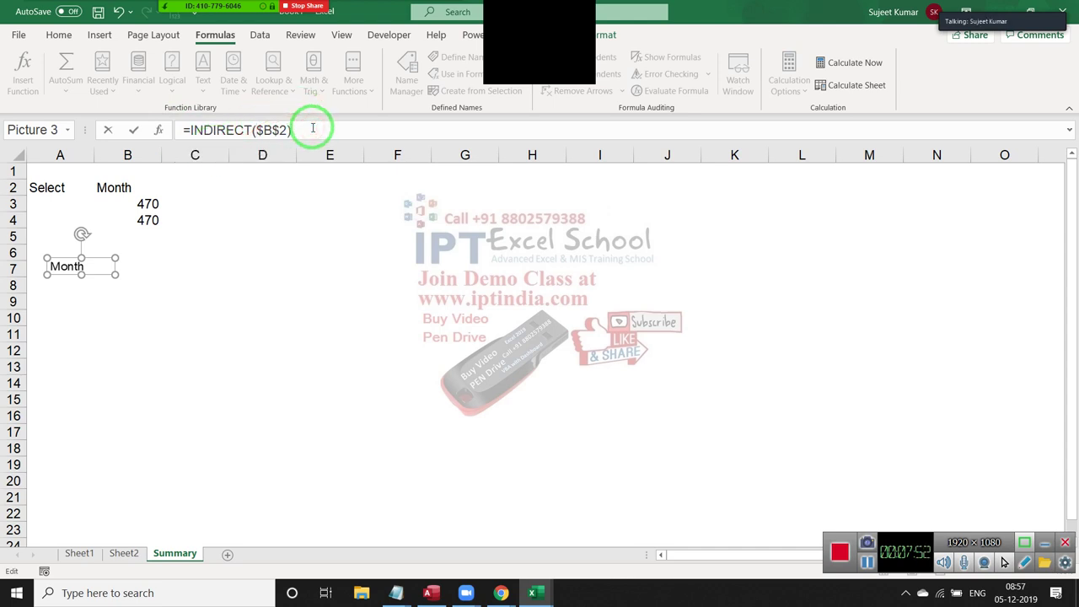
{"action": "key", "text": "Return"}
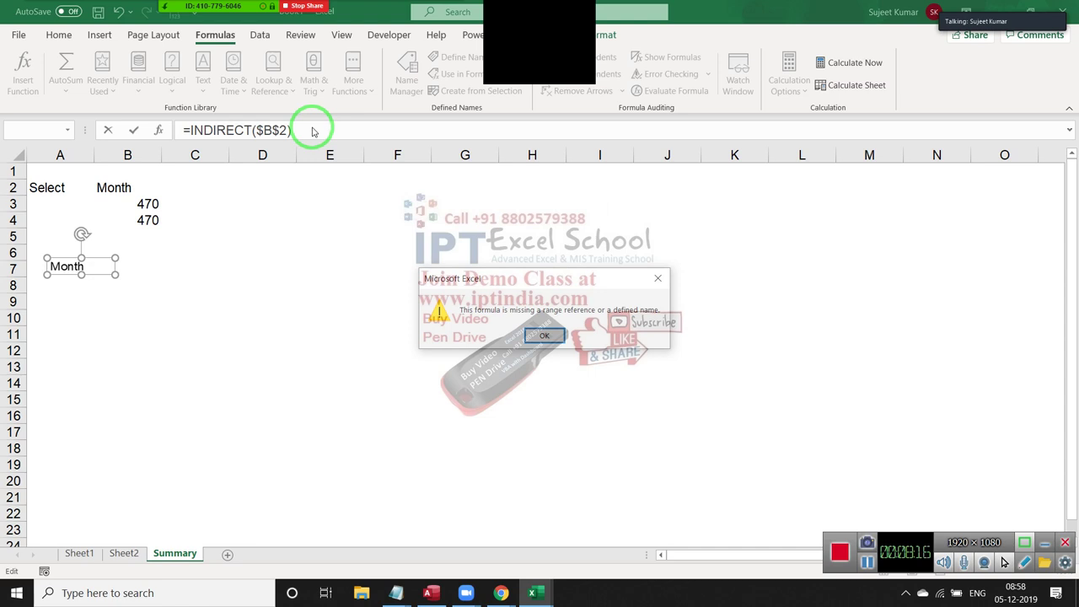
Dismiss the error and cancel the edit so the picture reverts to =Month.
{"action": "key", "text": "Return"}
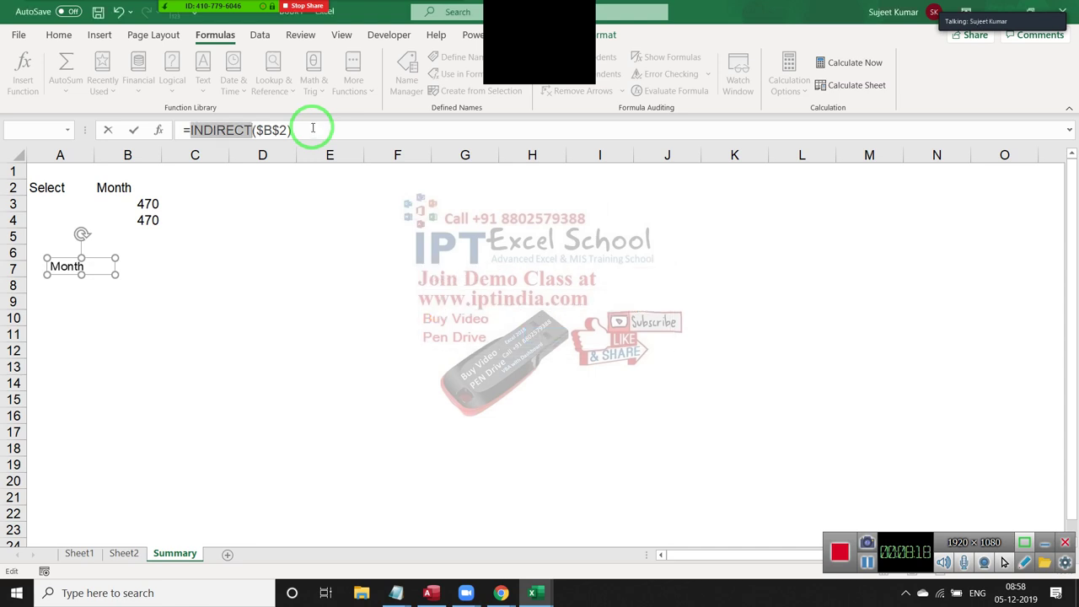
{"action": "key", "text": "Escape"}
{"action": "type", "text": "=Month"}
{"action": "key", "text": "Return"}
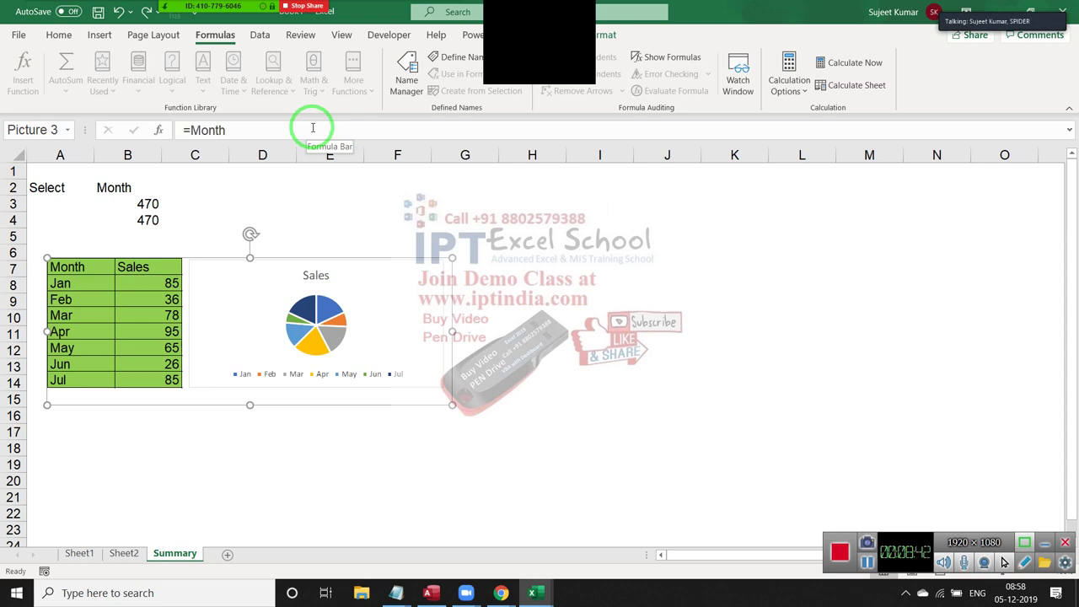
{"action": "left_click", "coordinate": [109, 189]}
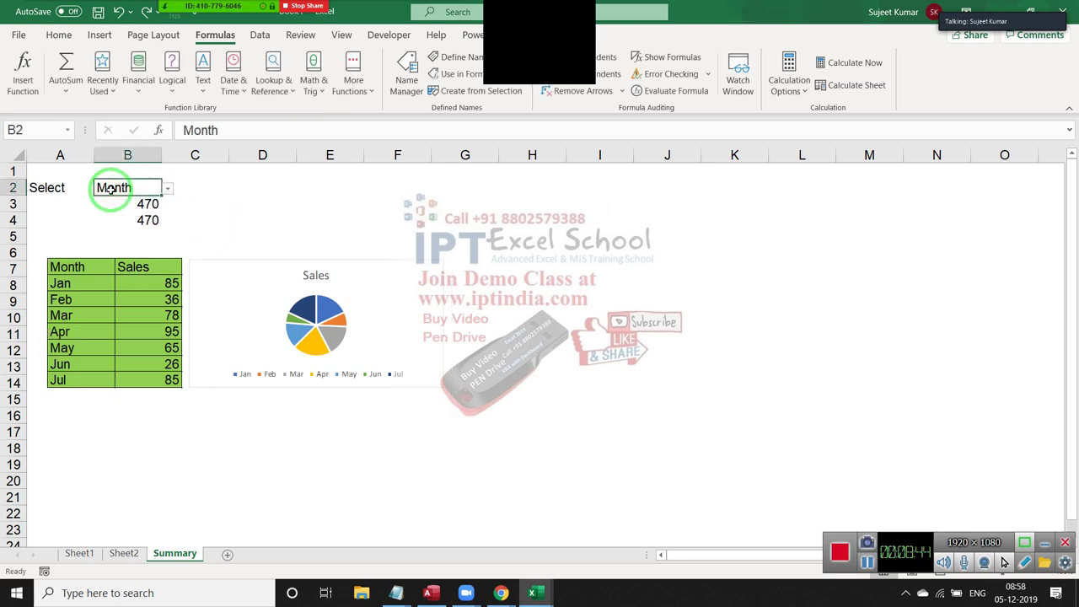
{"action": "left_click", "coordinate": [118, 263]}
{"action": "double_click", "coordinate": [196, 129]}
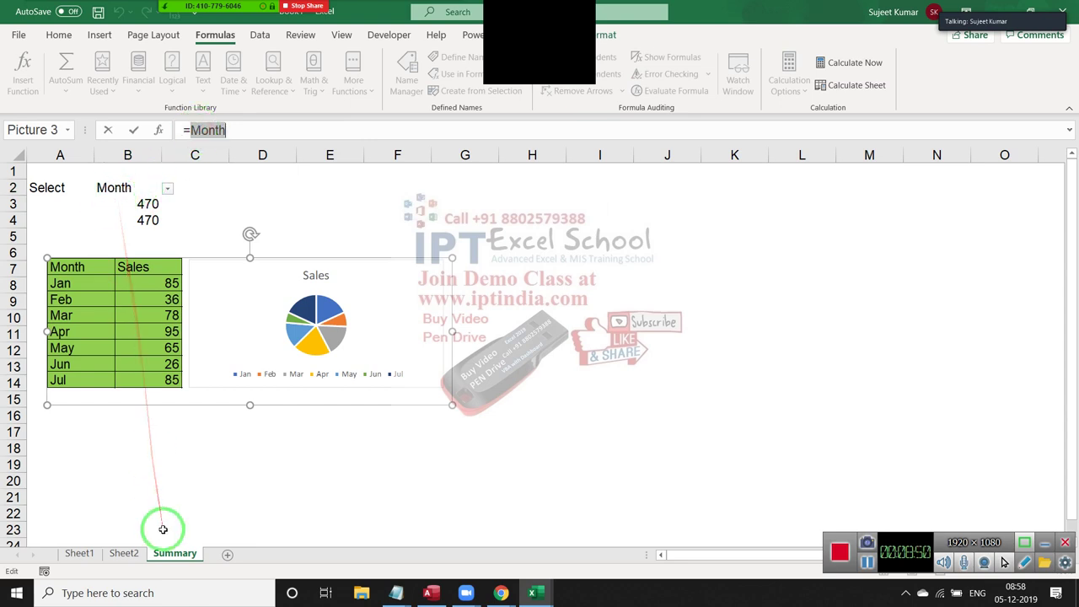
Review Sheet2's source tables, then re-confirm B3's =SUM(INDIRECT(B2)) formula unchanged.
{"action": "left_click", "coordinate": [126, 549]}
{"action": "left_click_drag", "start_coordinate": [72, 383], "coordinate": [267, 485]}
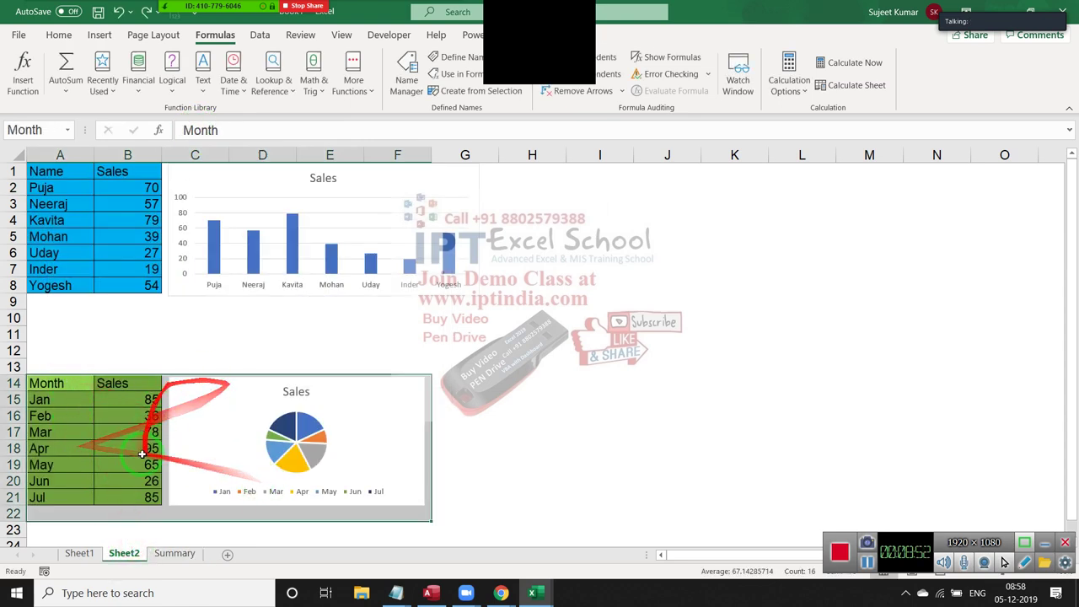
{"action": "mouse_move", "coordinate": [118, 459]}
{"action": "left_mouse_down"}
{"action": "mouse_move", "coordinate": [222, 366]}
{"action": "mouse_move", "coordinate": [193, 566]}
{"action": "left_mouse_up"}
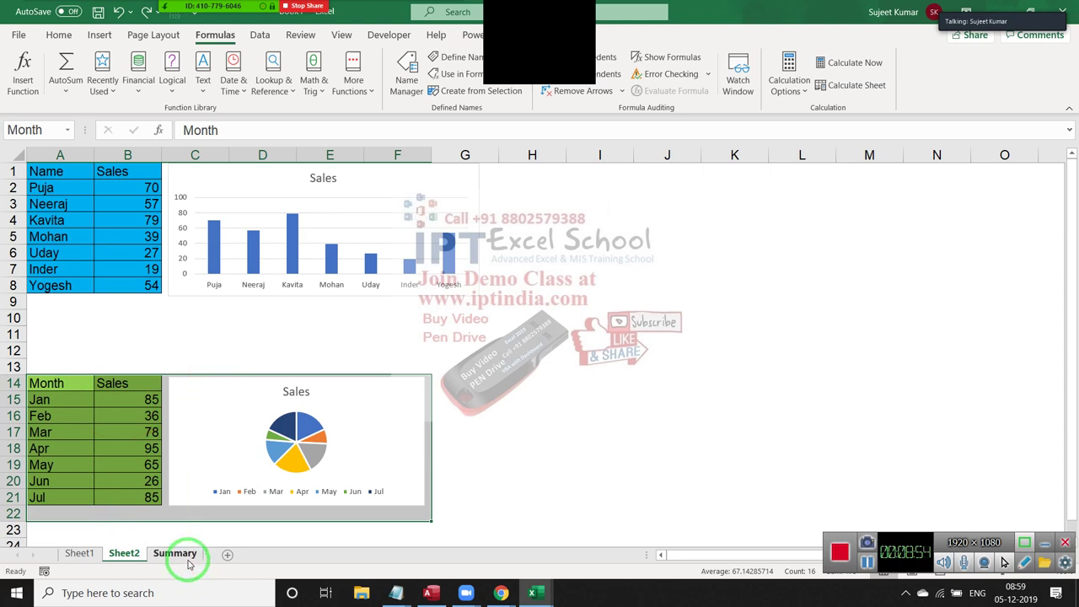
{"action": "left_click", "coordinate": [188, 562]}
{"action": "double_click", "coordinate": [143, 204]}
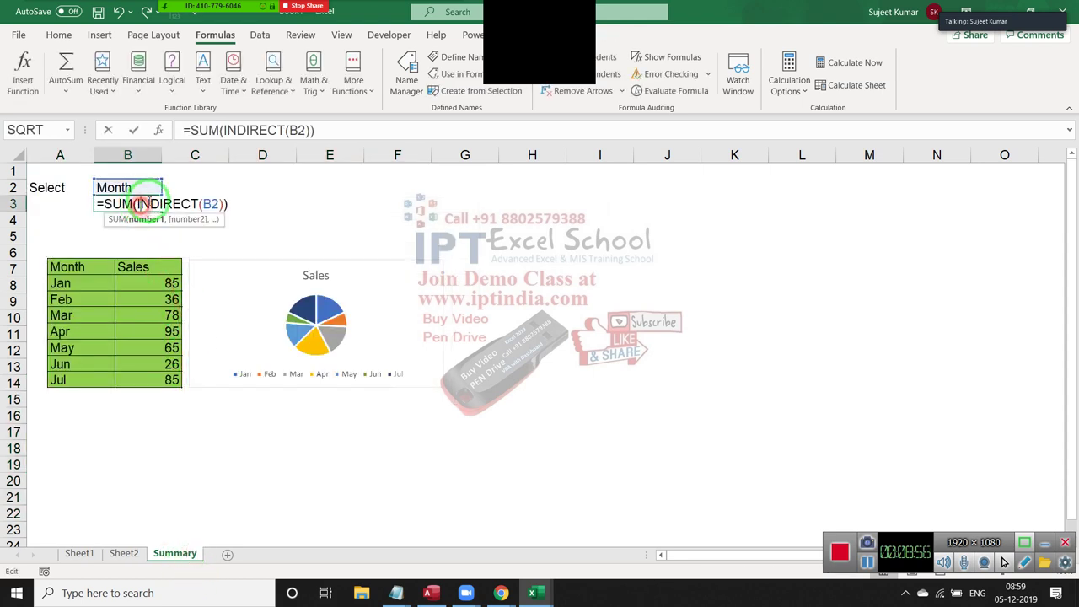
{"action": "left_click_drag", "start_coordinate": [221, 130], "coordinate": [301, 129]}
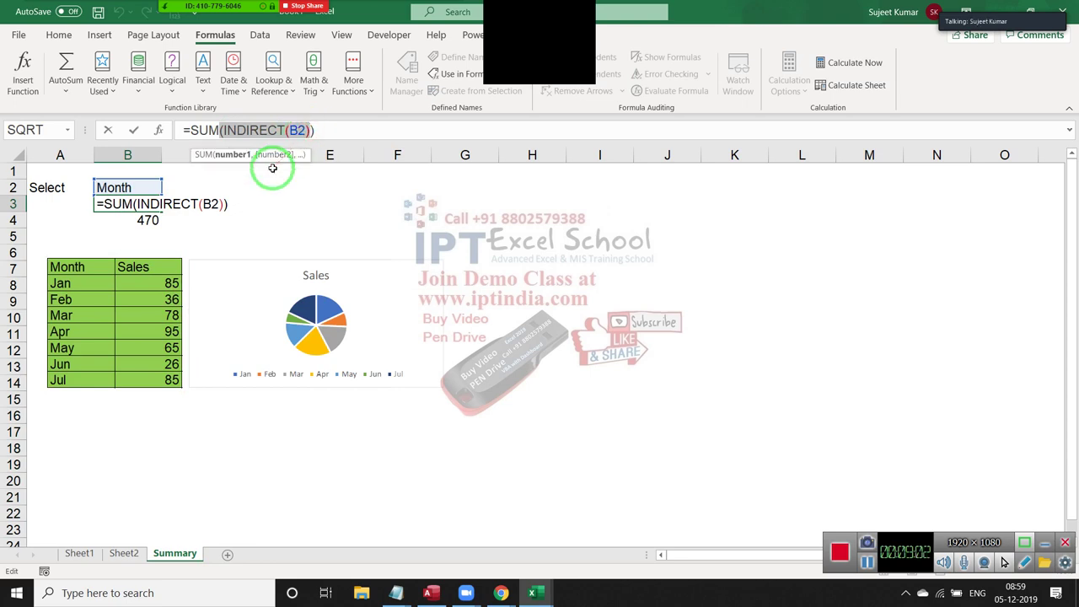
{"action": "key", "text": "ctrl+Return"}
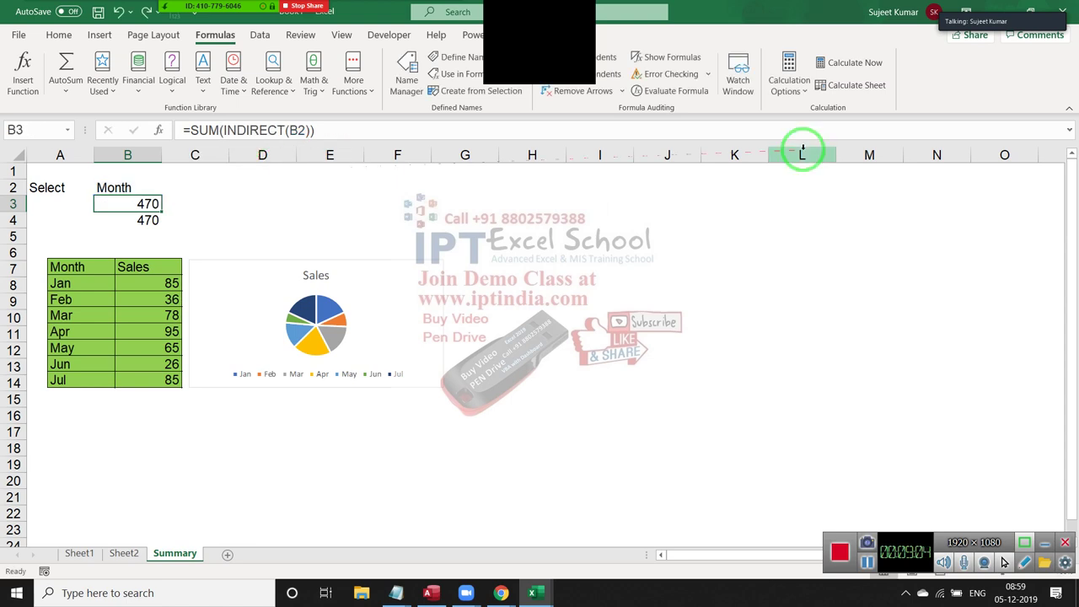
{"action": "left_click", "coordinate": [593, 184]}
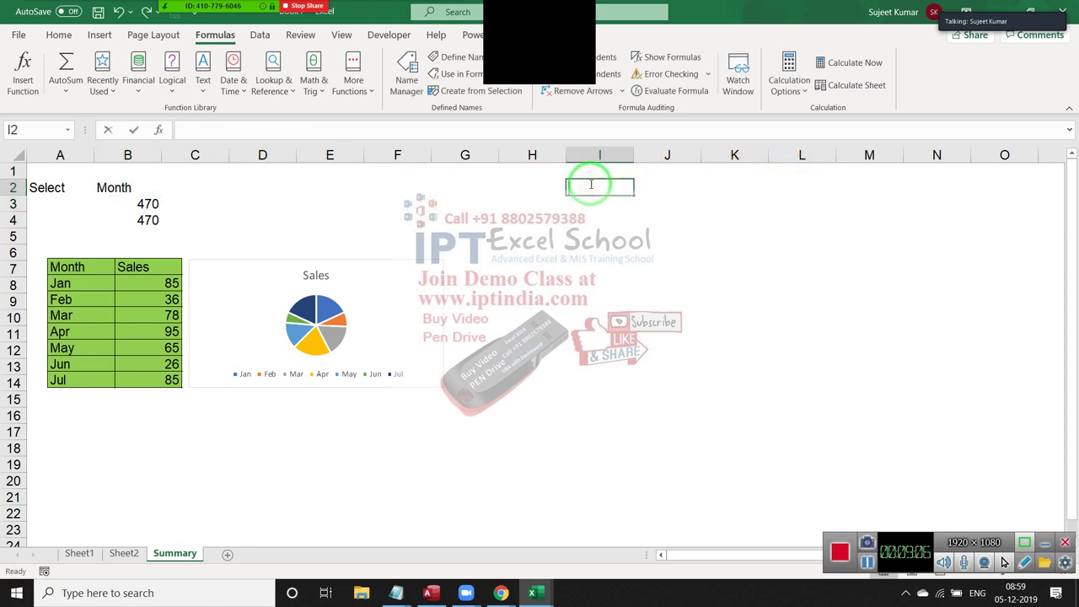
{"action": "type", "text": "=A12"}
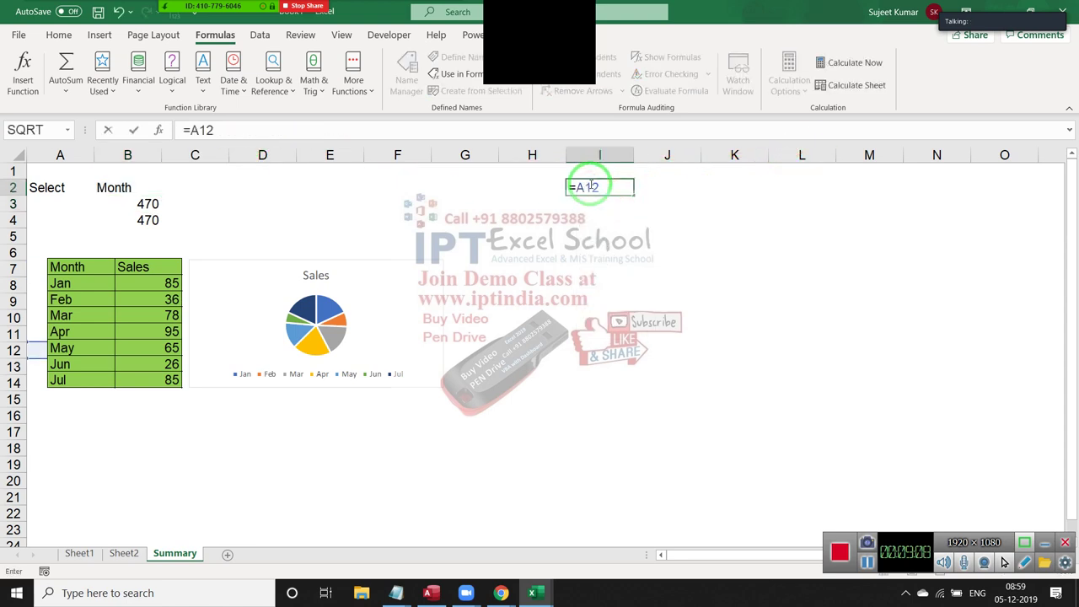
{"action": "key", "text": "BackSpace"}
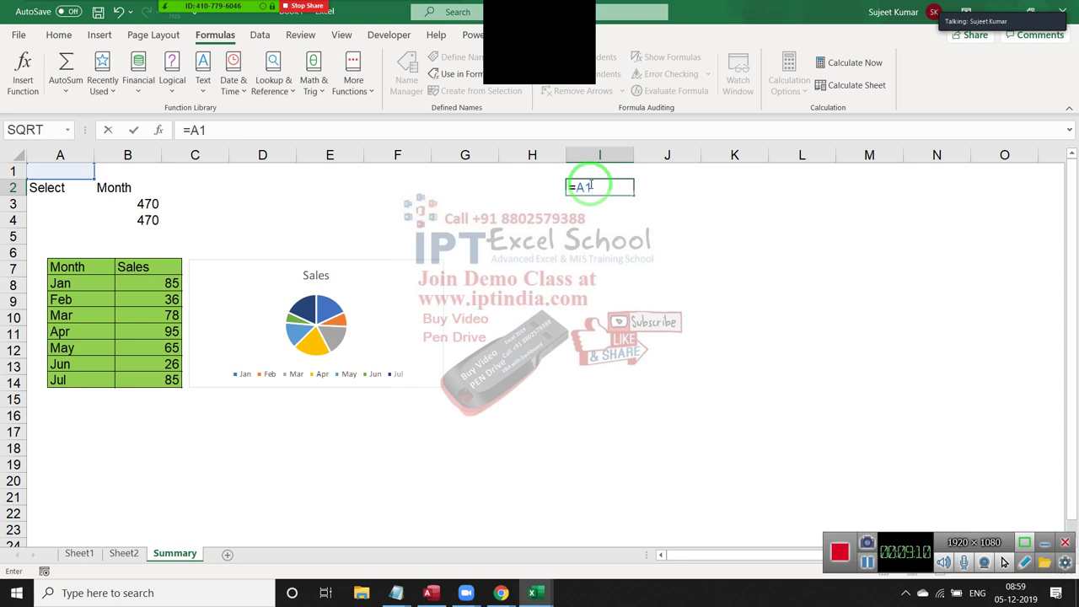
{"action": "left_click", "coordinate": [576, 187]}
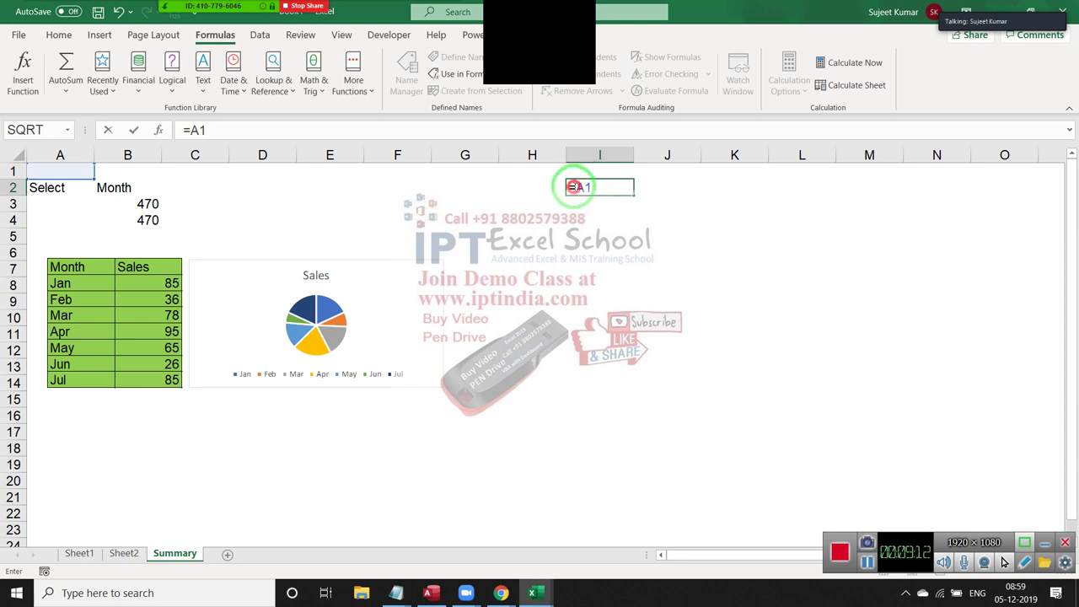
{"action": "type", "text": "\"A1"}
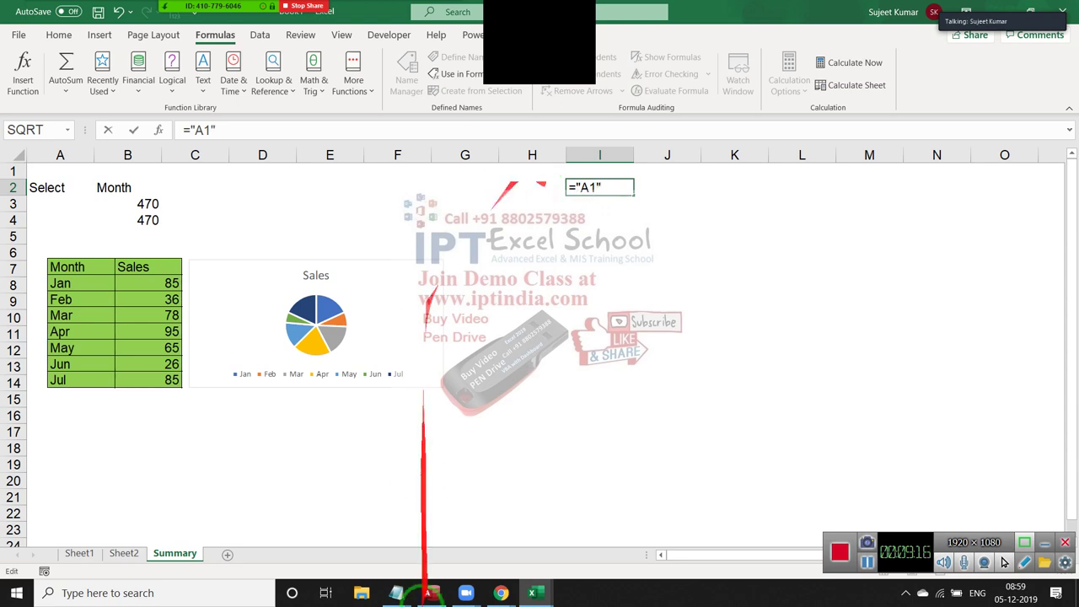
{"action": "mouse_move", "coordinate": [429, 593]}
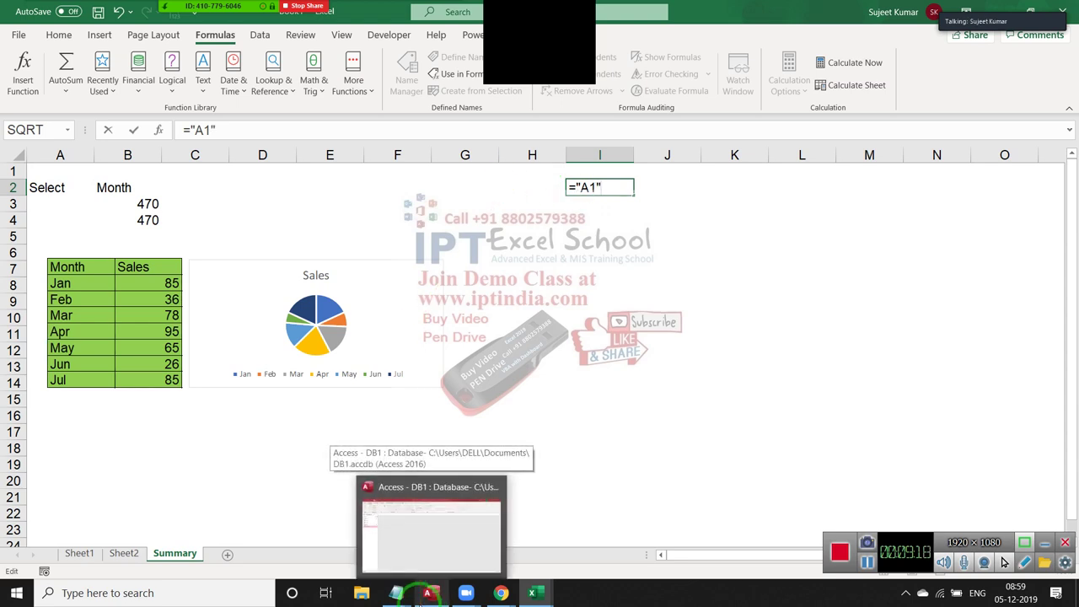
{"action": "key", "text": "Return"}
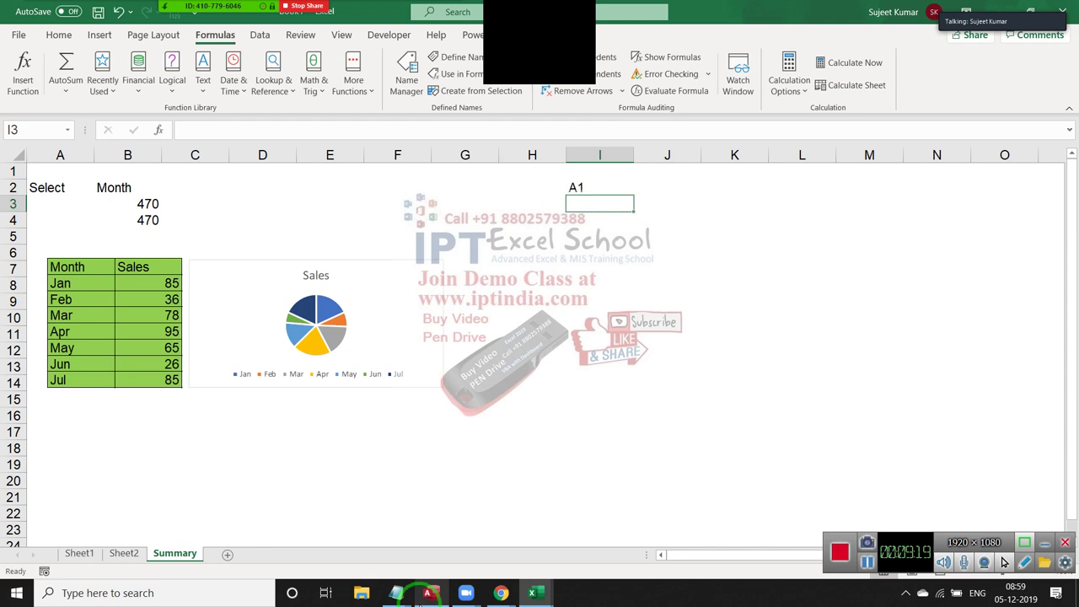
{"action": "key", "text": "Up"}
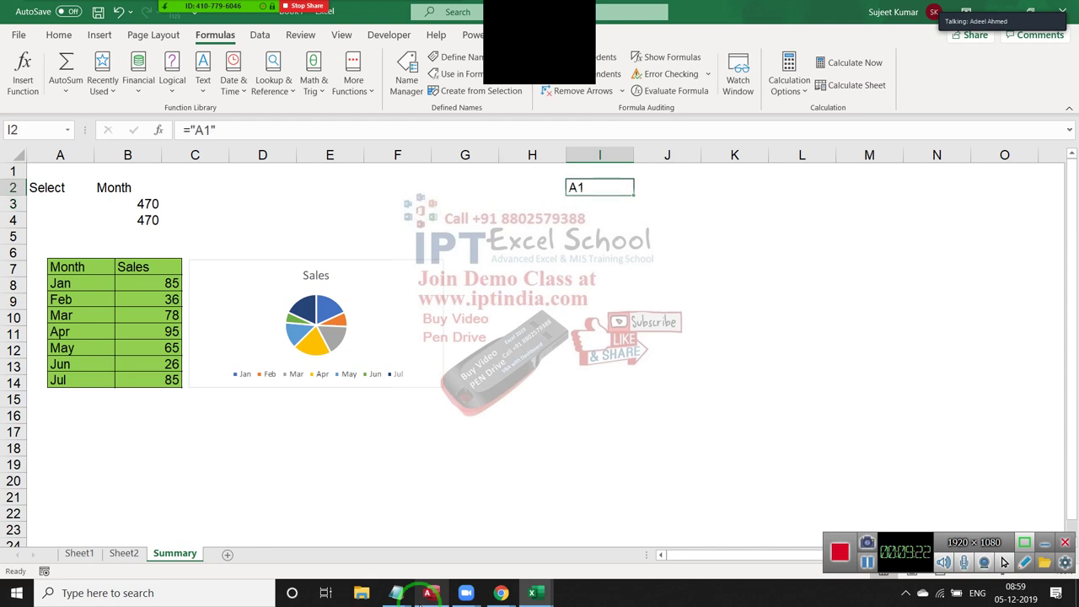
{"action": "key", "text": "Delete"}
{"action": "key", "text": "Left"}
{"action": "key", "text": "Left"}
{"action": "key", "text": "Left"}
{"action": "key", "text": "Left"}
Move from B2 to B3 to view its SUM formula.
{"action": "key", "text": "Right"}
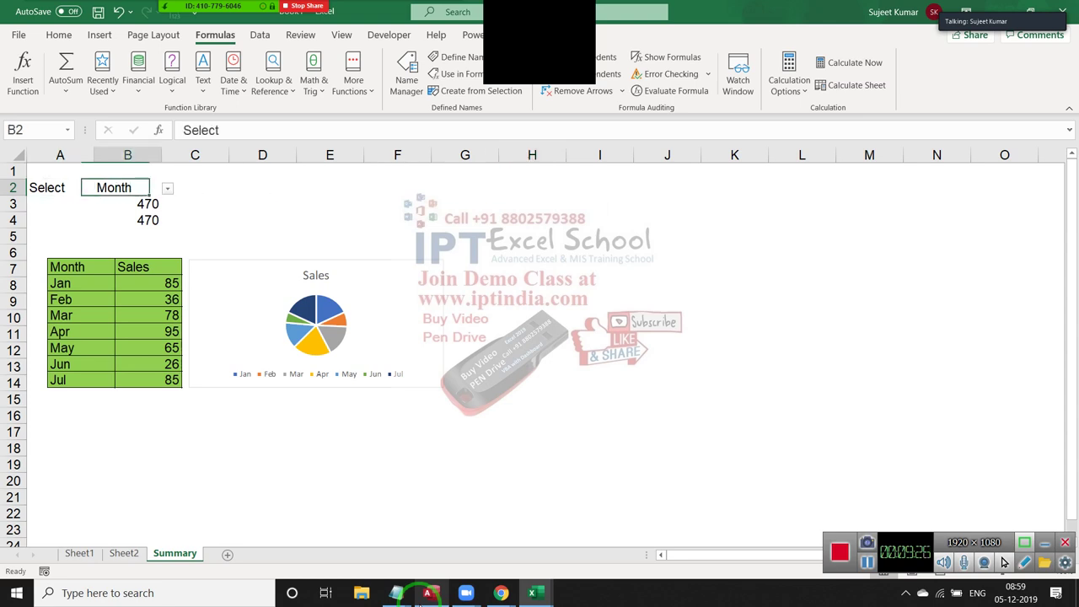
{"action": "key", "text": "Down"}
{"action": "key", "text": "Up"}
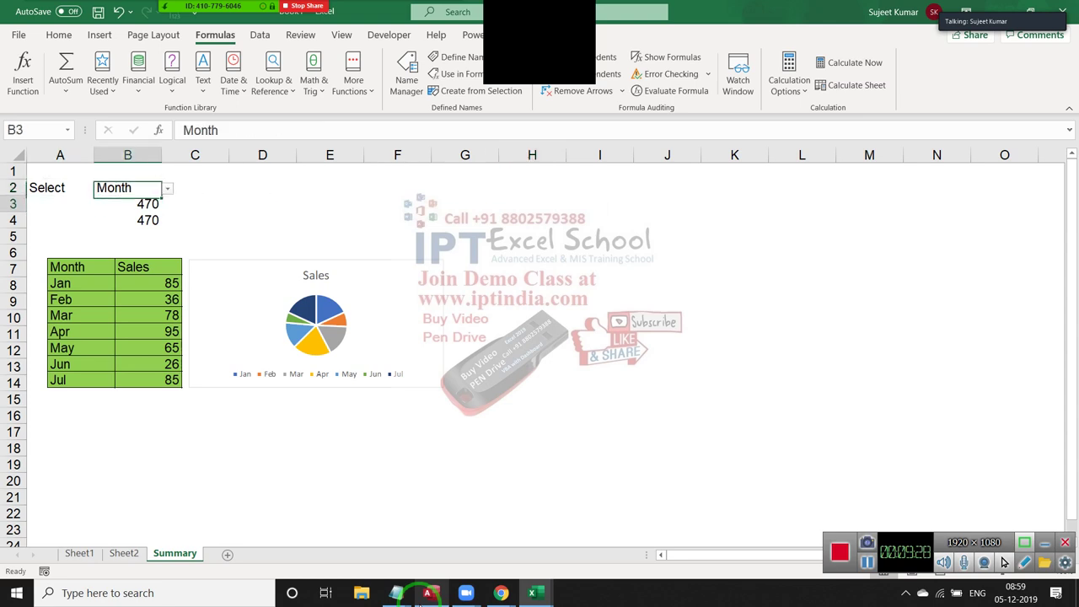
{"action": "key", "text": "Down"}
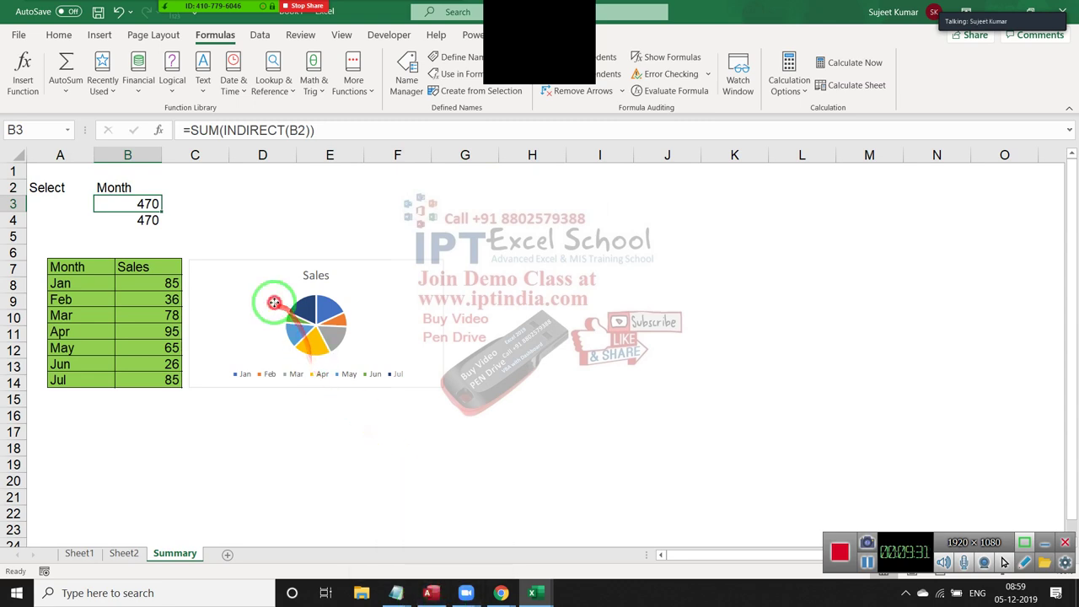
Replace the picture's =Month link with =INDIRECT($B$2) and dismiss Excel's missing-reference error.
{"action": "left_click", "coordinate": [265, 295]}
{"action": "left_click", "coordinate": [207, 128]}
{"action": "double_click", "coordinate": [207, 130]}
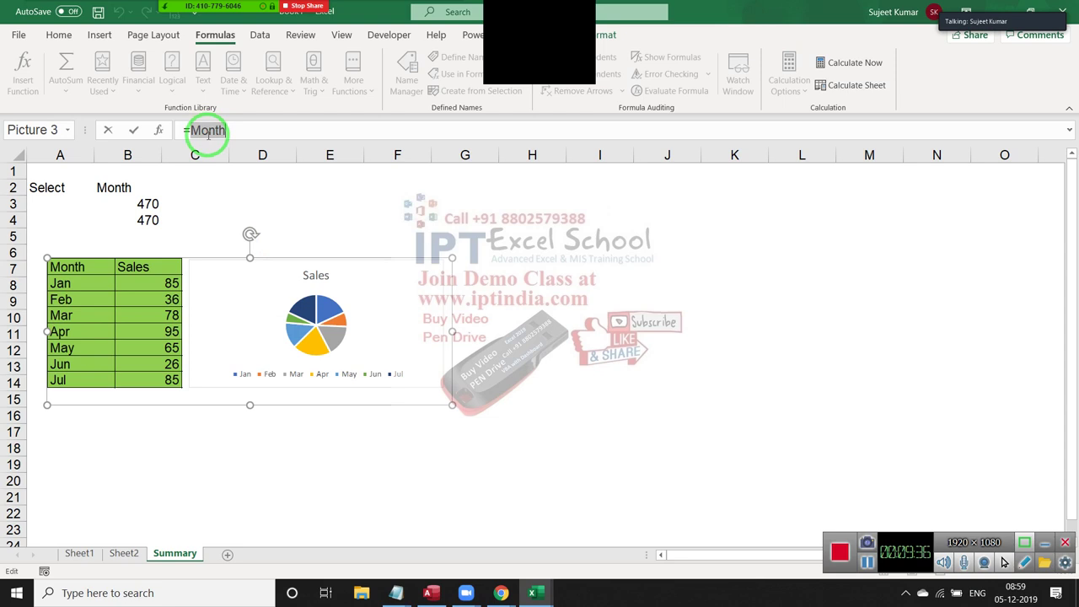
{"action": "key", "text": "BackSpace"}
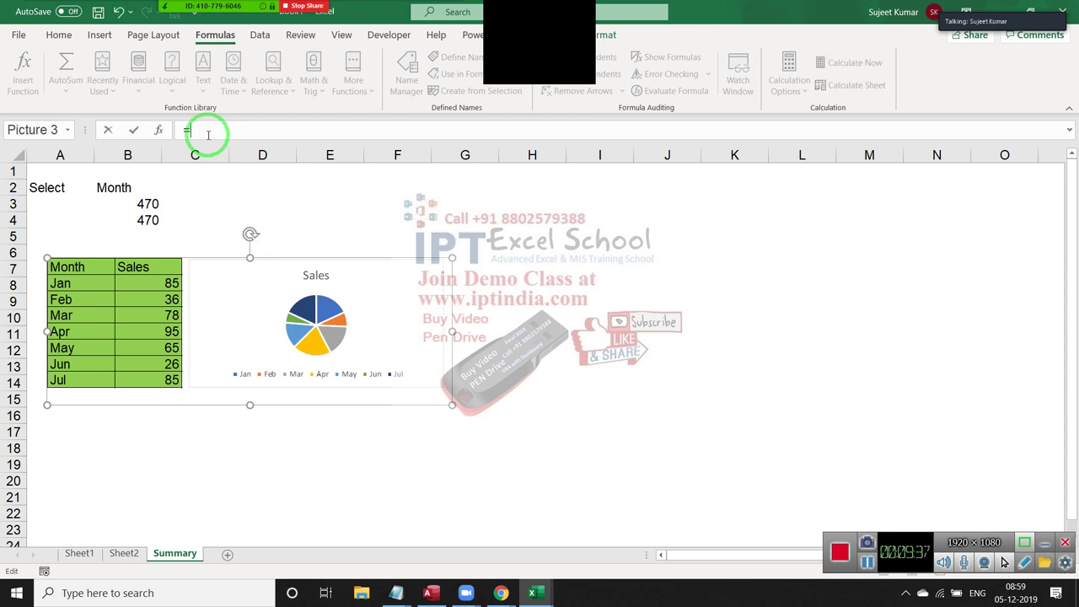
{"action": "type", "text": "ind"}
{"action": "key", "text": "Down"}
{"action": "key", "text": "Tab"}
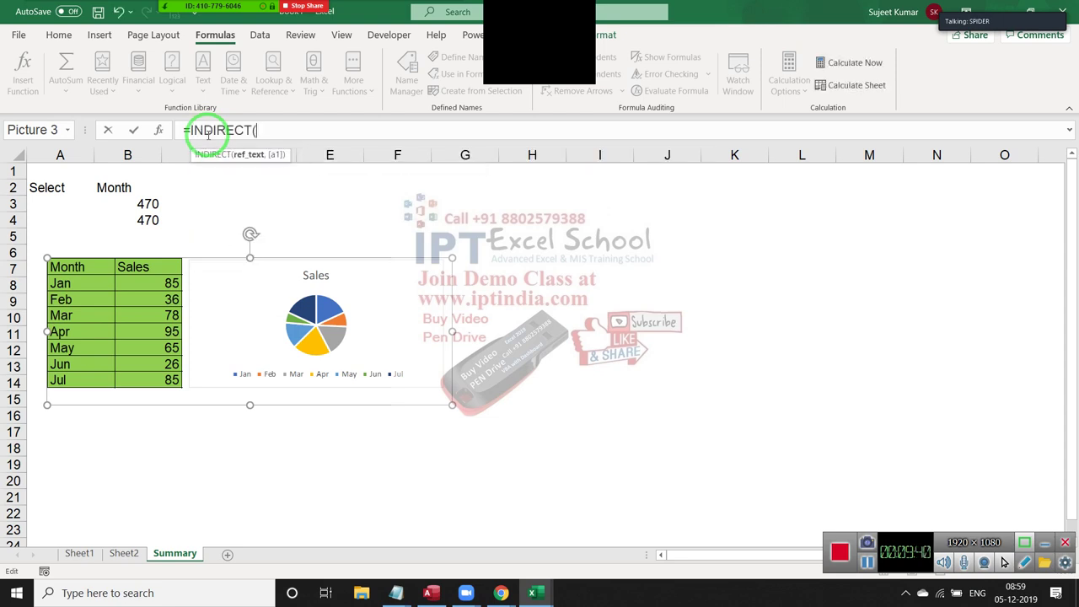
{"action": "left_click", "coordinate": [114, 191]}
{"action": "key", "text": "F4"}
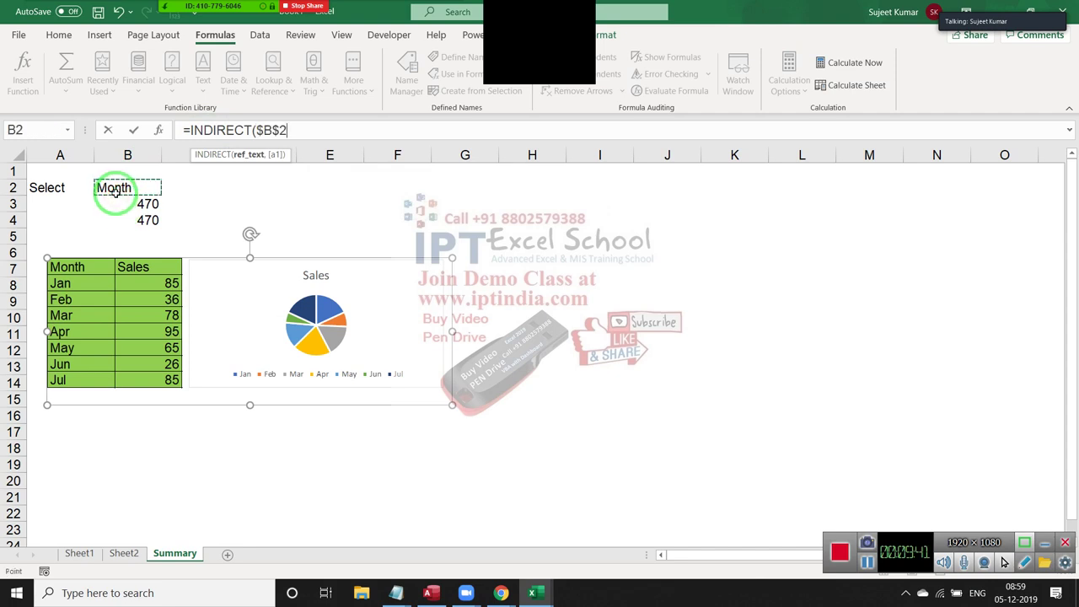
{"action": "type", "text": ")"}
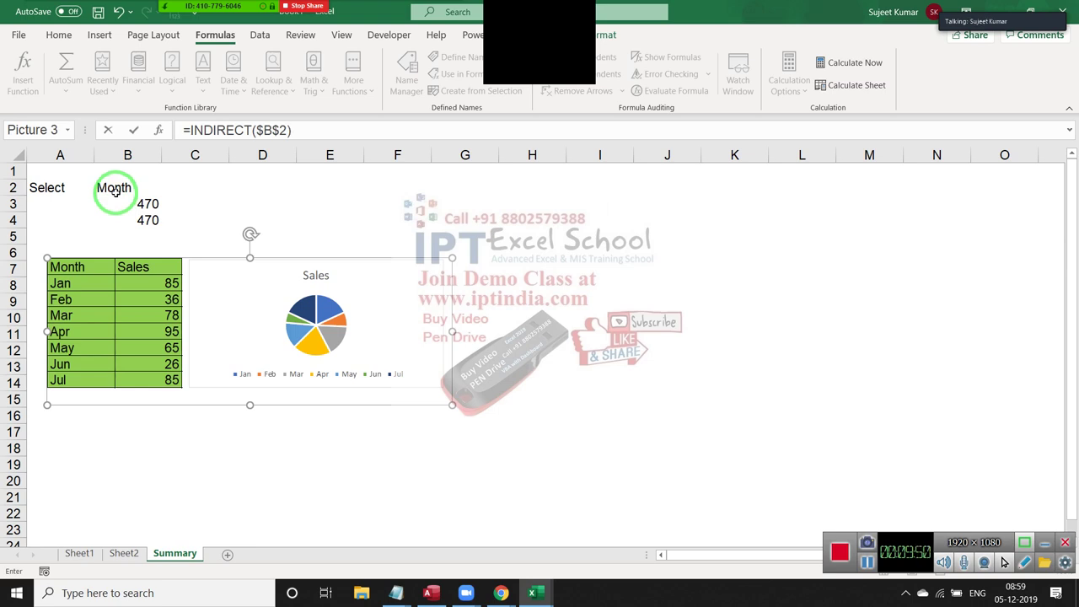
{"action": "key", "text": "Return"}
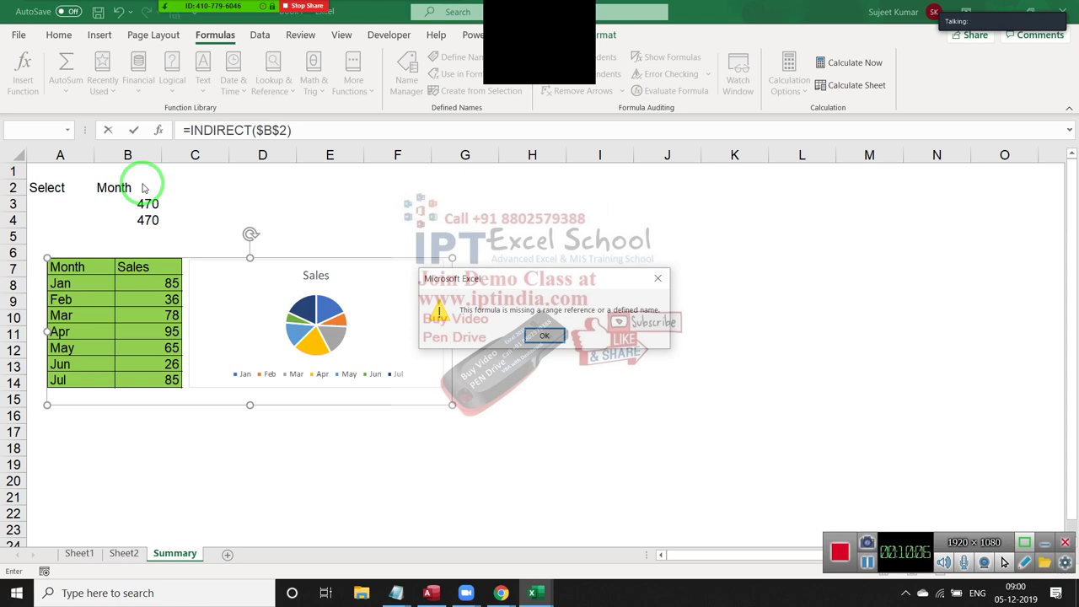
{"action": "key", "text": "Return"}
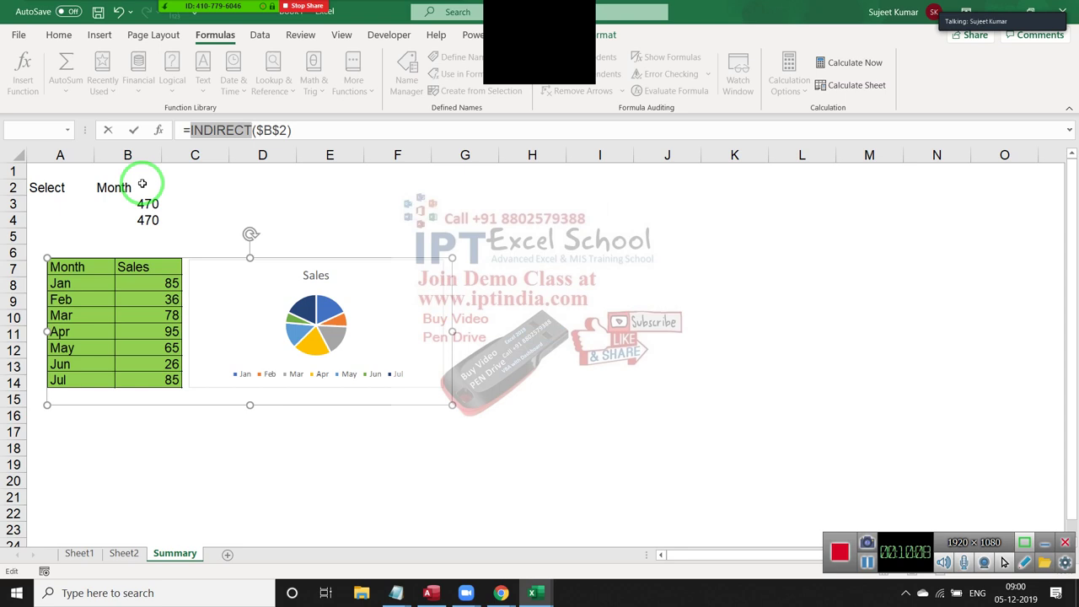
Cancel the formula bar edit so Picture 3 stays linked to =Month.
{"action": "key", "text": "Escape"}
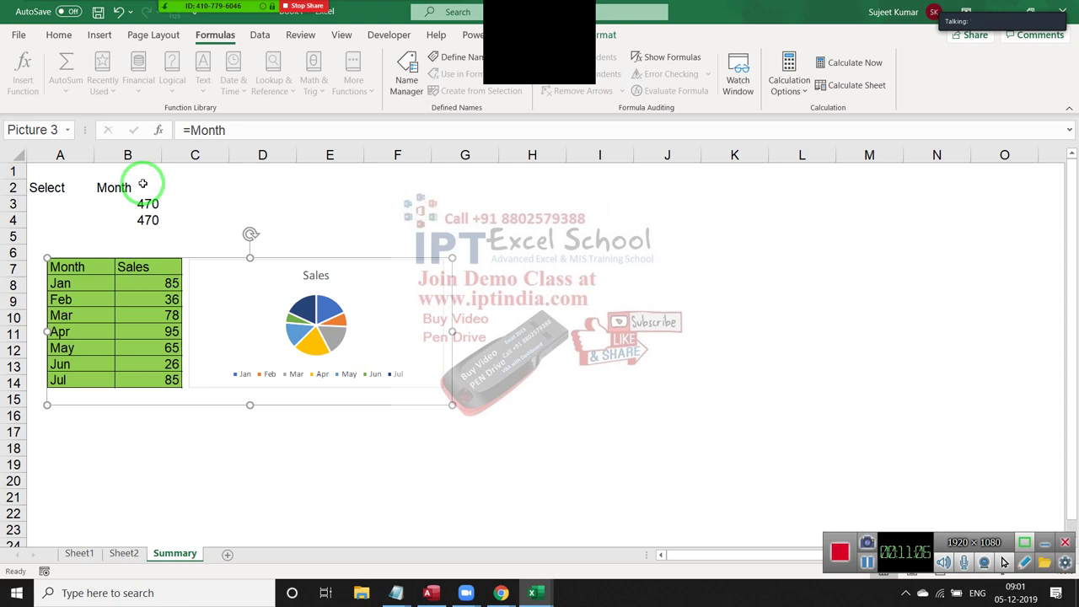
Define the workbook name Show referring to =INDIRECT(Summary!$B$2).
{"action": "left_click", "coordinate": [552, 268]}
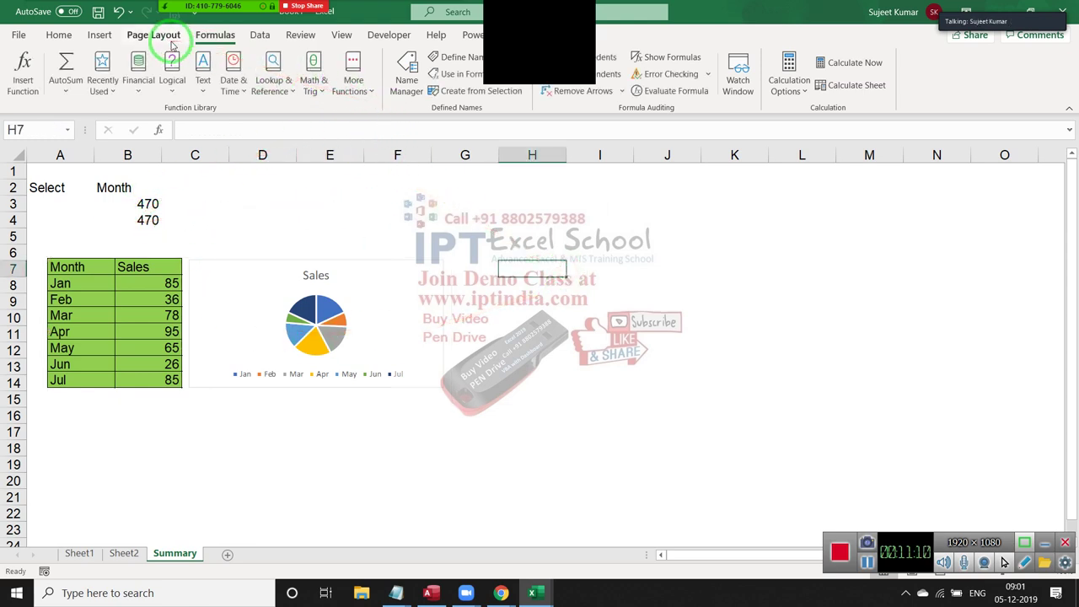
{"action": "left_click", "coordinate": [458, 57]}
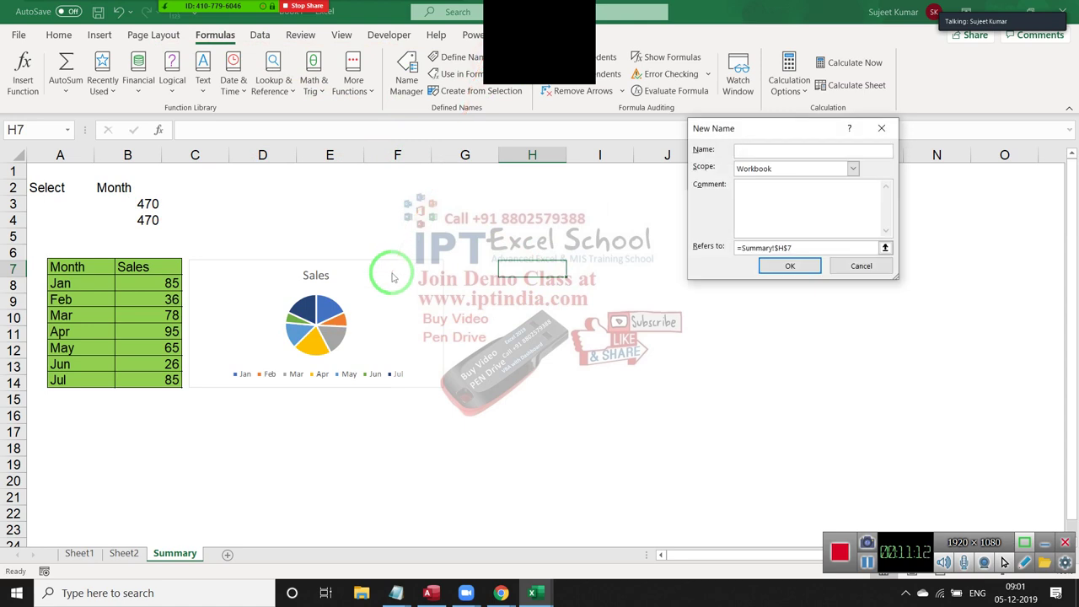
{"action": "type", "text": "S"}
{"action": "type", "text": "how"}
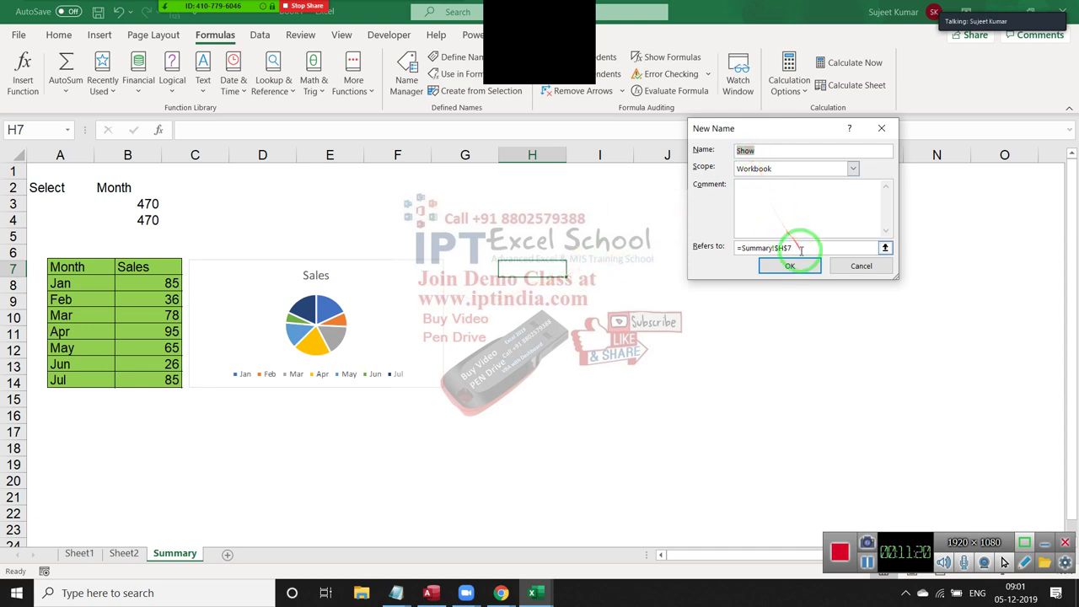
{"action": "left_click", "coordinate": [716, 247]}
{"action": "type", "text": "=indirect"}
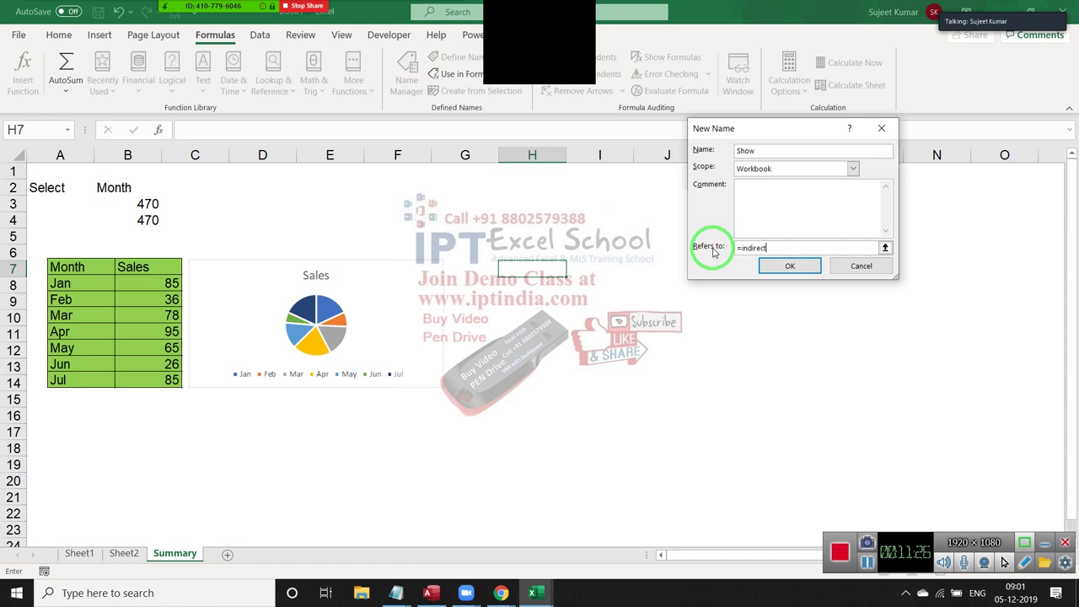
{"action": "type", "text": "("}
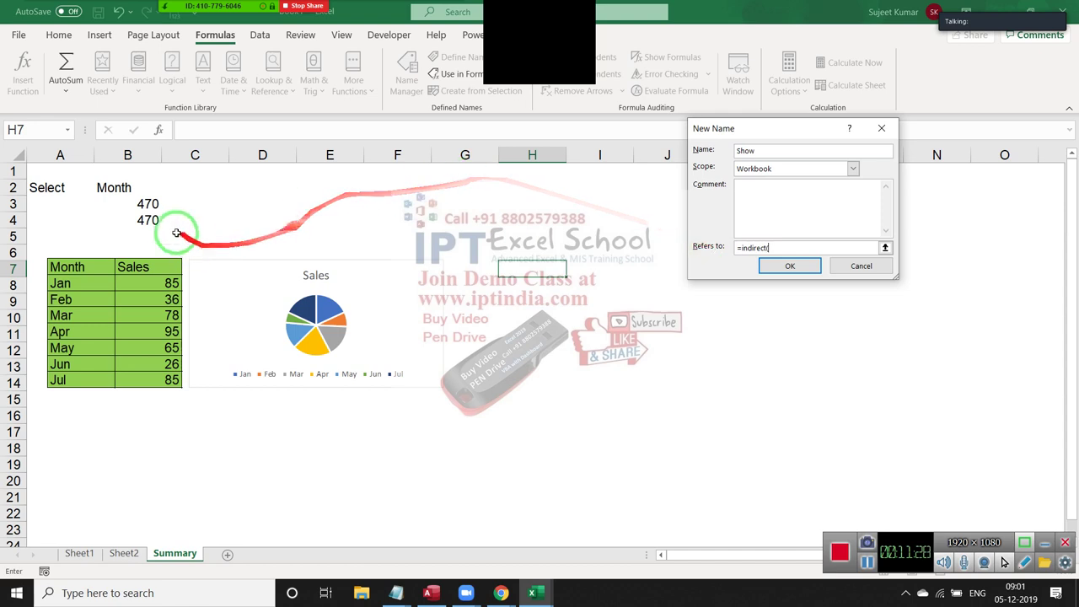
{"action": "left_click", "coordinate": [124, 186]}
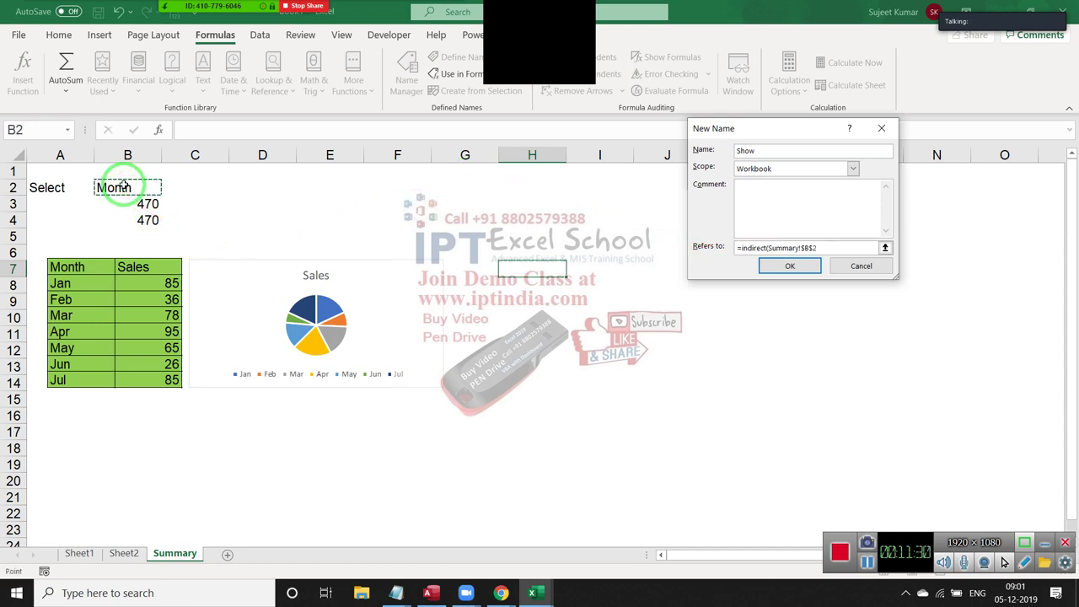
{"action": "type", "text": ")"}
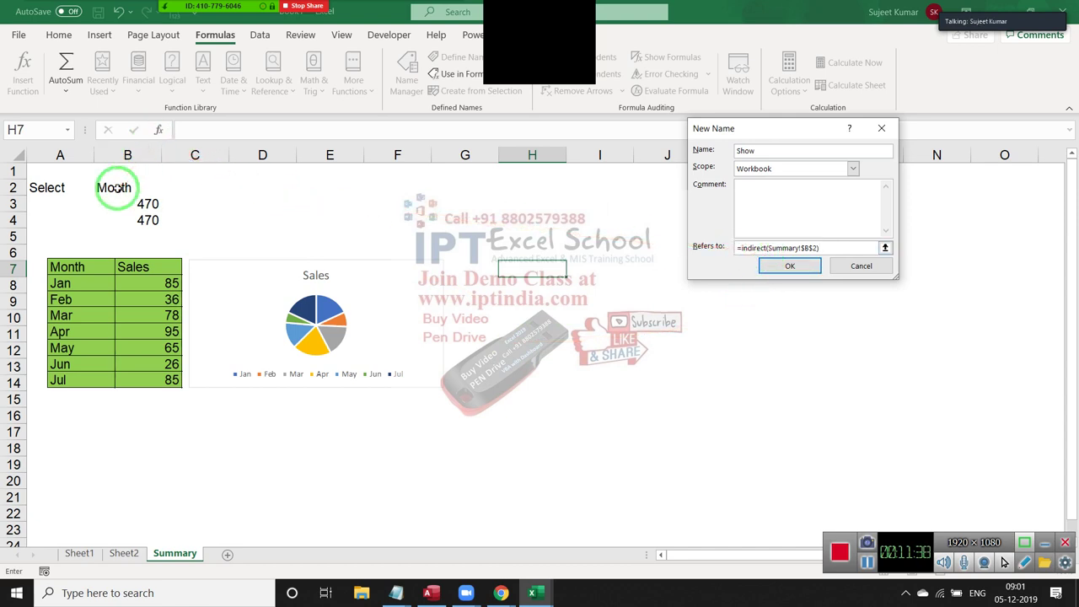
{"action": "left_click", "coordinate": [780, 276]}
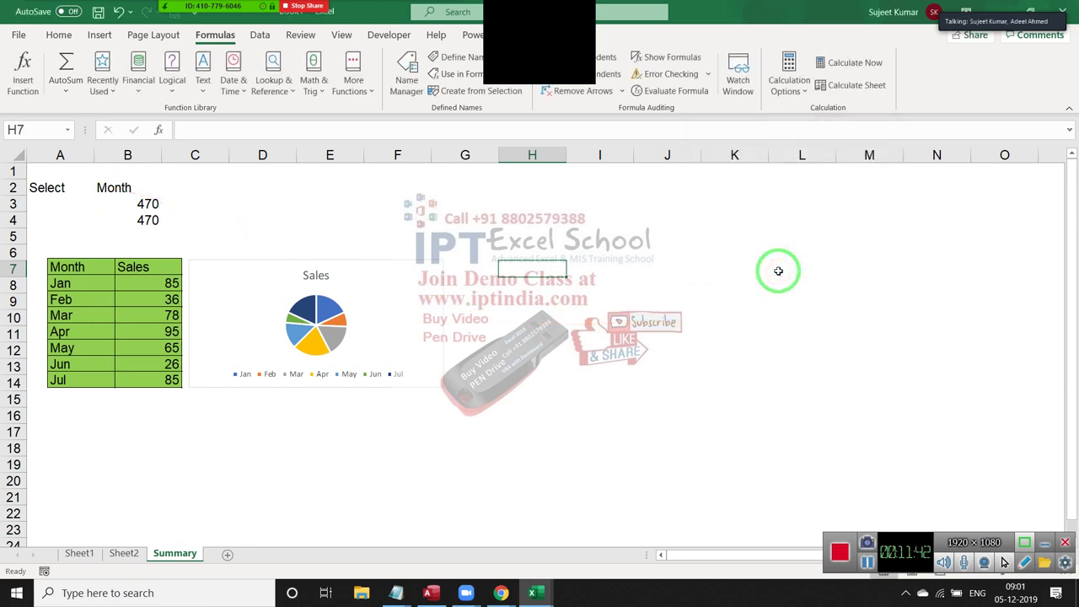
Change the linked picture's formula from =Month to =Show, then bring up the Name Manager.
{"action": "left_click", "coordinate": [212, 295]}
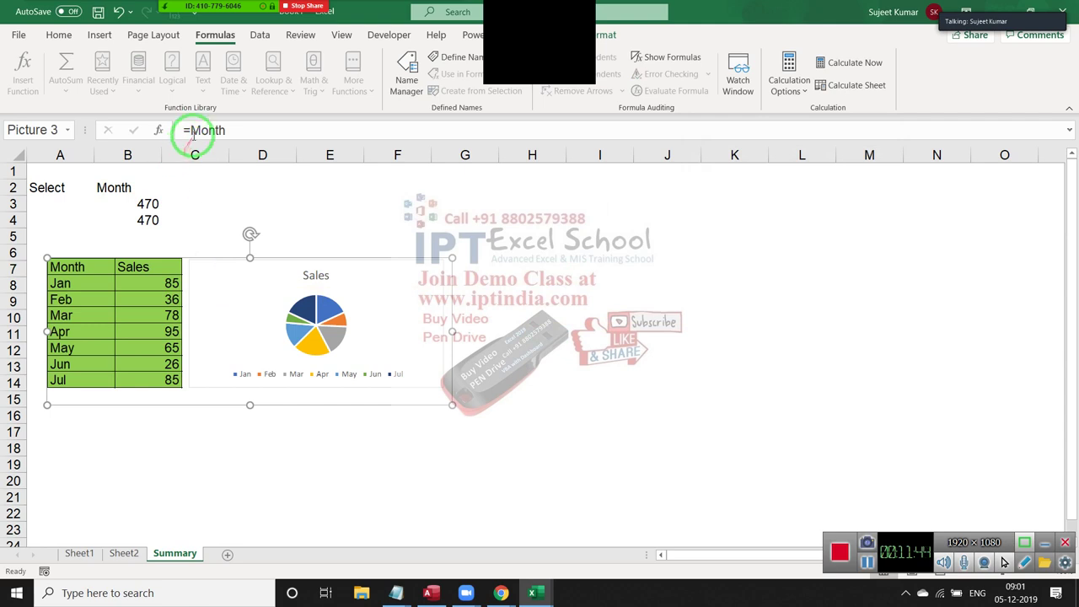
{"action": "left_click_drag", "start_coordinate": [192, 129], "coordinate": [295, 148]}
{"action": "type", "text": "Sho"}
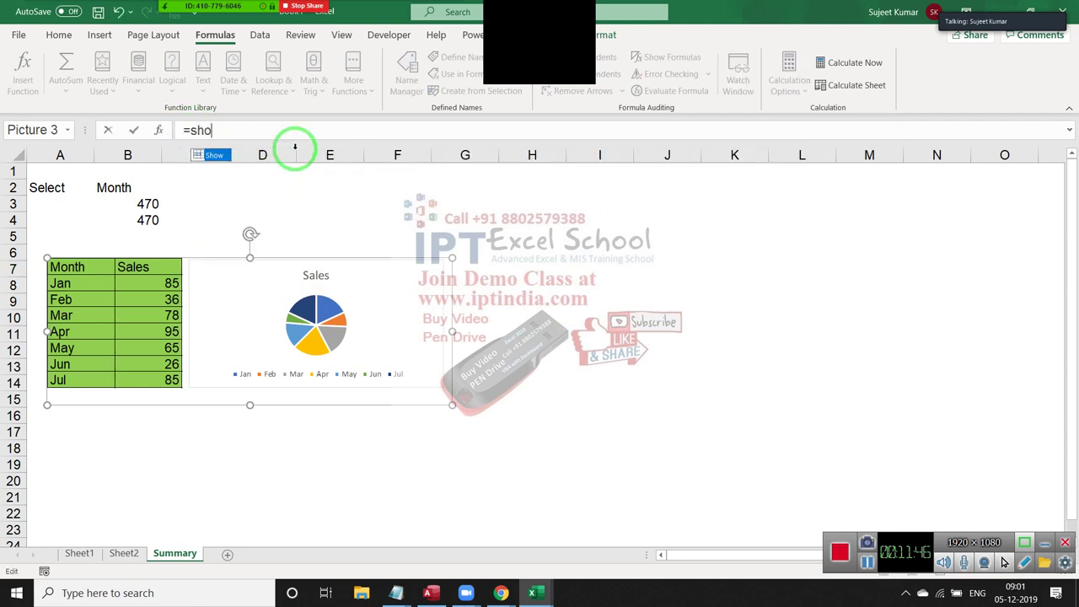
{"action": "type", "text": "w"}
{"action": "key", "text": "Return"}
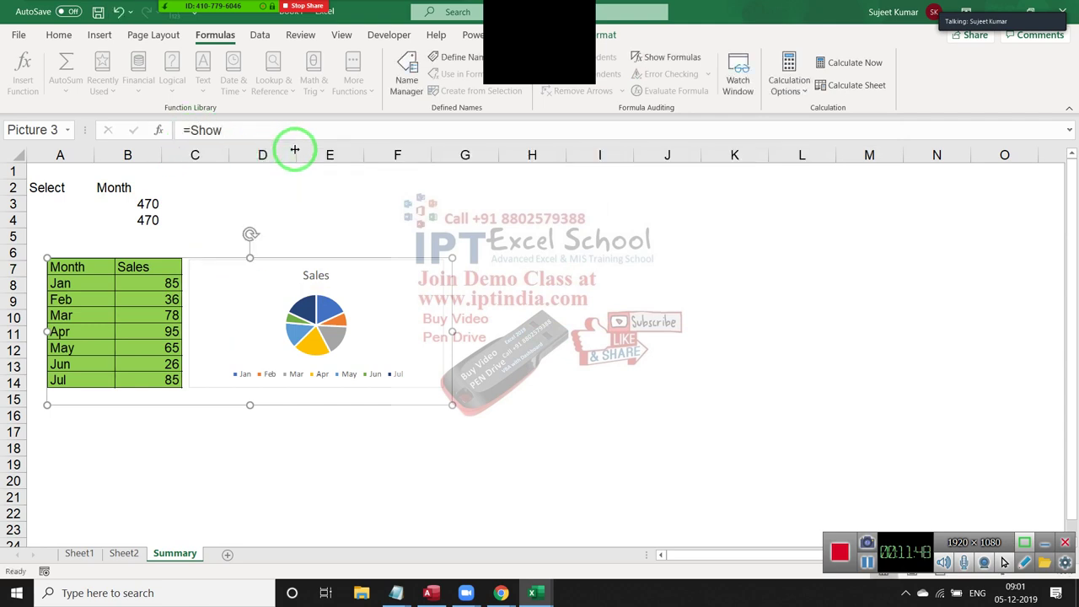
{"action": "left_click", "coordinate": [221, 202]}
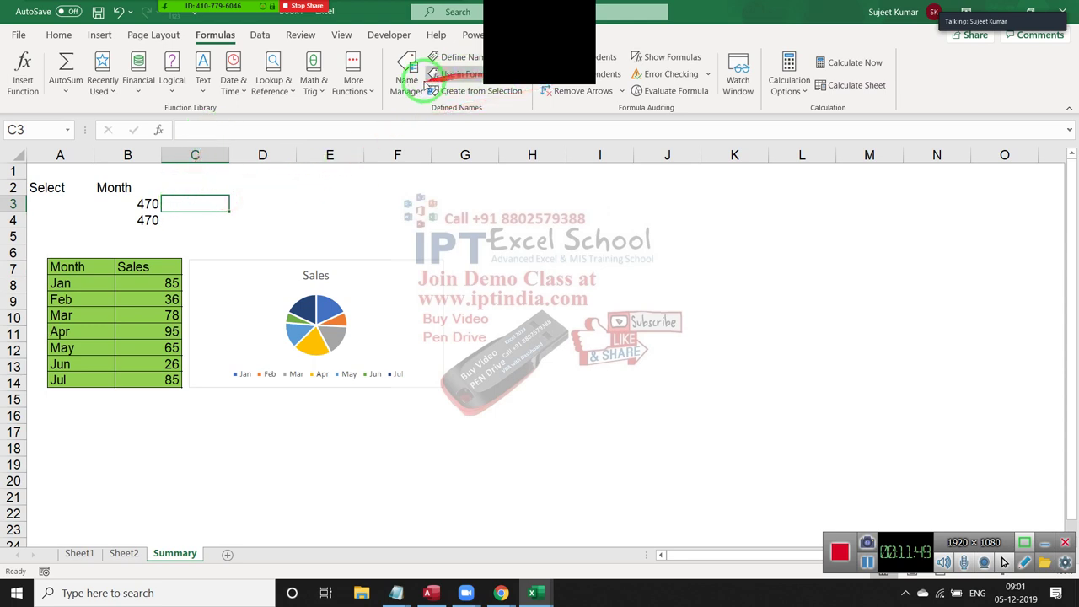
{"action": "left_click", "coordinate": [413, 80]}
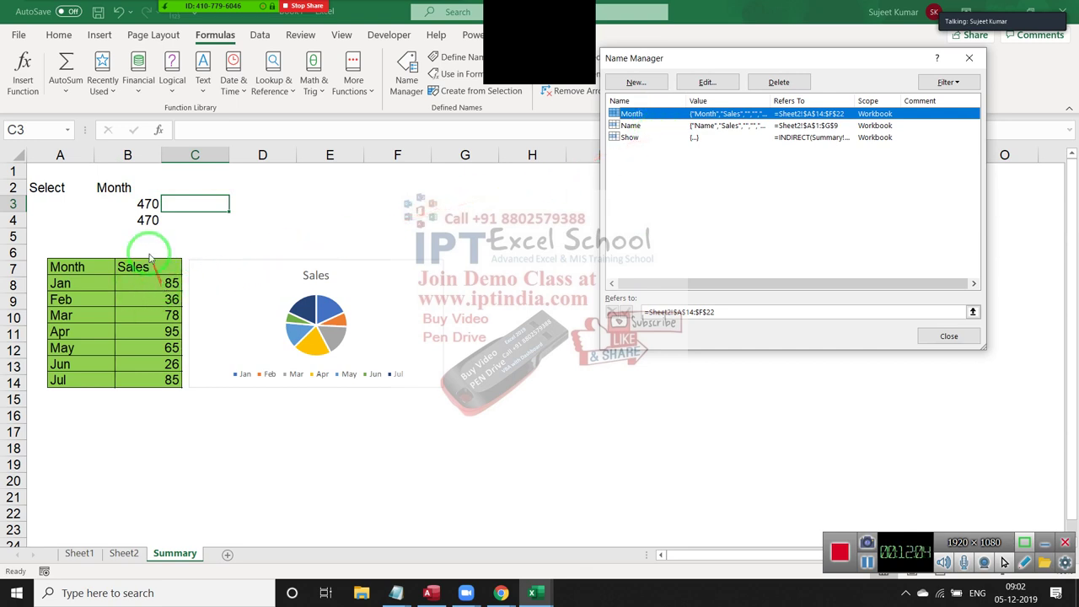
Close Name Manager and toggle B2 between Name, Month and Name to test the picture.
{"action": "key", "text": "Escape"}
{"action": "left_click", "coordinate": [135, 187]}
{"action": "left_click", "coordinate": [167, 188]}
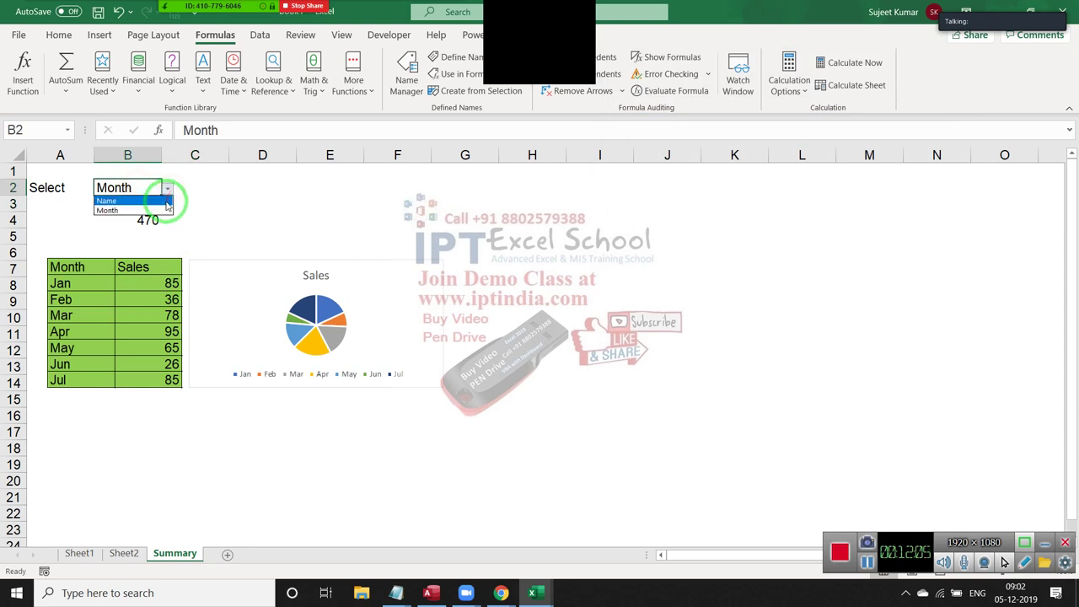
{"action": "left_click", "coordinate": [165, 202]}
{"action": "left_click", "coordinate": [168, 188]}
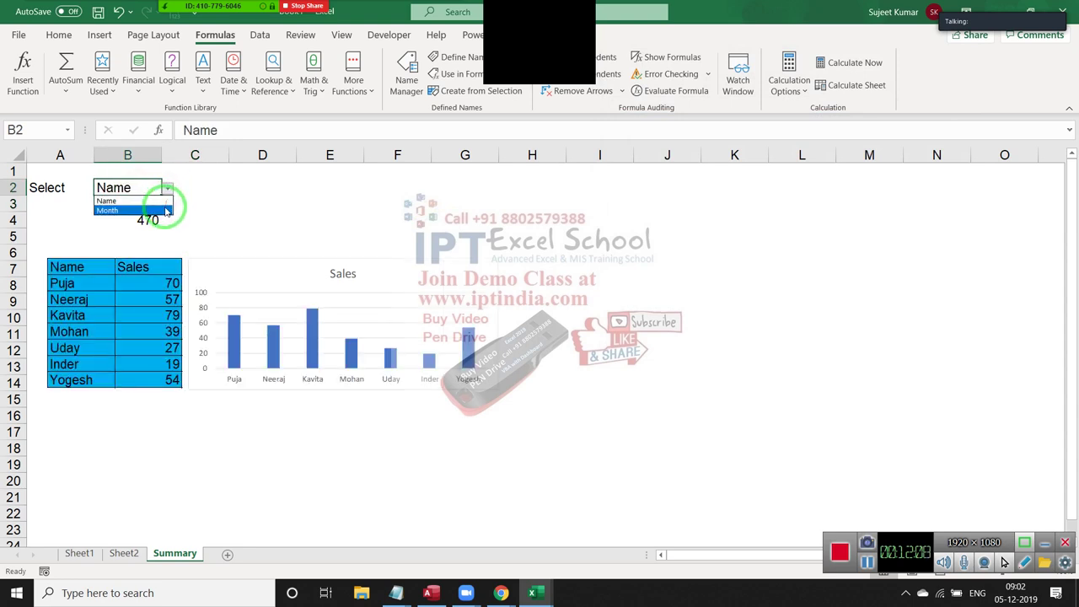
{"action": "left_click", "coordinate": [166, 211]}
{"action": "left_click", "coordinate": [167, 188]}
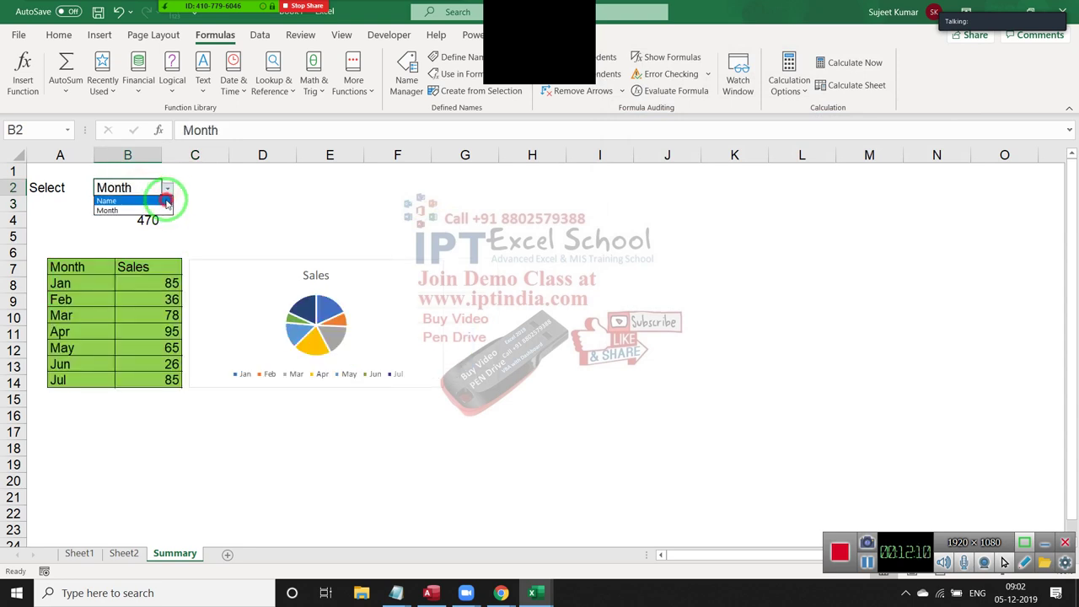
{"action": "left_click", "coordinate": [166, 203]}
Settle B2 on Month and select the linked picture to check its =Show formula.
{"action": "left_click", "coordinate": [169, 187]}
{"action": "left_click", "coordinate": [140, 187]}
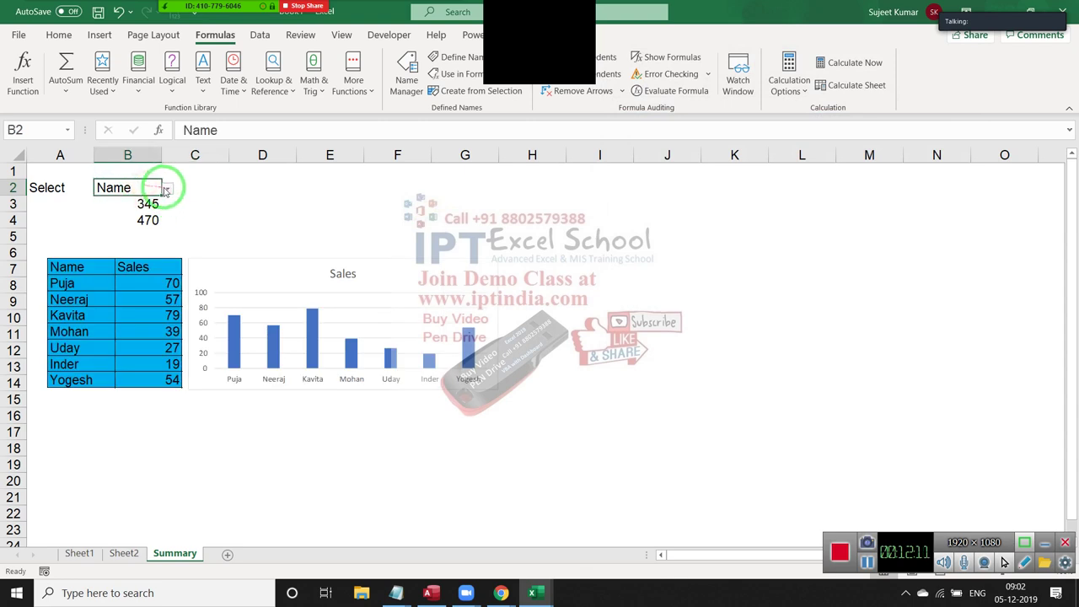
{"action": "left_click", "coordinate": [166, 191]}
{"action": "left_click", "coordinate": [160, 207]}
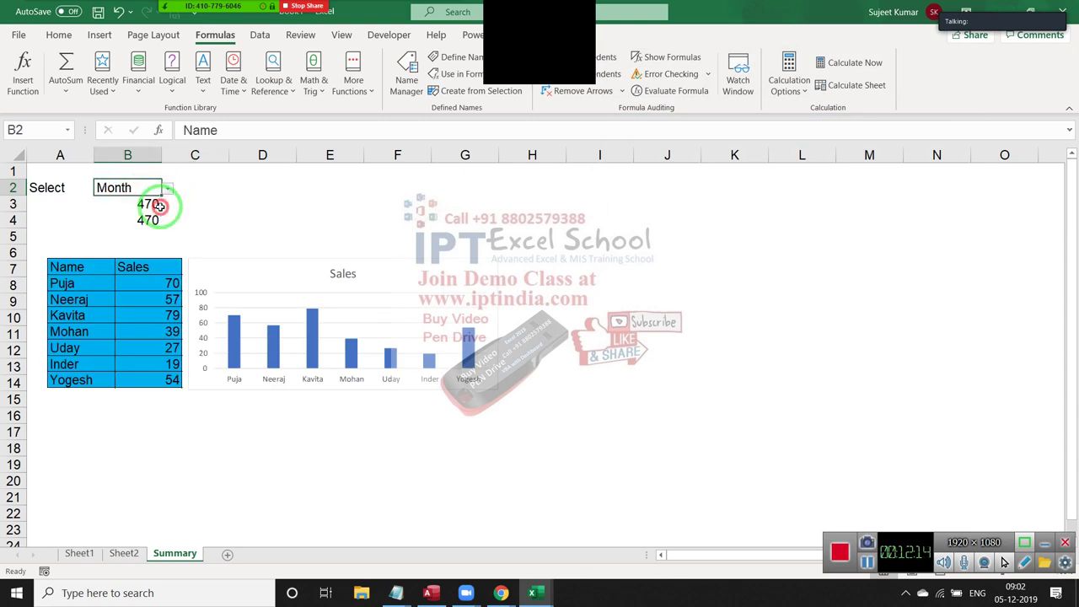
{"action": "left_click", "coordinate": [168, 188]}
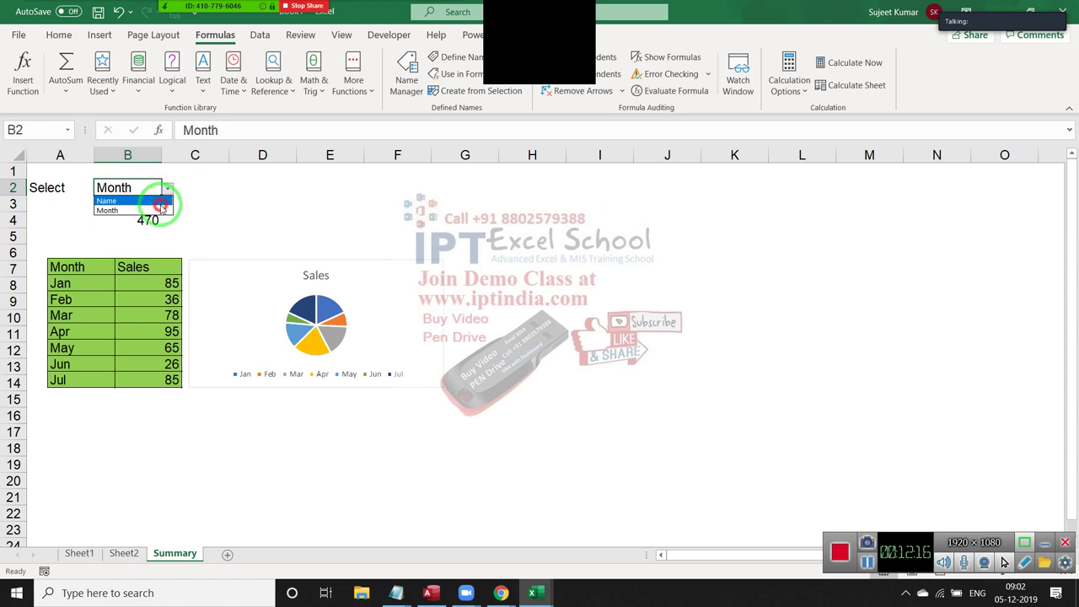
{"action": "left_click", "coordinate": [161, 202]}
{"action": "left_click", "coordinate": [169, 188]}
{"action": "left_click", "coordinate": [156, 192]}
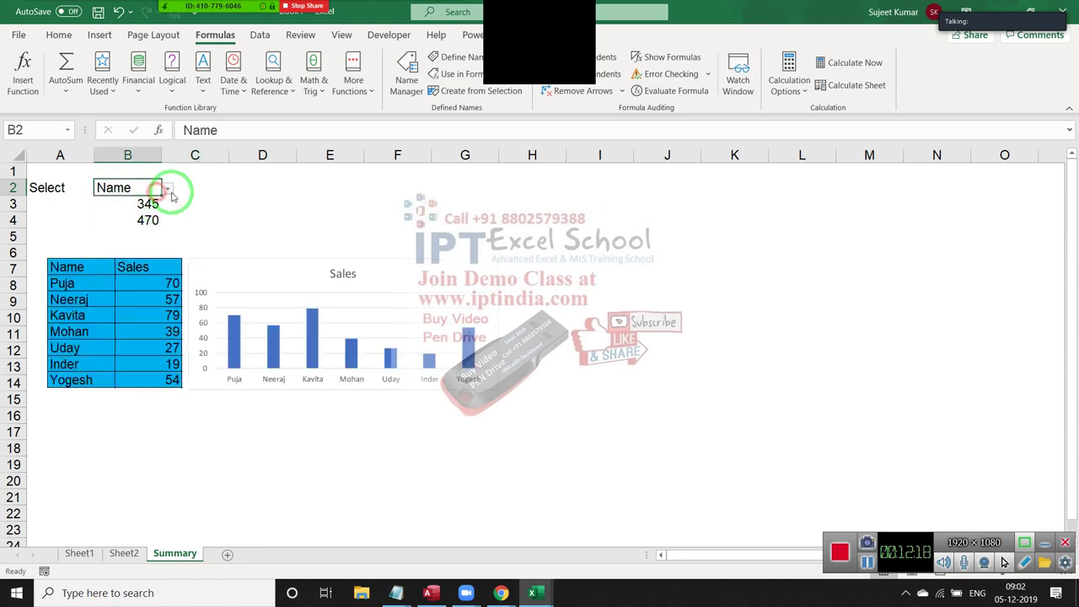
{"action": "left_click", "coordinate": [167, 190]}
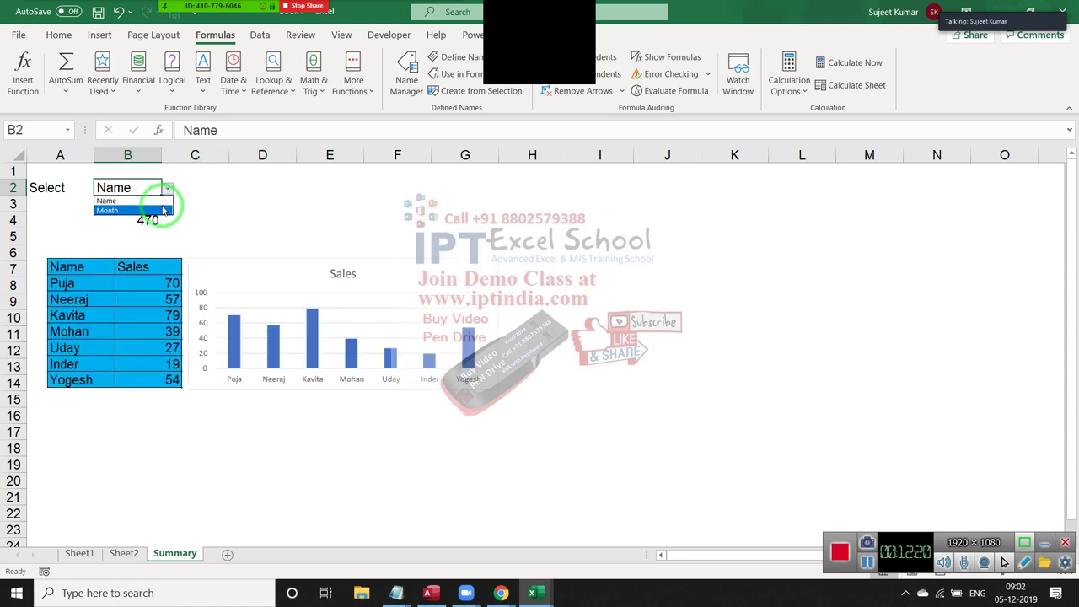
{"action": "left_click", "coordinate": [164, 209]}
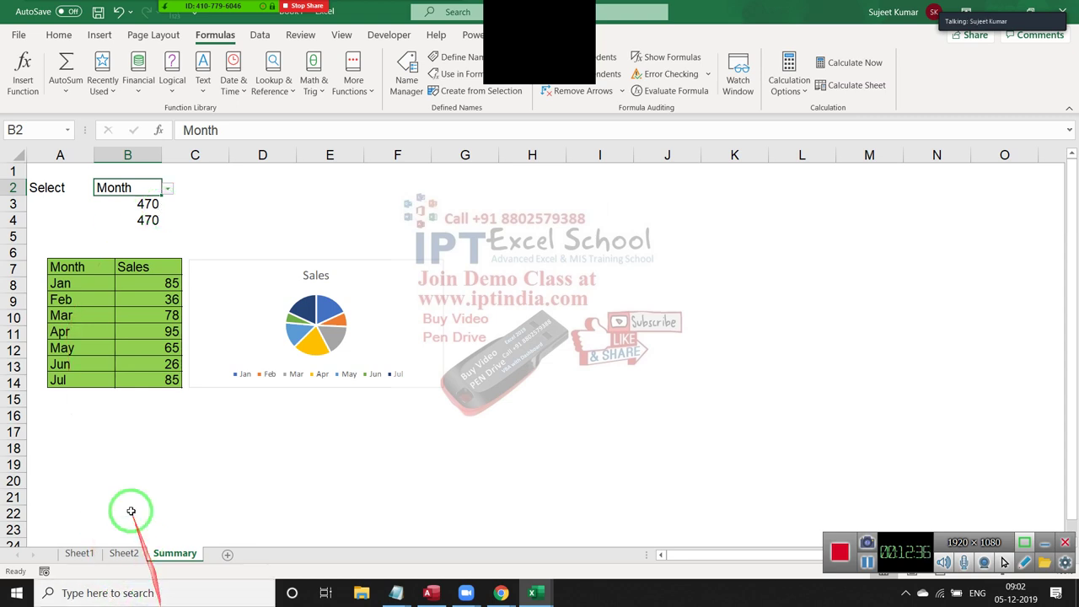
{"action": "left_click", "coordinate": [531, 364]}
{"action": "left_click", "coordinate": [349, 337]}
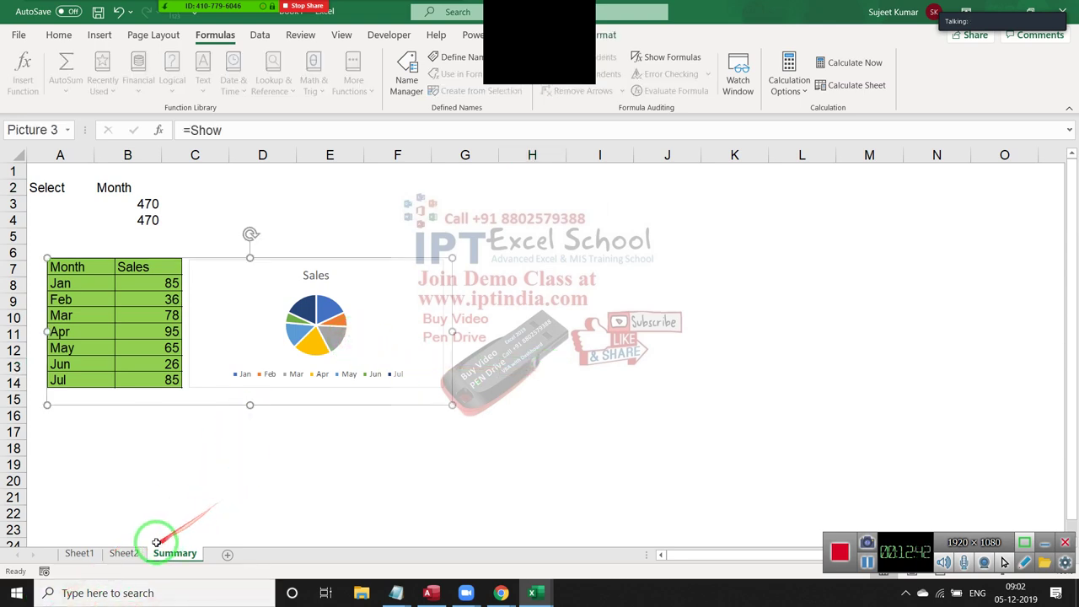
Compare Sheet2's A1:G9 Name table and bar chart with the Summary picture.
{"action": "left_click", "coordinate": [123, 553]}
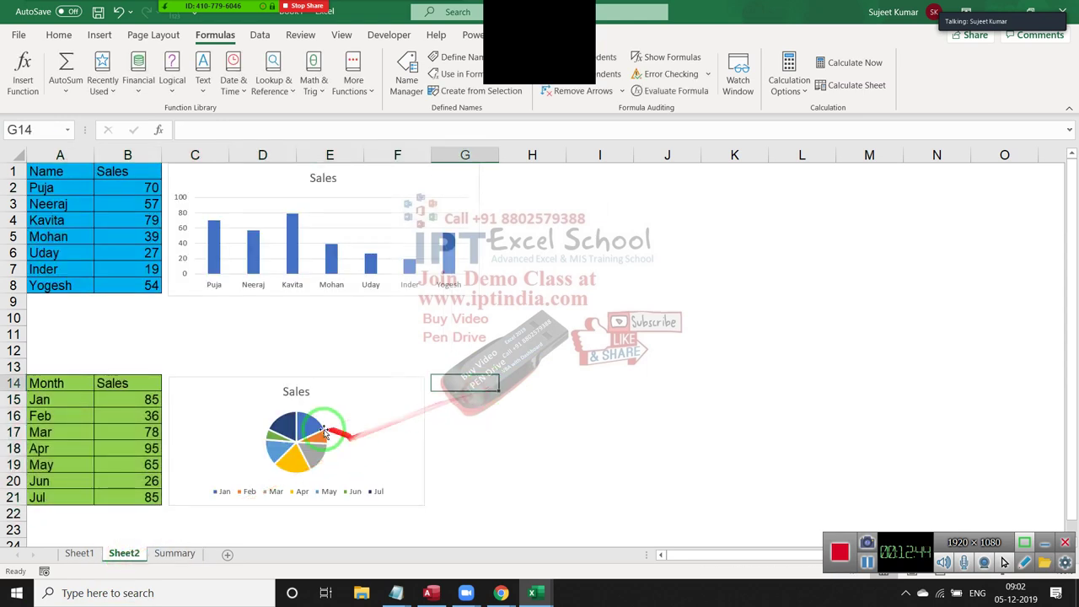
{"action": "left_click_drag", "start_coordinate": [51, 171], "coordinate": [458, 299]}
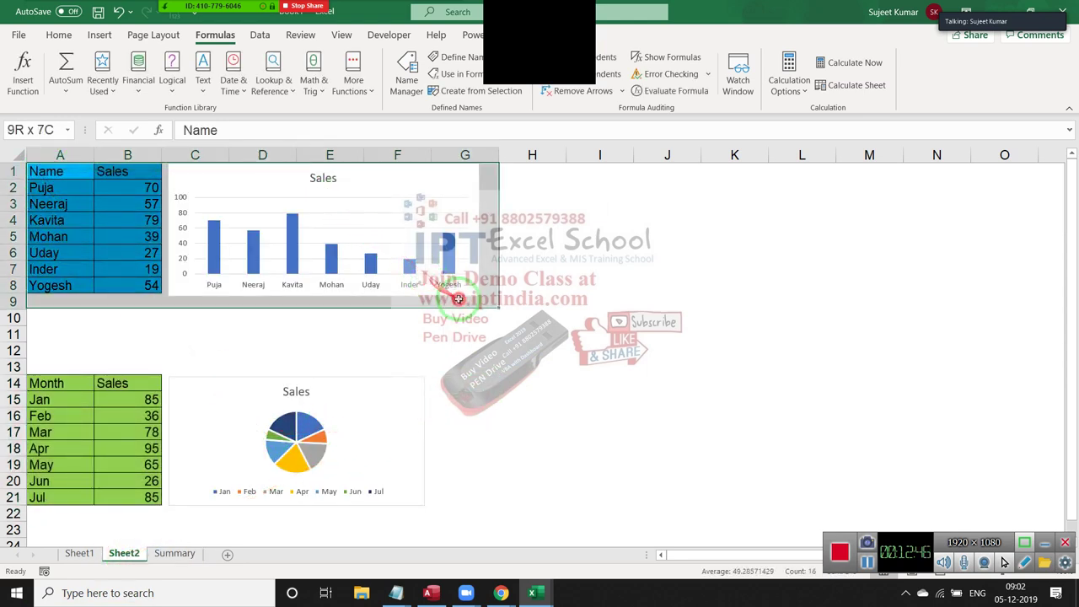
{"action": "left_click", "coordinate": [96, 226]}
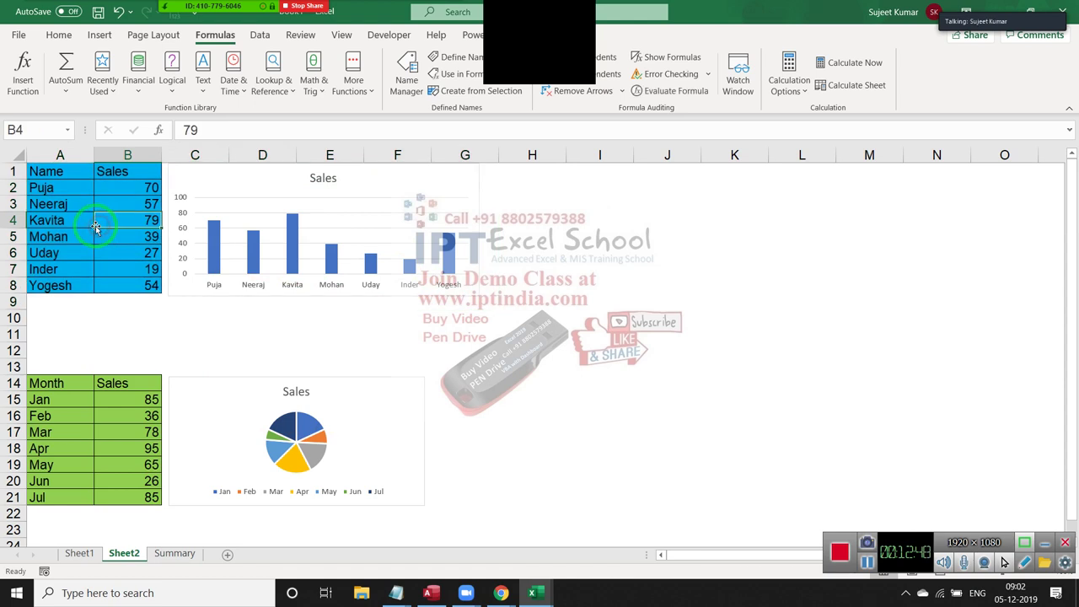
{"action": "left_click", "coordinate": [244, 183]}
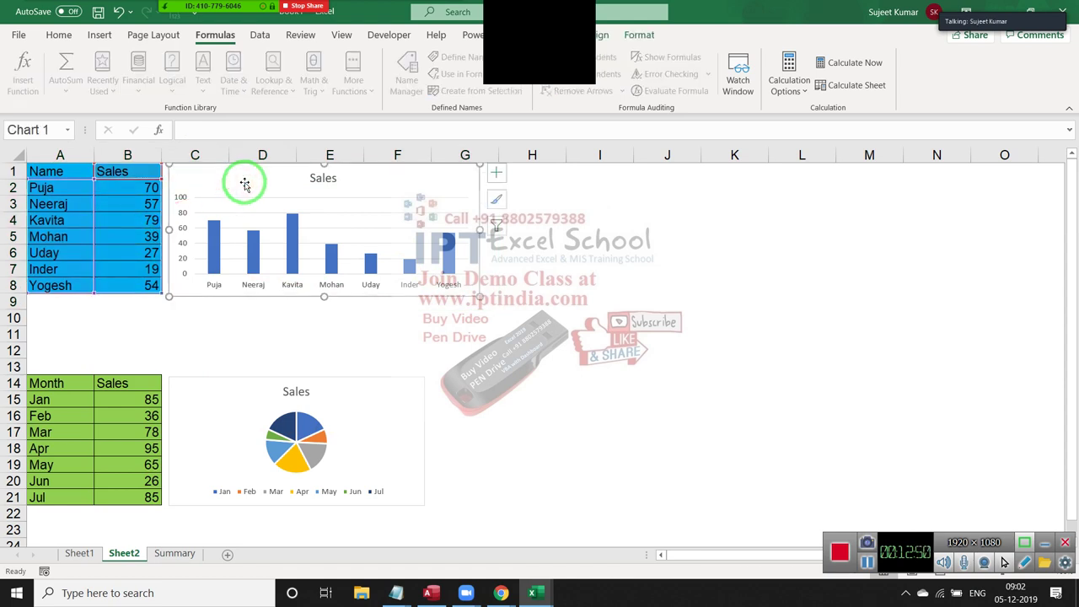
{"action": "left_click", "coordinate": [174, 553]}
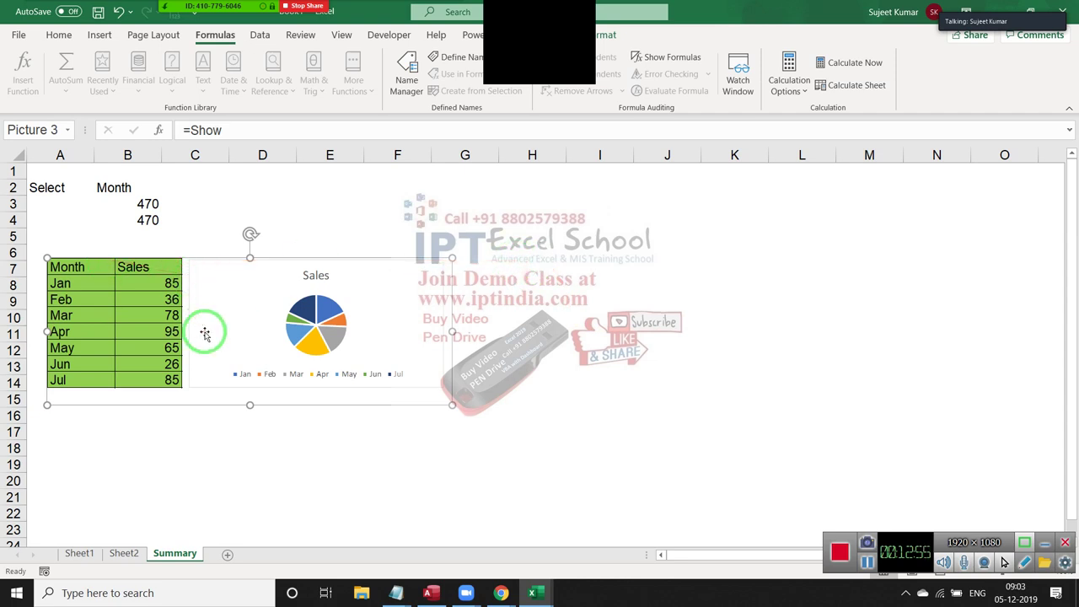
{"action": "left_click", "coordinate": [124, 553]}
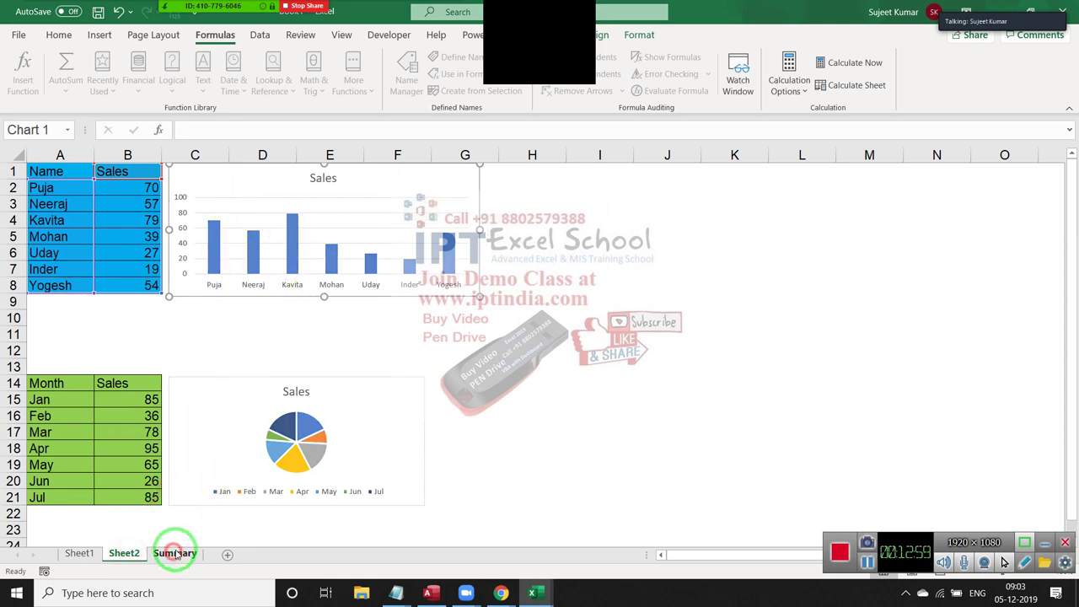
{"action": "left_click", "coordinate": [174, 553]}
Resize the linked picture on Summary and recheck Sheet2's Month table starting at A15.
{"action": "mouse_move", "coordinate": [453, 404]}
{"action": "left_mouse_down"}
{"action": "mouse_move", "coordinate": [635, 486]}
{"action": "mouse_move", "coordinate": [427, 395]}
{"action": "left_mouse_up"}
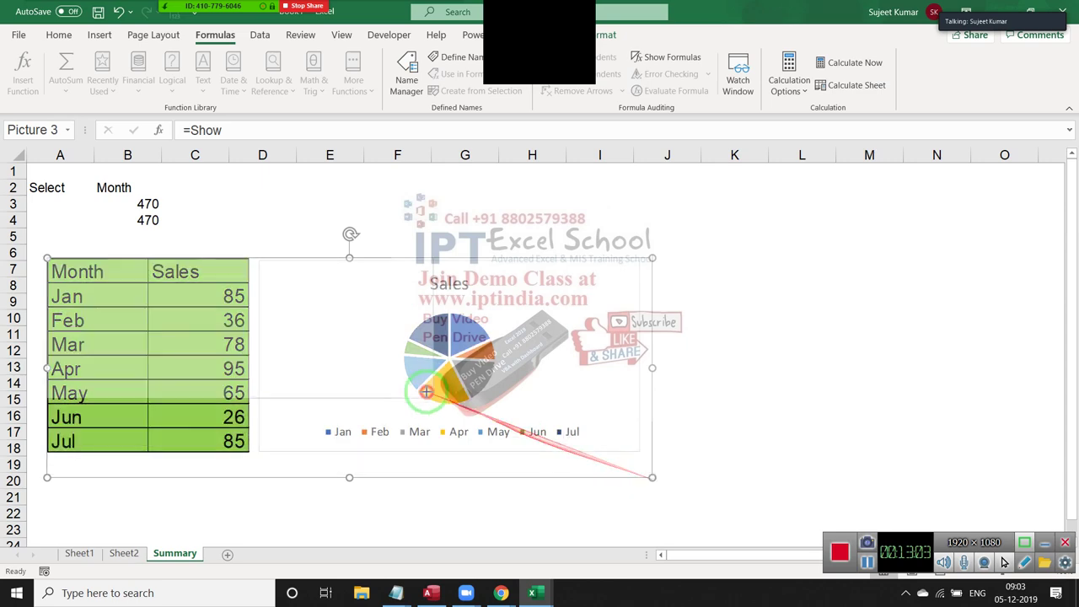
{"action": "left_click", "coordinate": [124, 553]}
{"action": "left_click", "coordinate": [179, 553]}
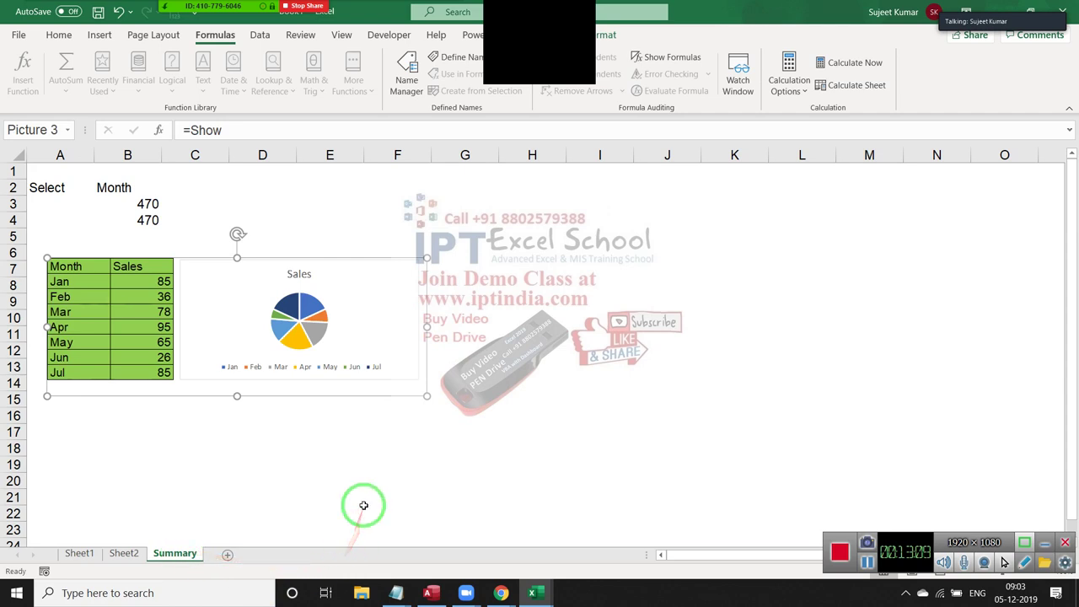
{"action": "left_click", "coordinate": [126, 555]}
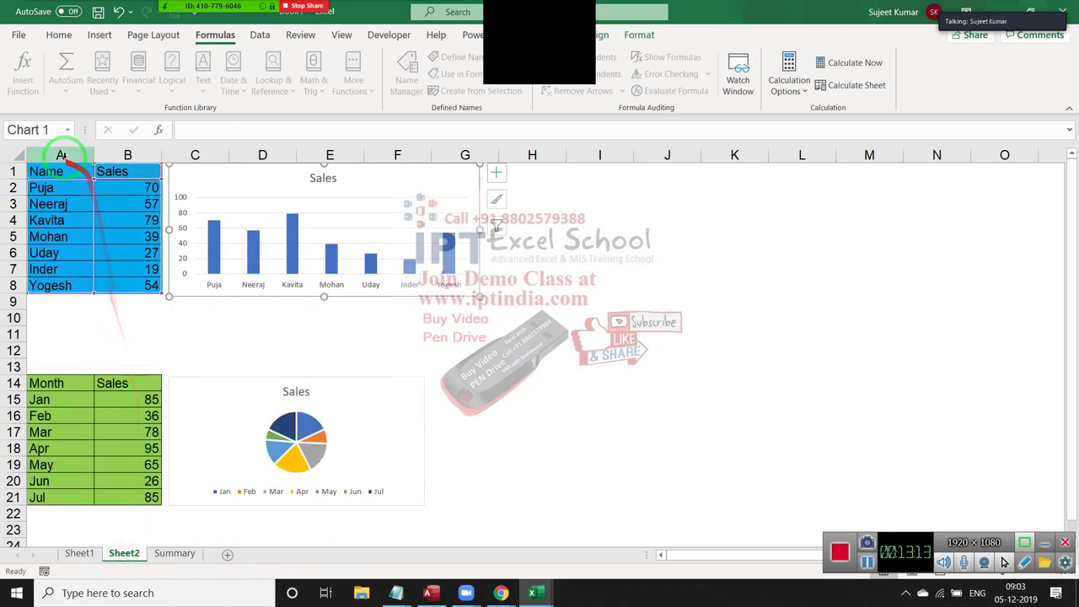
{"action": "left_click", "coordinate": [50, 397]}
{"action": "scroll", "coordinate": [68, 529], "scroll_direction": "down", "scroll_amount": 2}
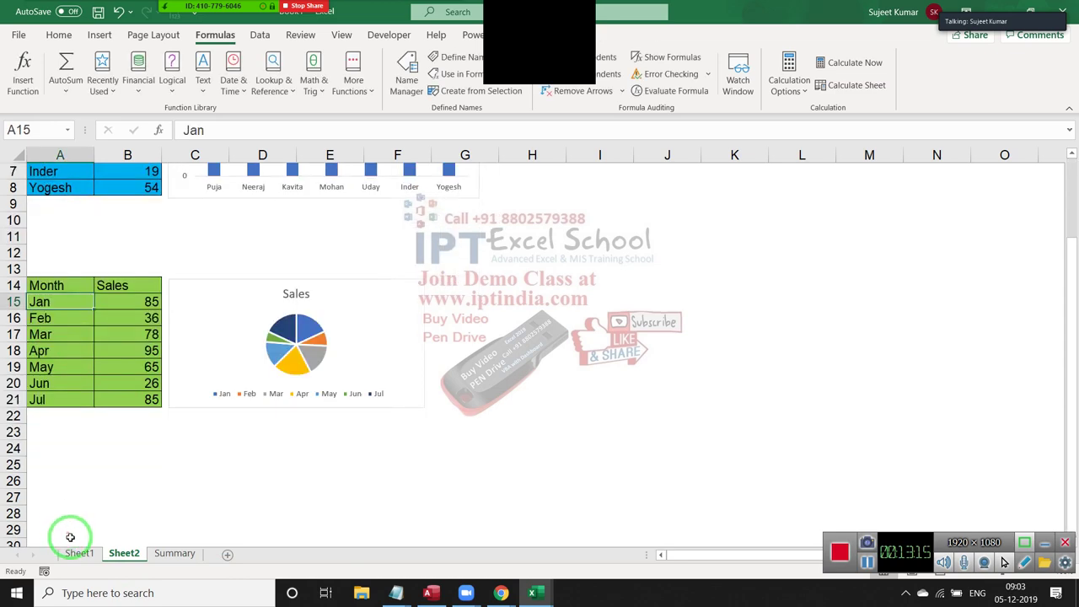
{"action": "scroll", "coordinate": [67, 532], "scroll_direction": "up", "scroll_amount": 2}
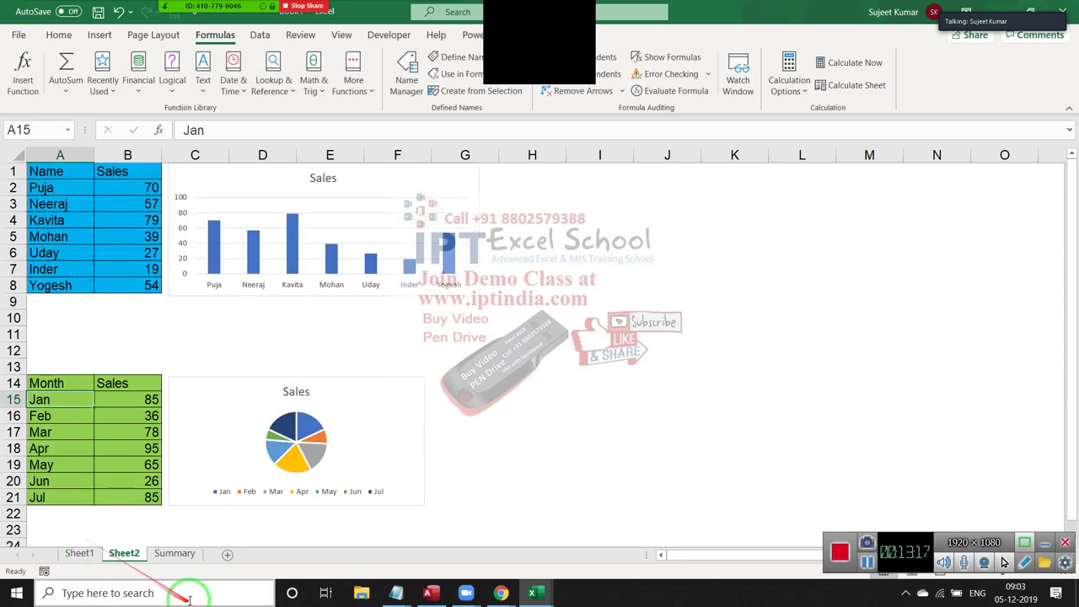
{"action": "left_click", "coordinate": [174, 554]}
Set B2 to Name so the picture shows the Name table and column chart.
{"action": "left_click", "coordinate": [139, 187]}
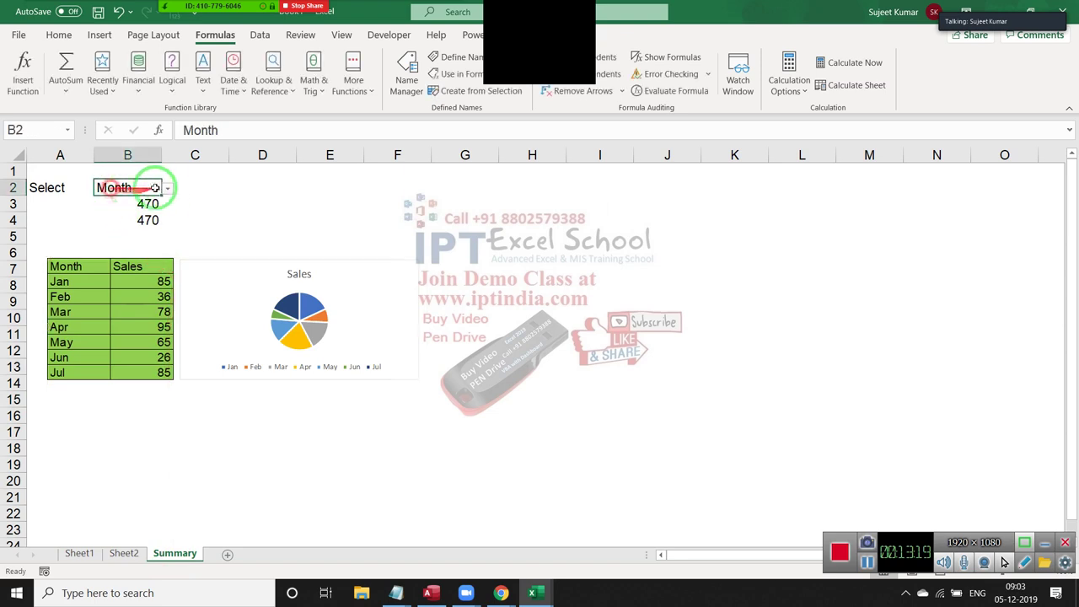
{"action": "left_click", "coordinate": [167, 187]}
{"action": "left_click", "coordinate": [156, 210]}
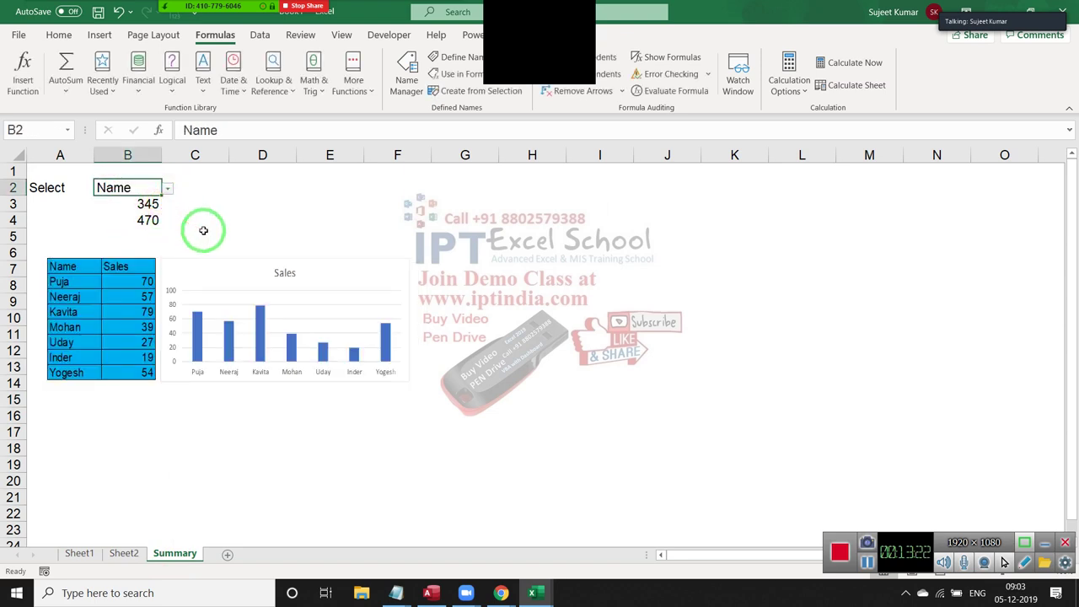
Copy Sheet2's A1:G9 range holding the Name table and bar chart.
{"action": "left_click", "coordinate": [124, 553]}
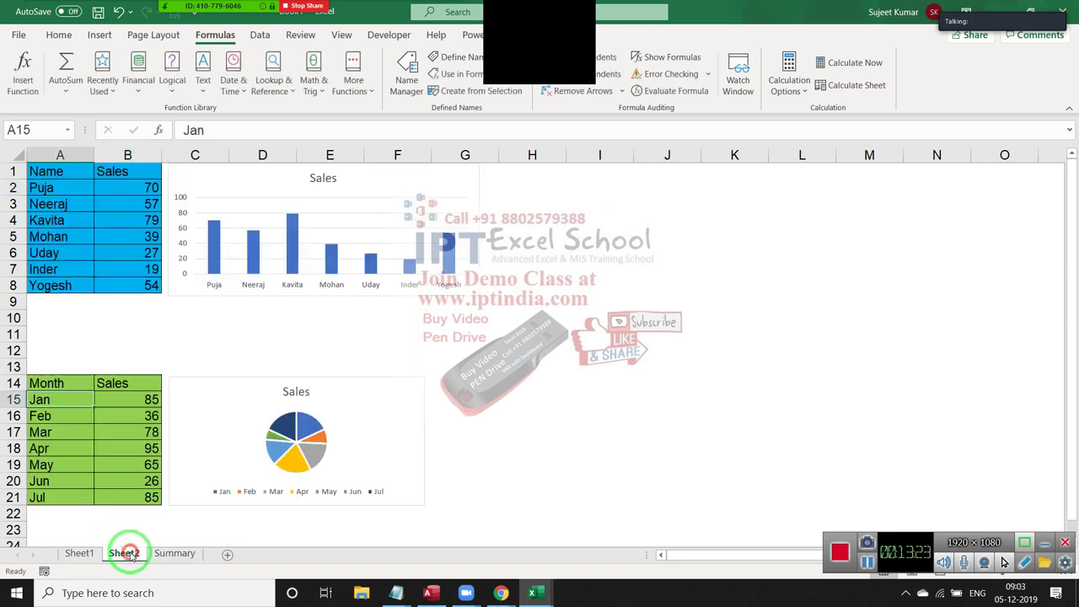
{"action": "left_click_drag", "start_coordinate": [46, 173], "coordinate": [447, 298]}
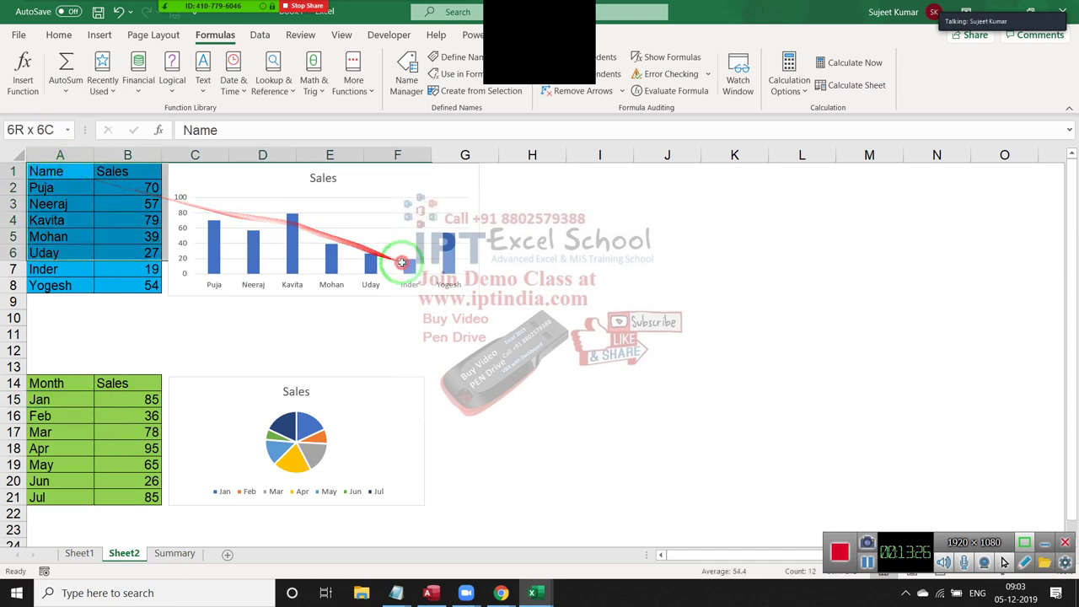
{"action": "key", "text": "ctrl+c"}
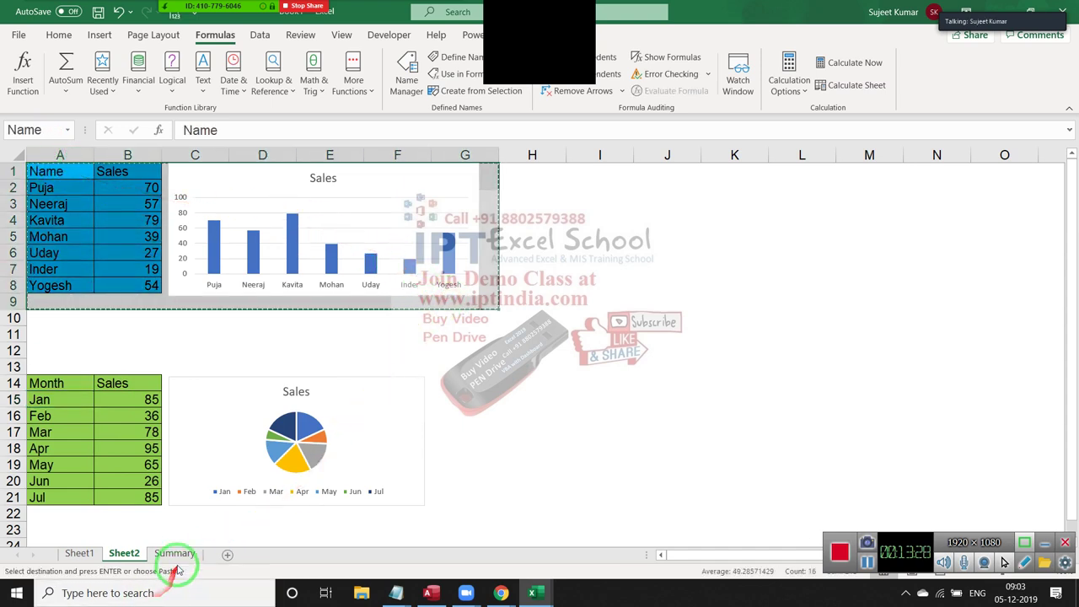
{"action": "left_click", "coordinate": [181, 543]}
Paste it as a linked picture at J2 on Summary and drag it beside the first.
{"action": "left_click", "coordinate": [175, 554]}
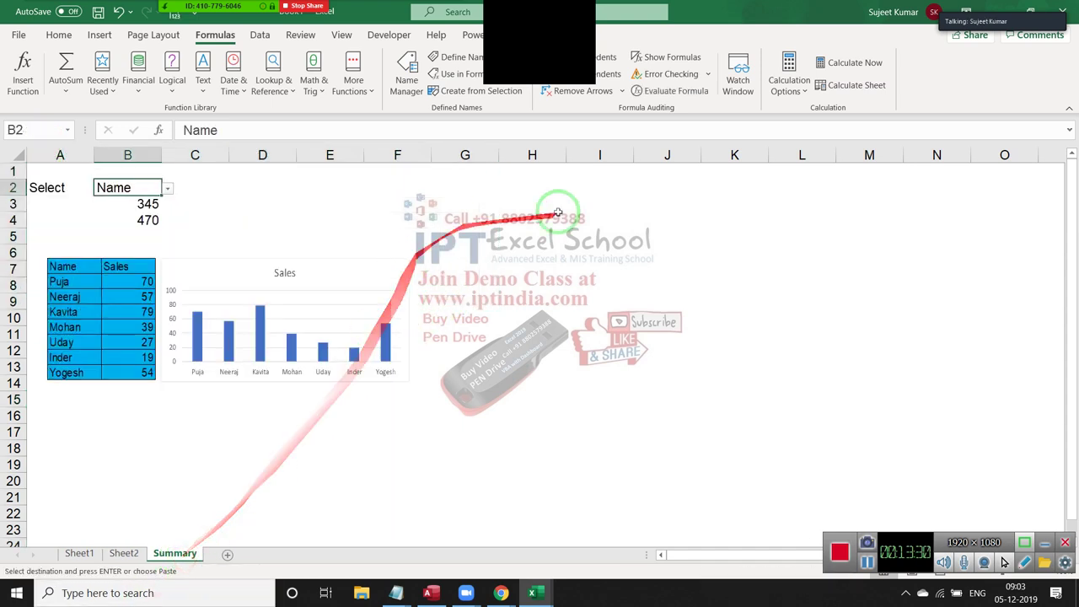
{"action": "left_click", "coordinate": [666, 187]}
{"action": "left_click", "coordinate": [59, 34]}
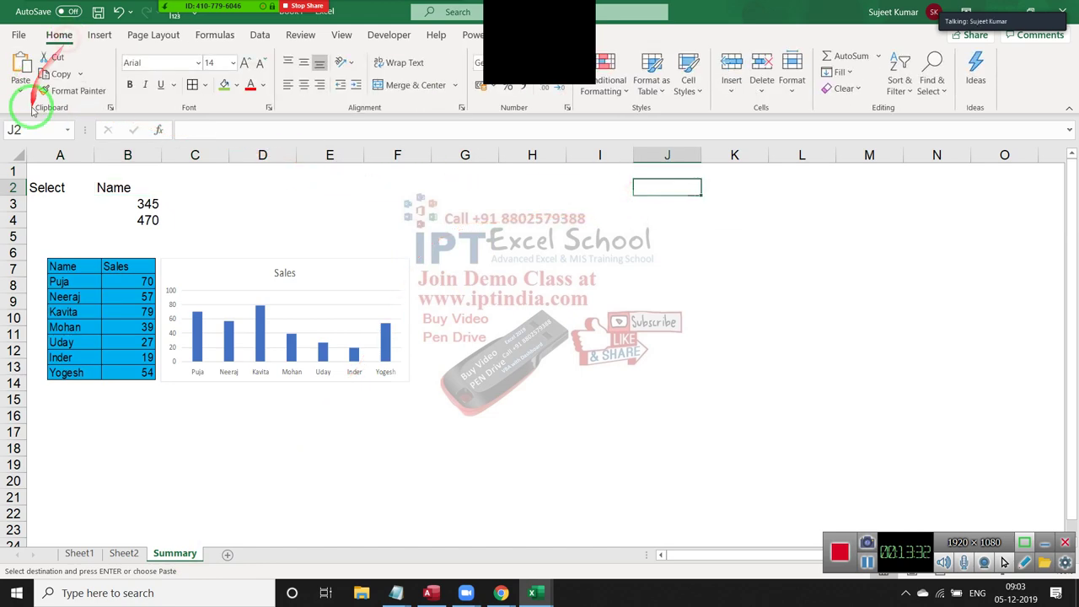
{"action": "left_click", "coordinate": [20, 95]}
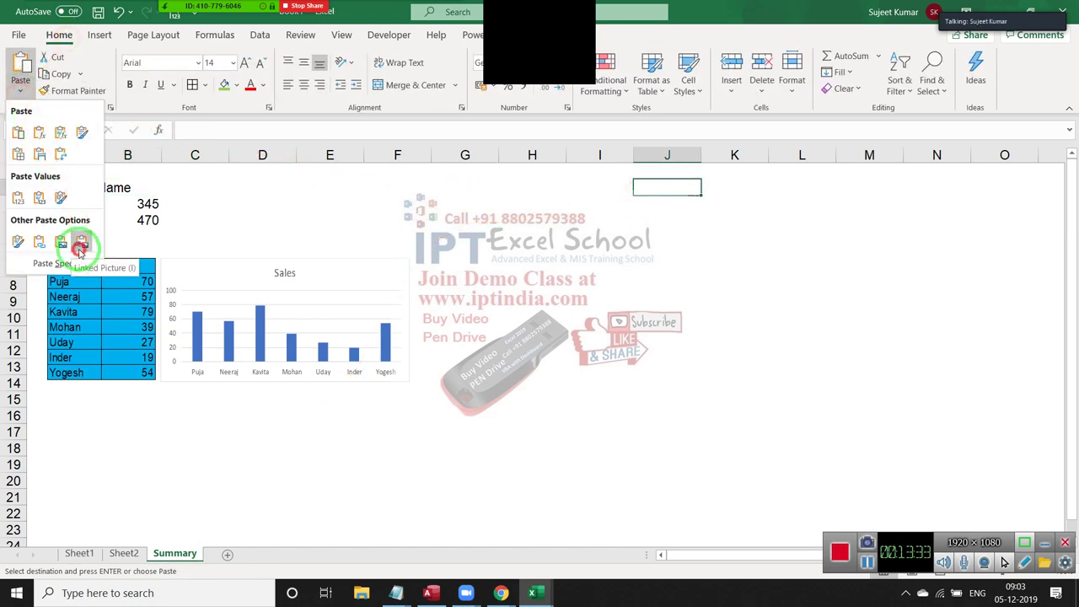
{"action": "left_click", "coordinate": [81, 240]}
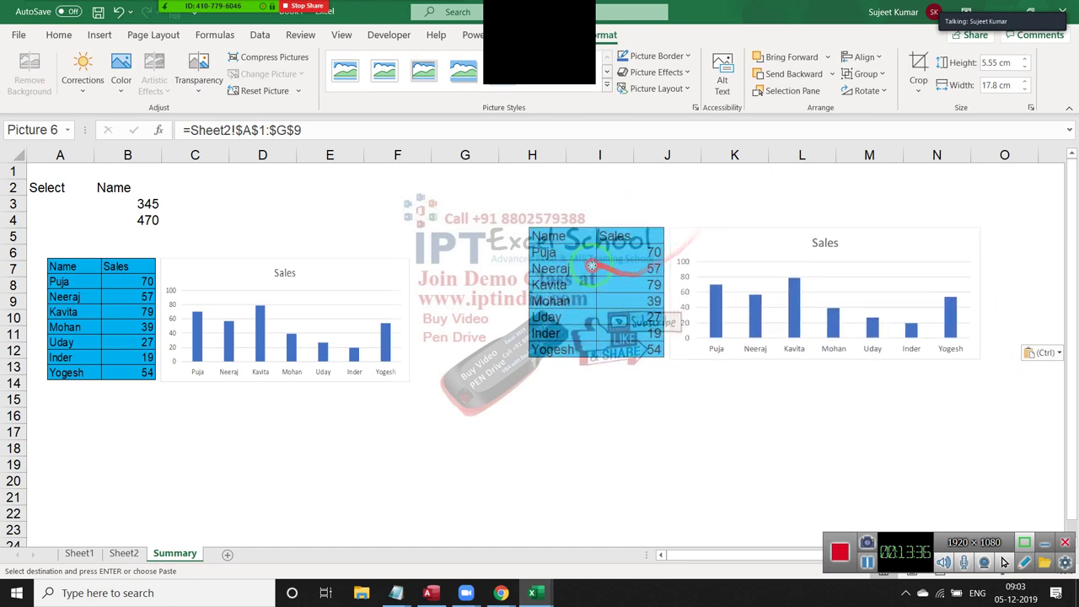
{"action": "left_click_drag", "start_coordinate": [701, 221], "coordinate": [557, 255]}
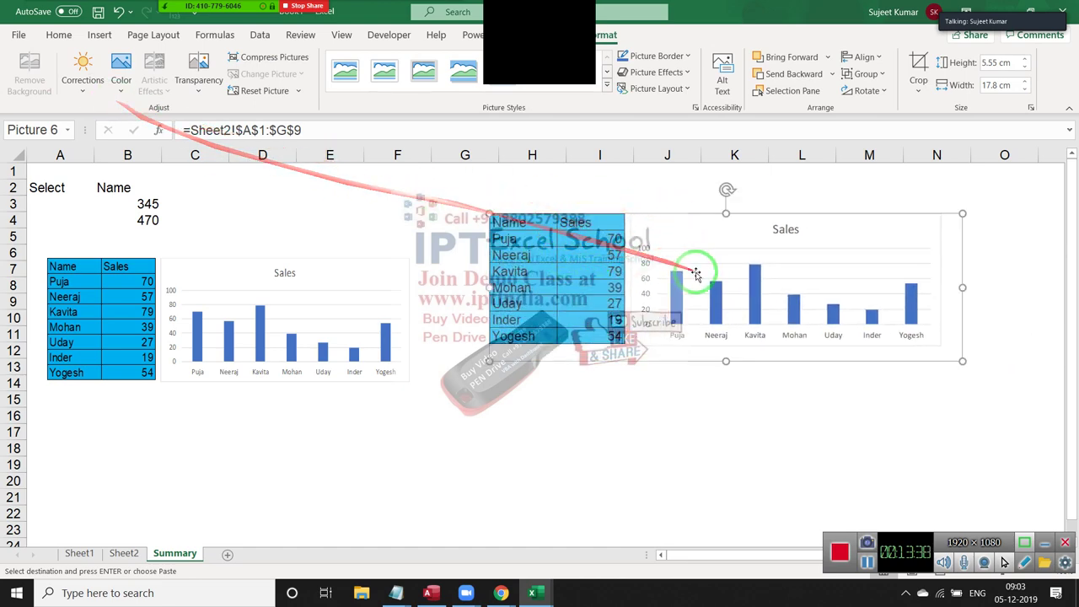
{"action": "mouse_move", "coordinate": [754, 300]}
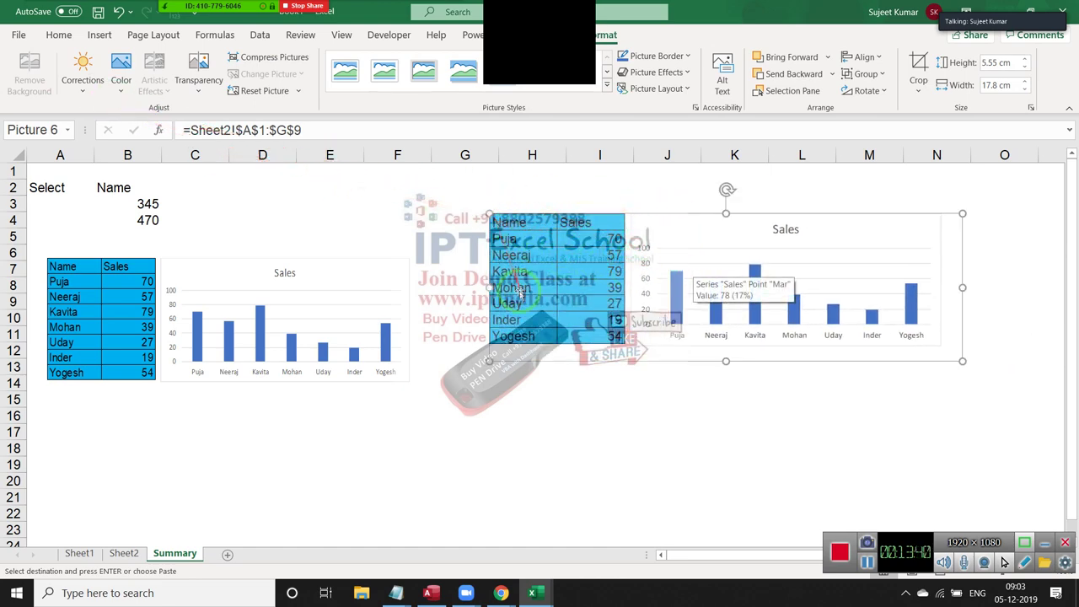
{"action": "left_click", "coordinate": [543, 354]}
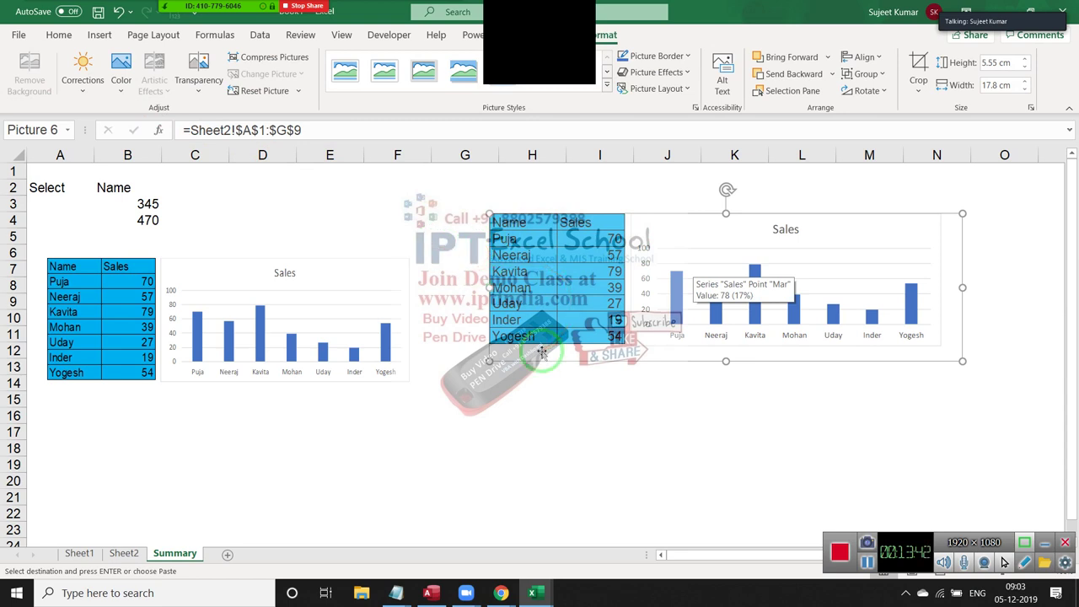
{"action": "left_click", "coordinate": [118, 189]}
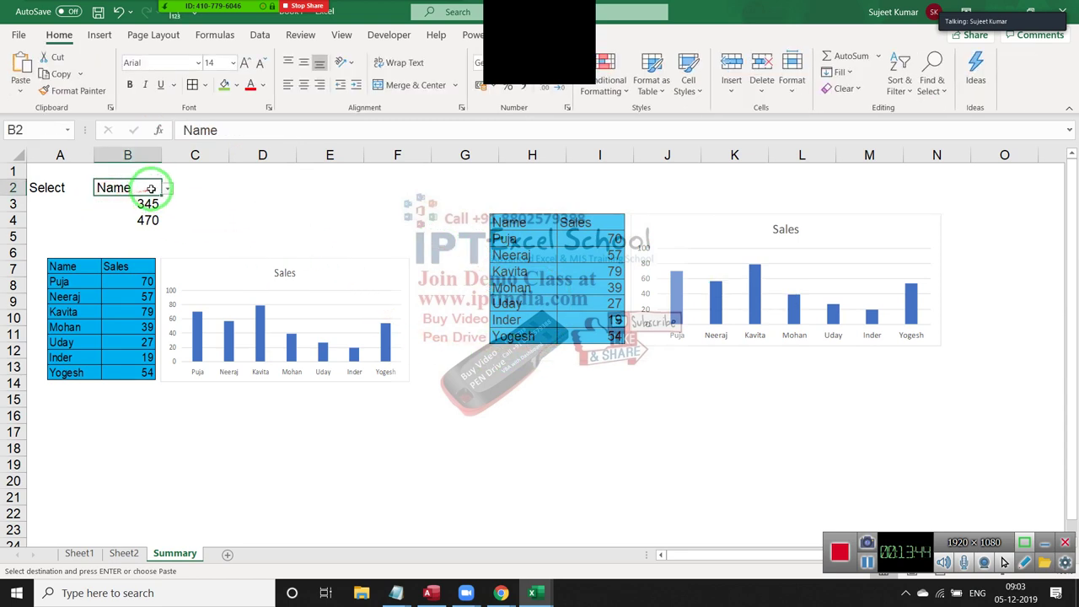
Set B2 to Month and relink the new picture to Sheet2!$A$14:$G$22.
{"action": "left_click", "coordinate": [166, 189]}
{"action": "left_click", "coordinate": [149, 212]}
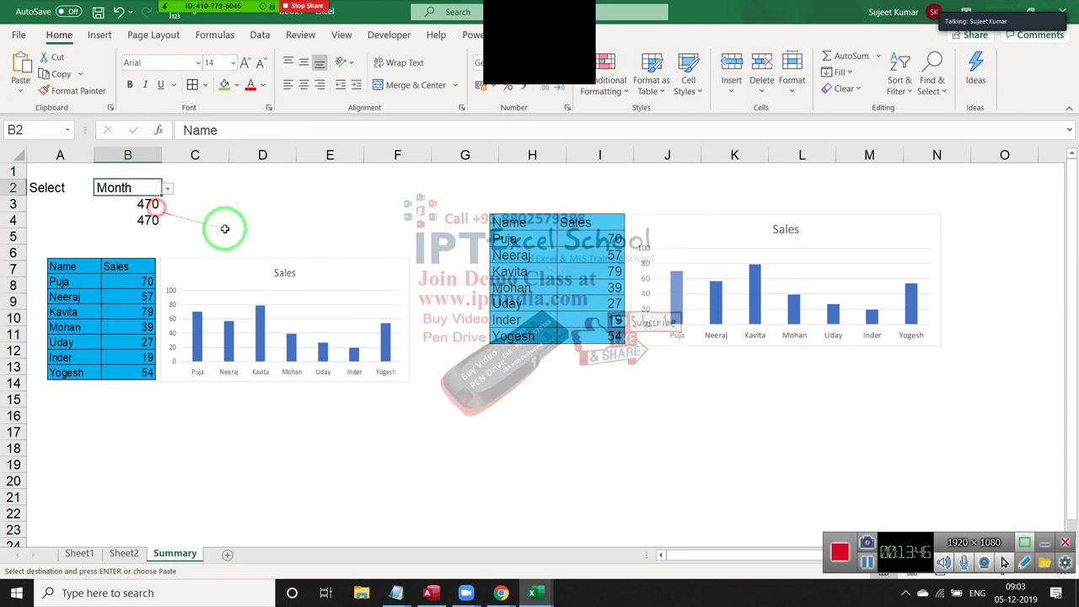
{"action": "left_click", "coordinate": [540, 319]}
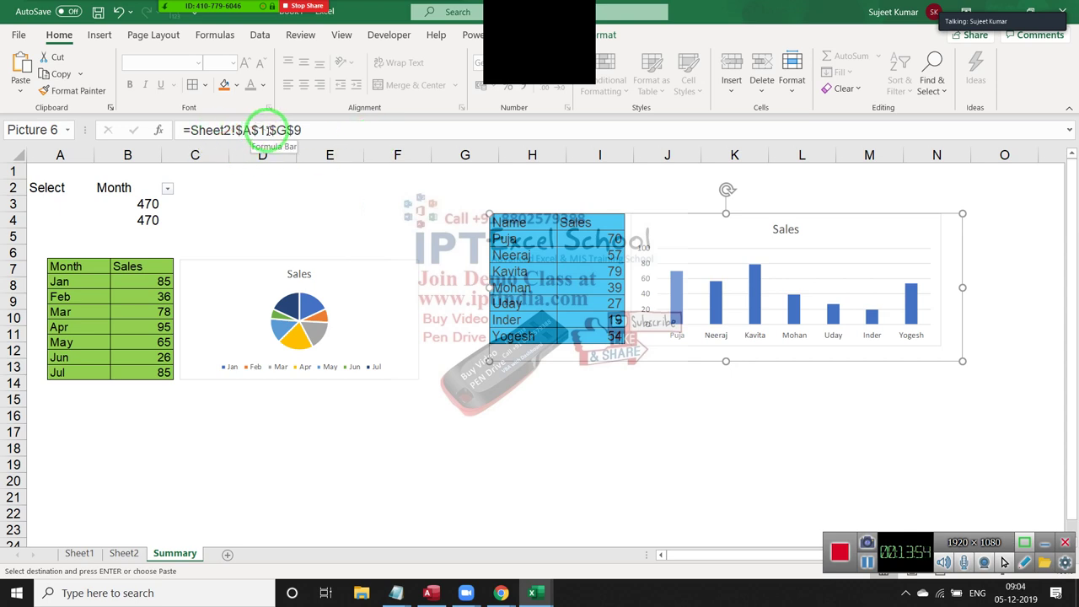
{"action": "left_click", "coordinate": [266, 130]}
{"action": "type", "text": "4"}
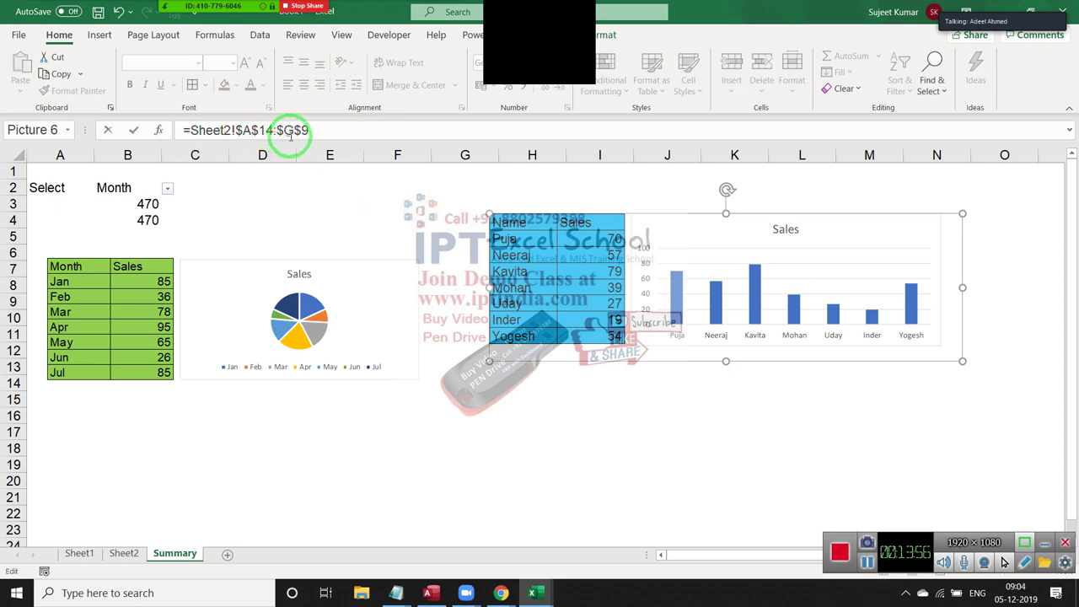
{"action": "left_click", "coordinate": [308, 130]}
{"action": "type", "text": "22"}
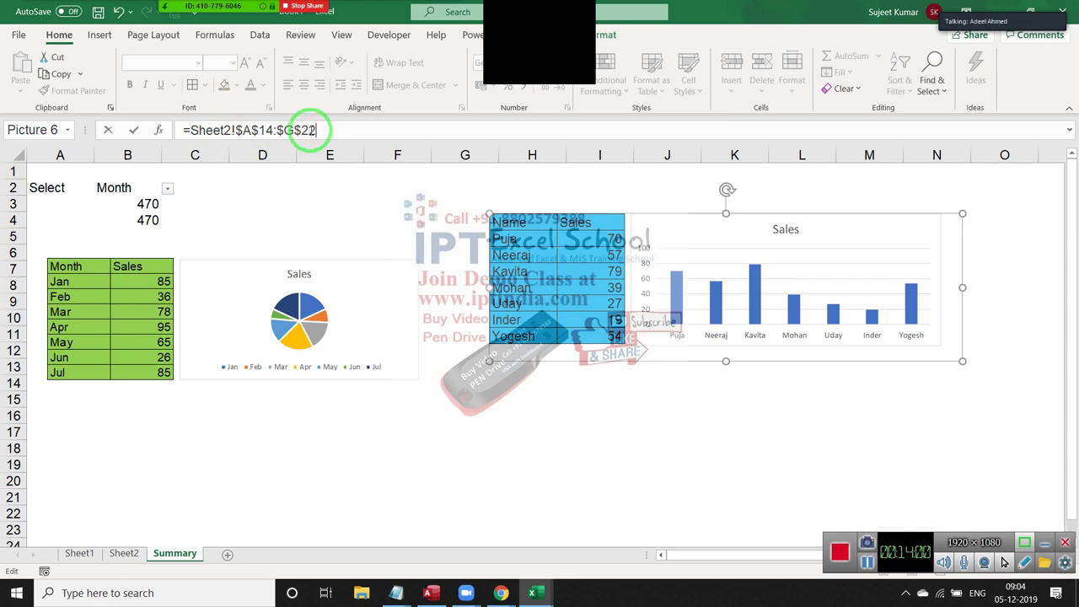
{"action": "key", "text": "Return"}
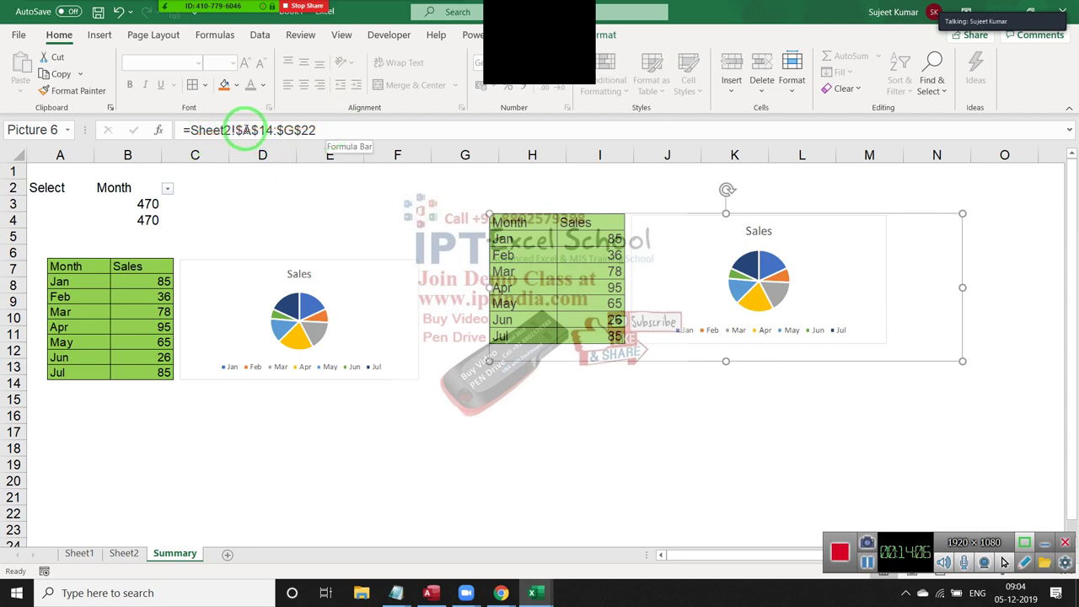
Recheck B2's Name/Month choices and switch to Sheet2.
{"action": "left_click", "coordinate": [124, 193]}
{"action": "left_click", "coordinate": [167, 189]}
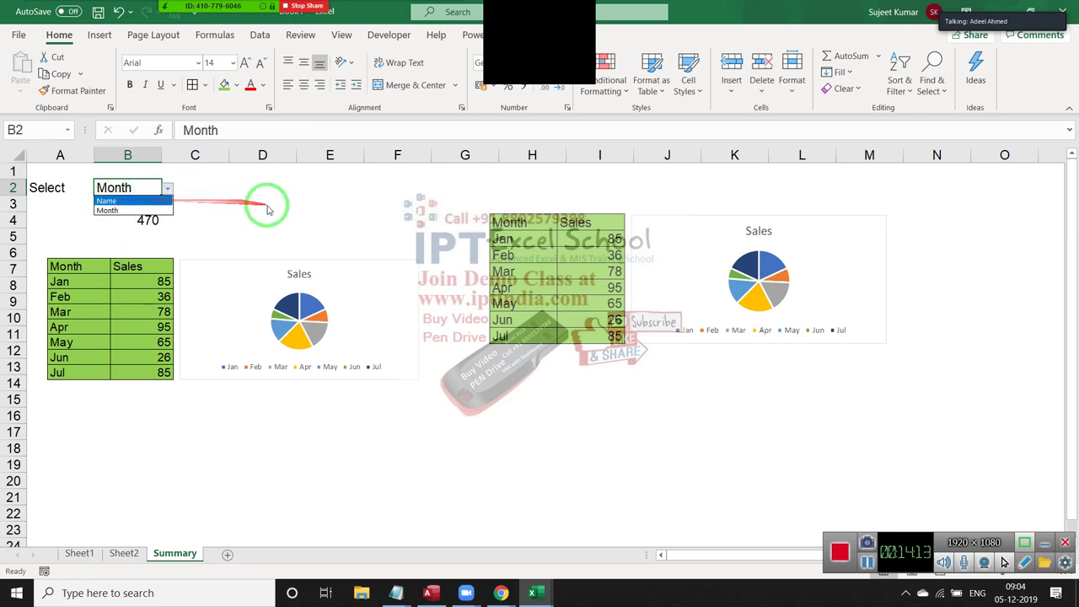
{"action": "left_click", "coordinate": [124, 553]}
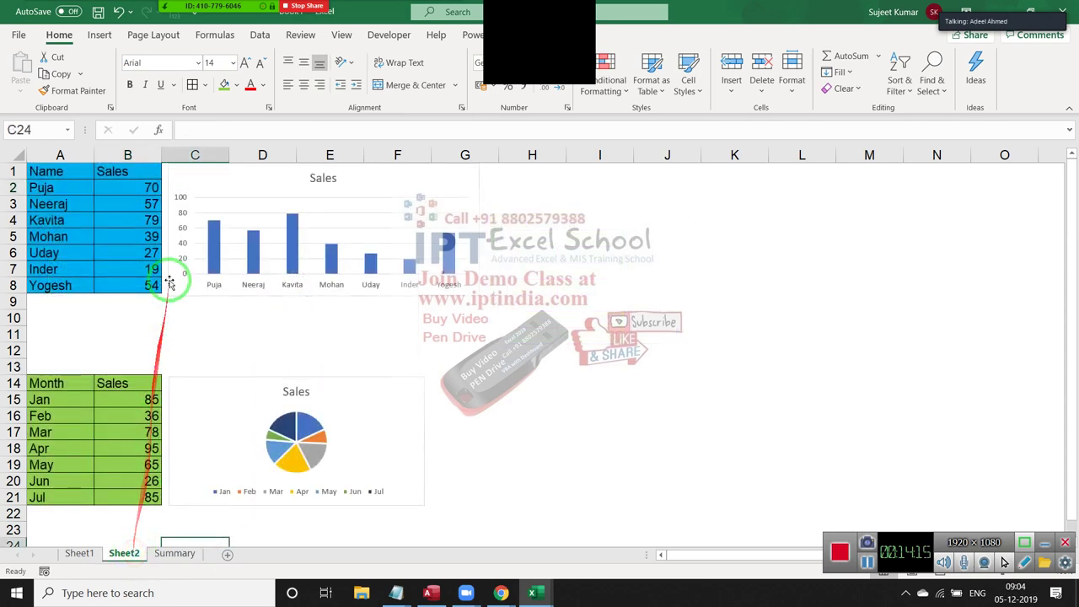
Select the Month table and pie chart on Sheet2, then cancel a new name definition.
{"action": "left_click", "coordinate": [60, 367]}
{"action": "mouse_move", "coordinate": [60, 384]}
{"action": "left_mouse_down"}
{"action": "mouse_move", "coordinate": [405, 490]}
{"action": "mouse_move", "coordinate": [406, 501]}
{"action": "left_mouse_up"}
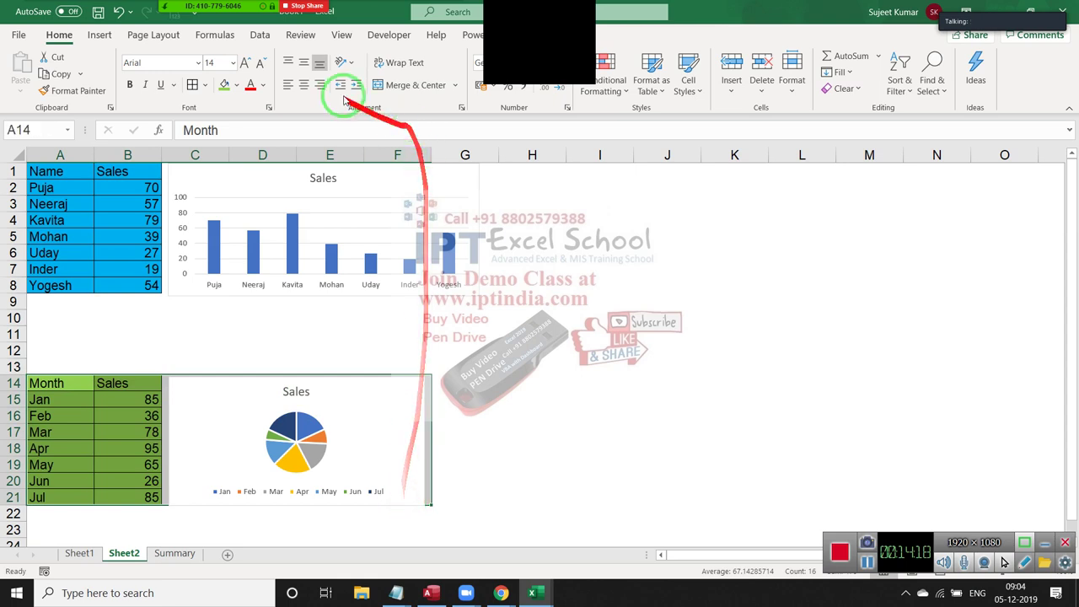
{"action": "left_click", "coordinate": [215, 35]}
{"action": "left_click", "coordinate": [455, 56]}
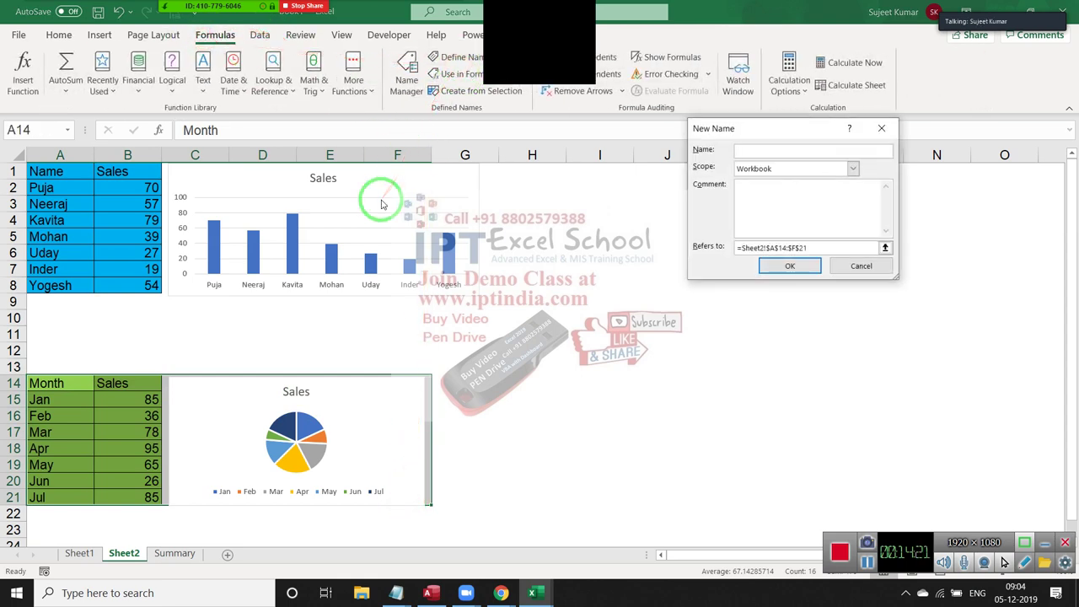
{"action": "key", "text": "Escape"}
Inspect the Month and Name references in Name Manager, then select the Summary picture.
{"action": "left_click", "coordinate": [406, 76]}
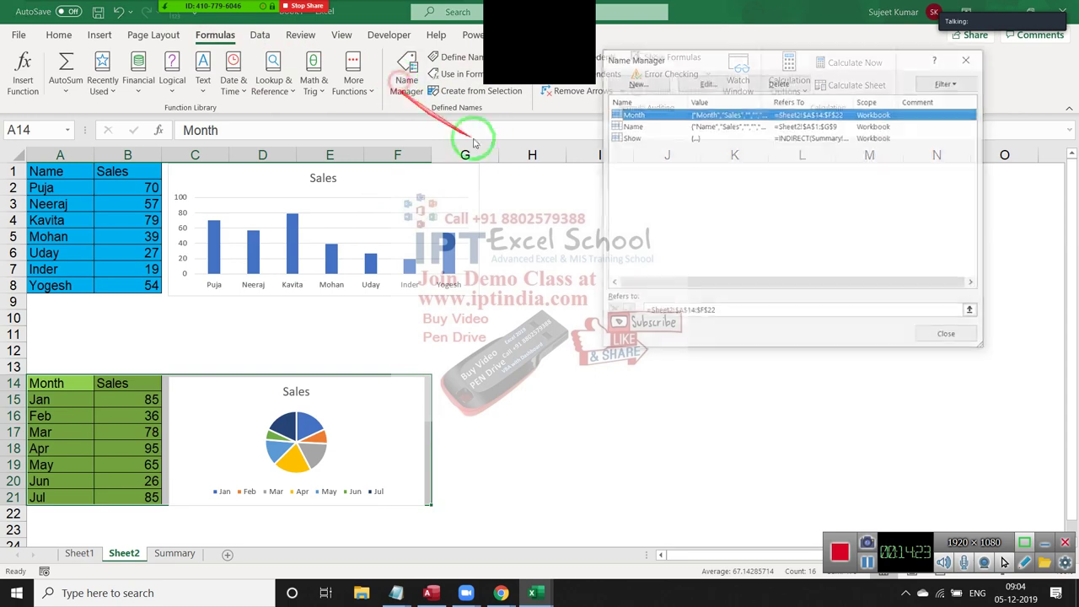
{"action": "left_click", "coordinate": [650, 113]}
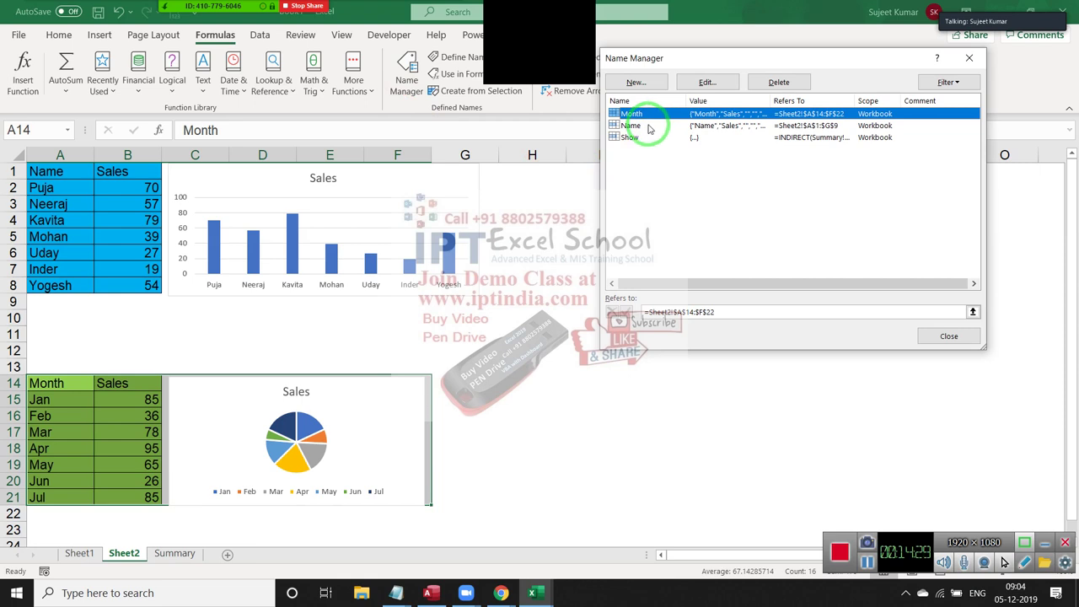
{"action": "left_click", "coordinate": [649, 127]}
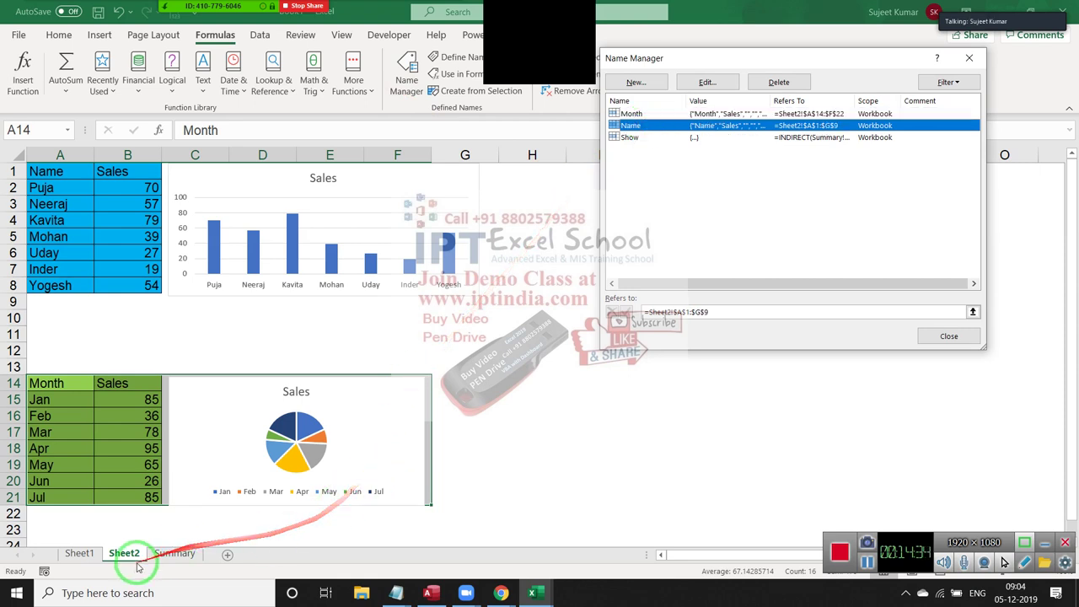
{"action": "key", "text": "Escape"}
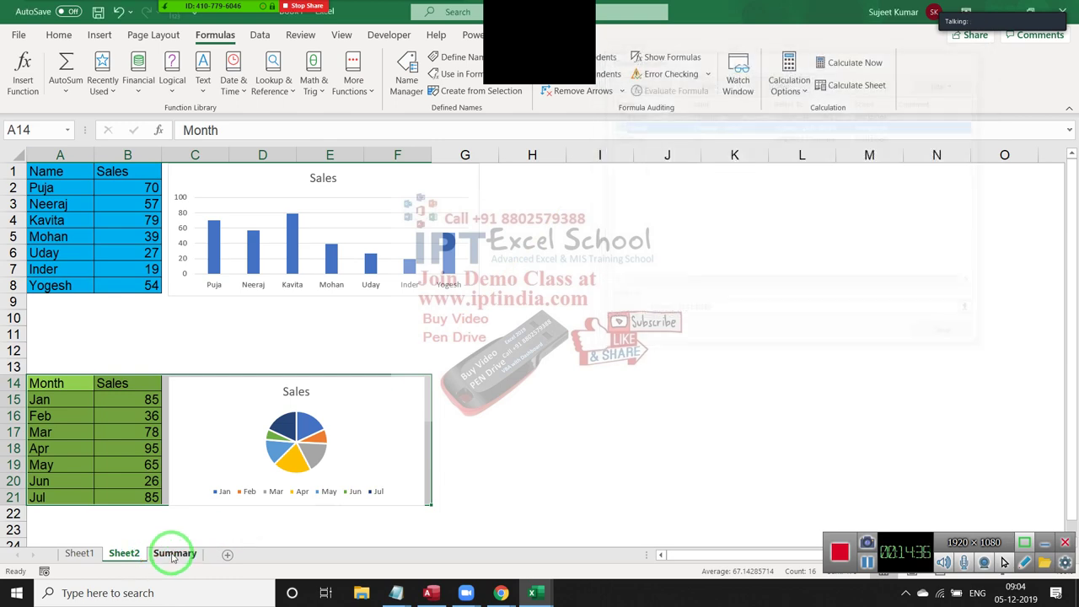
{"action": "left_click", "coordinate": [173, 554]}
{"action": "left_click", "coordinate": [556, 253]}
Relink the second picture to =Name, then to =Month, and deselect it.
{"action": "left_click_drag", "start_coordinate": [311, 129], "coordinate": [187, 130]}
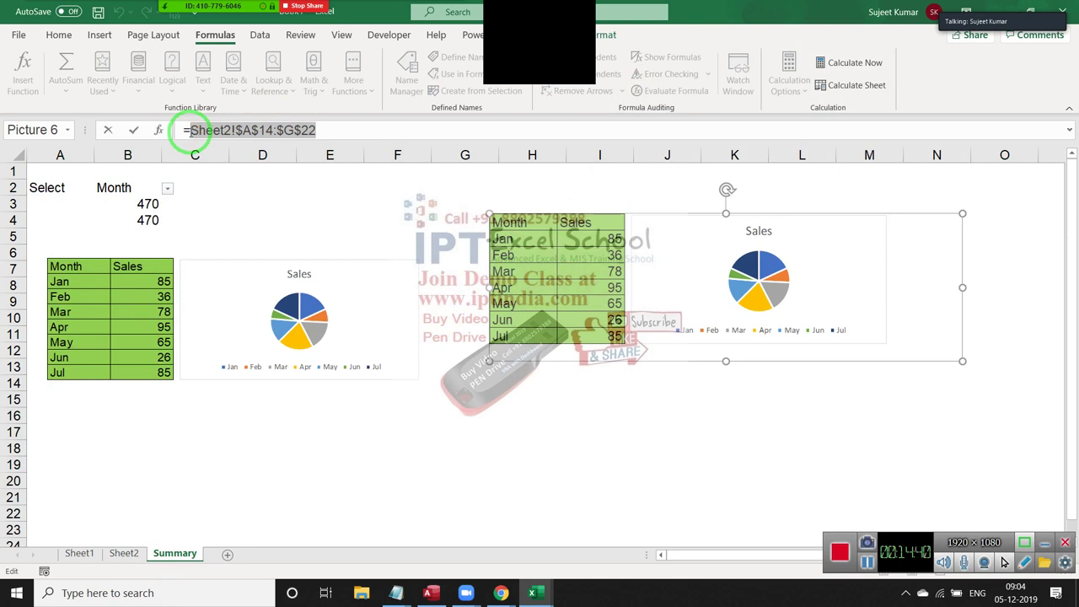
{"action": "type", "text": "Name"}
{"action": "key", "text": "Return"}
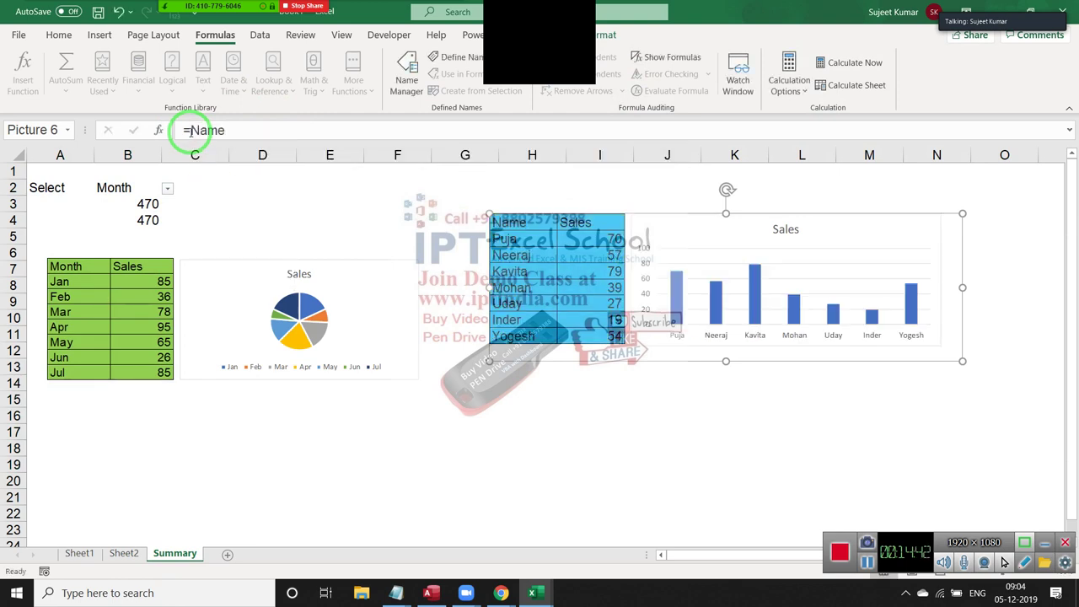
{"action": "left_click", "coordinate": [192, 127]}
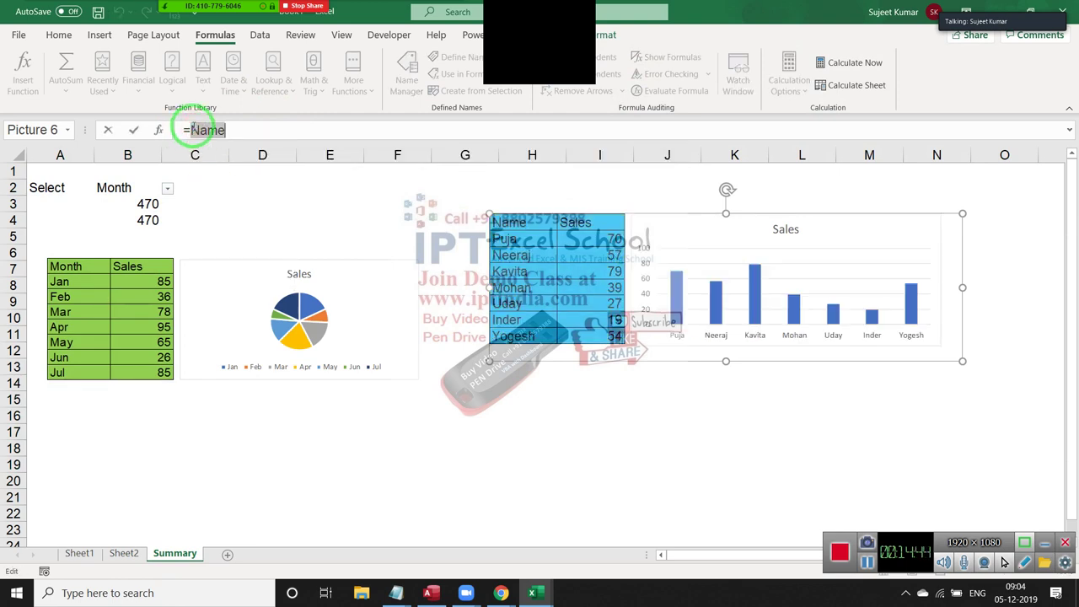
{"action": "type", "text": "Month"}
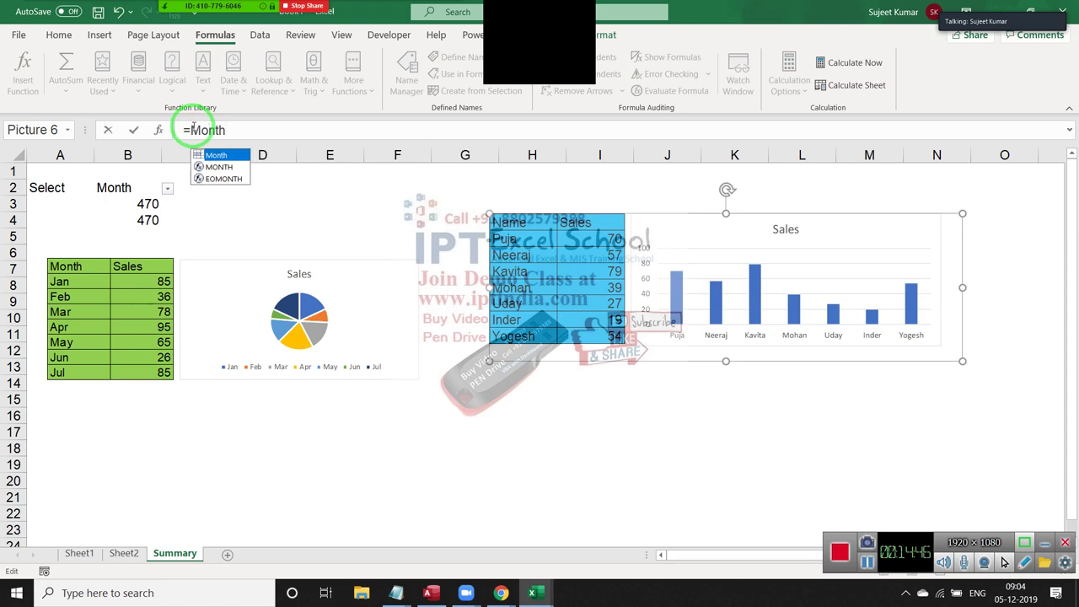
{"action": "key", "text": "Return"}
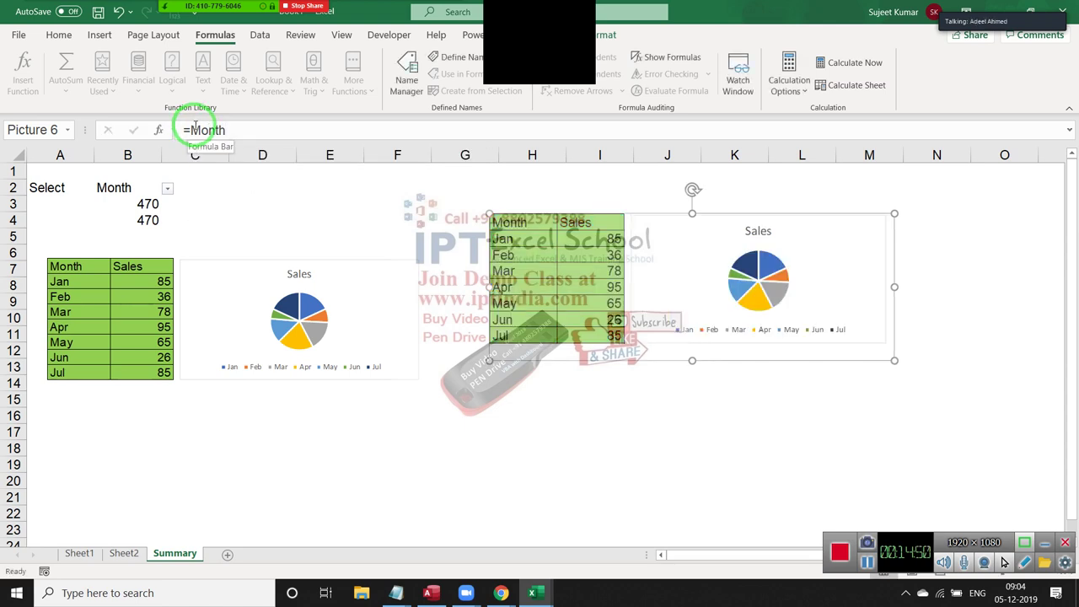
{"action": "mouse_move", "coordinate": [527, 283]}
{"action": "left_mouse_down"}
{"action": "mouse_move", "coordinate": [221, 129]}
{"action": "mouse_move", "coordinate": [126, 183]}
{"action": "left_mouse_up"}
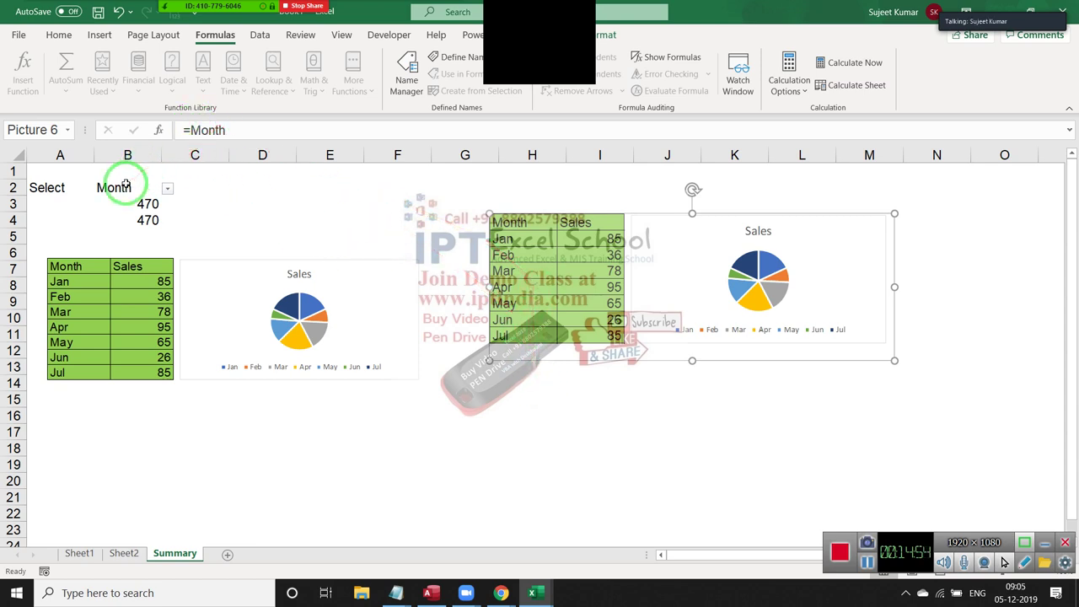
{"action": "left_click", "coordinate": [208, 218]}
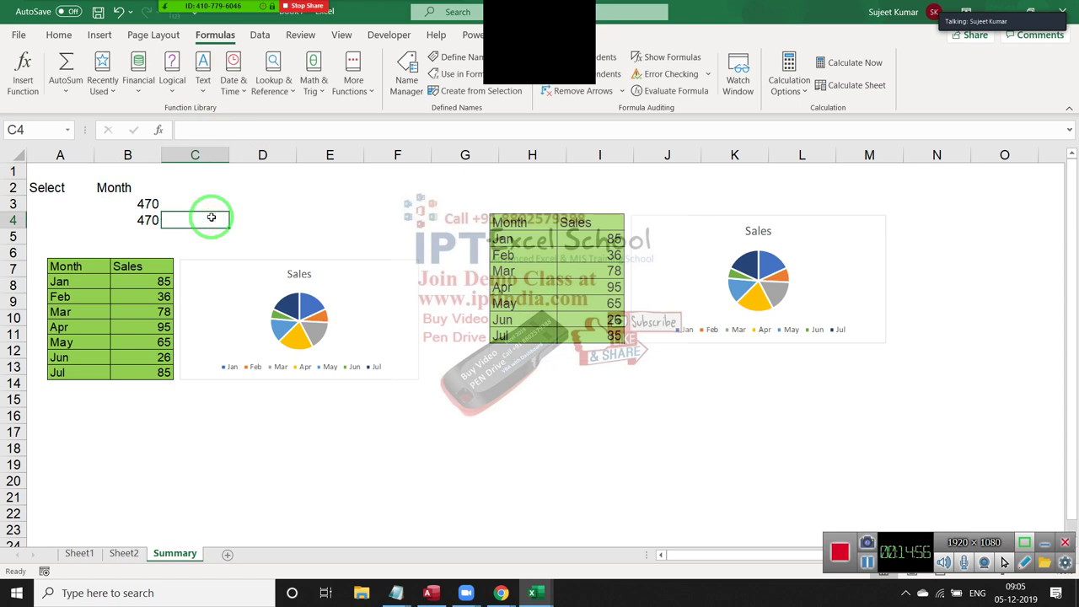
{"action": "left_click", "coordinate": [116, 185]}
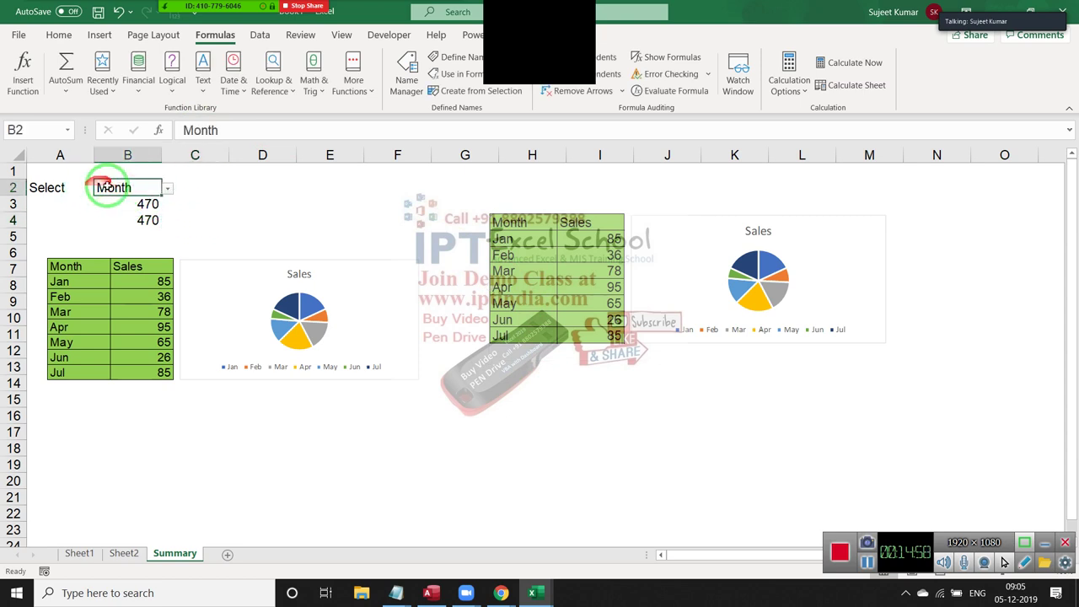
{"action": "left_click", "coordinate": [691, 218]}
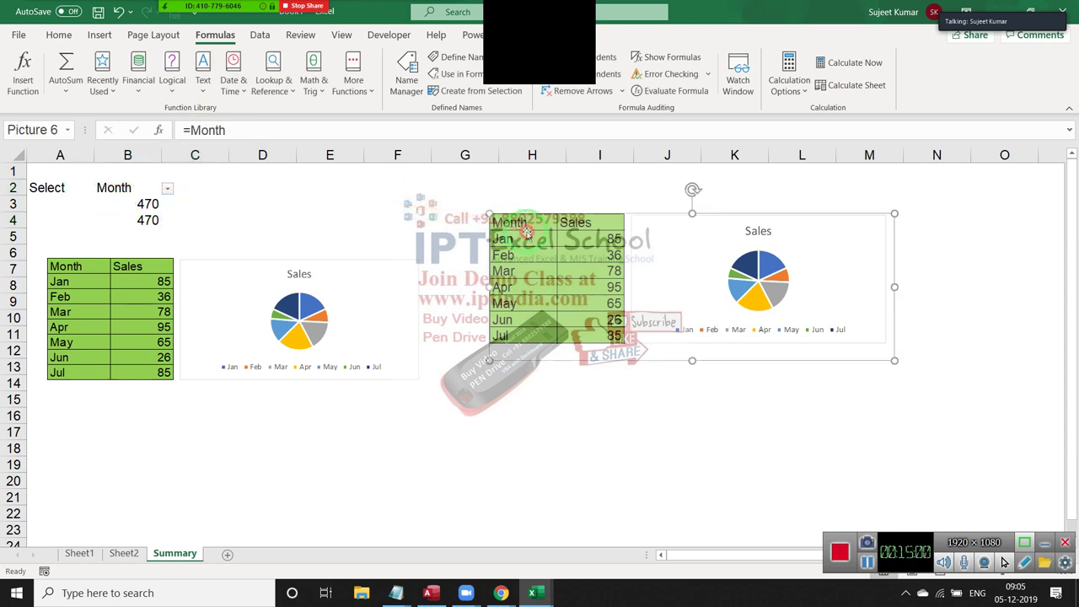
{"action": "double_click", "coordinate": [140, 202]}
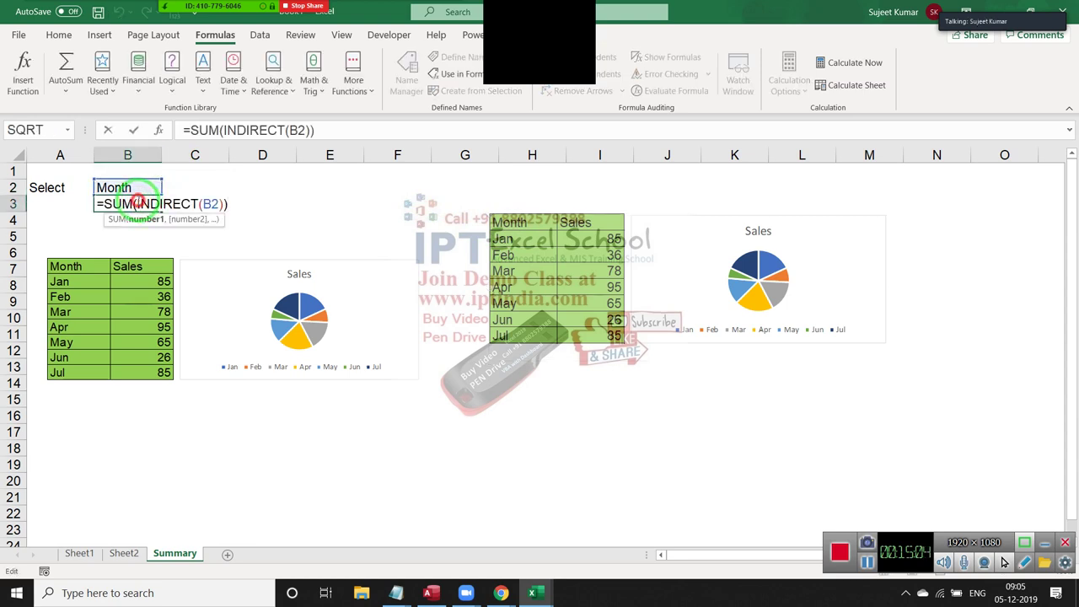
{"action": "left_click_drag", "start_coordinate": [138, 203], "coordinate": [219, 204]}
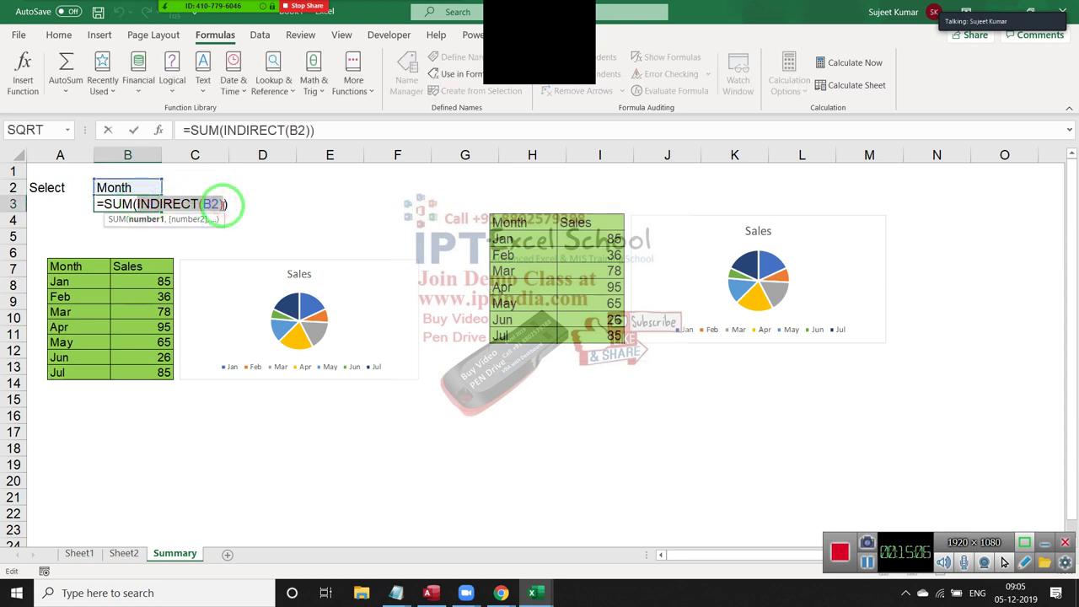
{"action": "key", "text": "ctrl+Return"}
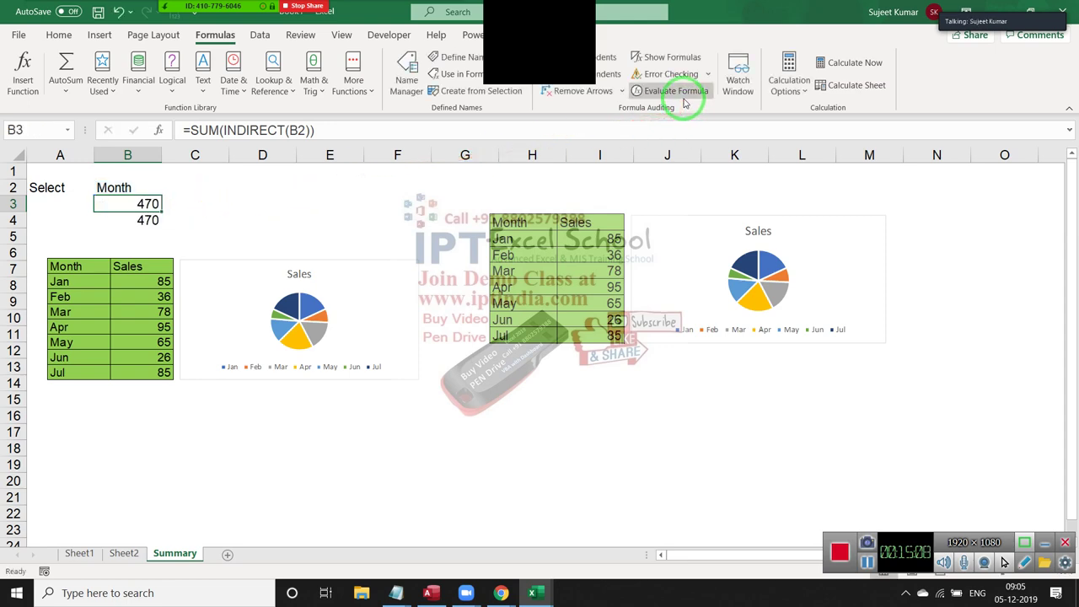
{"action": "left_click", "coordinate": [683, 96]}
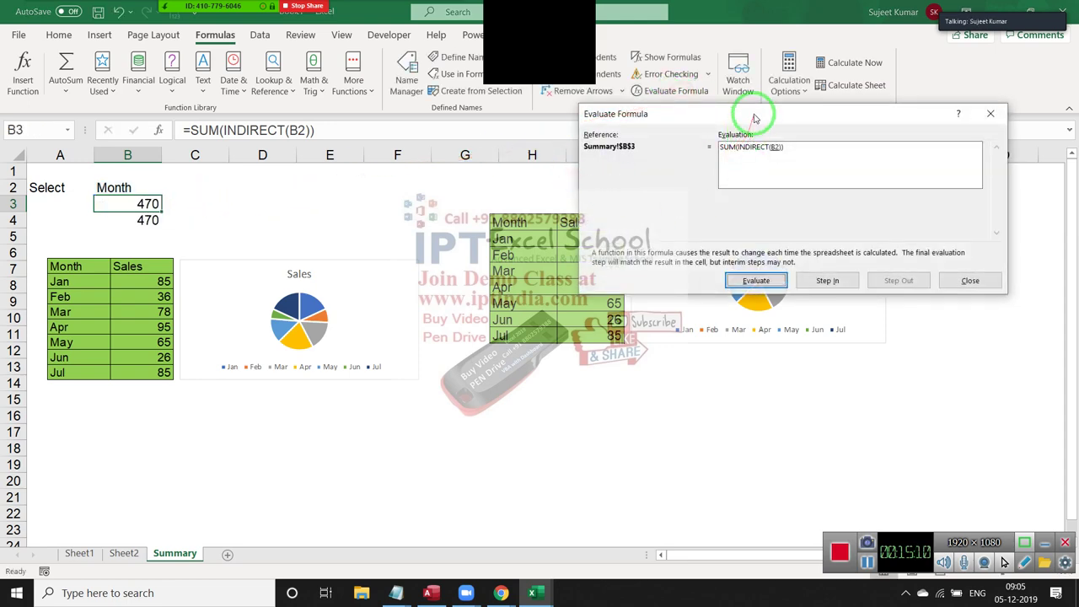
{"action": "left_click_drag", "start_coordinate": [753, 111], "coordinate": [606, 130]}
{"action": "left_click", "coordinate": [608, 295]}
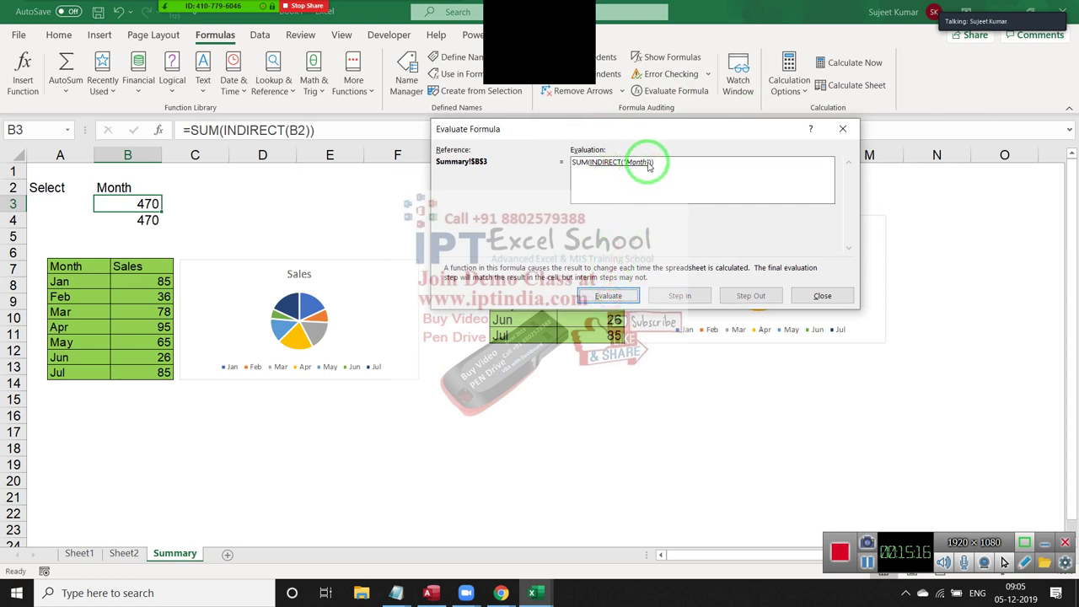
{"action": "left_click", "coordinate": [609, 300]}
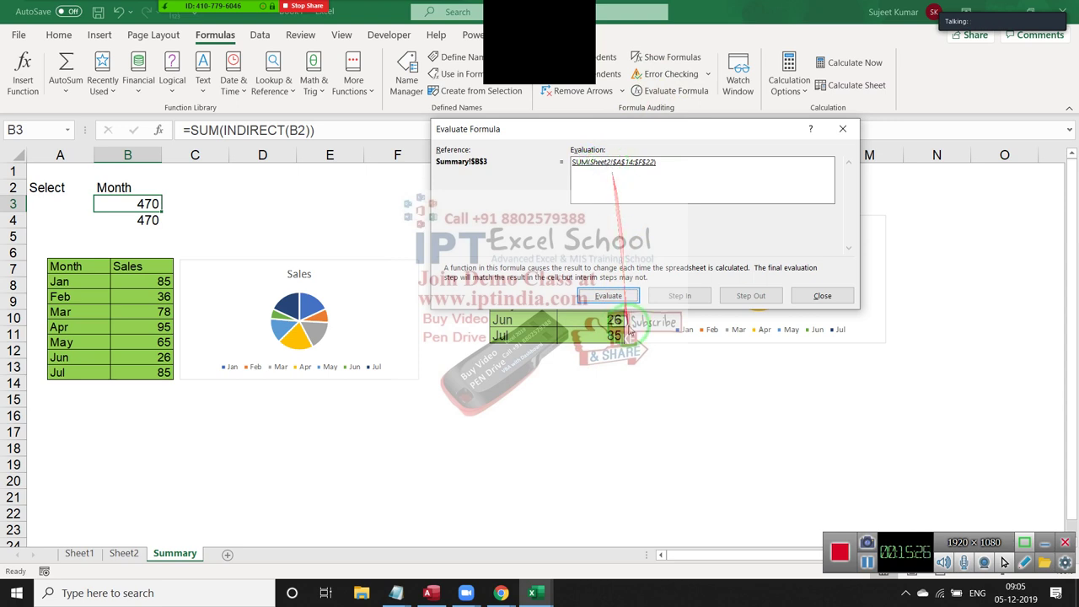
Close the formula evaluation, review the picture's =Month formula, and cancel a new name for E4.
{"action": "key", "text": "Escape"}
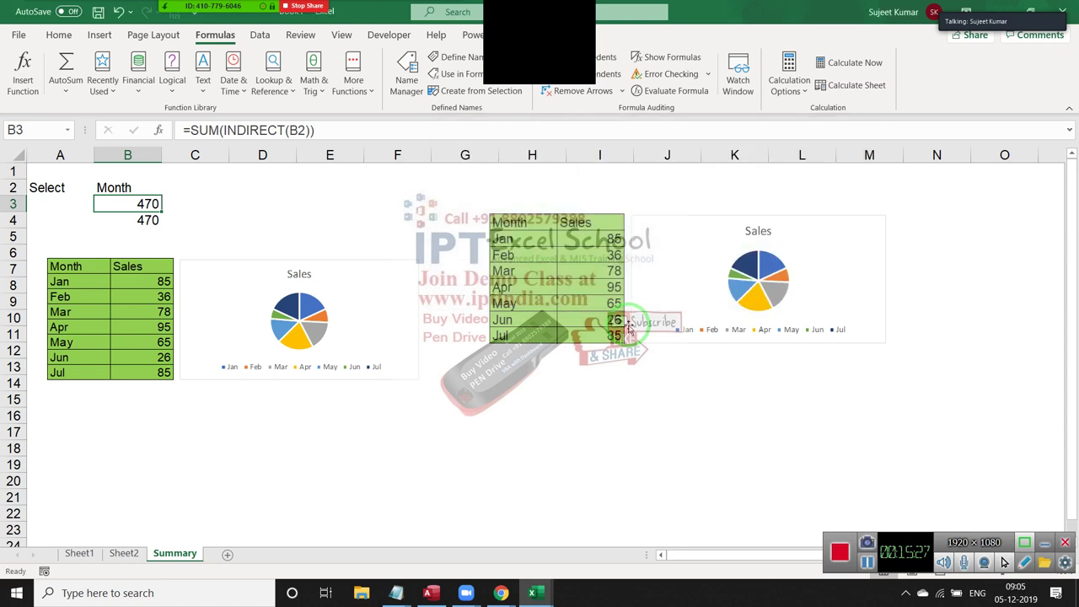
{"action": "left_click", "coordinate": [602, 302]}
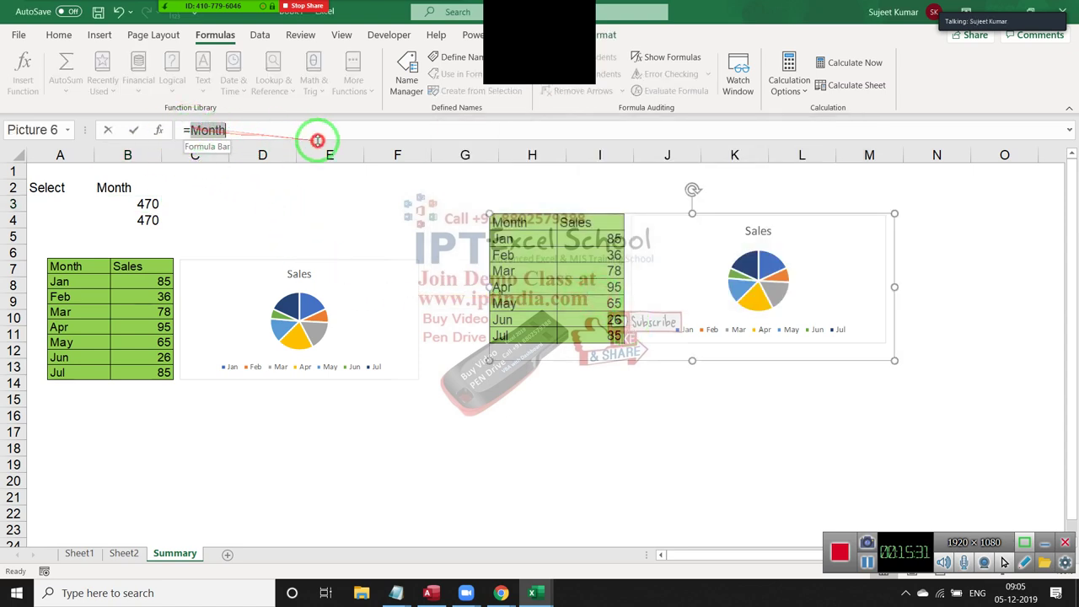
{"action": "left_click_drag", "start_coordinate": [190, 128], "coordinate": [305, 167]}
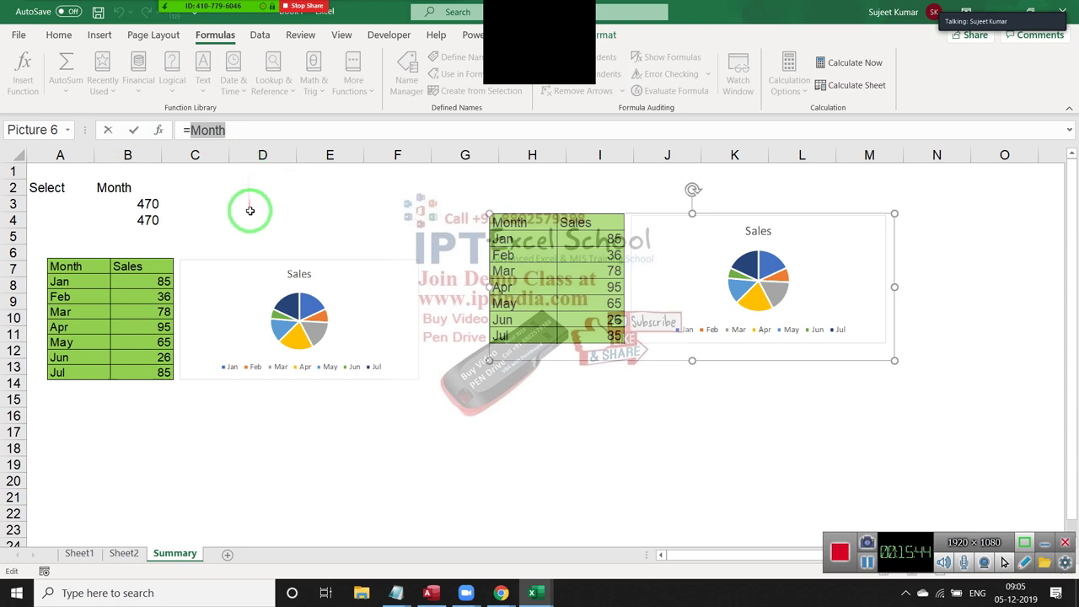
{"action": "left_click", "coordinate": [331, 222]}
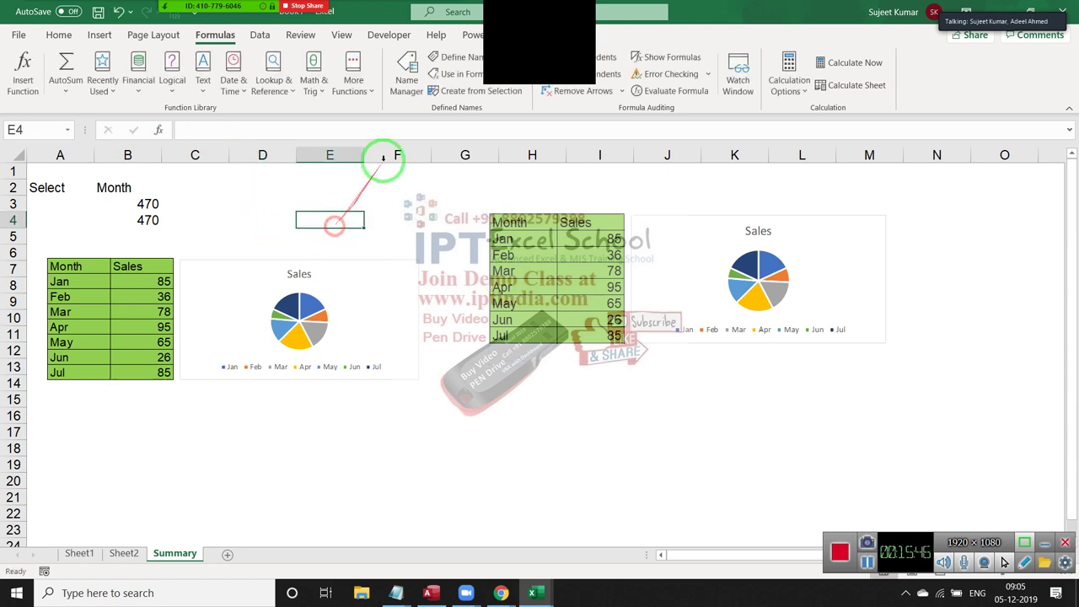
{"action": "left_click", "coordinate": [442, 59]}
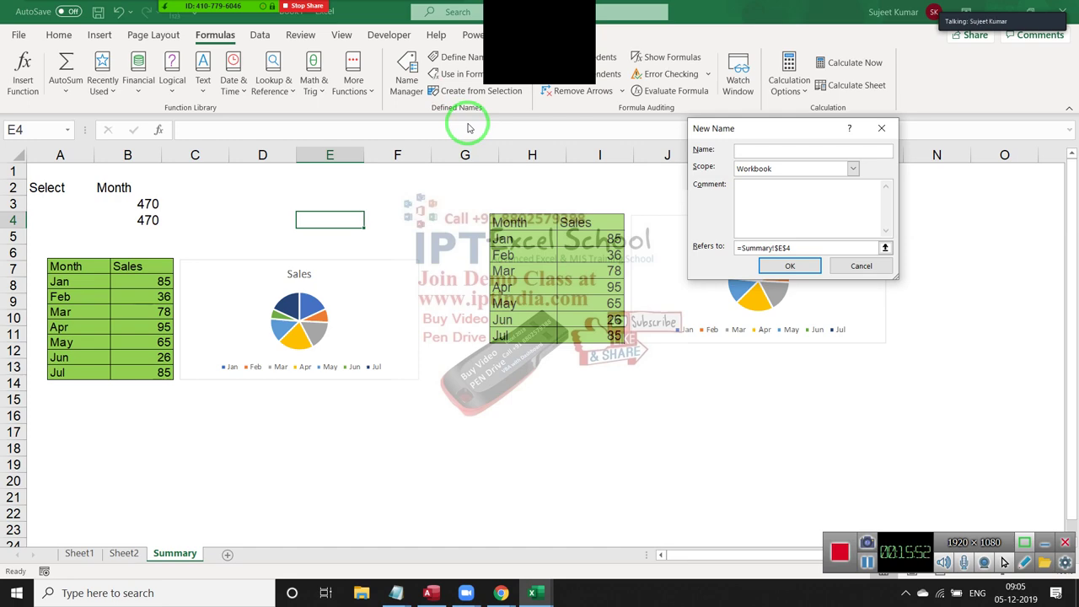
{"action": "key", "text": "Escape"}
Confirm in Name Manager that Show refers to =INDIRECT(Summary!$B$2), then select the linked picture.
{"action": "left_click", "coordinate": [407, 74]}
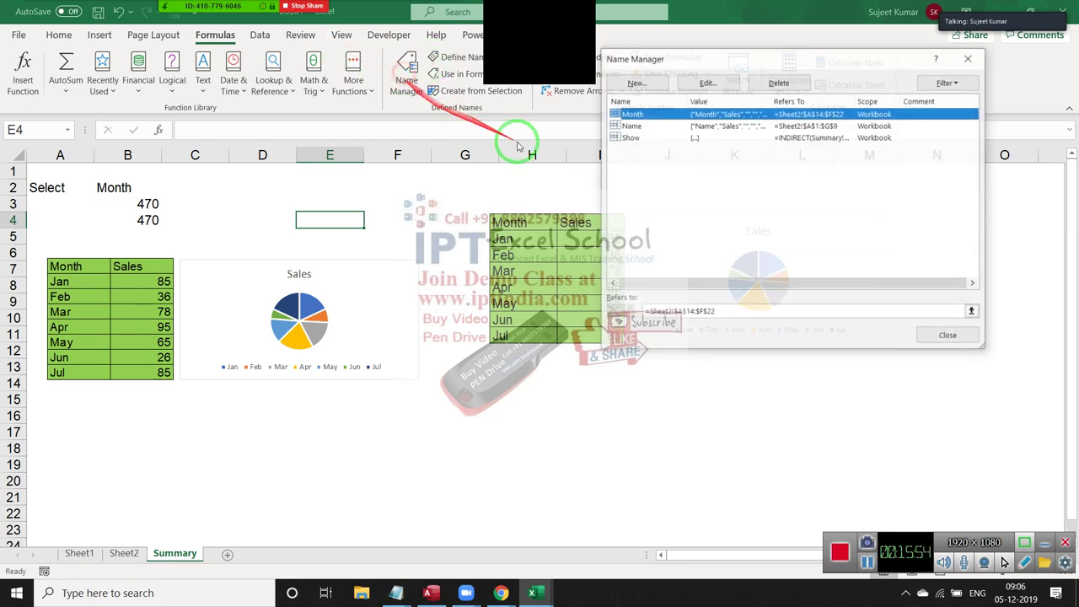
{"action": "left_click", "coordinate": [634, 138]}
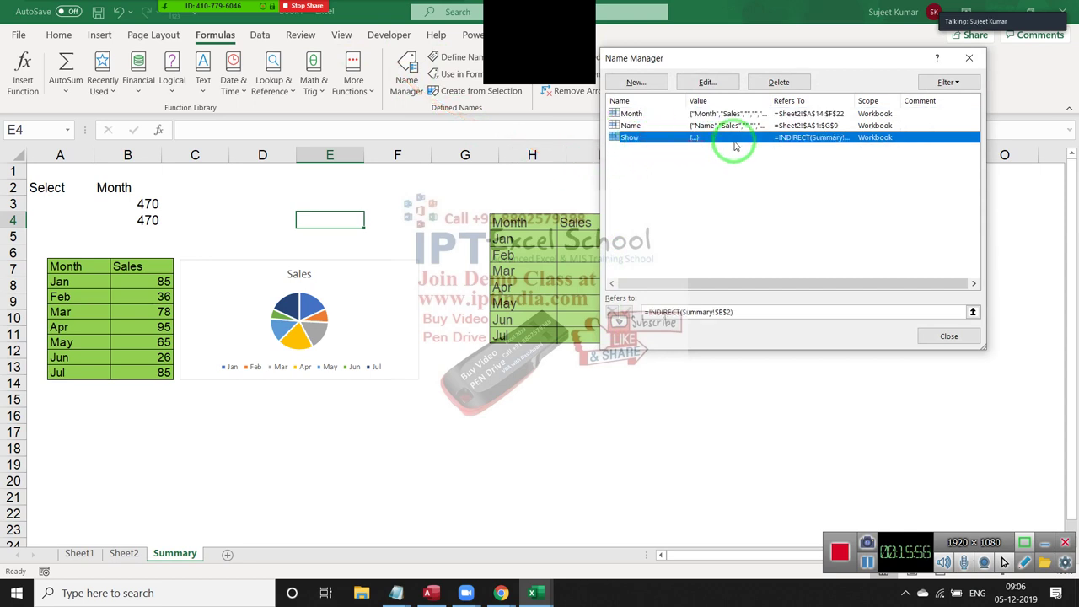
{"action": "mouse_move", "coordinate": [735, 147]}
{"action": "left_mouse_down"}
{"action": "mouse_move", "coordinate": [737, 251]}
{"action": "mouse_move", "coordinate": [668, 191]}
{"action": "left_mouse_up"}
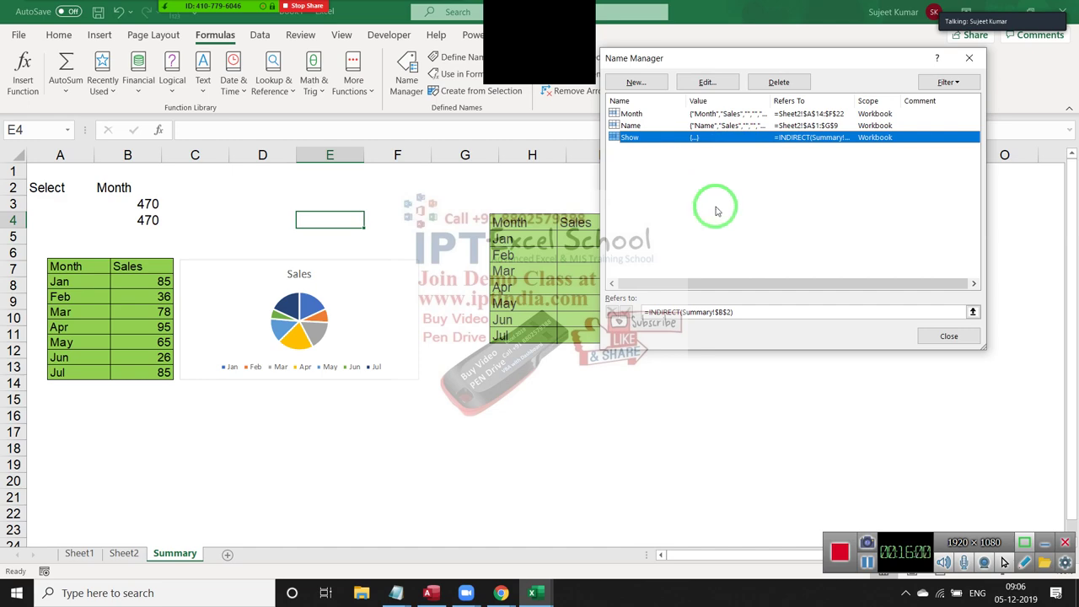
{"action": "left_click", "coordinate": [695, 313]}
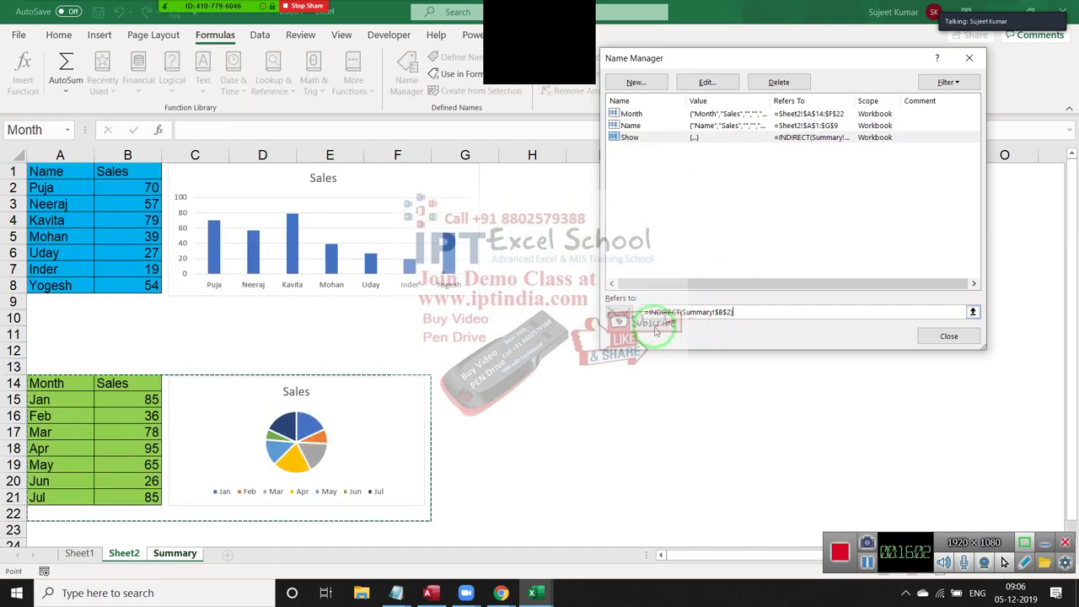
{"action": "left_click", "coordinate": [721, 313]}
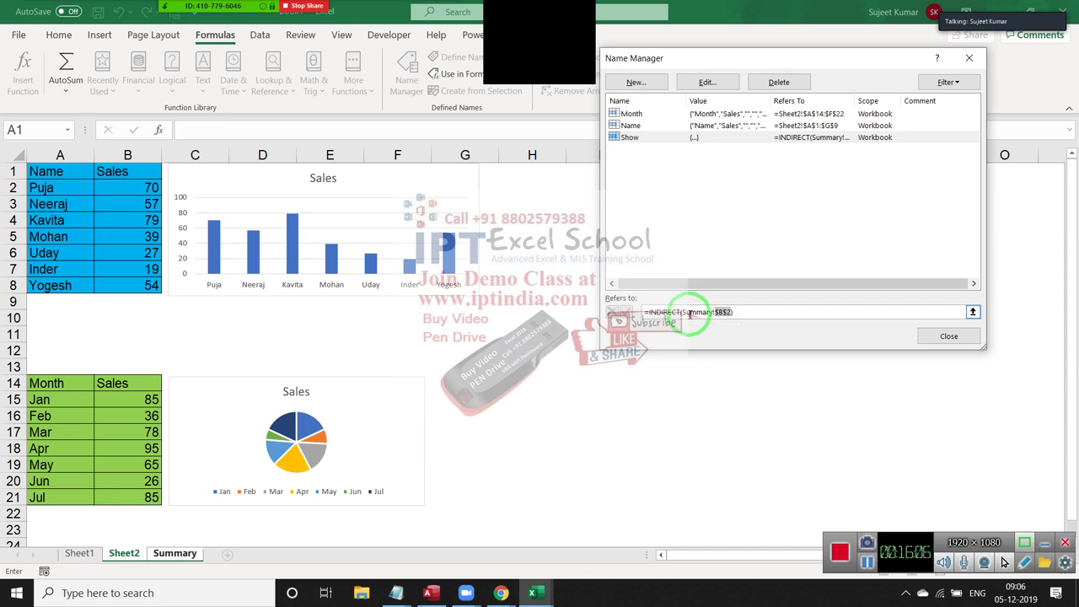
{"action": "left_click", "coordinate": [685, 313]}
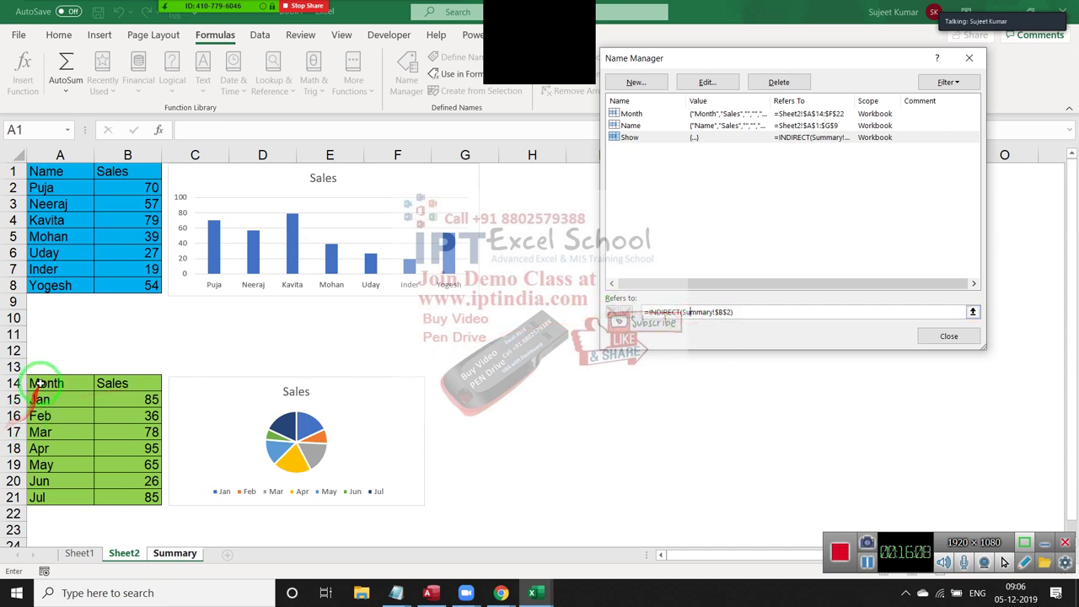
{"action": "left_click", "coordinate": [316, 494]}
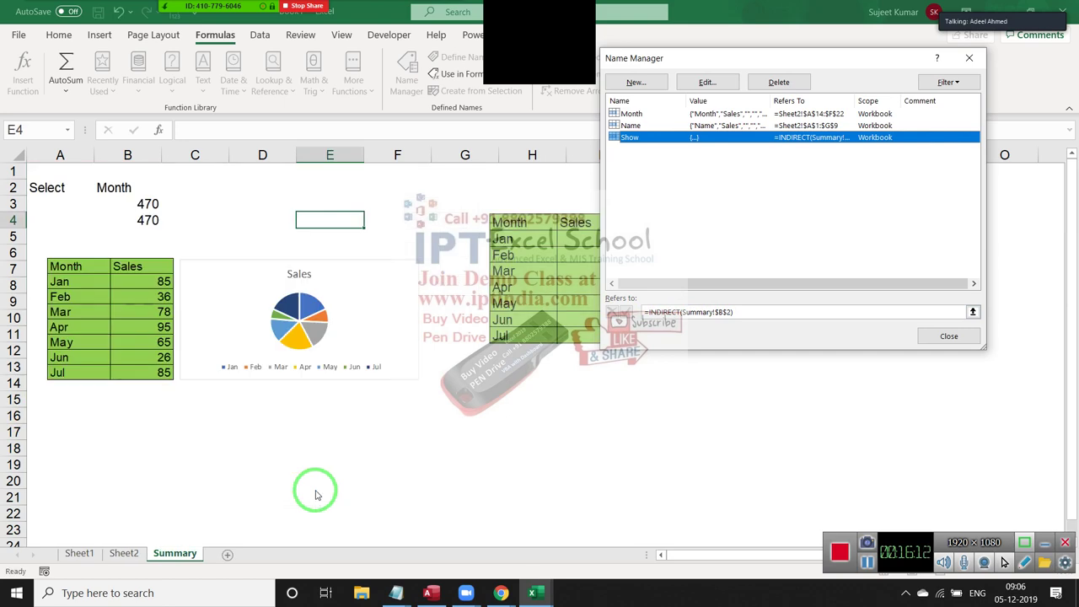
{"action": "key", "text": "Escape"}
{"action": "left_click", "coordinate": [645, 282]}
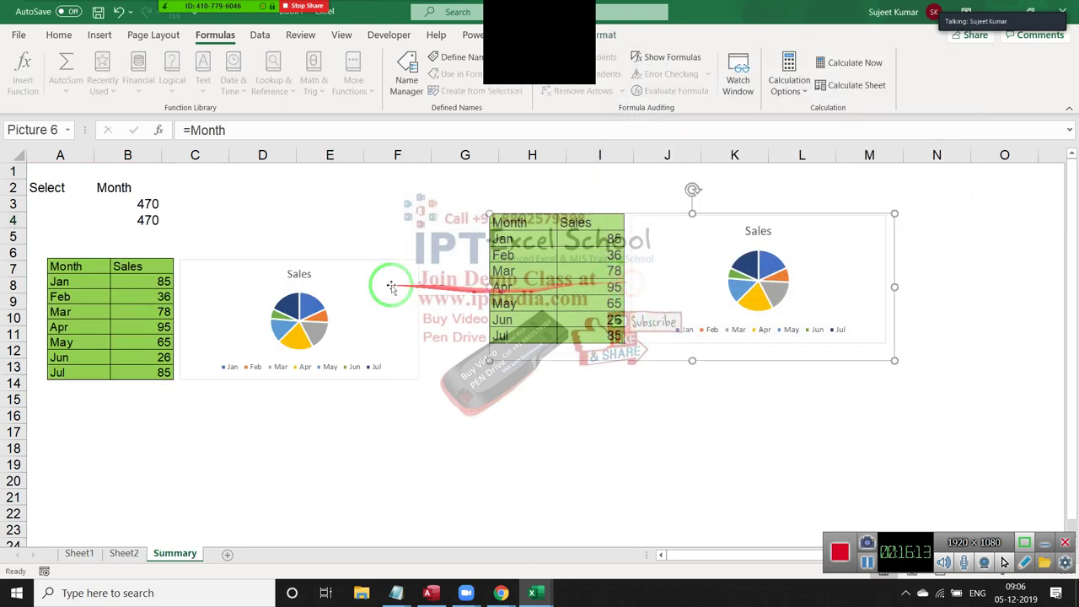
Change the picture's formula to =Show and set B2 to Name.
{"action": "double_click", "coordinate": [207, 130]}
{"action": "type", "text": "sh"}
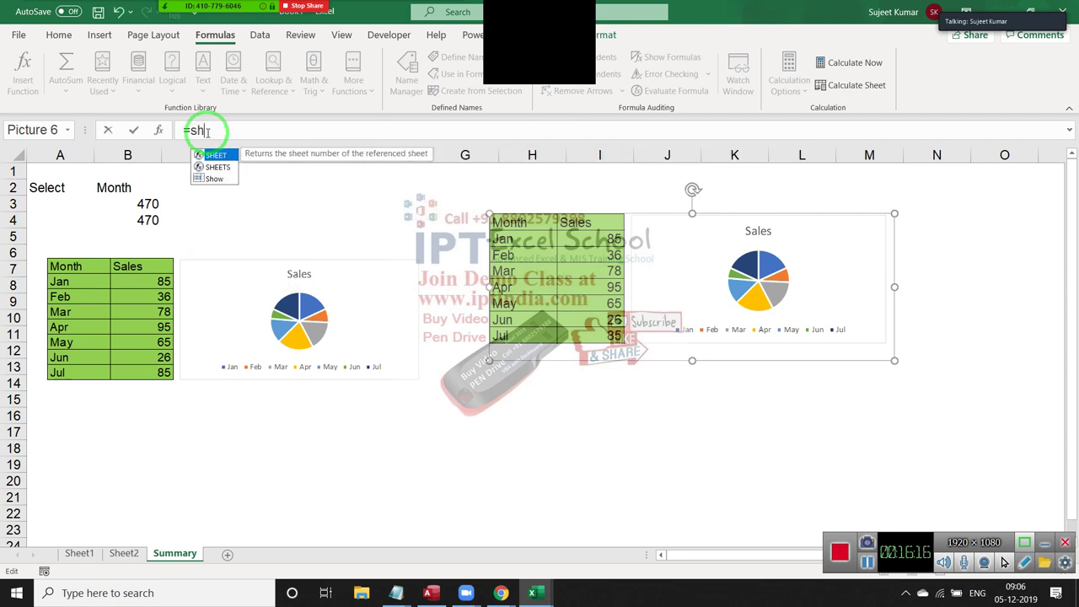
{"action": "type", "text": "ow"}
{"action": "key", "text": "Return"}
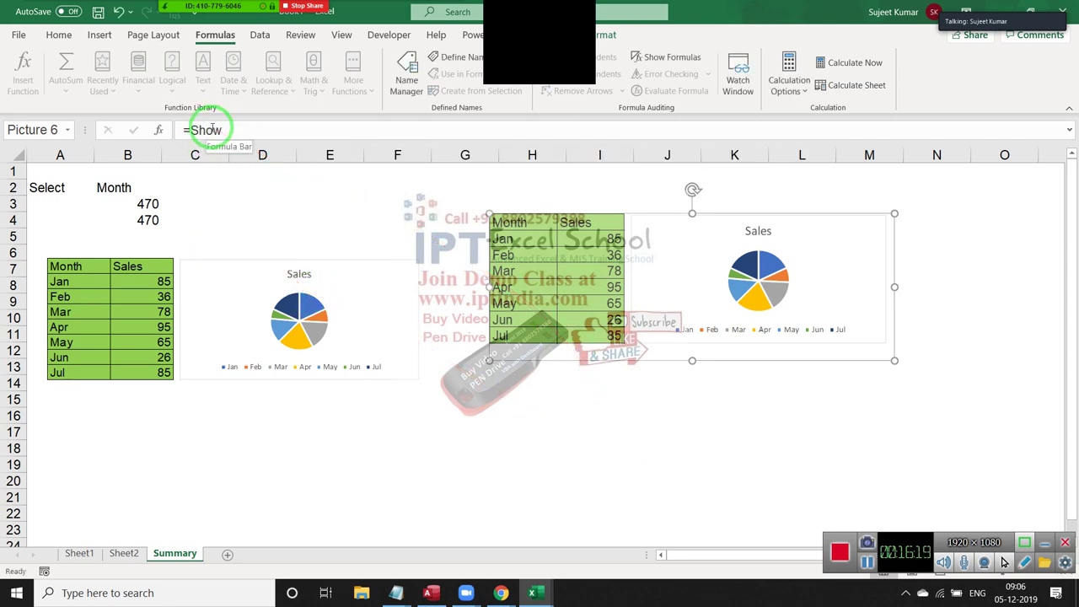
{"action": "left_click", "coordinate": [111, 189]}
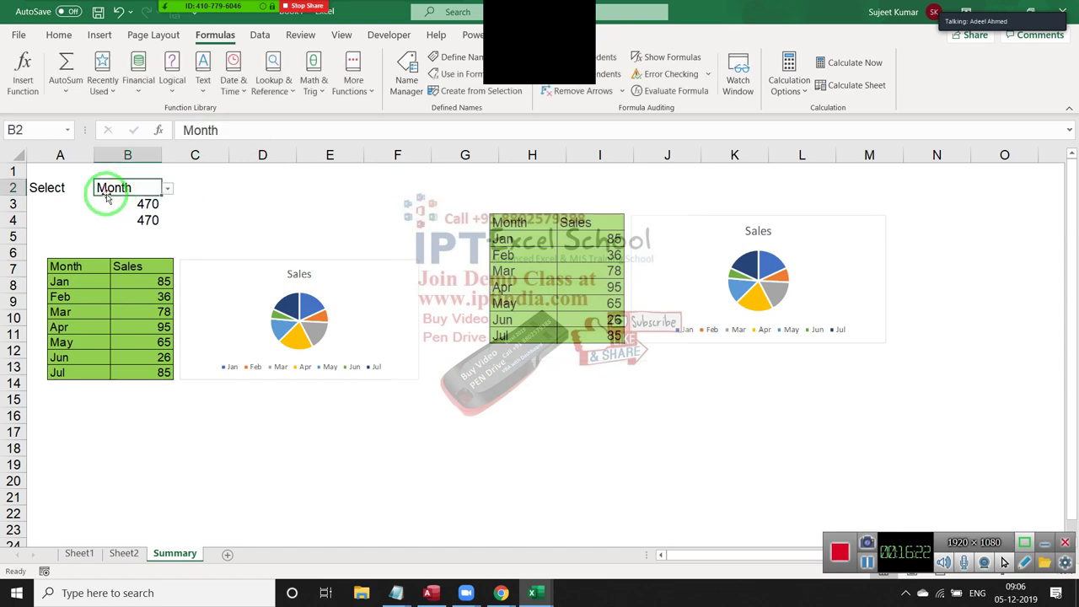
{"action": "left_click", "coordinate": [120, 556]}
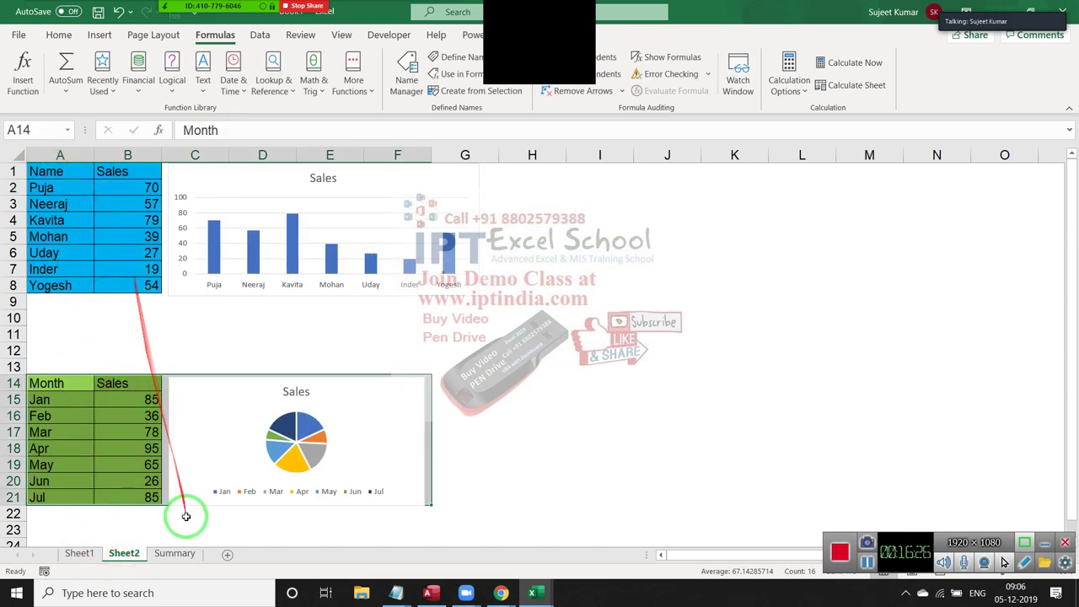
{"action": "left_click", "coordinate": [175, 554]}
{"action": "left_click", "coordinate": [168, 189]}
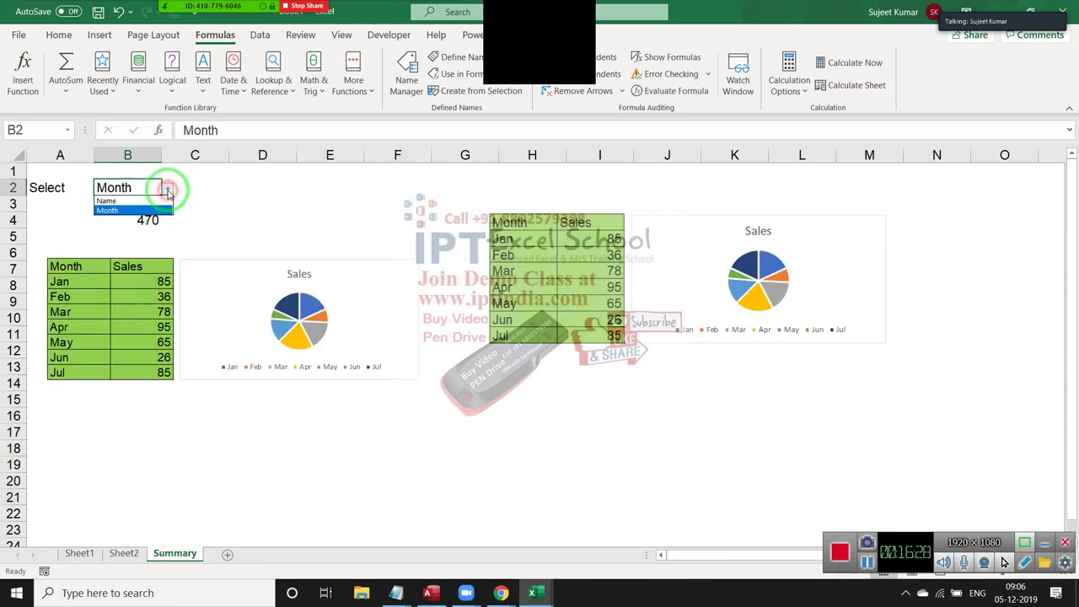
{"action": "left_click", "coordinate": [155, 203]}
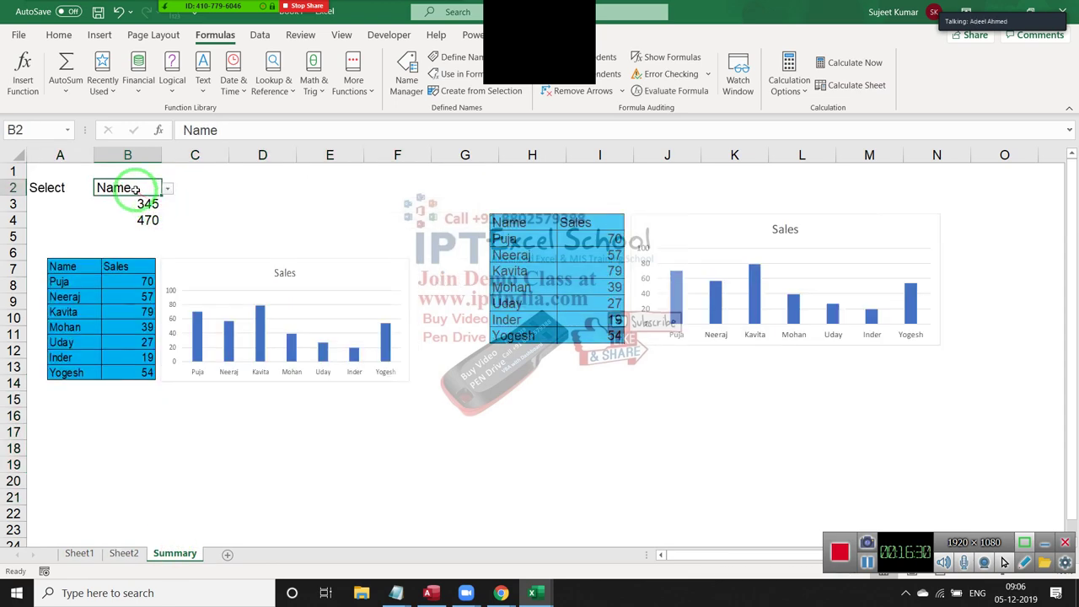
Verify in Name Manager that Show still points to INDIRECT(Summary!$B$2).
{"action": "left_click", "coordinate": [412, 96]}
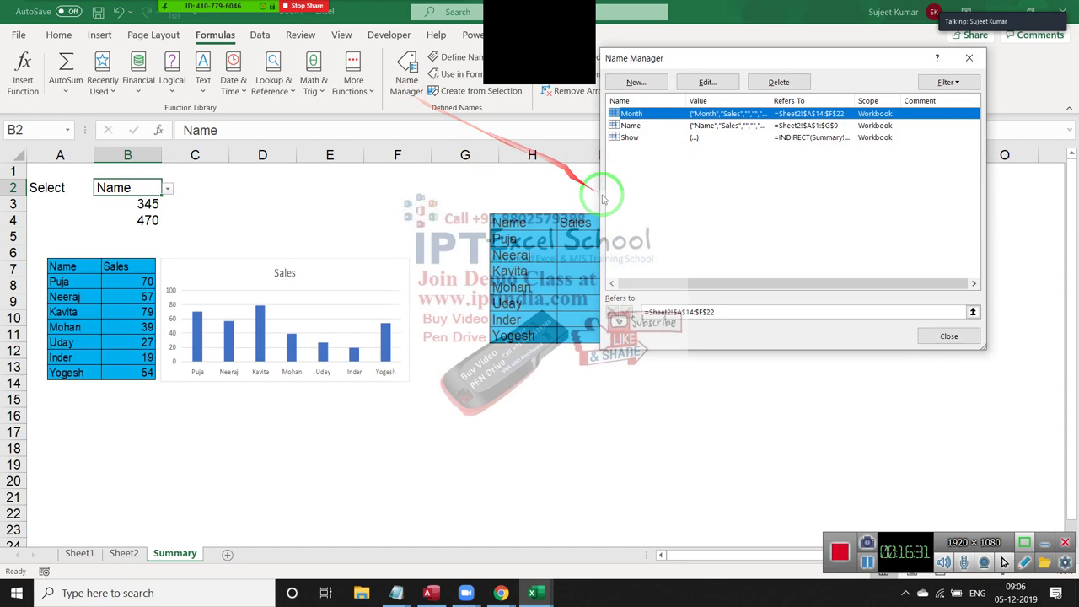
{"action": "left_click", "coordinate": [632, 137]}
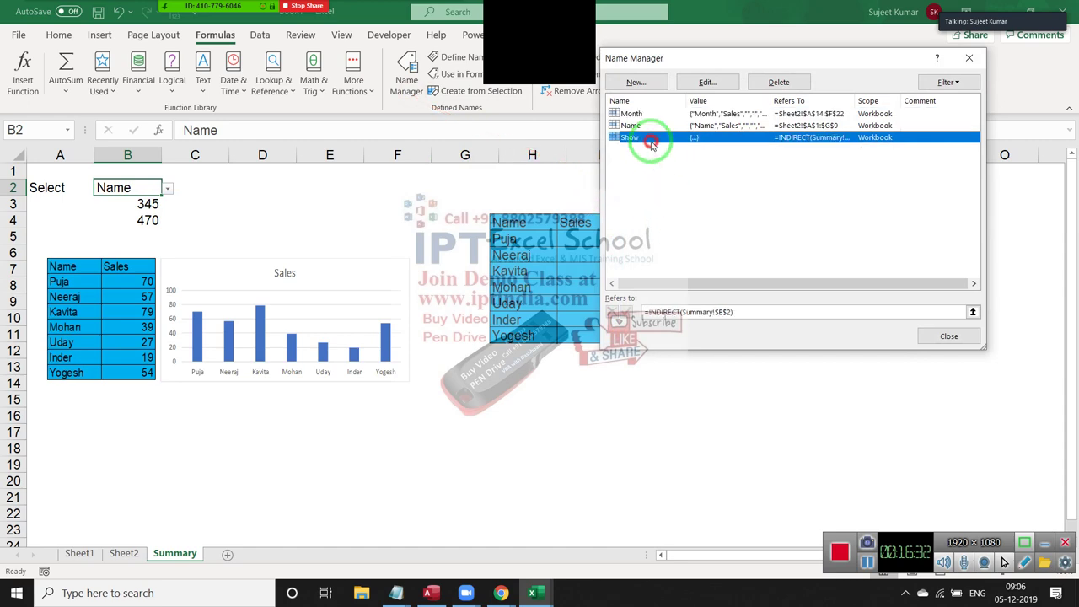
{"action": "left_click", "coordinate": [688, 313]}
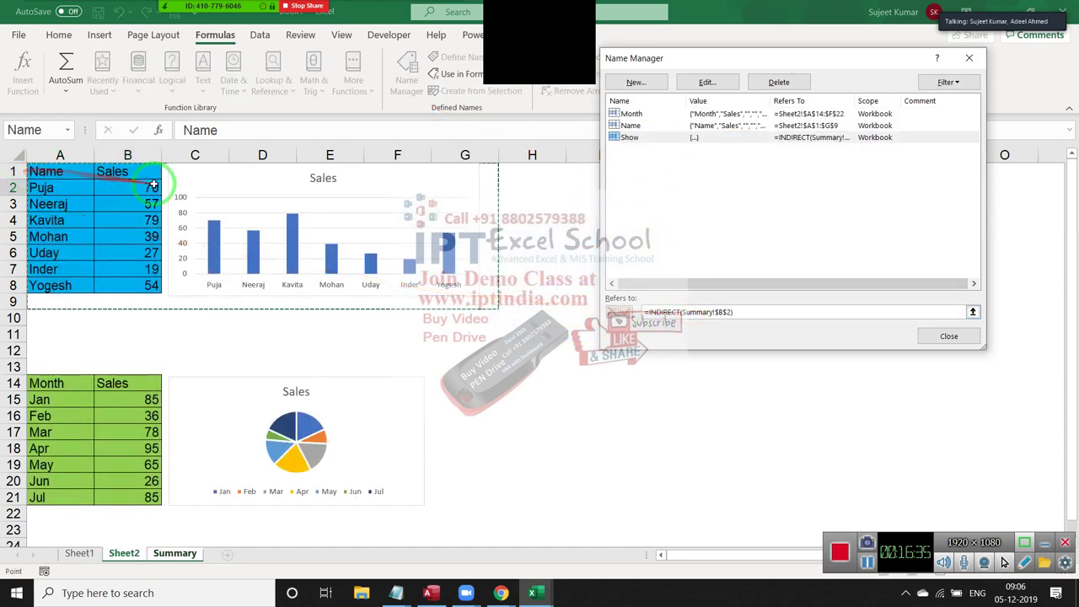
{"action": "key", "text": "Escape"}
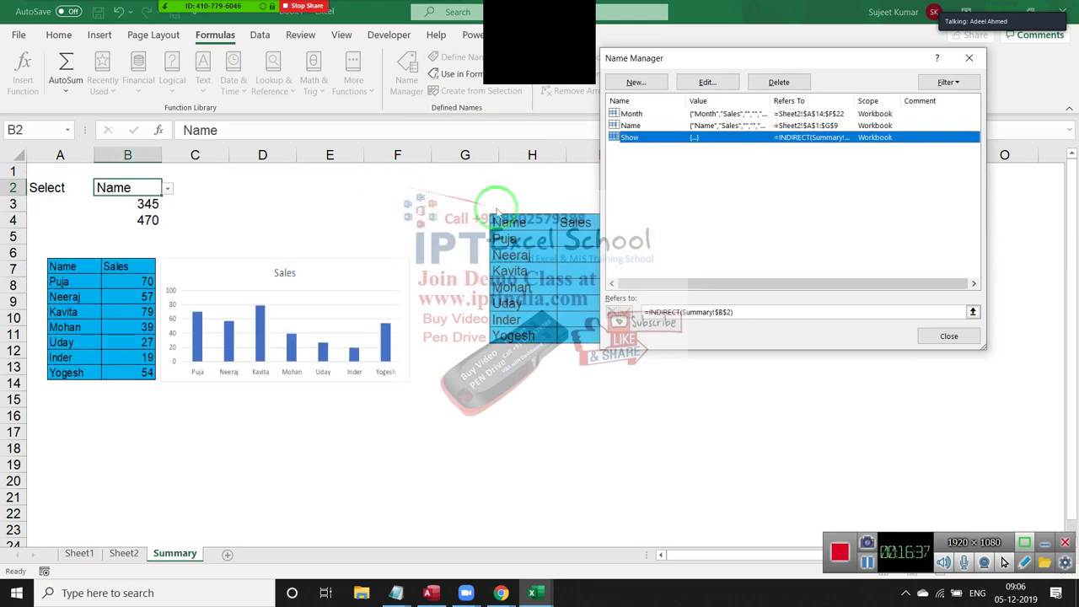
Close Name Manager, check the picture's formula, and set B2 back to Month.
{"action": "left_click", "coordinate": [969, 57]}
{"action": "left_click", "coordinate": [497, 229]}
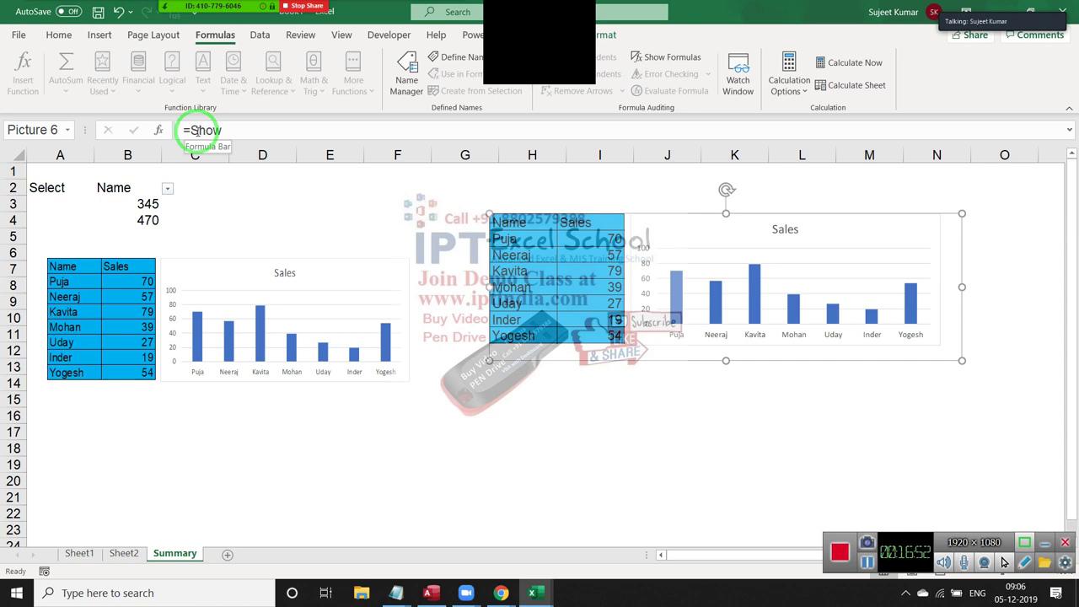
{"action": "left_click", "coordinate": [168, 188]}
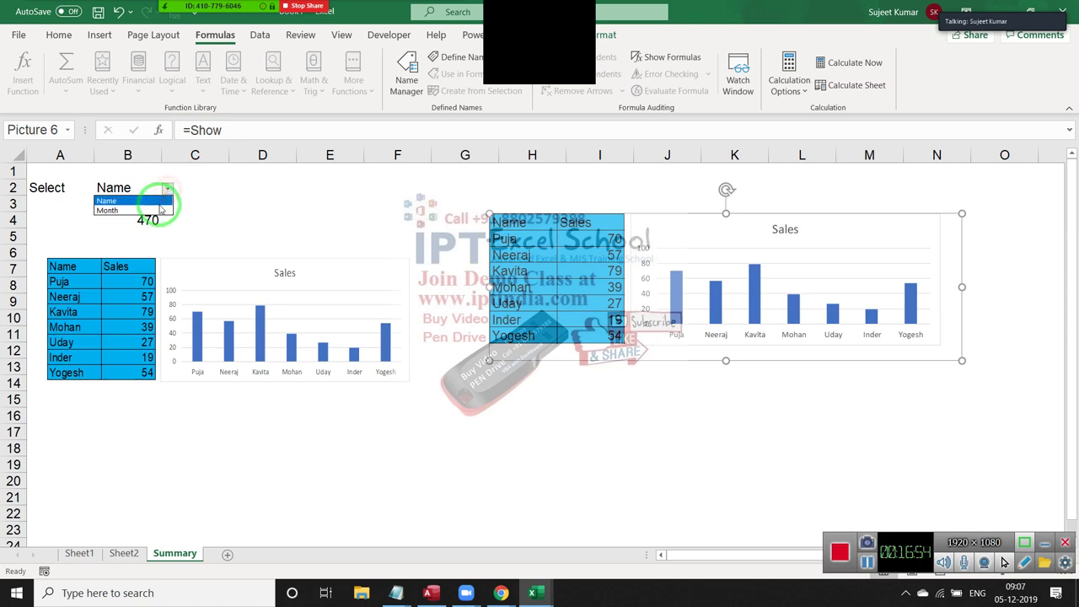
{"action": "left_click", "coordinate": [160, 210]}
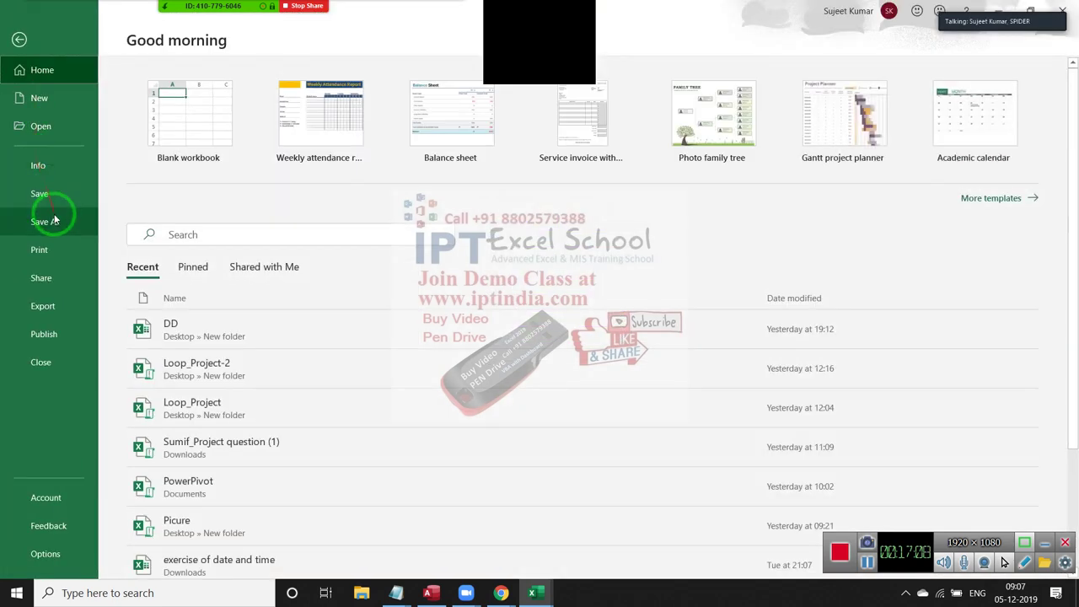
Save the workbook as macro-enabled Loop_Project-3 in the Desktop's New folder.
{"action": "left_click", "coordinate": [47, 222]}
{"action": "left_click", "coordinate": [152, 277]}
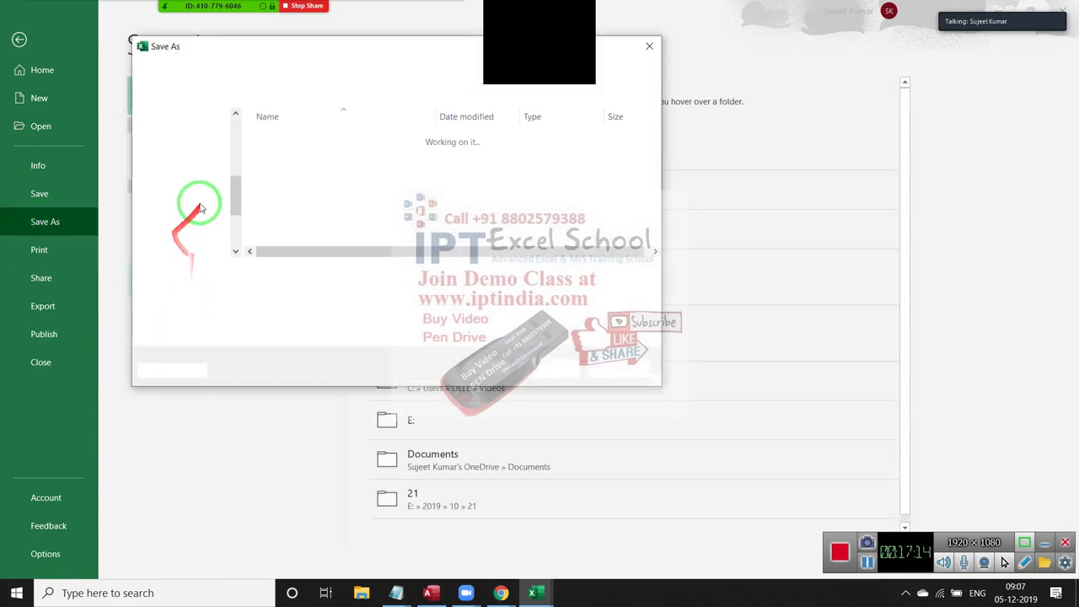
{"action": "left_click", "coordinate": [209, 159]}
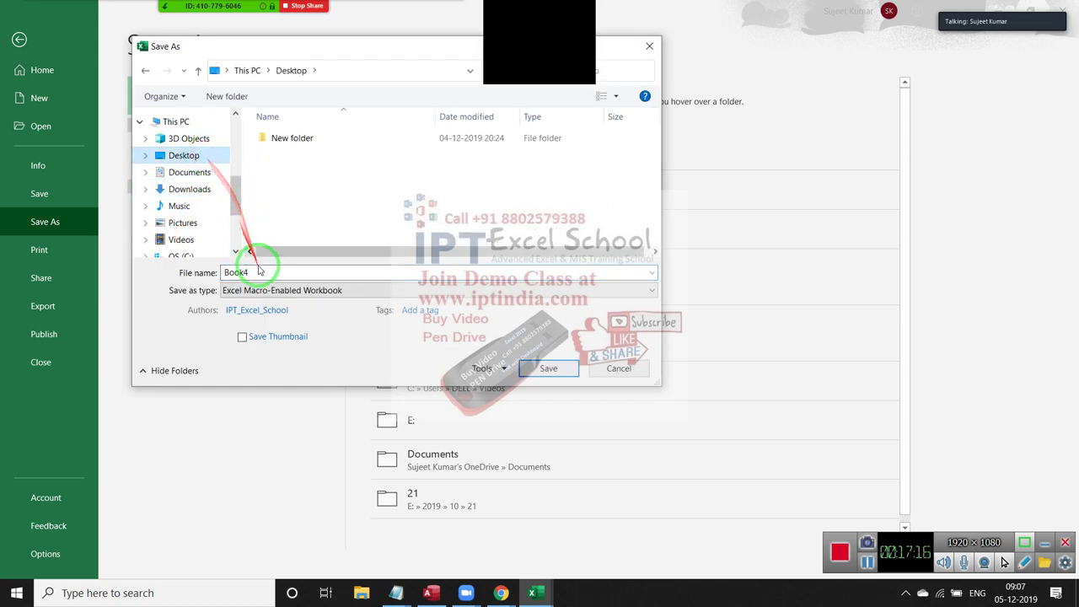
{"action": "double_click", "coordinate": [281, 139]}
{"action": "left_click", "coordinate": [261, 274]}
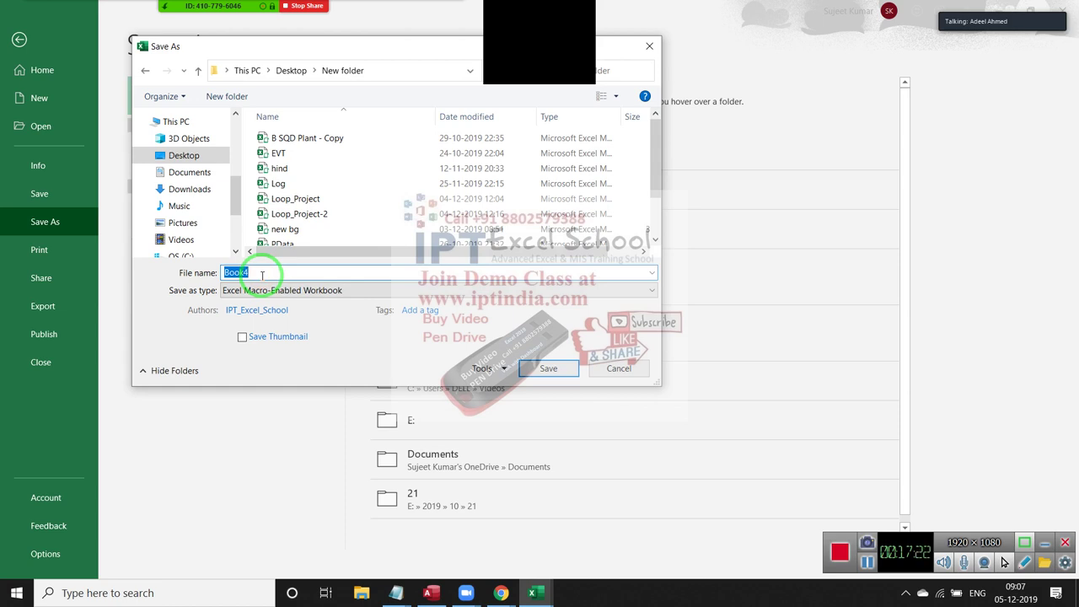
{"action": "left_click", "coordinate": [329, 213]}
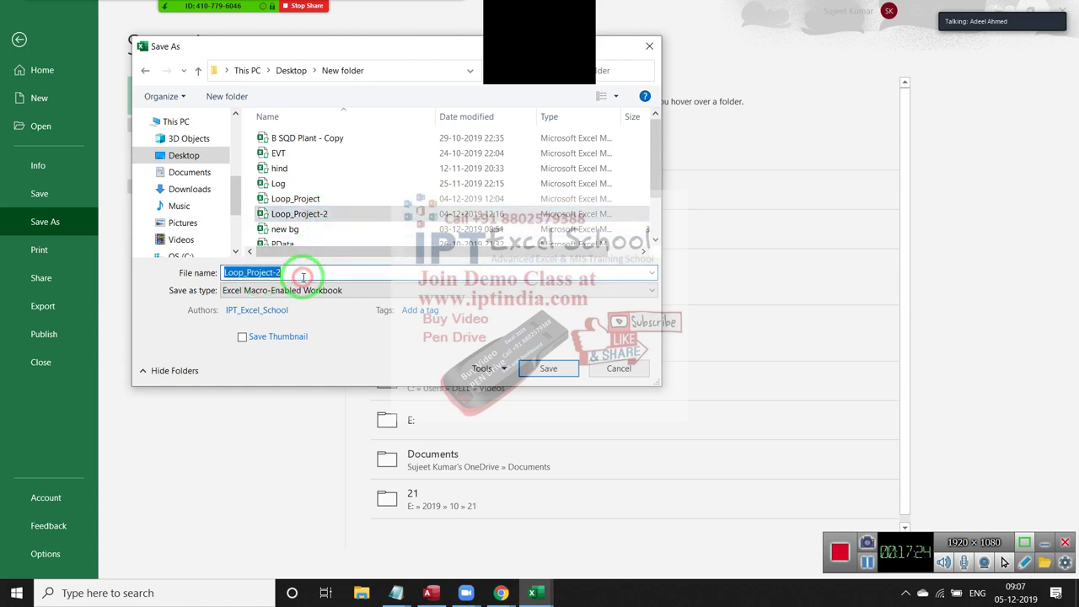
{"action": "left_click", "coordinate": [303, 276]}
{"action": "key", "text": "BackSpace"}
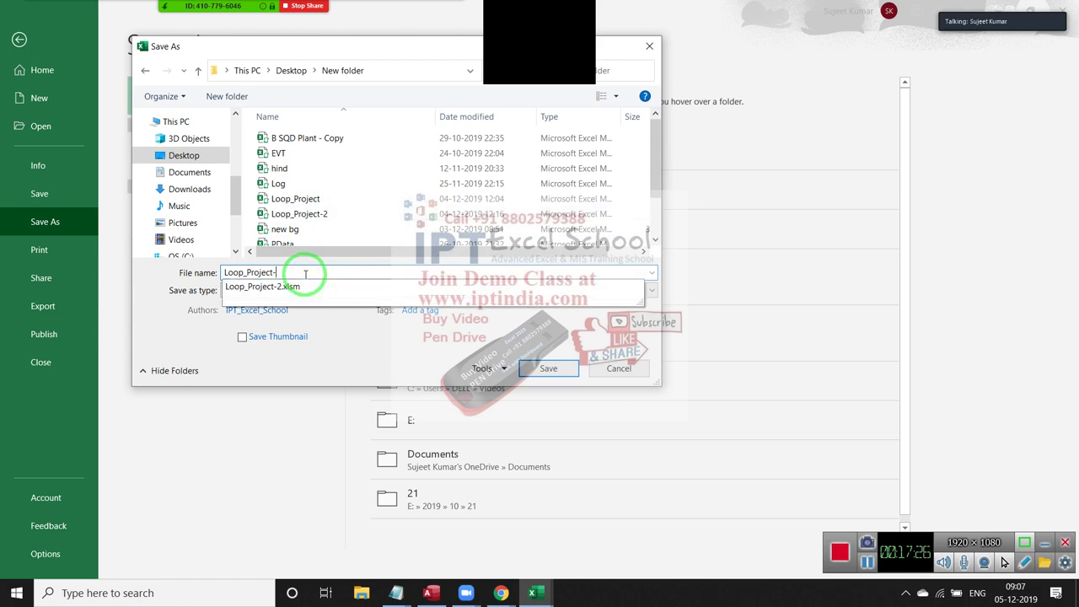
{"action": "type", "text": "3"}
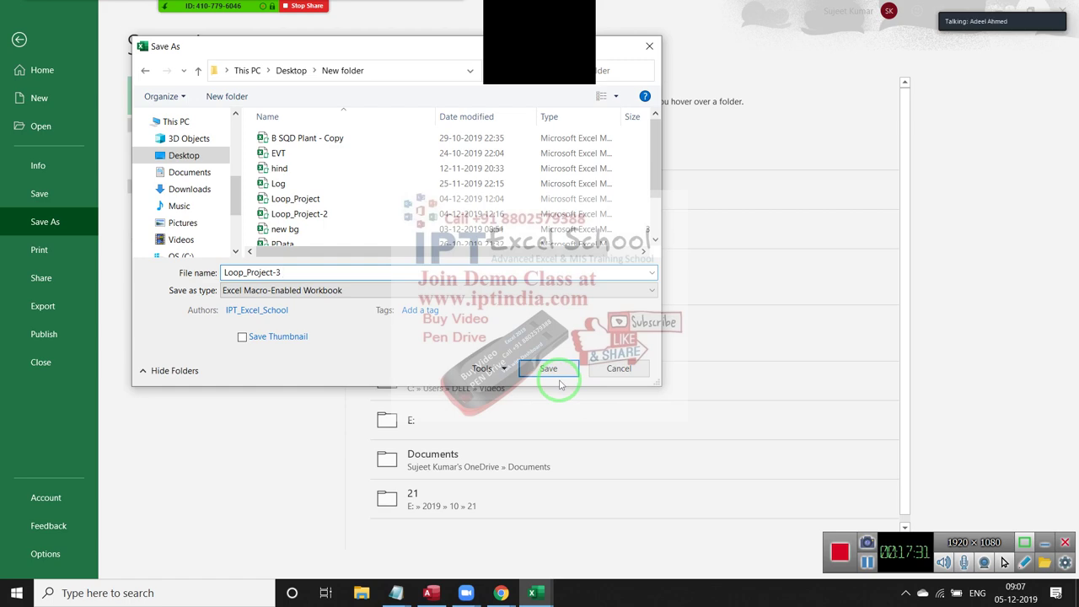
{"action": "left_click", "coordinate": [550, 368]}
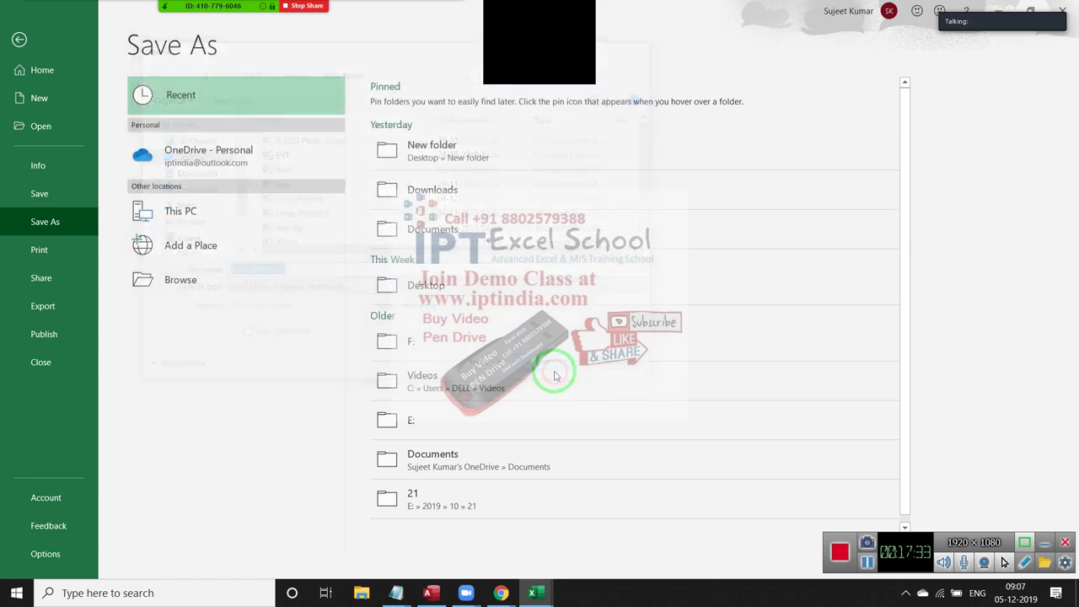
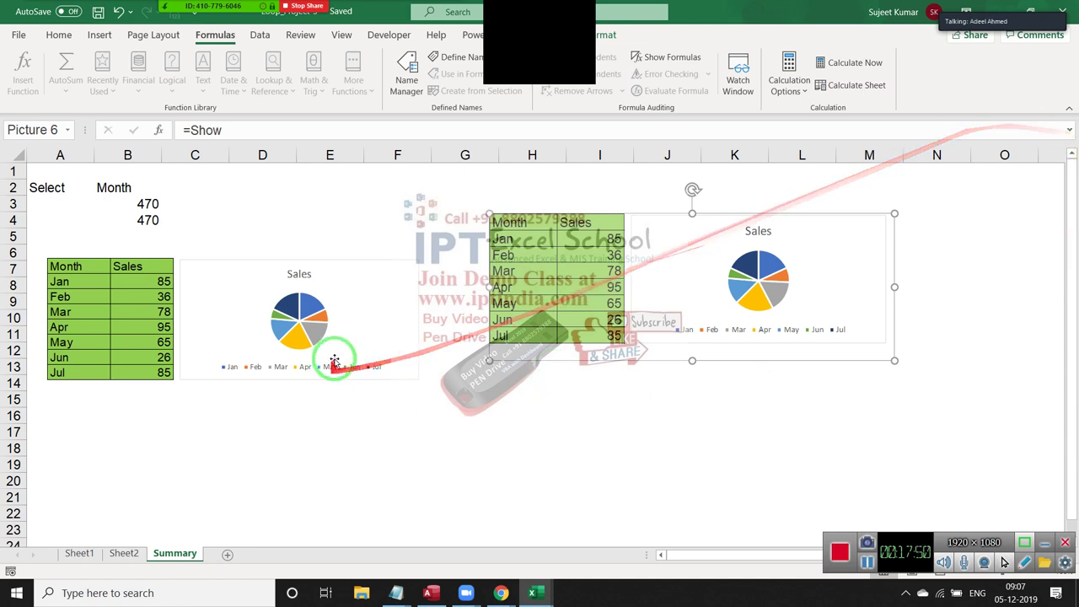
Deselect the Summary picture, check cell B2, then select Sheet2's Name/Sales table and bar chart.
{"action": "left_click", "coordinate": [469, 317]}
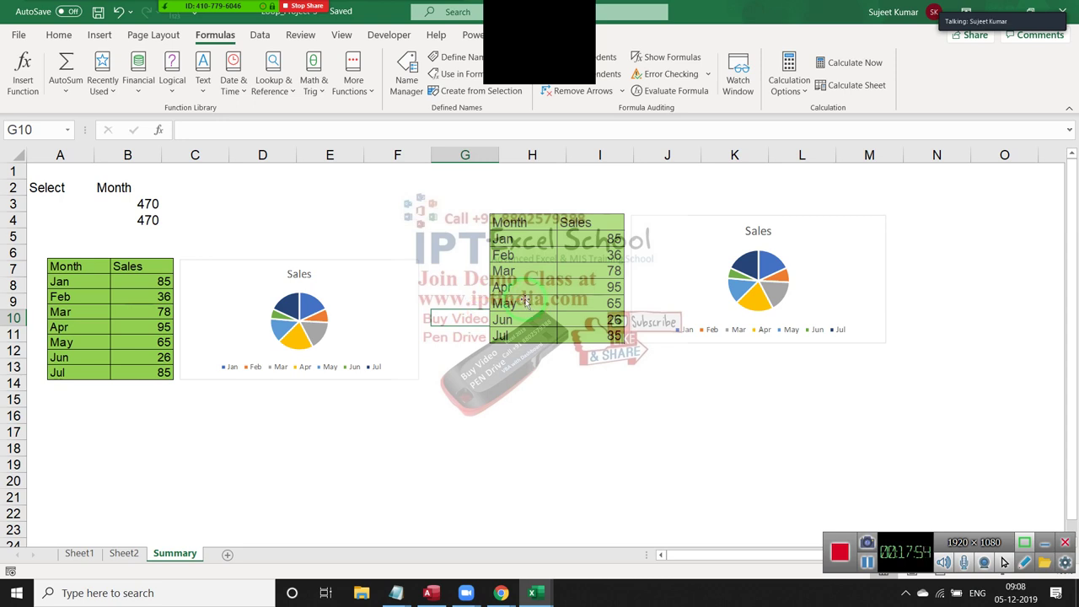
{"action": "left_click", "coordinate": [126, 188]}
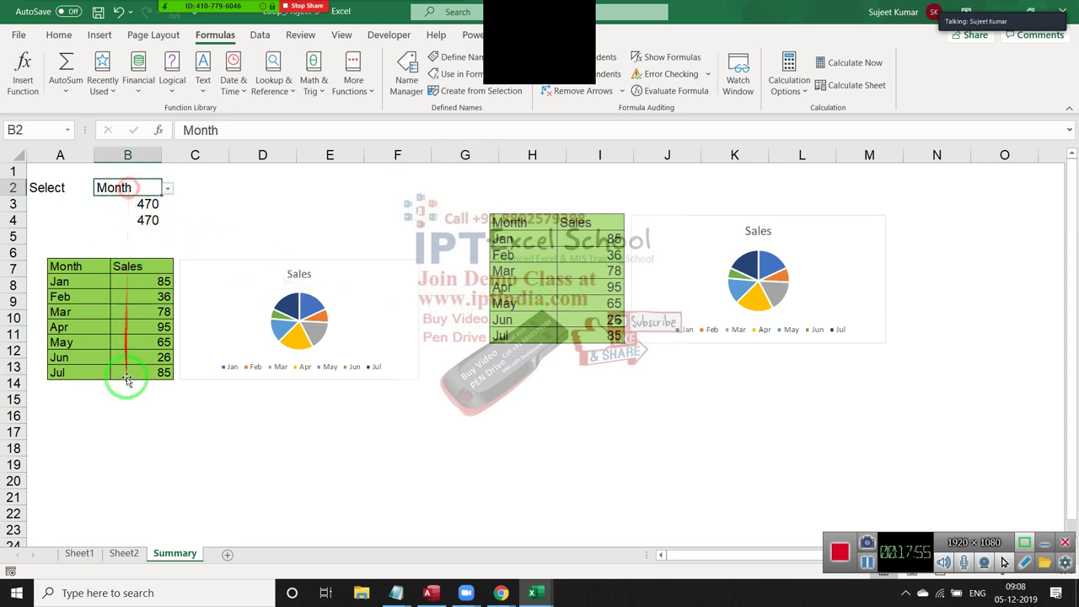
{"action": "left_click", "coordinate": [111, 555]}
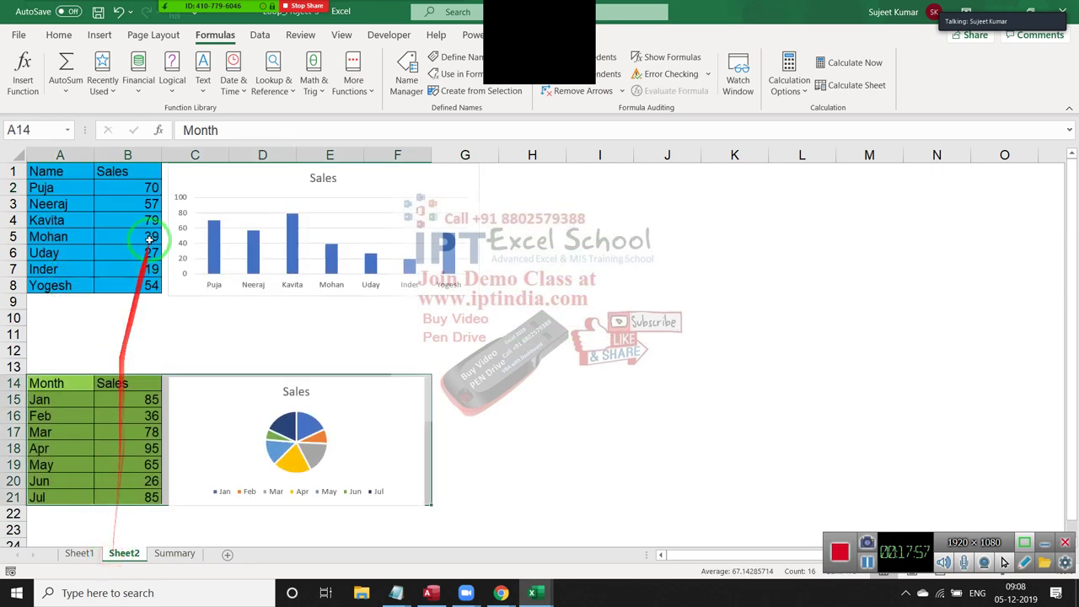
{"action": "left_click", "coordinate": [74, 173]}
{"action": "left_click_drag", "start_coordinate": [145, 183], "coordinate": [457, 299]}
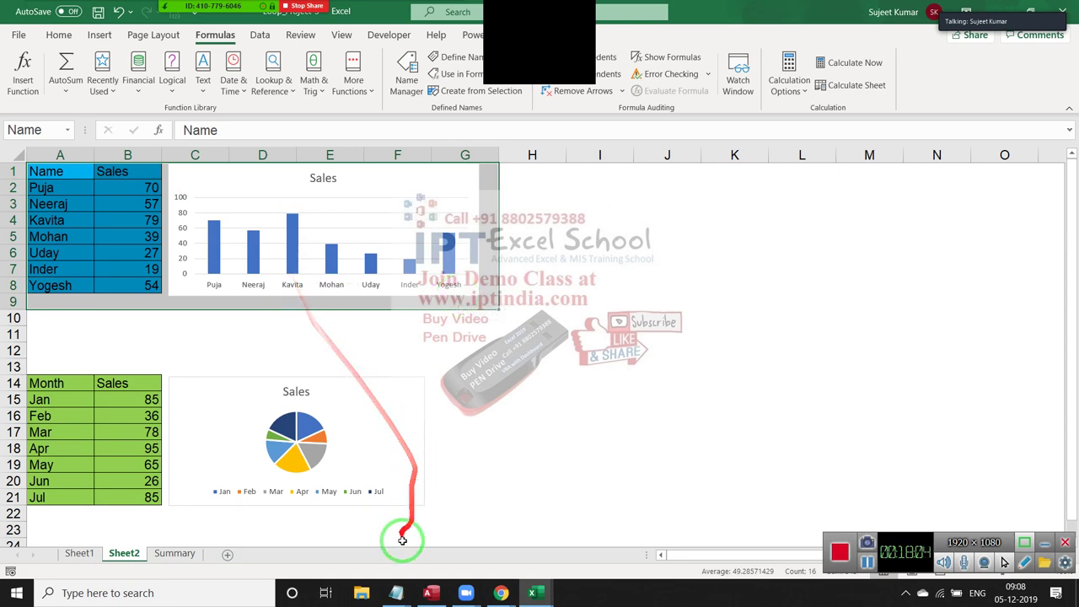
Browse the File Open list, back out, then reopen File and scroll the recent workbooks.
{"action": "left_click", "coordinate": [19, 34]}
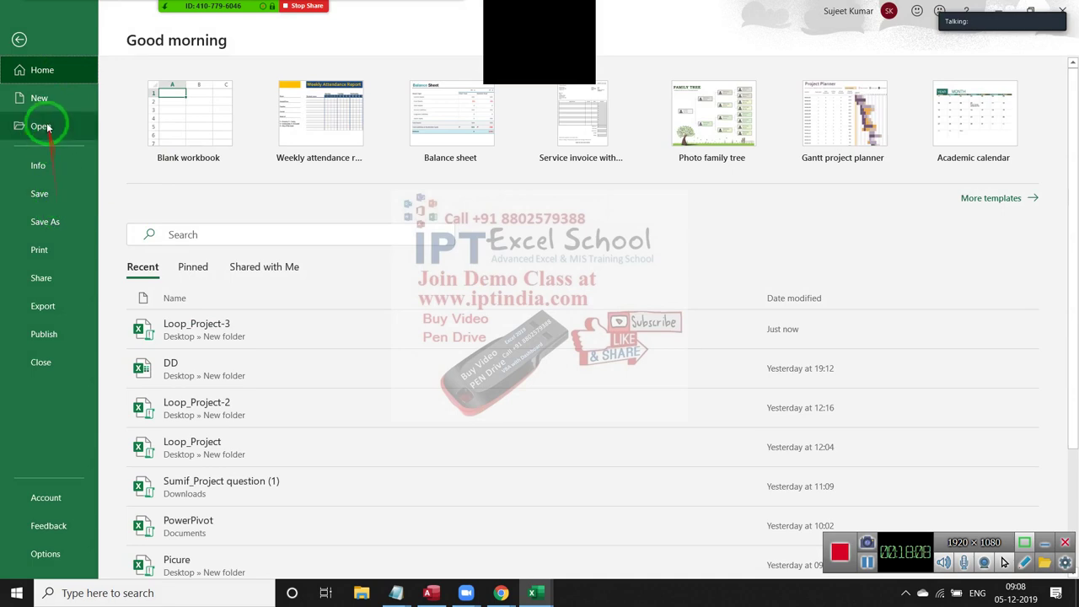
{"action": "left_click", "coordinate": [43, 126]}
{"action": "mouse_move", "coordinate": [603, 333]}
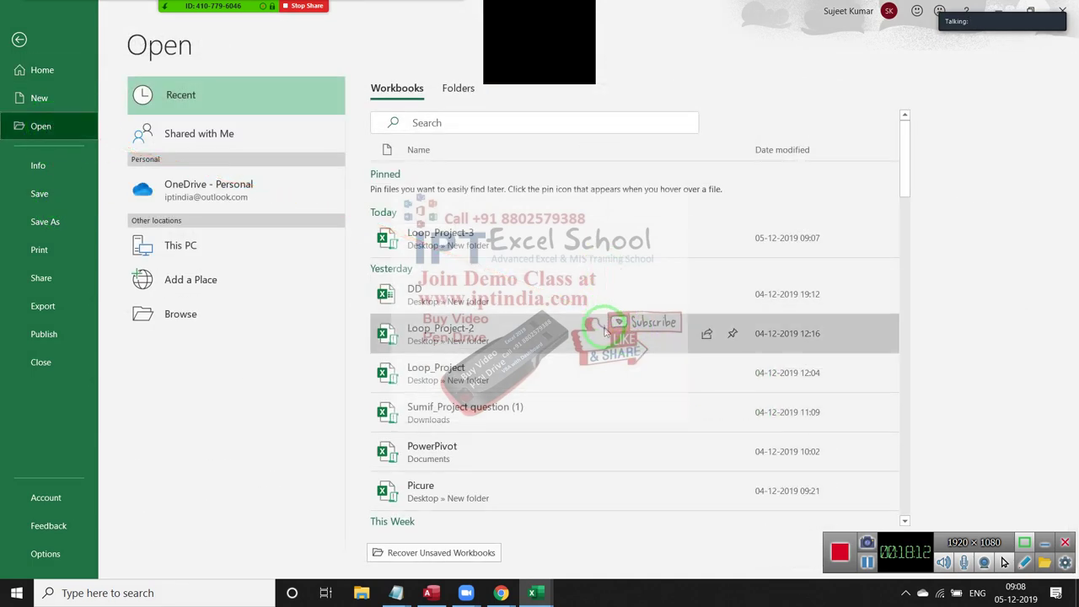
{"action": "left_click", "coordinate": [600, 368]}
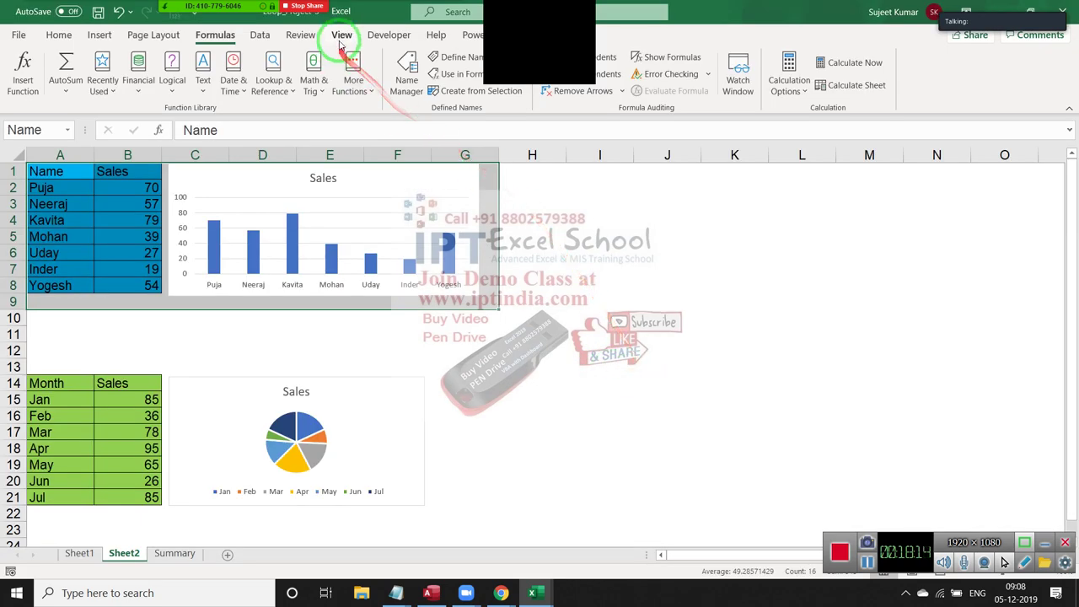
{"action": "left_click", "coordinate": [18, 35]}
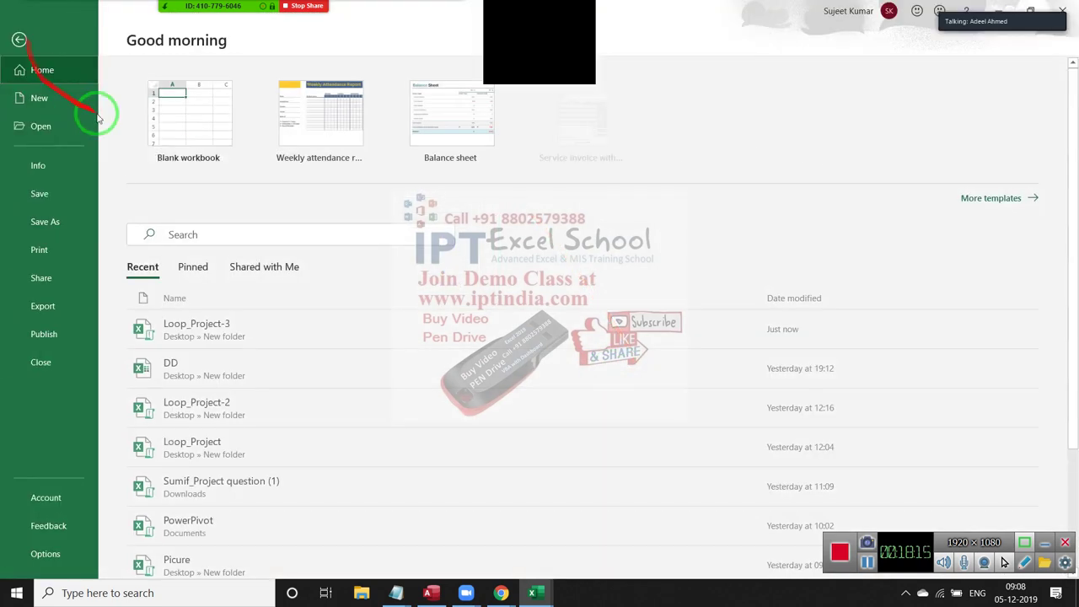
{"action": "scroll", "coordinate": [304, 321], "scroll_direction": "down", "scroll_amount": 1}
Open the Picure workbook and enter roll number 2 in B4.
{"action": "left_click", "coordinate": [263, 519]}
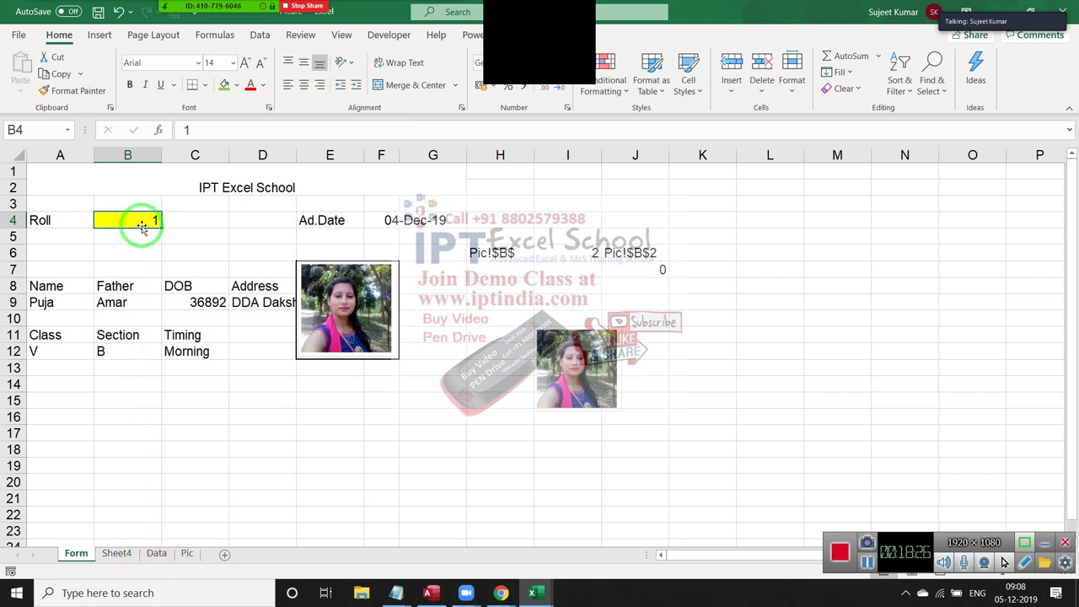
{"action": "type", "text": "2"}
{"action": "key", "text": "Return"}
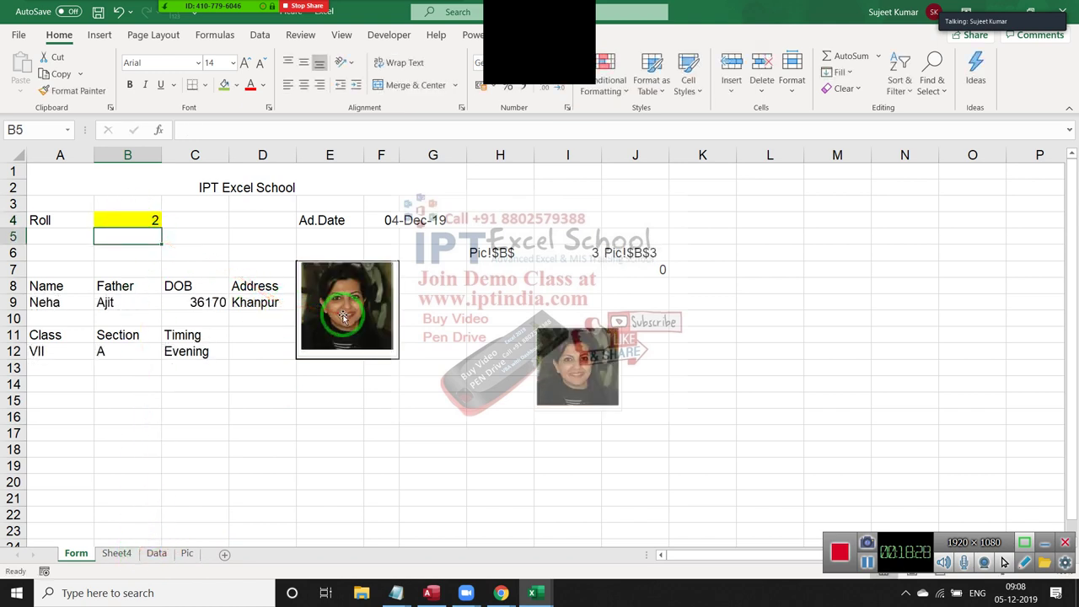
Check the Pic sheet's photos beside roll numbers 1 and 2.
{"action": "left_click", "coordinate": [186, 553]}
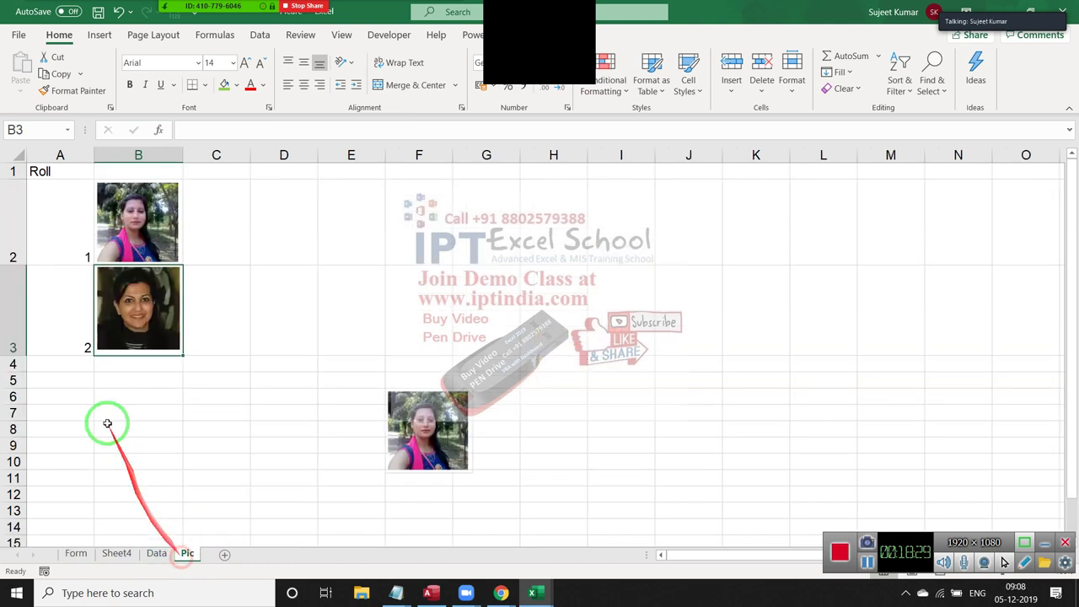
{"action": "left_click", "coordinate": [84, 308]}
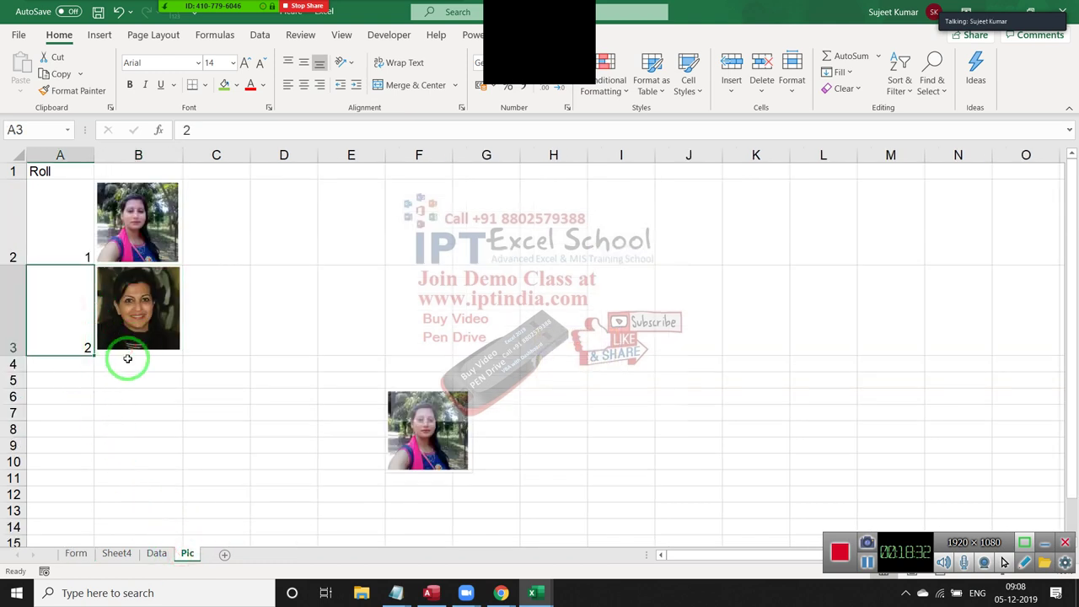
{"action": "left_click", "coordinate": [128, 358]}
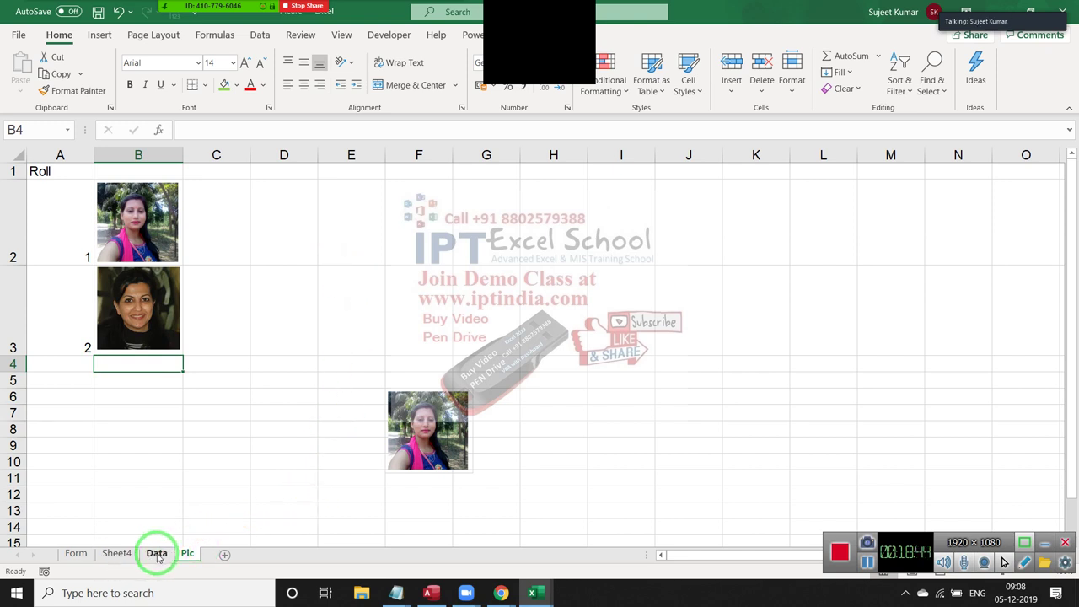
On the Form sheet, inspect H6 and the MATCH formula in I6 with its references.
{"action": "left_click", "coordinate": [80, 553]}
{"action": "left_click", "coordinate": [384, 430]}
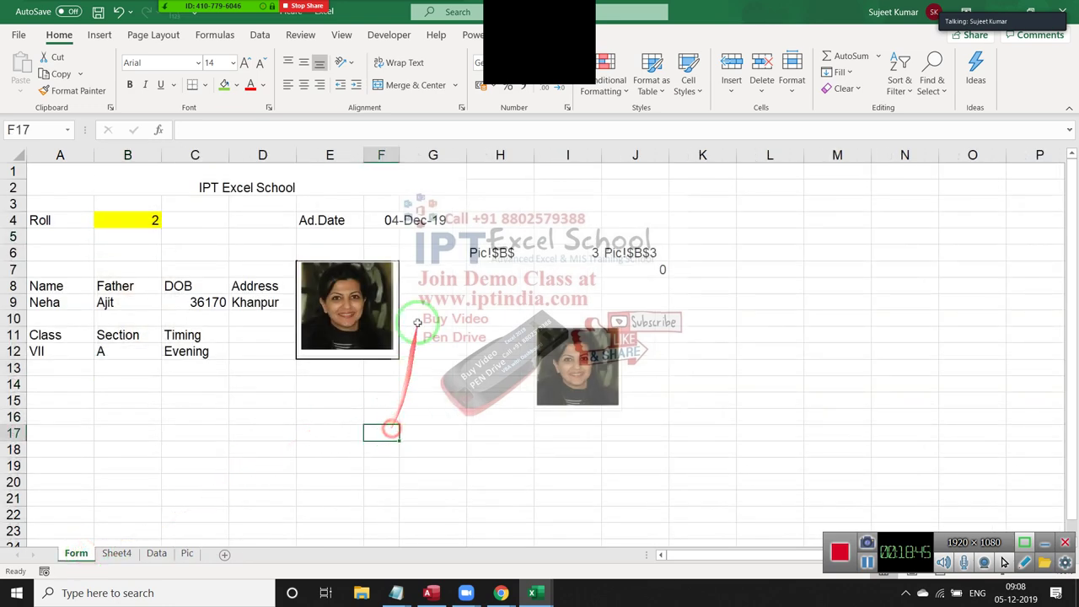
{"action": "left_click", "coordinate": [512, 256]}
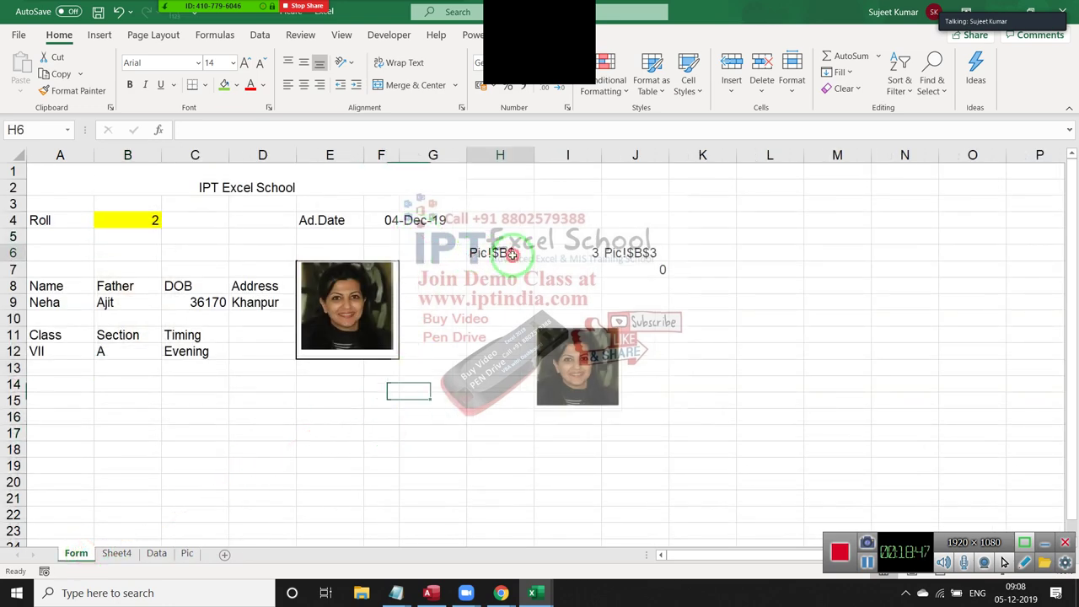
{"action": "left_click", "coordinate": [587, 253]}
{"action": "double_click", "coordinate": [588, 253]}
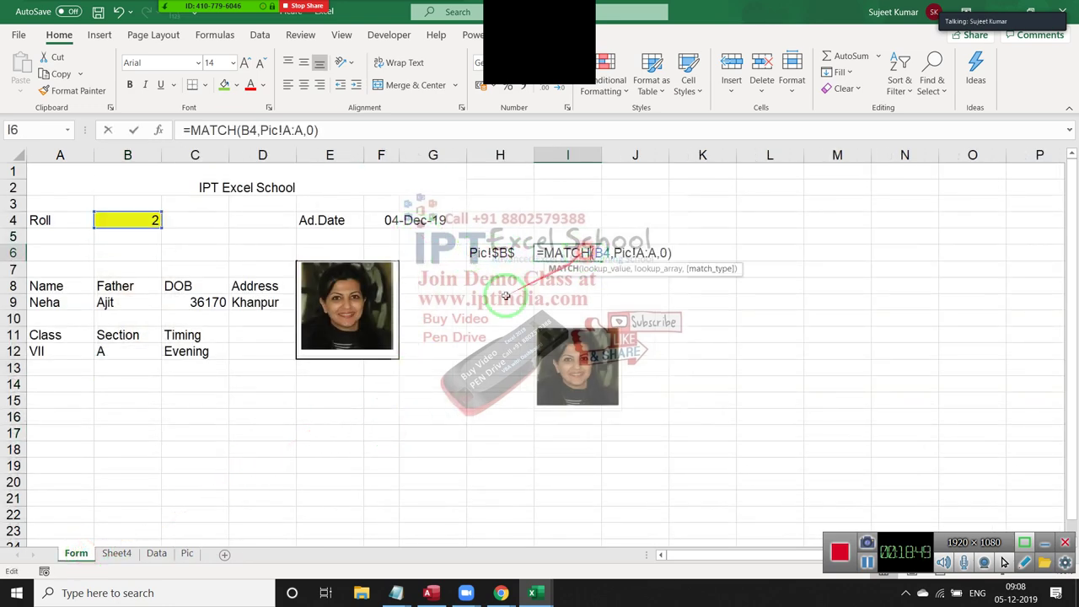
{"action": "key", "text": "Escape"}
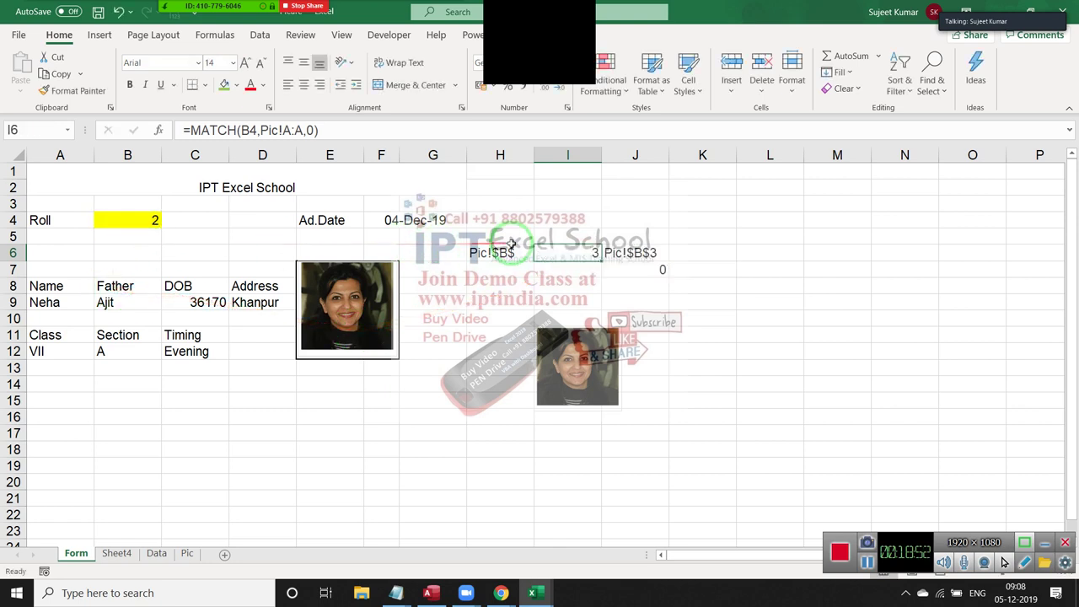
Inspect the joining formula in J6, the INDIRECT in J7, and the roll number in B4.
{"action": "left_click", "coordinate": [618, 253]}
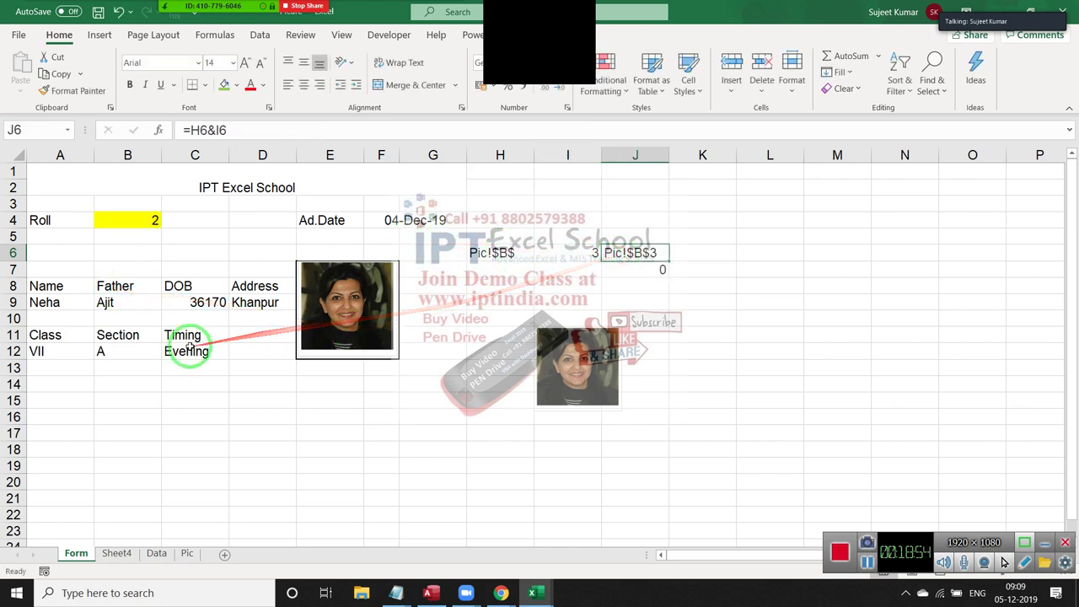
{"action": "left_click", "coordinate": [622, 271]}
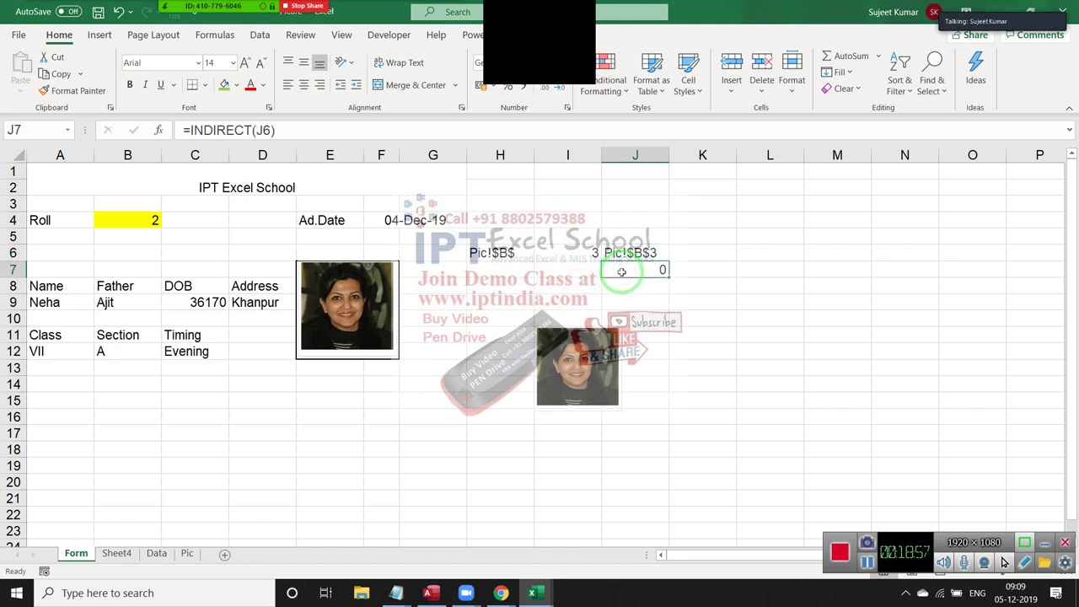
{"action": "left_click", "coordinate": [116, 219]}
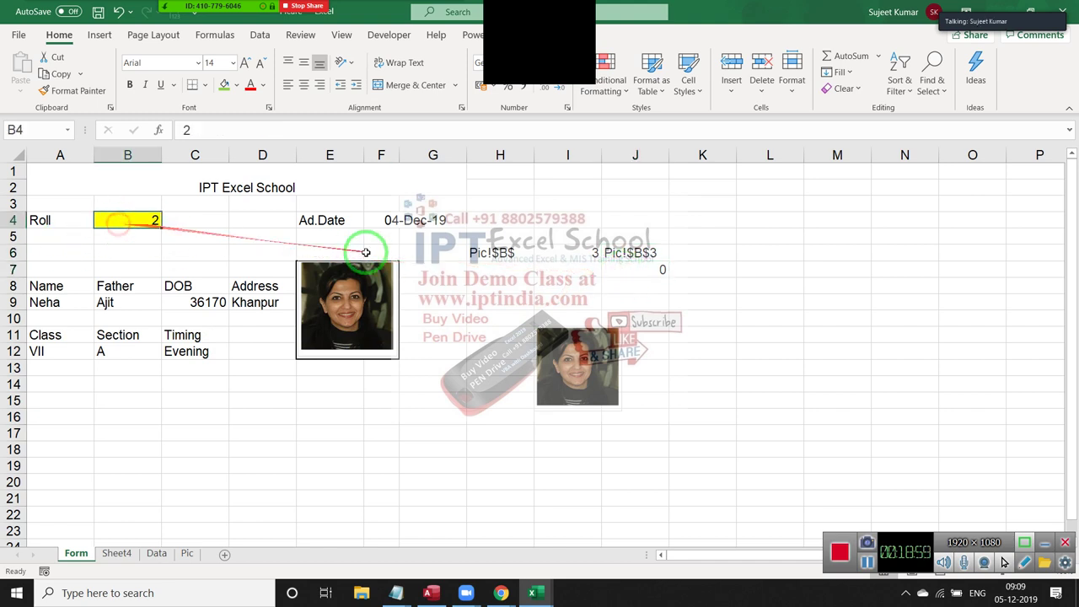
{"action": "left_click", "coordinate": [590, 253]}
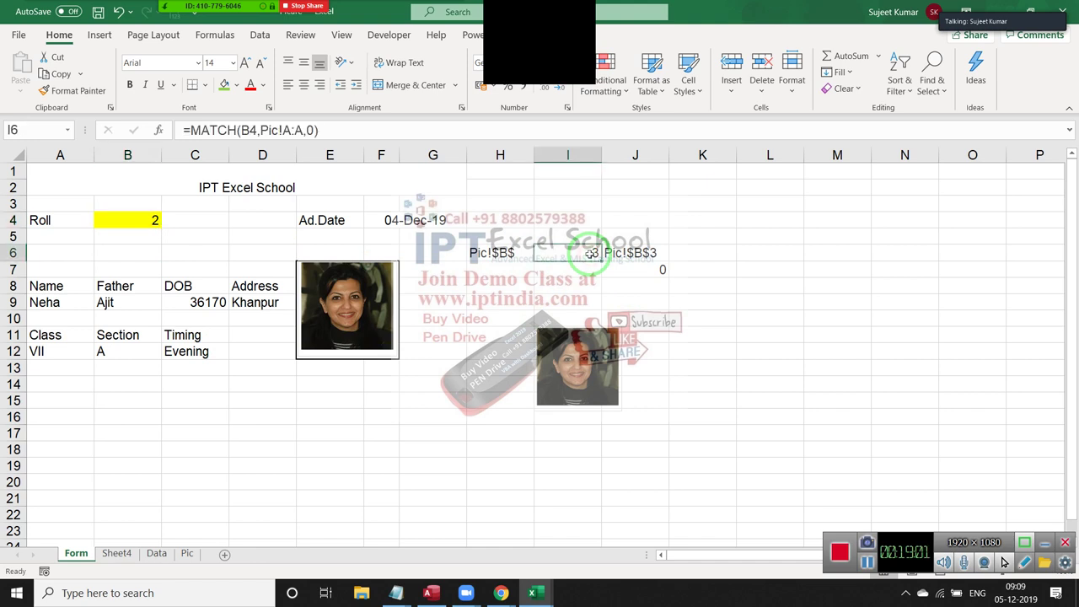
{"action": "left_click", "coordinate": [637, 253]}
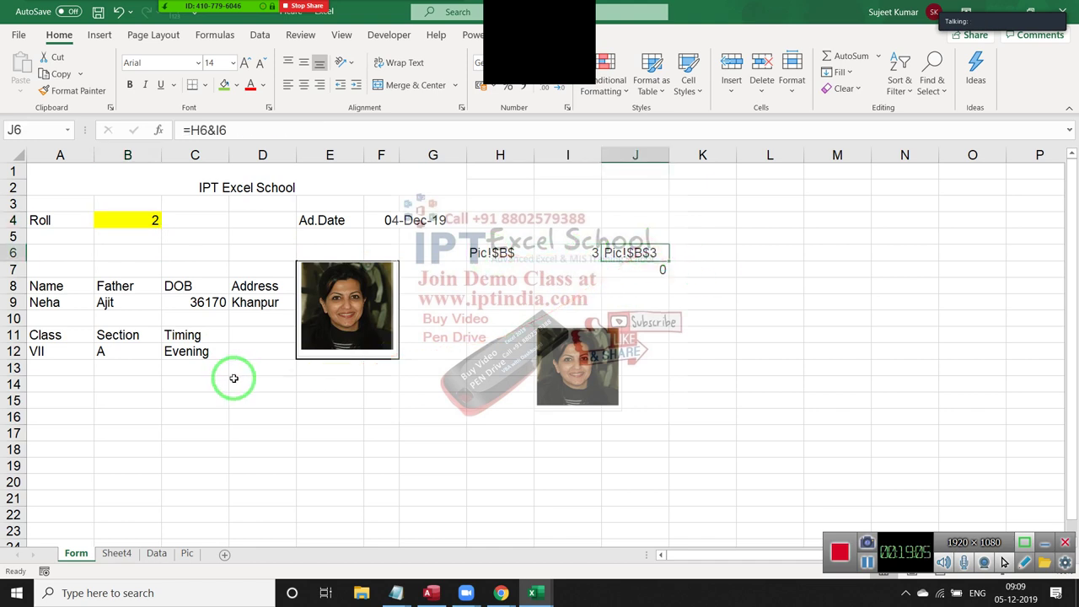
Select roll numbers A2:A3 on Pic, then both Loop_Project Sheet2 tables with their charts.
{"action": "left_click", "coordinate": [188, 553]}
{"action": "left_click_drag", "start_coordinate": [65, 210], "coordinate": [81, 286]}
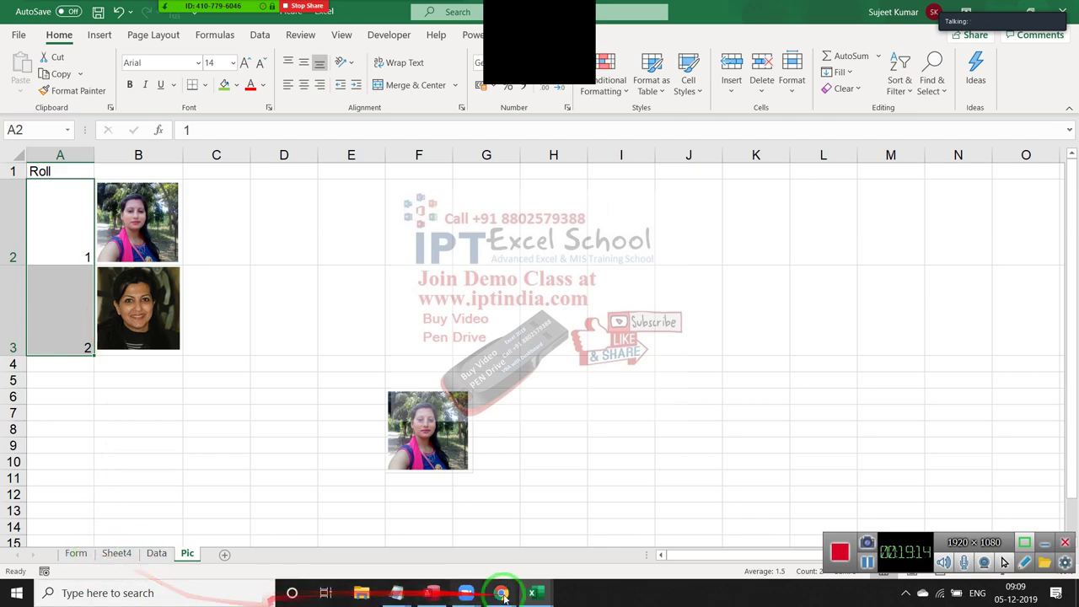
{"action": "mouse_move", "coordinate": [532, 593]}
{"action": "left_click", "coordinate": [735, 550]}
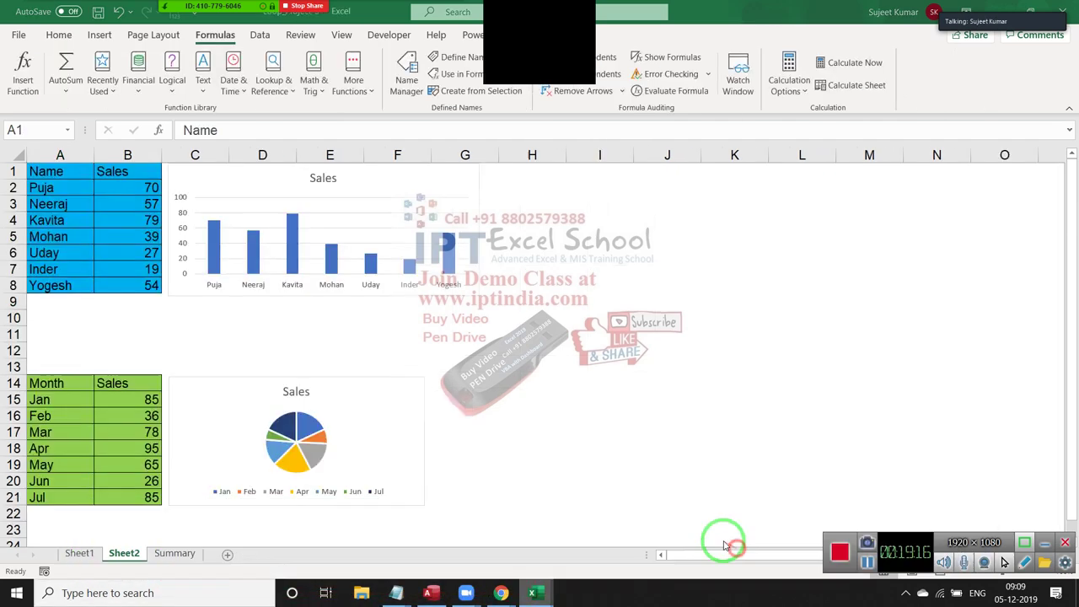
{"action": "left_click_drag", "start_coordinate": [34, 171], "coordinate": [459, 299]}
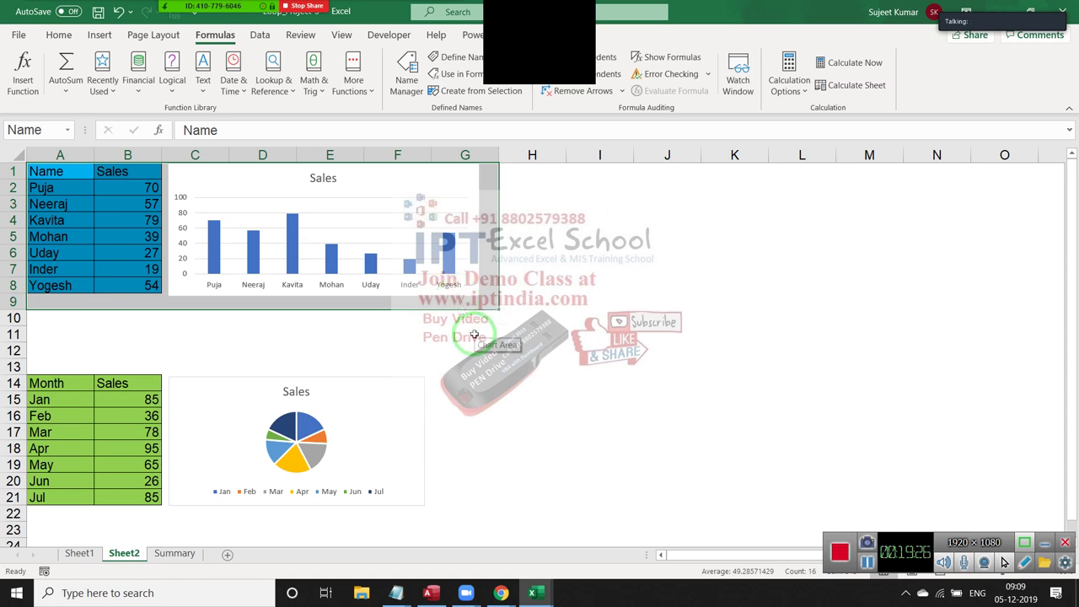
{"action": "mouse_move", "coordinate": [51, 383]}
{"action": "left_mouse_down"}
{"action": "mouse_move", "coordinate": [453, 441]}
{"action": "mouse_move", "coordinate": [409, 503]}
{"action": "left_mouse_up"}
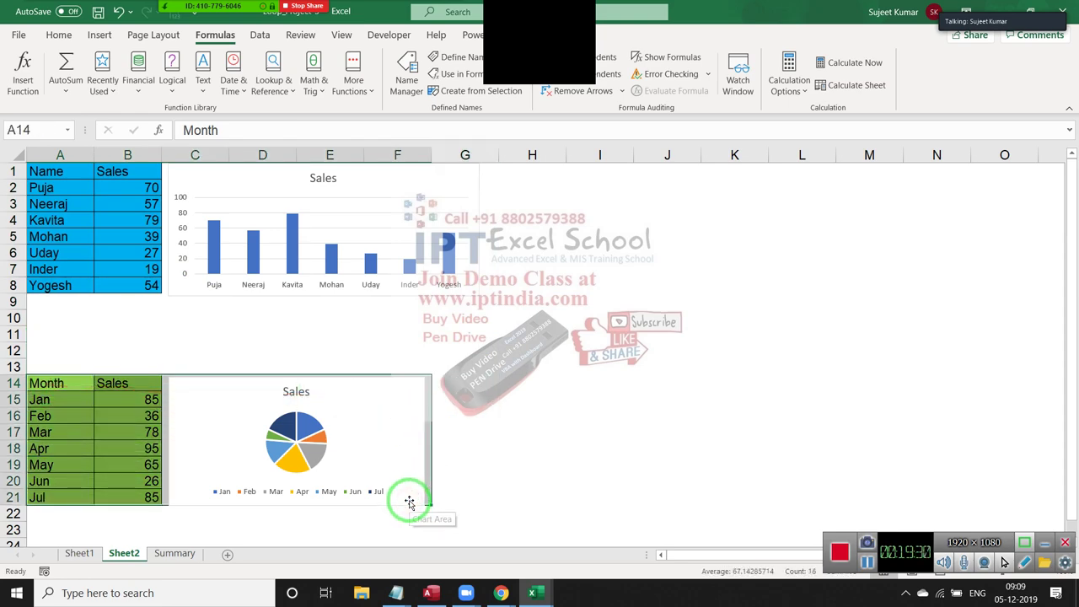
Return to the picture workbook and inspect Form cells H6 and G8 via Sheet4.
{"action": "key", "text": "alt+Tab"}
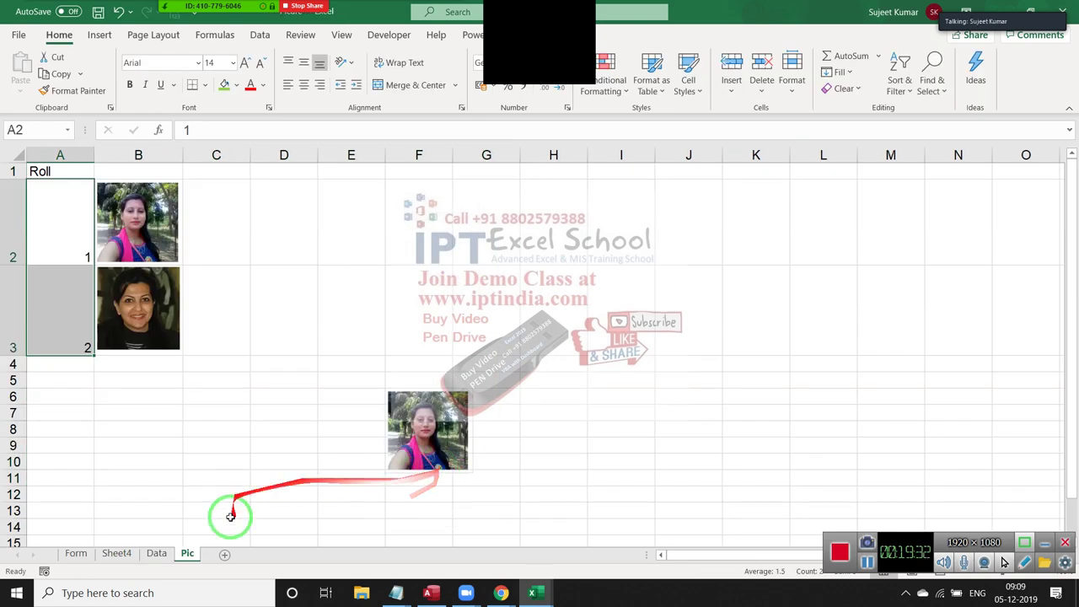
{"action": "key", "text": "alt+Tab"}
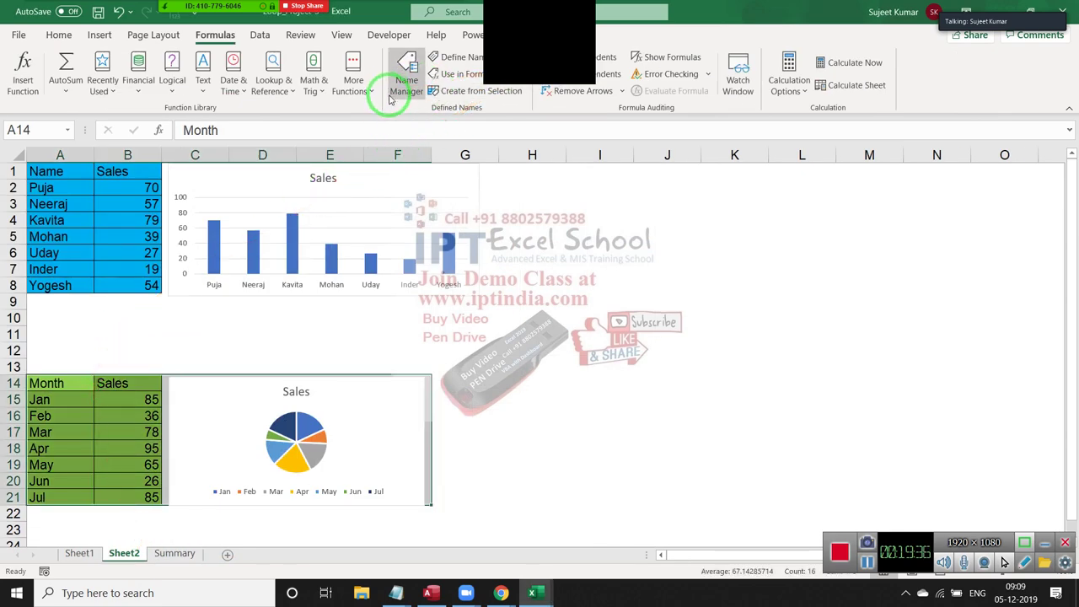
{"action": "key", "text": "alt+Tab"}
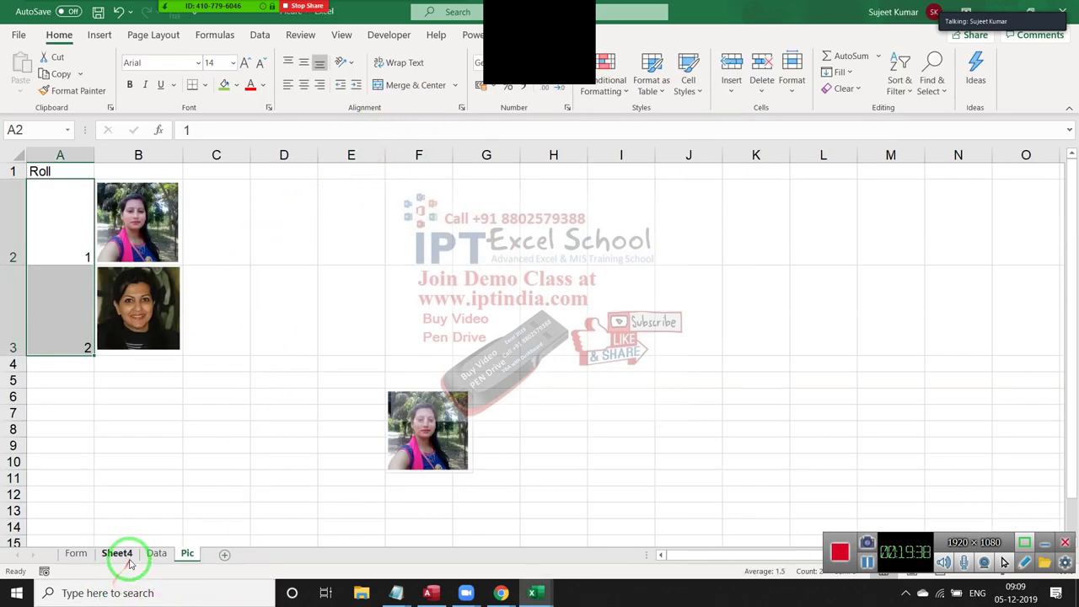
{"action": "left_click", "coordinate": [116, 554]}
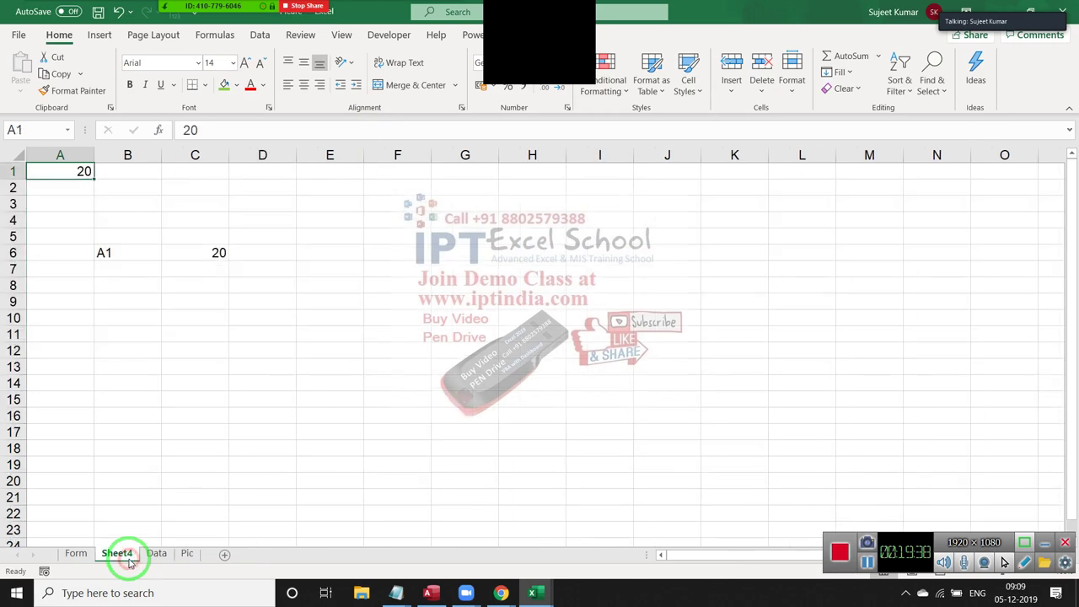
{"action": "left_click", "coordinate": [77, 554]}
{"action": "left_click", "coordinate": [507, 255]}
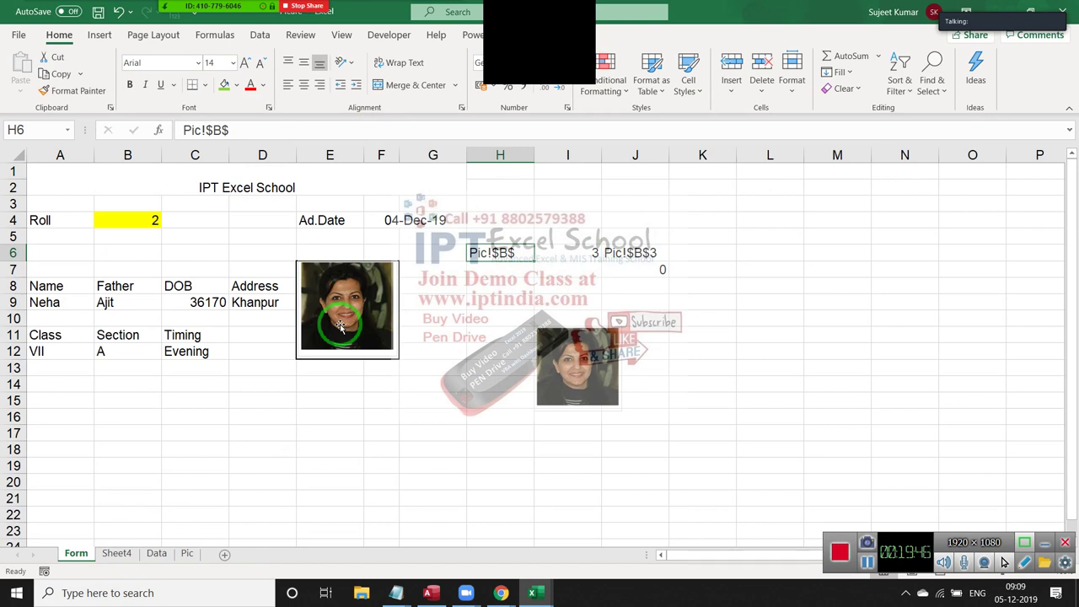
{"action": "left_click", "coordinate": [463, 292]}
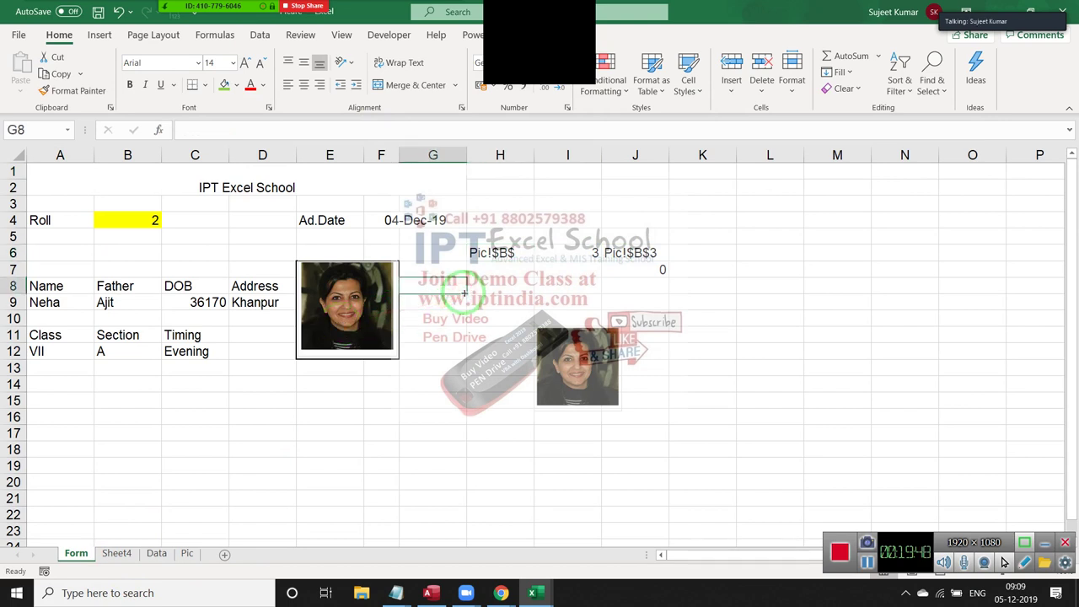
Discard the picture workbook's changes, then save and close Loop_Project-3.xlsm.
{"action": "left_click", "coordinate": [1064, 12]}
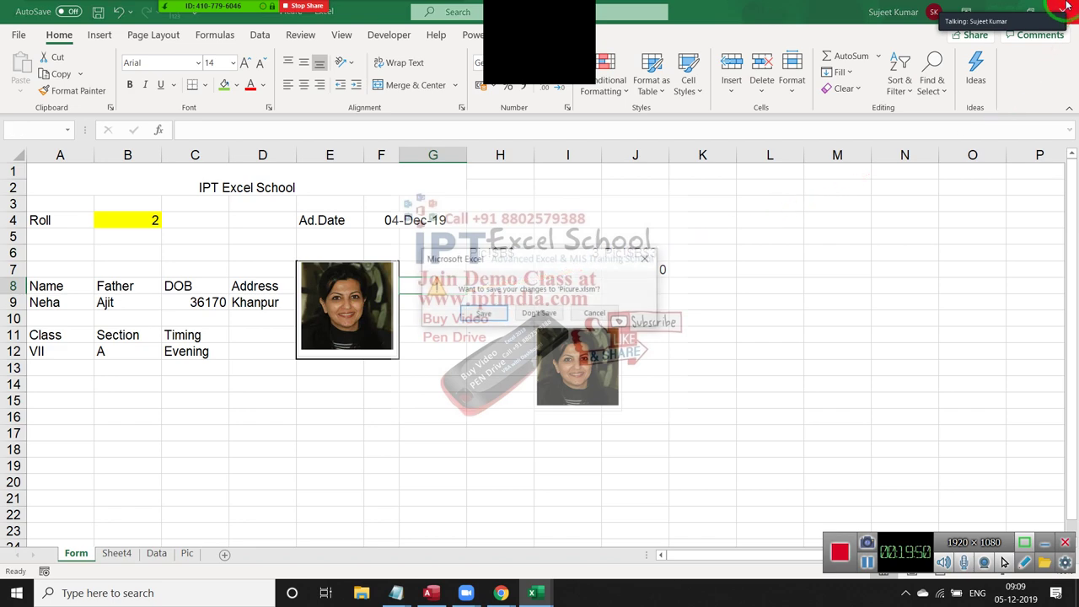
{"action": "left_click", "coordinate": [531, 319]}
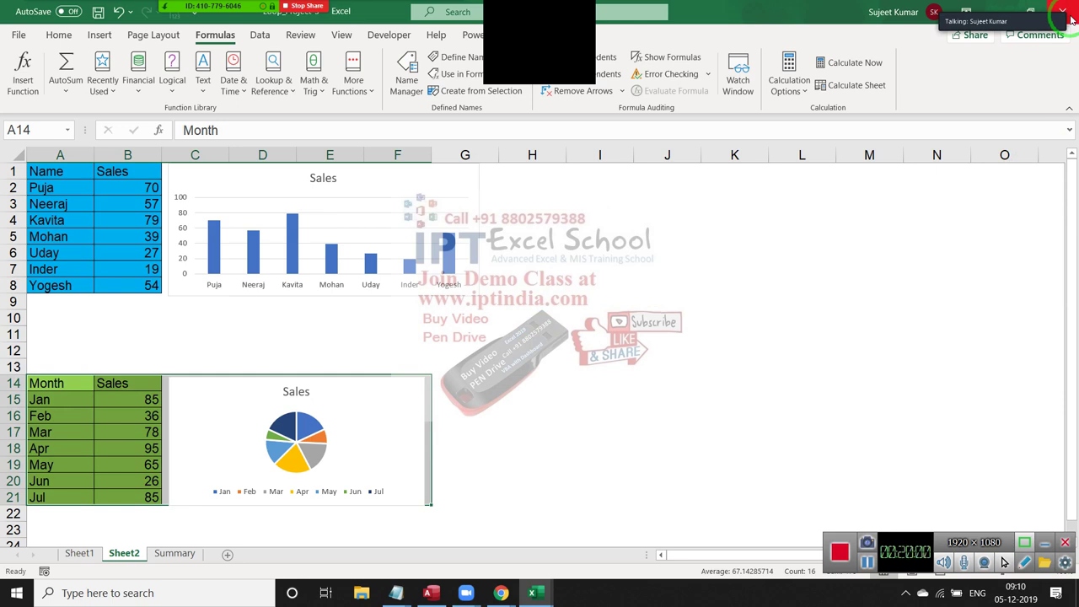
{"action": "left_click", "coordinate": [473, 317]}
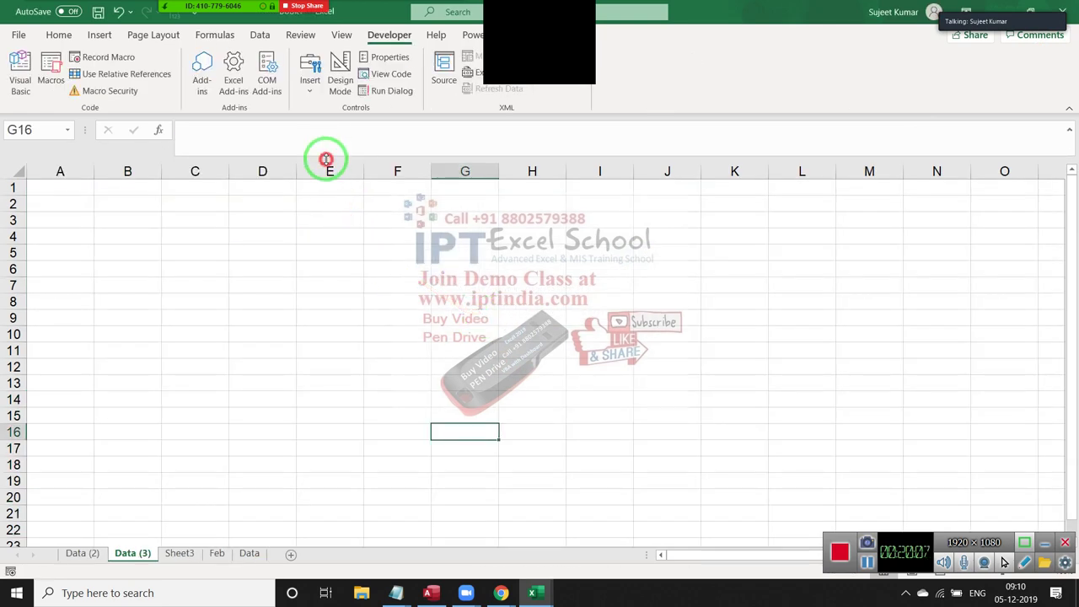
{"action": "left_click_drag", "start_coordinate": [327, 160], "coordinate": [332, 139]}
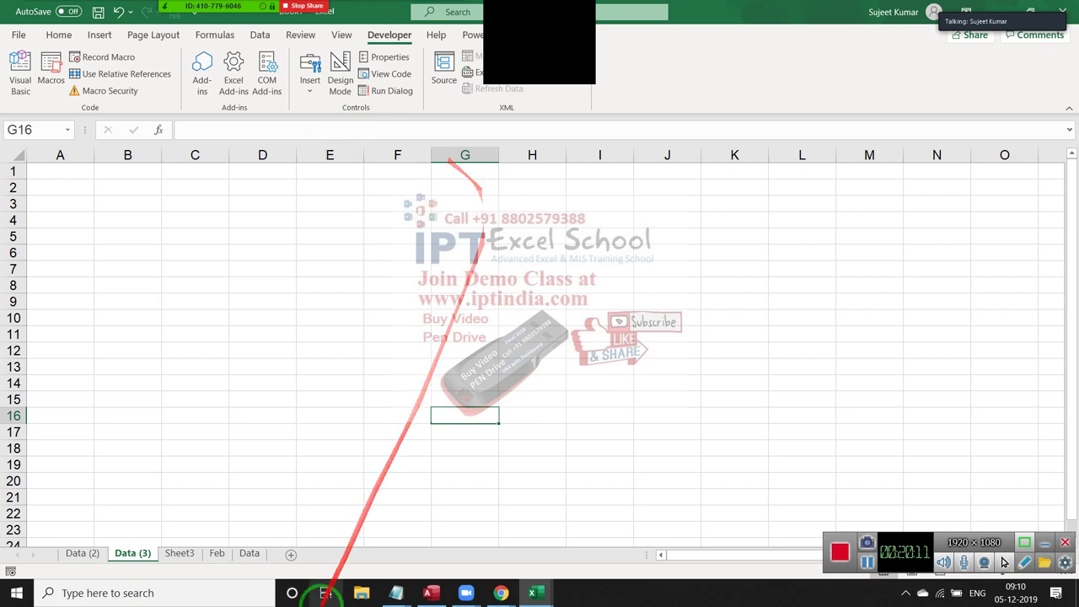
Bring Chrome's Class Link Gmail tab forward and start a new message with C.
{"action": "left_click", "coordinate": [501, 592]}
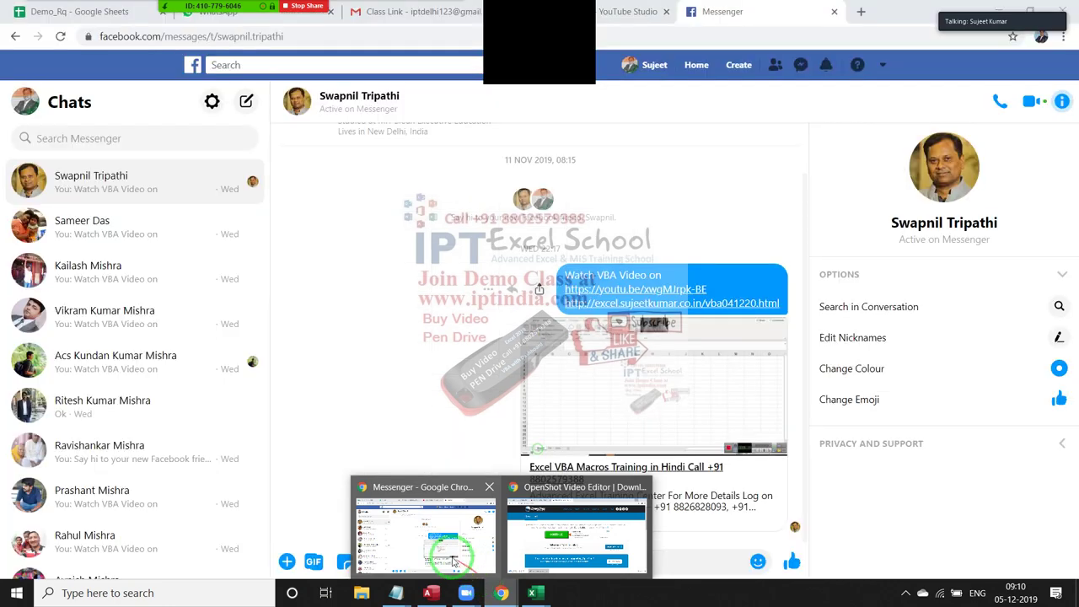
{"action": "left_click", "coordinate": [422, 525]}
{"action": "left_click", "coordinate": [397, 17]}
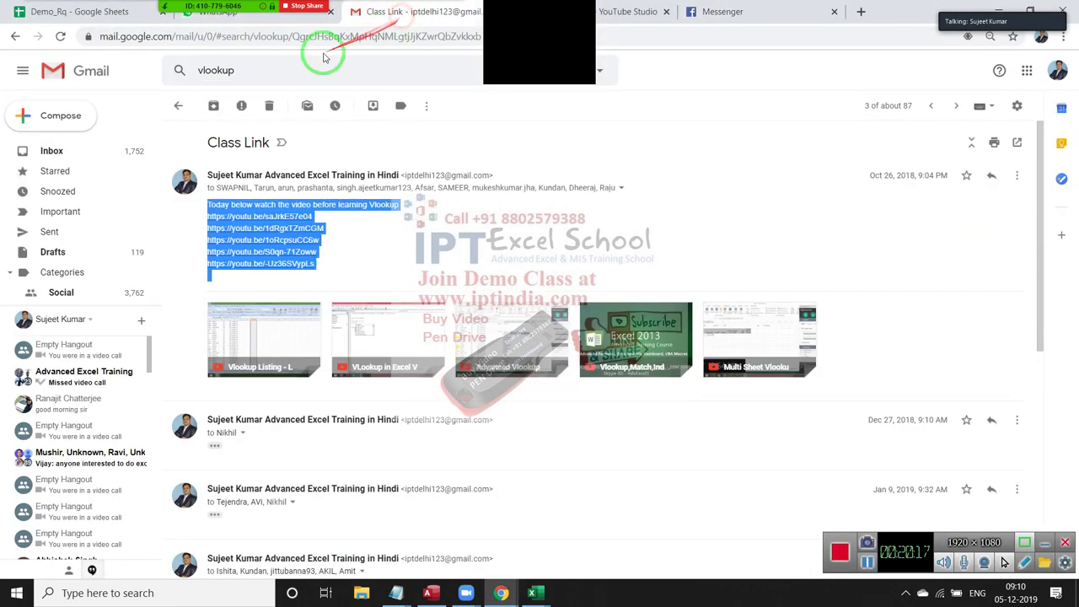
{"action": "key", "text": "c"}
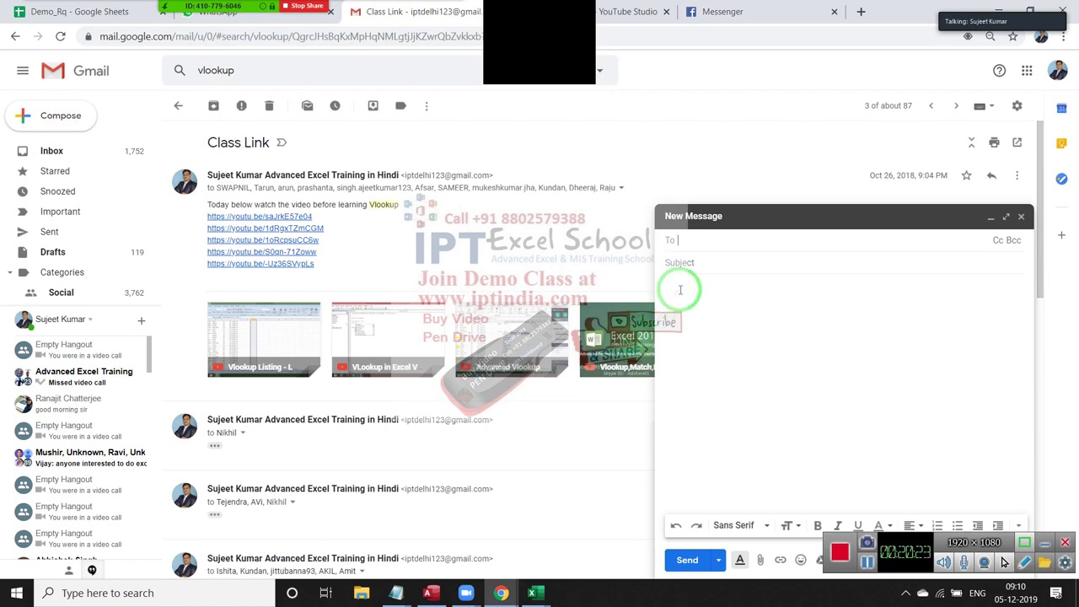
Add three class participants to the To field from autocomplete suggestions.
{"action": "type", "text": "ad"}
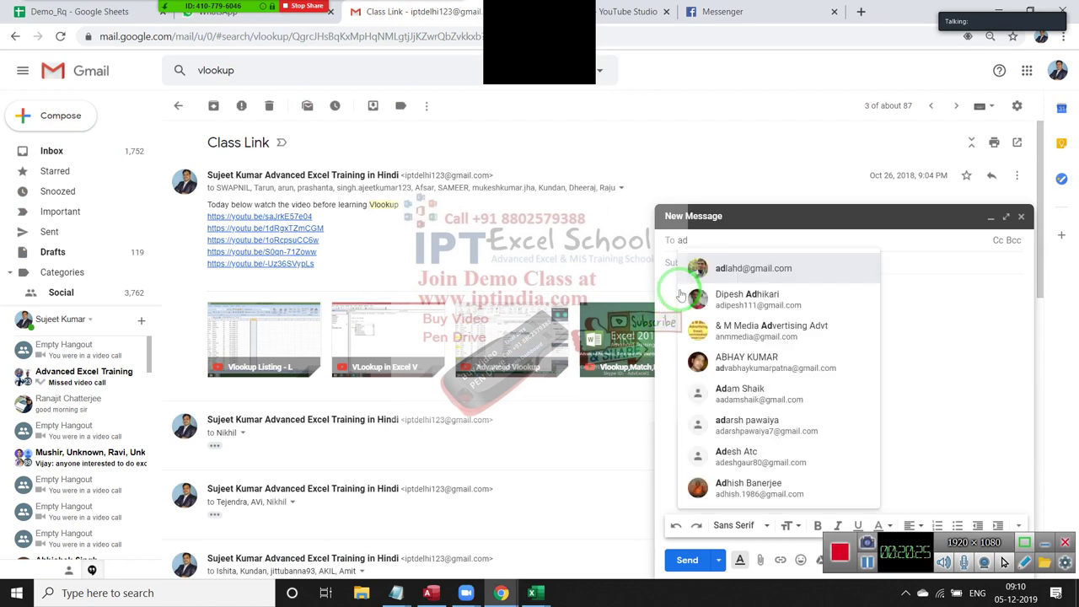
{"action": "mouse_move", "coordinate": [758, 299]}
{"action": "type", "text": "e"}
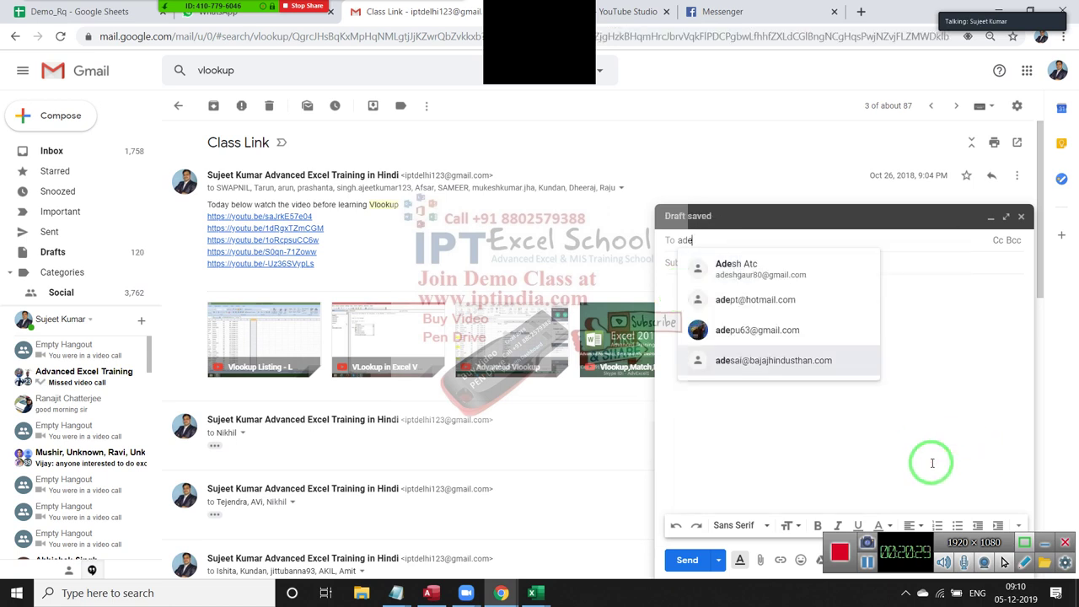
{"action": "key", "text": "BackSpace"}
{"action": "key", "text": "BackSpace"}
{"action": "key", "text": "BackSpace"}
{"action": "type", "text": "ni"}
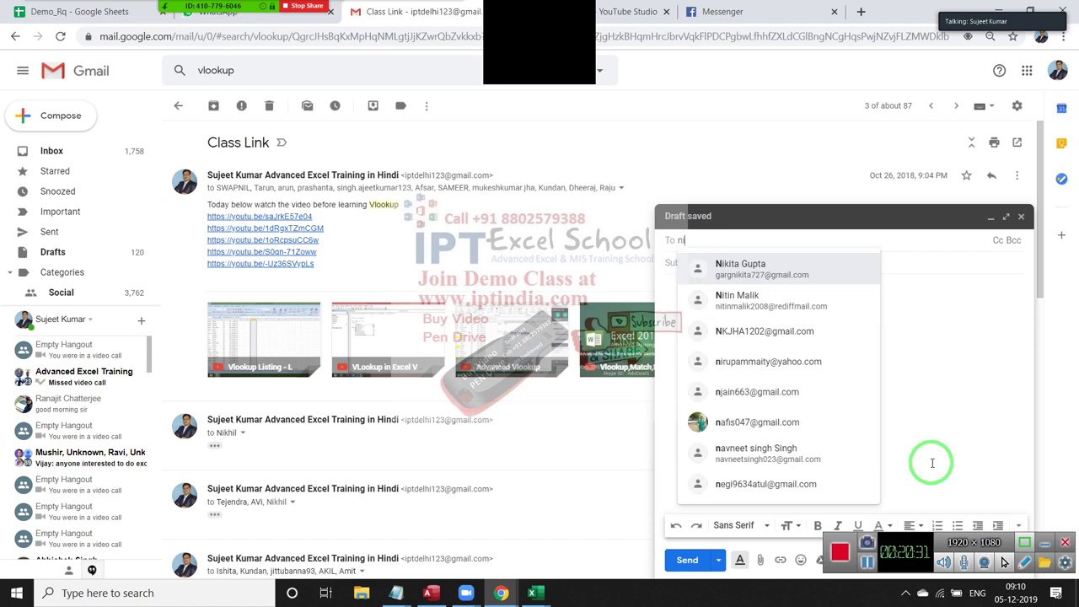
{"action": "type", "text": "k"}
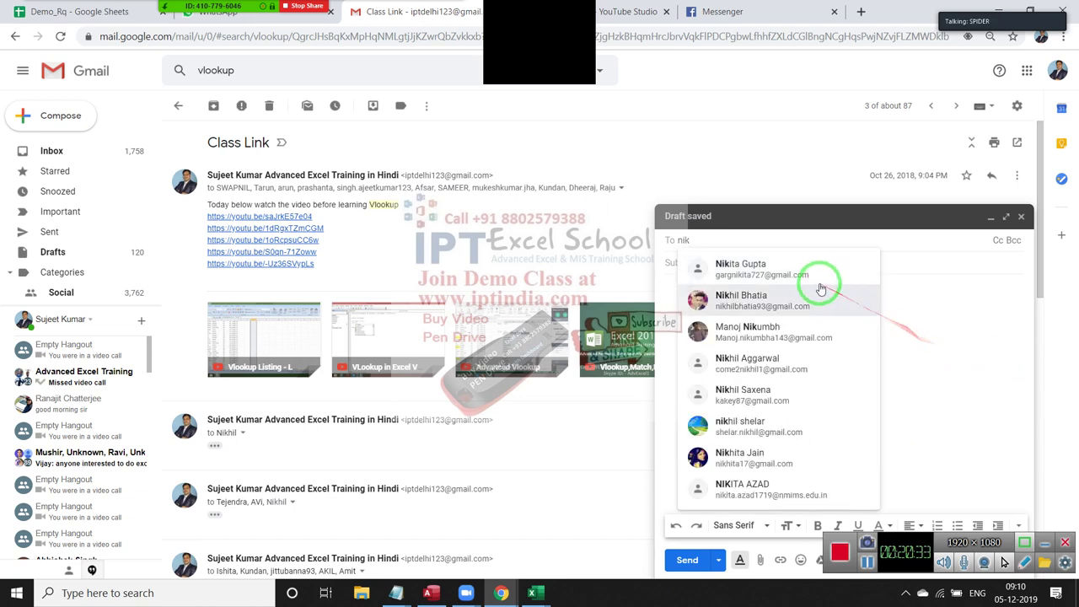
{"action": "left_click", "coordinate": [814, 274]}
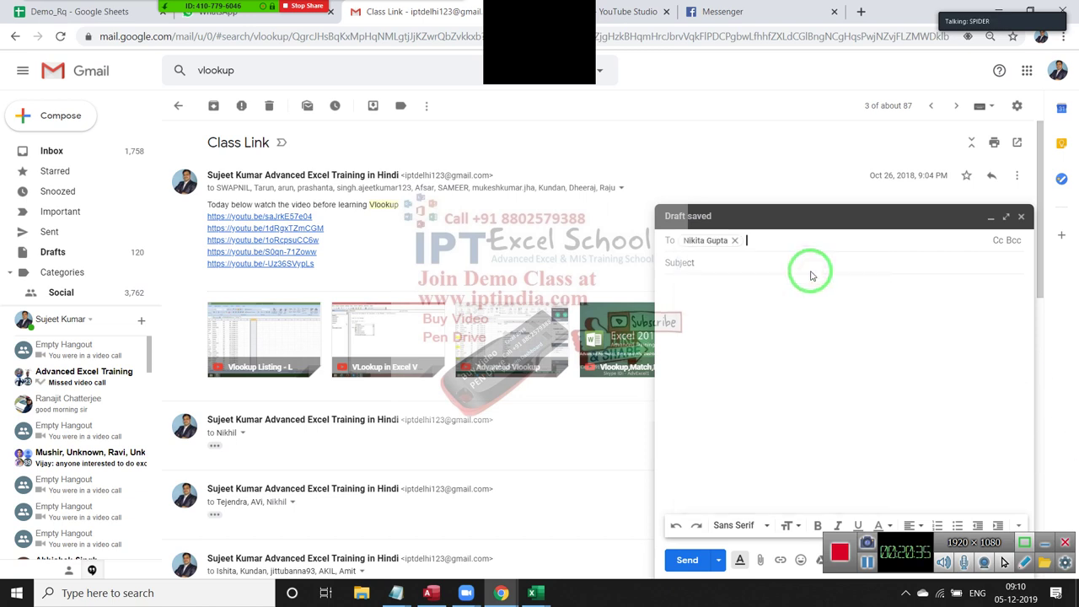
{"action": "type", "text": "jag"}
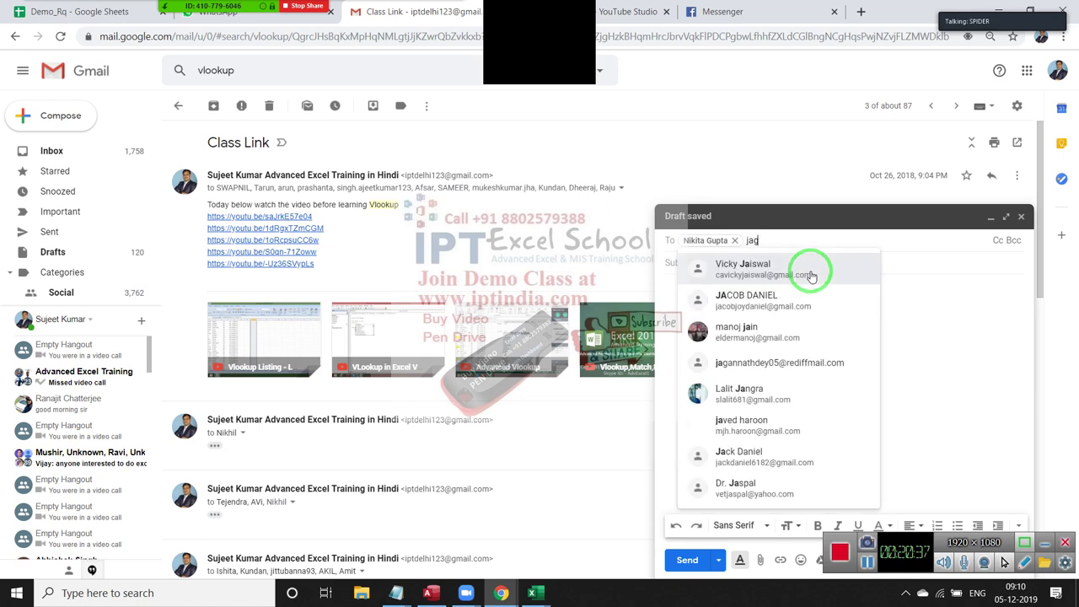
{"action": "mouse_move", "coordinate": [779, 268]}
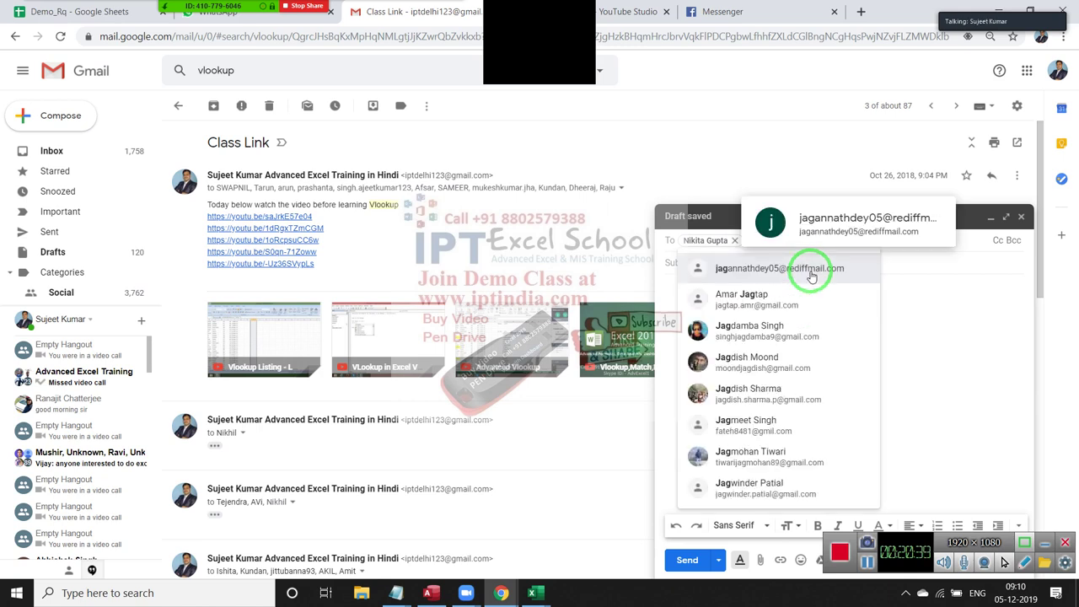
{"action": "left_click", "coordinate": [811, 270]}
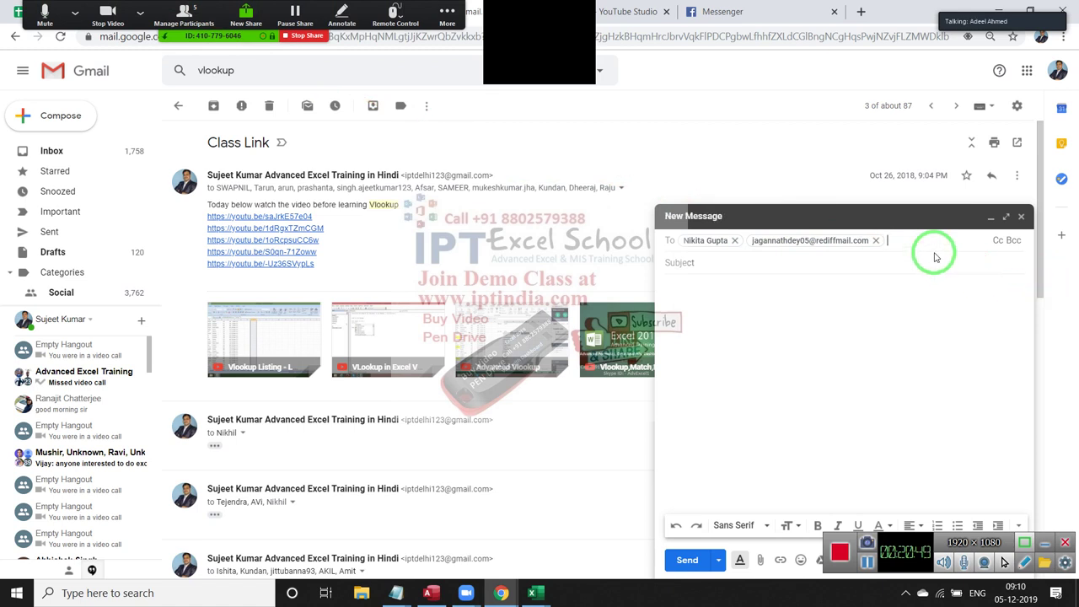
{"action": "type", "text": "ad"}
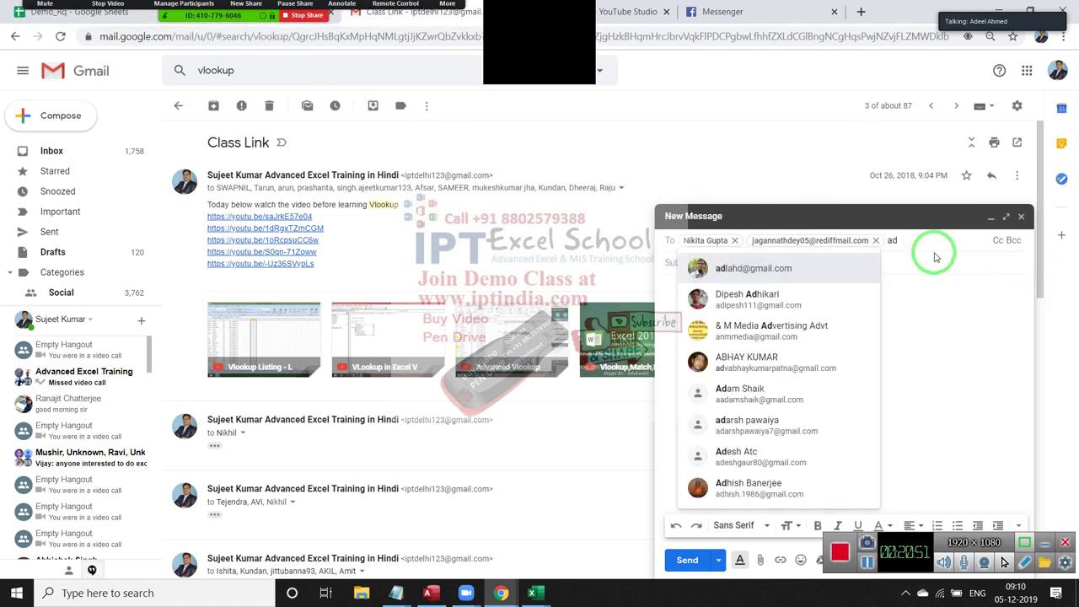
{"action": "type", "text": "l"}
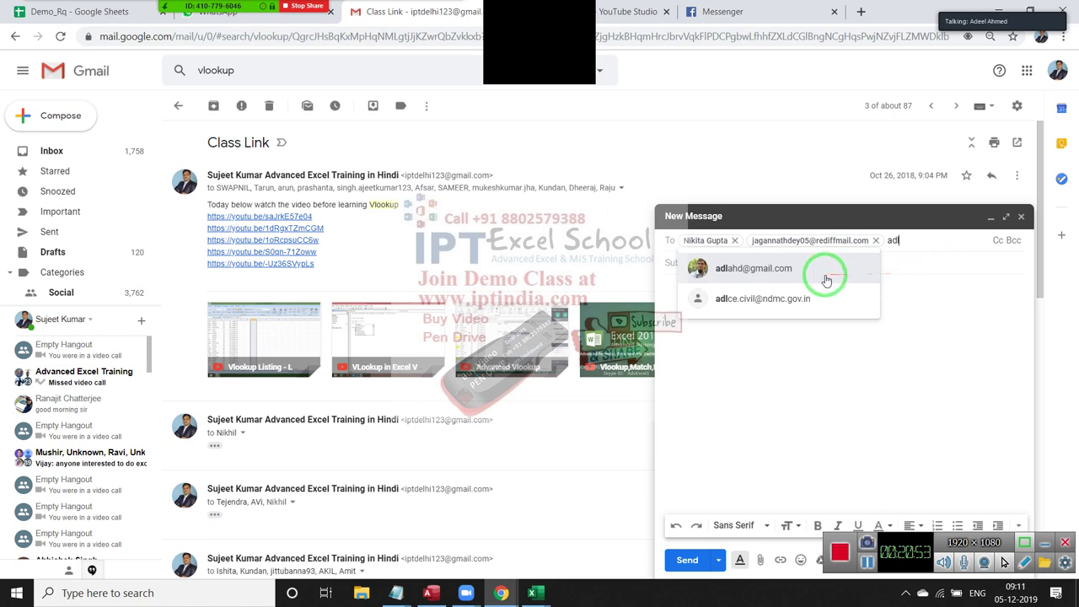
{"action": "left_click", "coordinate": [775, 281]}
{"action": "type", "text": "File"}
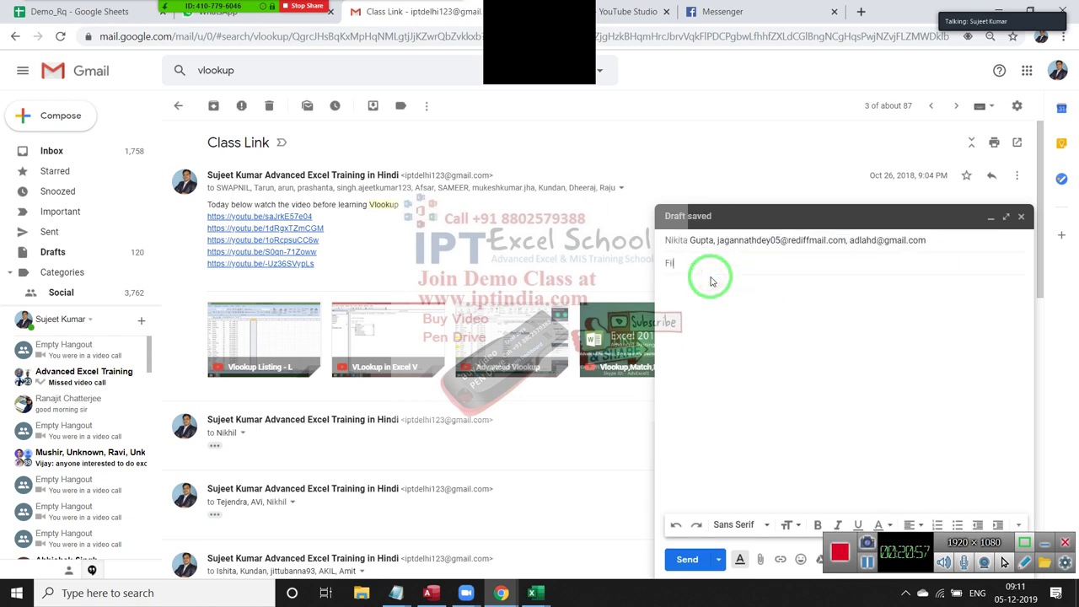
Attach Loop_Project-3.xlsm from Desktop's New folder and send the File email.
{"action": "left_click", "coordinate": [762, 561]}
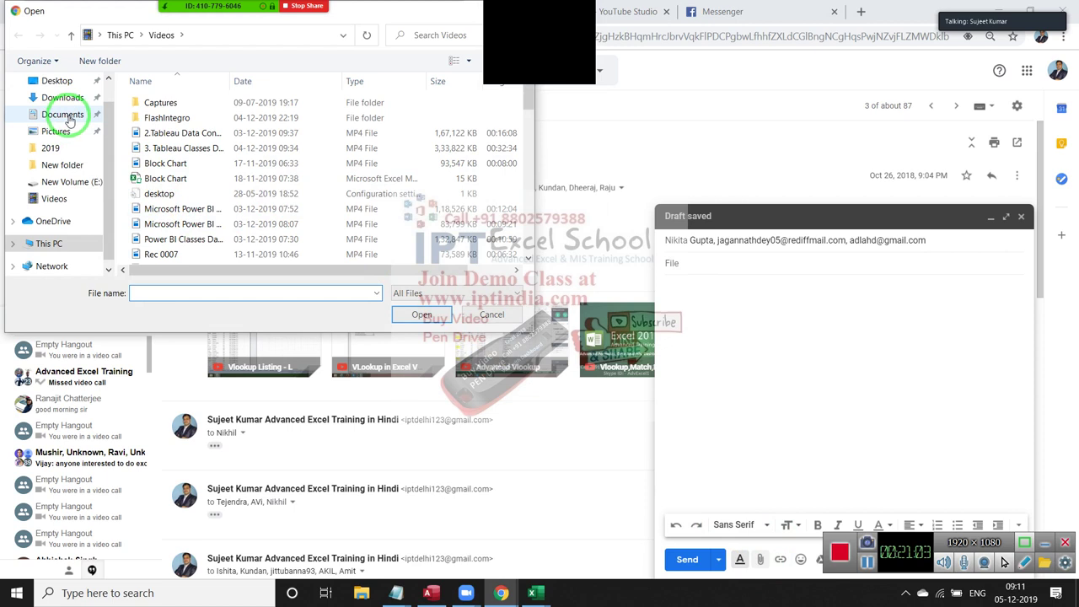
{"action": "left_click", "coordinate": [59, 81]}
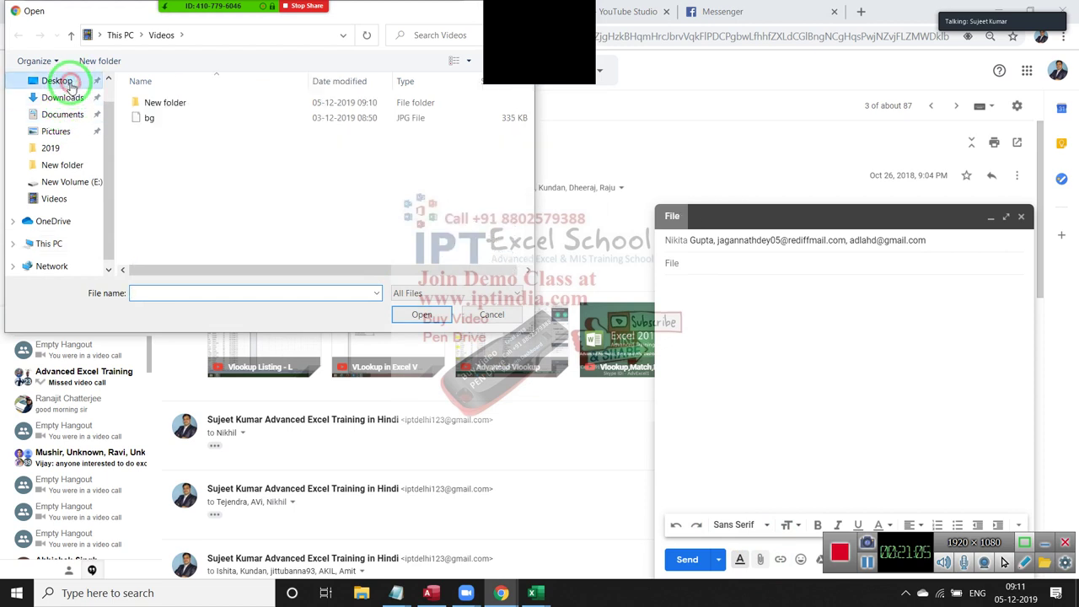
{"action": "left_click", "coordinate": [171, 105]}
{"action": "double_click", "coordinate": [172, 105]}
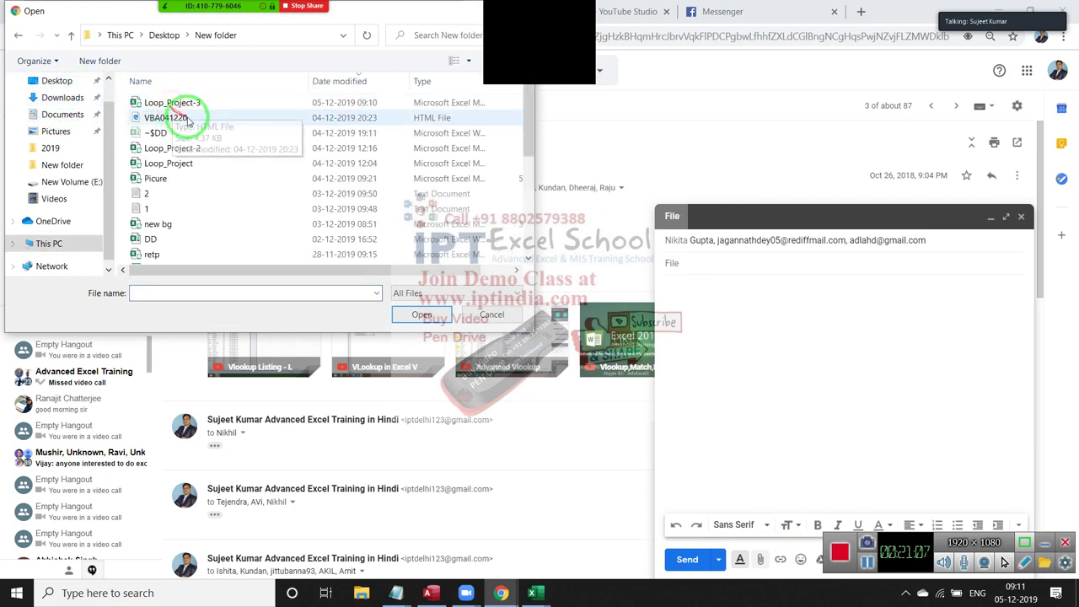
{"action": "left_click", "coordinate": [234, 103]}
{"action": "left_click", "coordinate": [422, 314]}
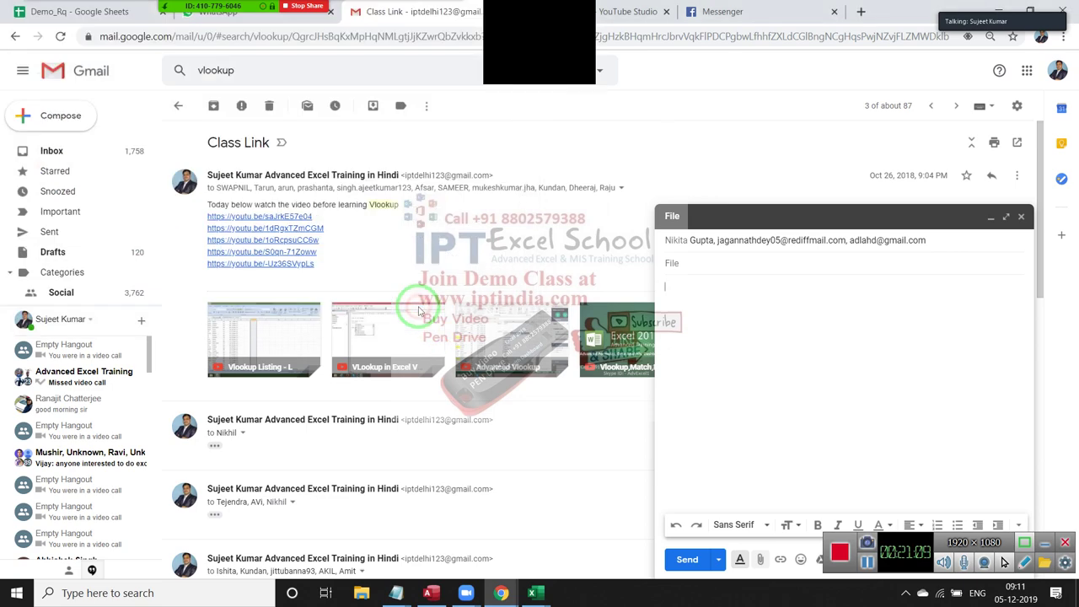
{"action": "left_click", "coordinate": [688, 560]}
{"action": "mouse_move", "coordinate": [532, 593]}
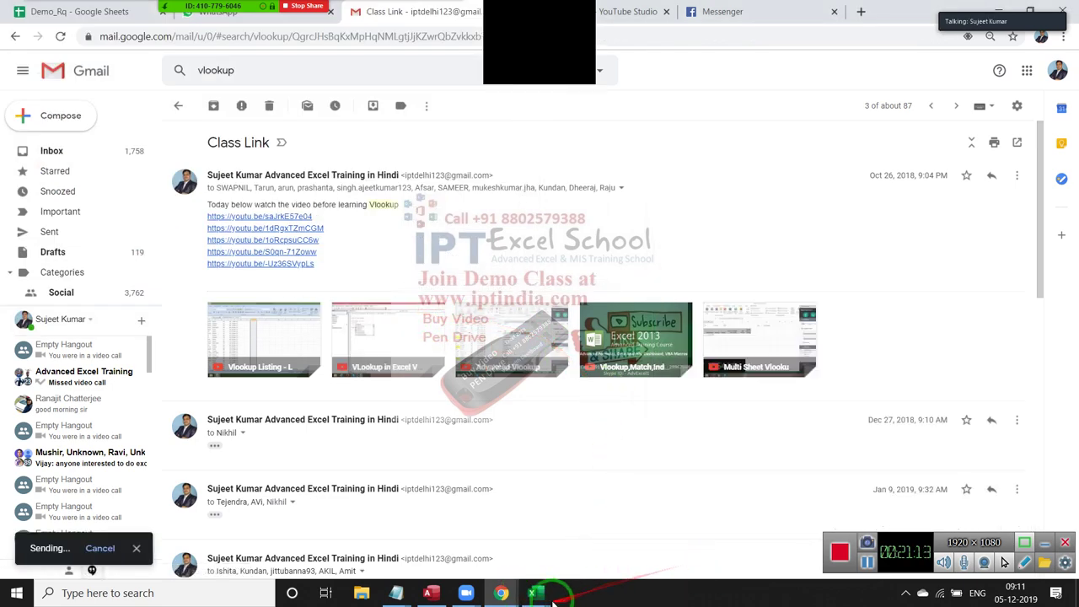
{"action": "left_click", "coordinate": [371, 532]}
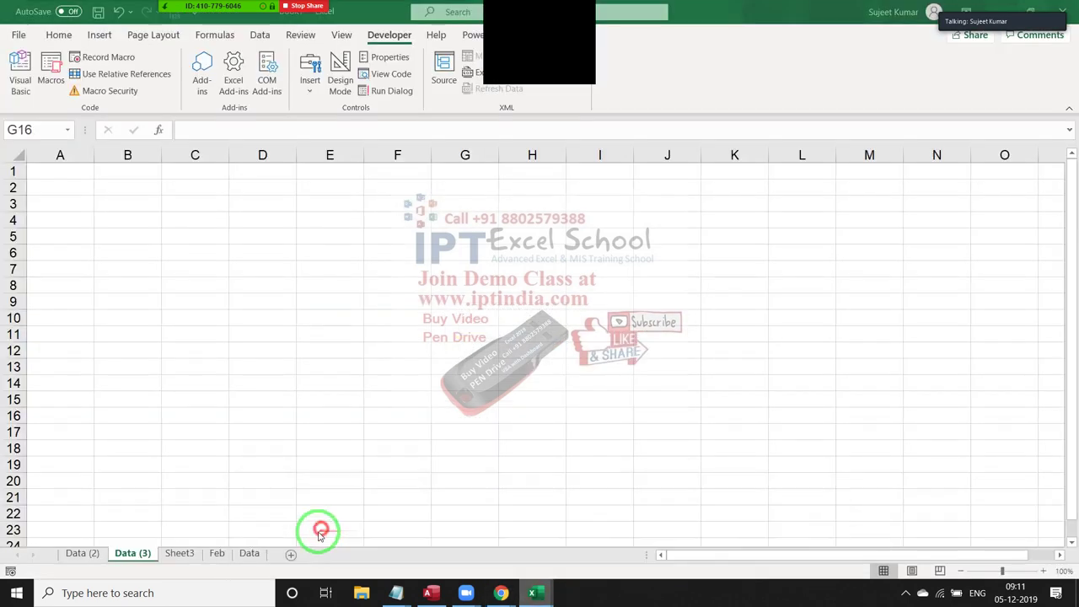
{"action": "left_click", "coordinate": [52, 35]}
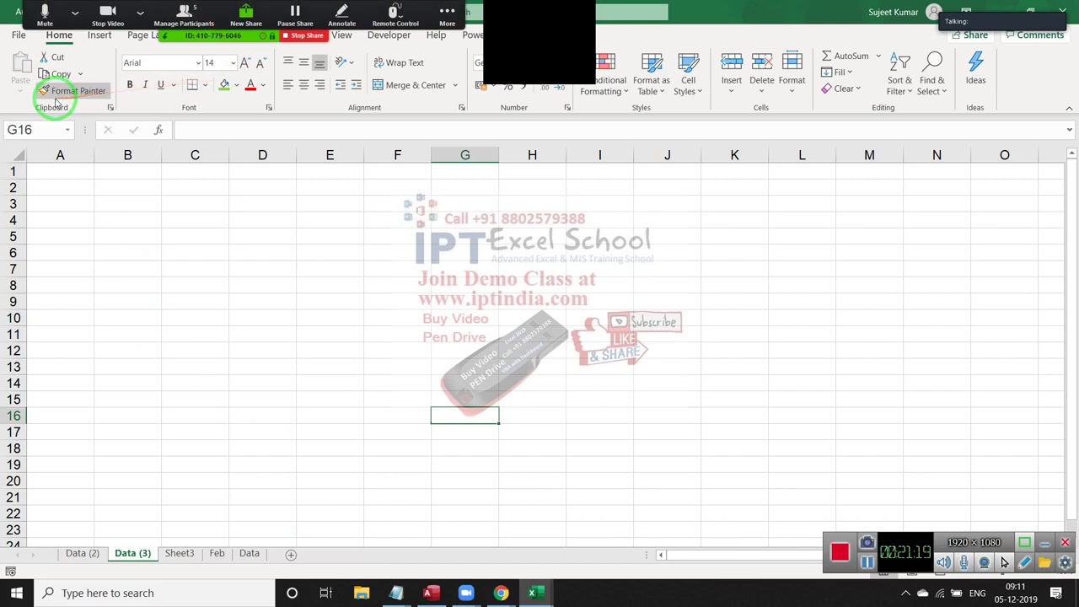
{"action": "left_click", "coordinate": [183, 19]}
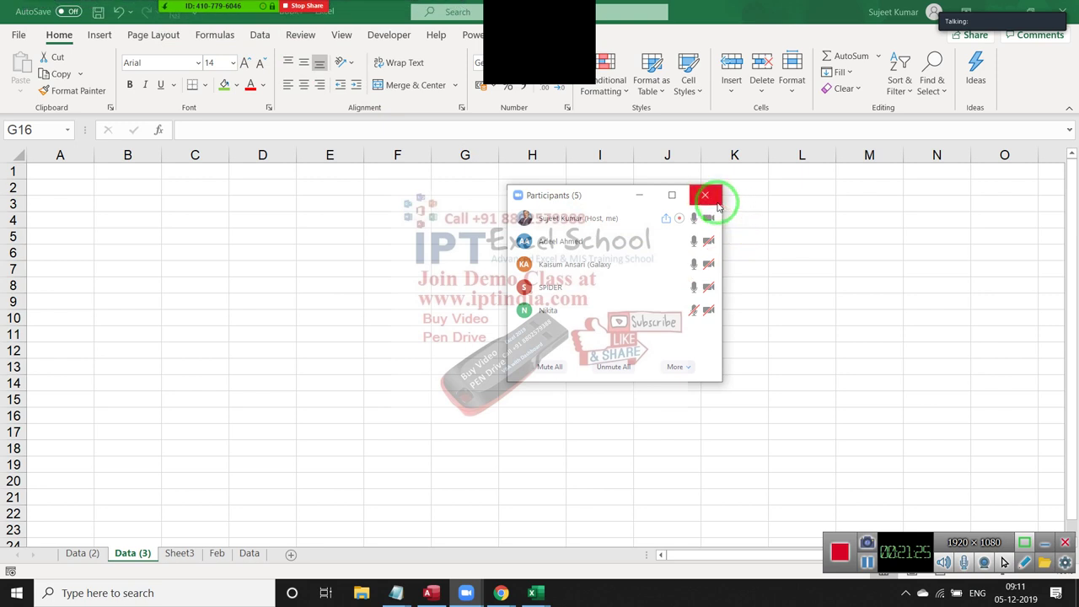
{"action": "left_click", "coordinate": [718, 206]}
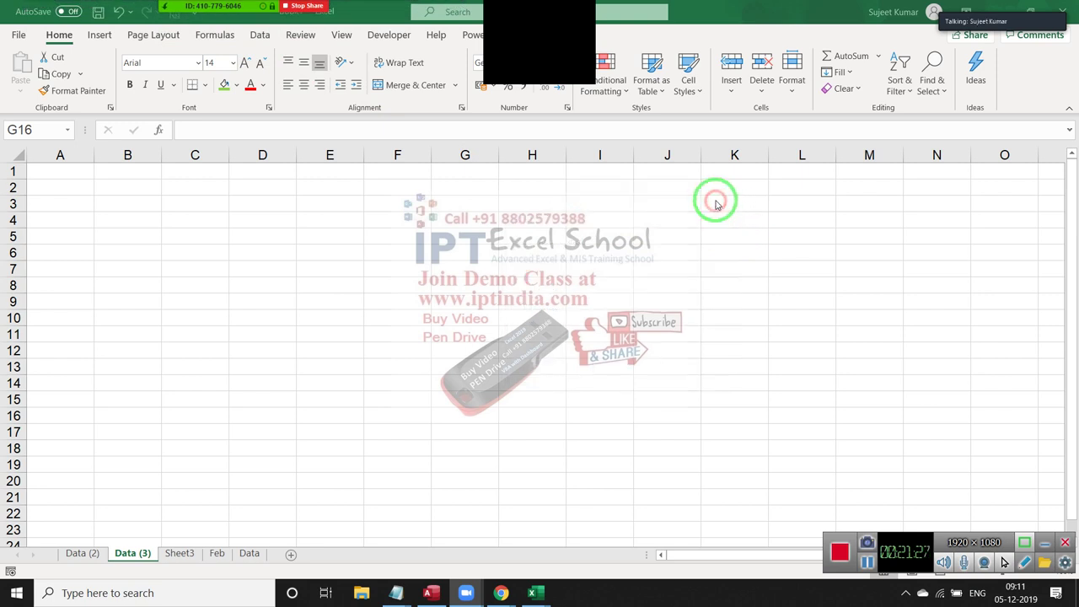
{"action": "left_click", "coordinate": [78, 182]}
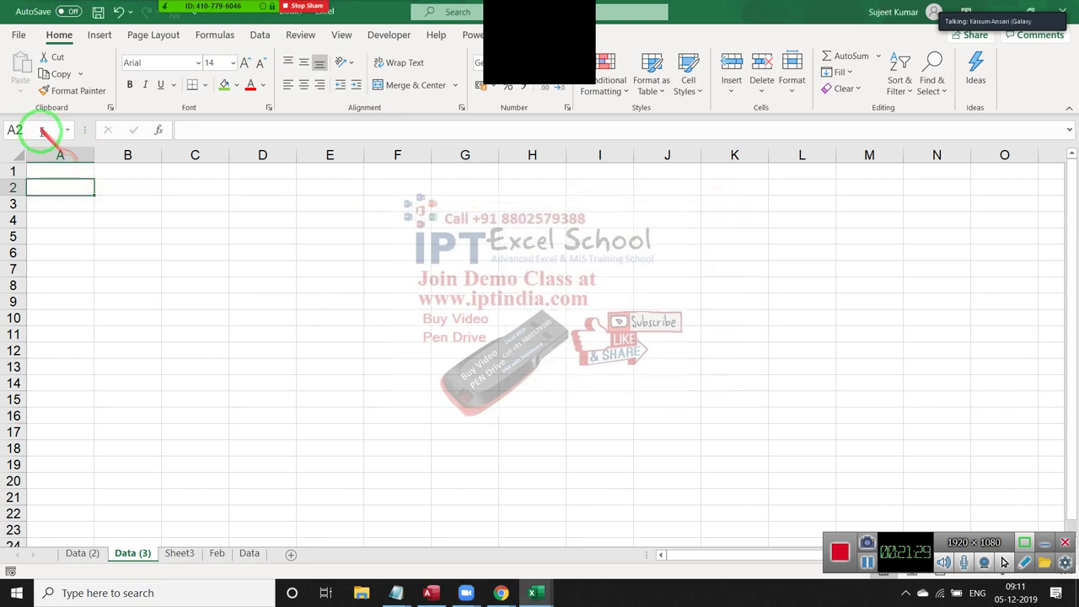
{"action": "left_click", "coordinate": [55, 167]}
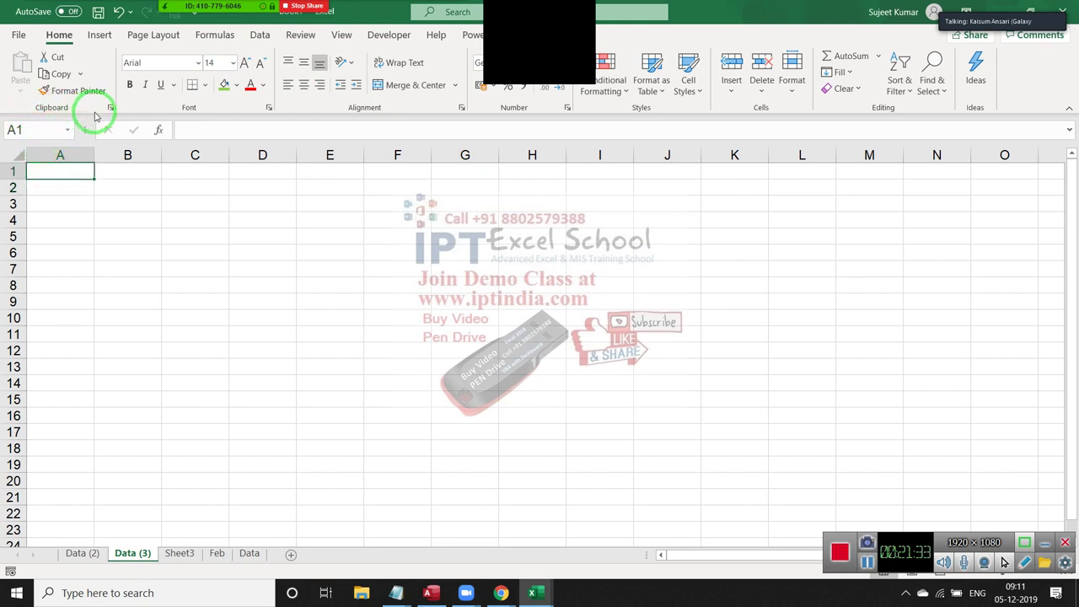
{"action": "left_click", "coordinate": [501, 592]}
Forward the sent File email with Loop_Project-3.xlsm to one more participant, then open Inbox.
{"action": "left_click", "coordinate": [481, 518]}
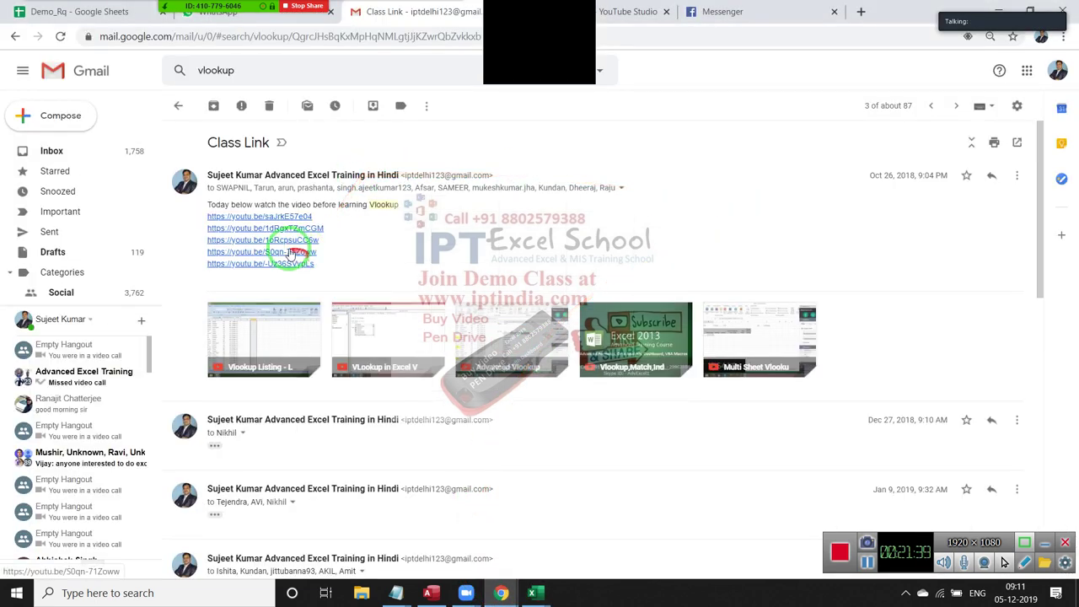
{"action": "left_click", "coordinate": [57, 236]}
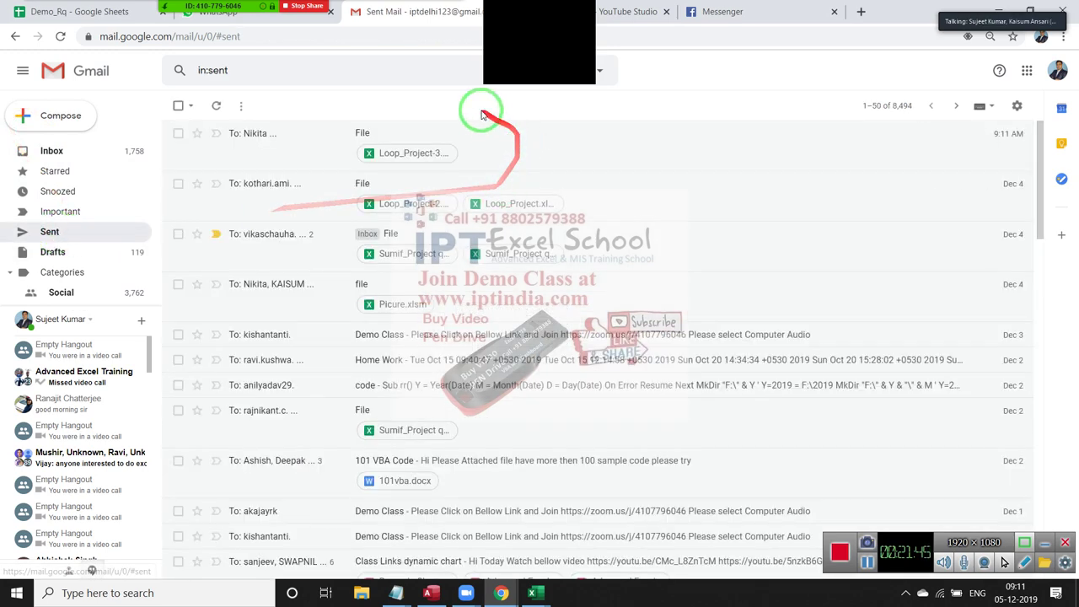
{"action": "left_click", "coordinate": [489, 131]}
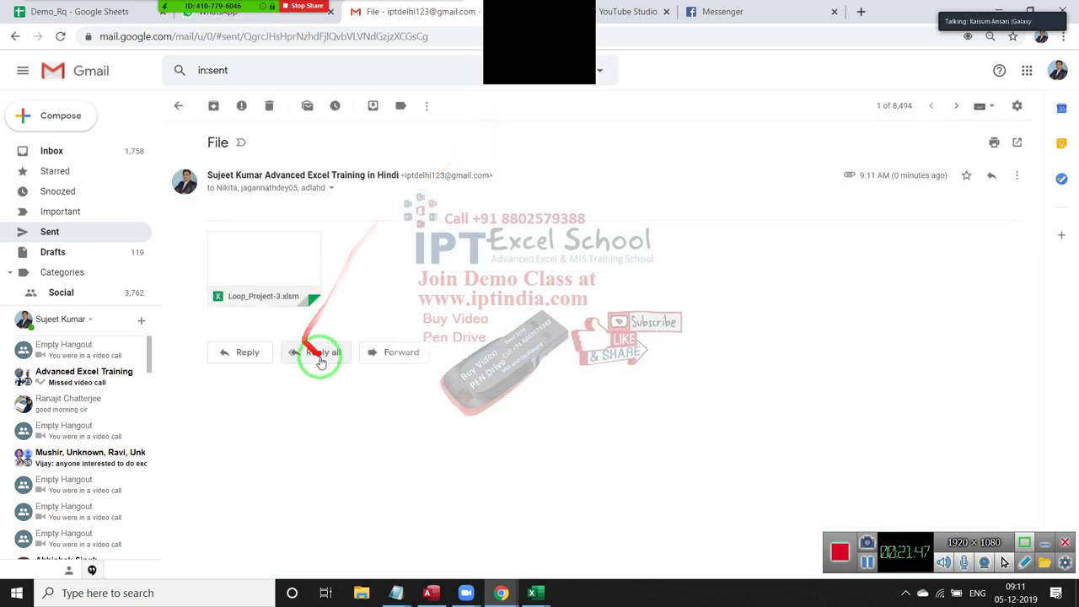
{"action": "left_click", "coordinate": [386, 353]}
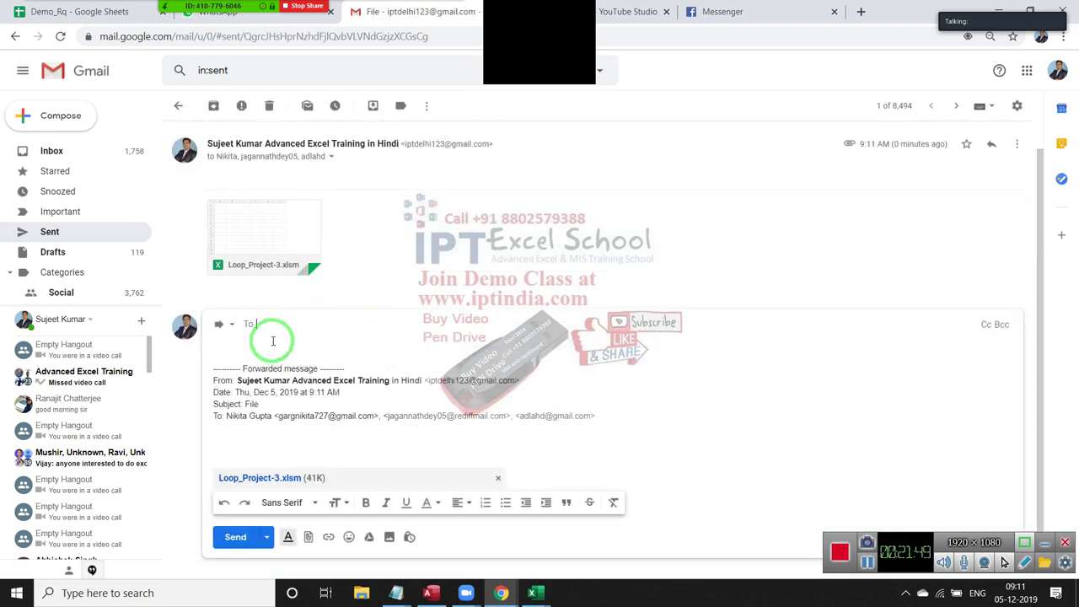
{"action": "type", "text": "ka"}
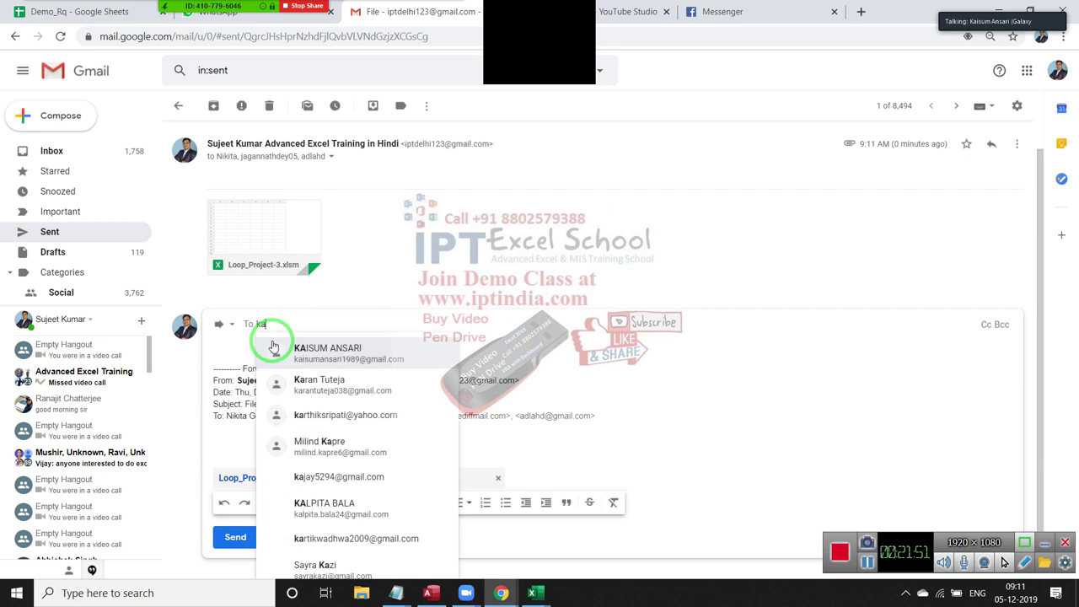
{"action": "left_click", "coordinate": [305, 362]}
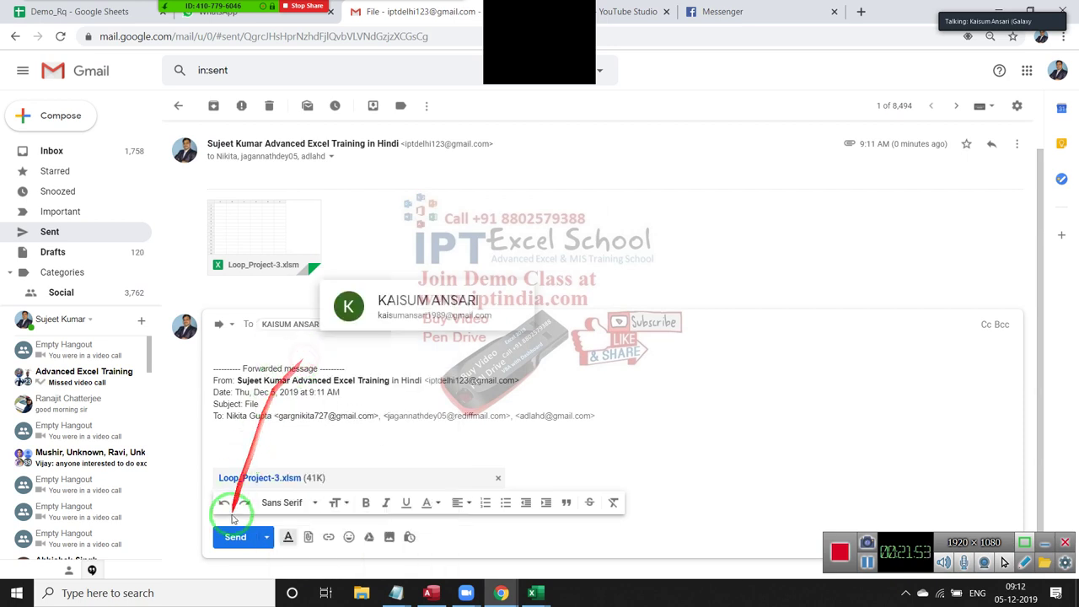
{"action": "left_click", "coordinate": [229, 537]}
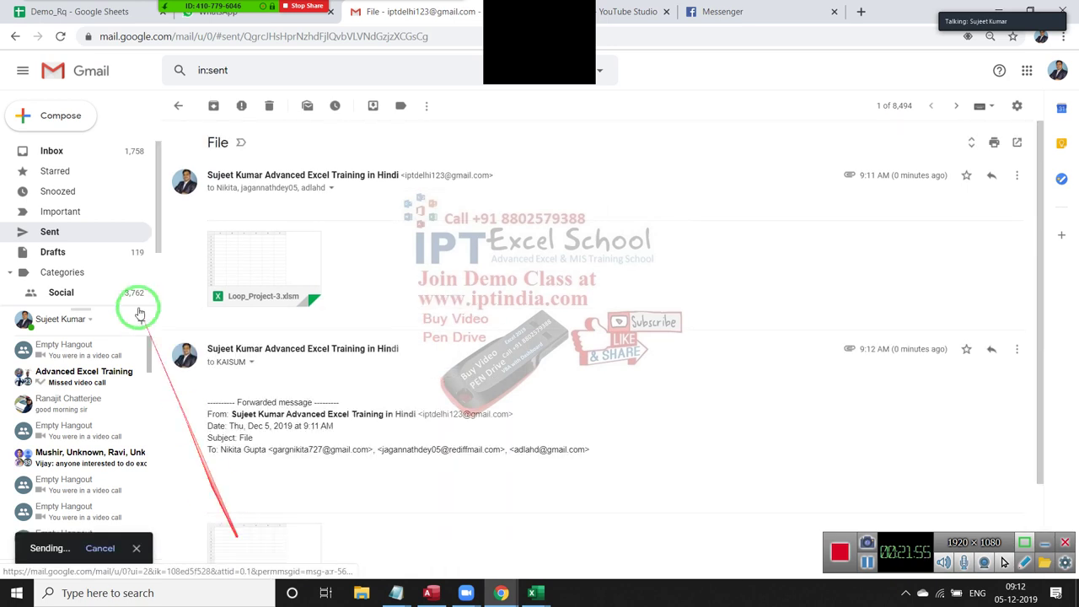
{"action": "left_click", "coordinate": [77, 160]}
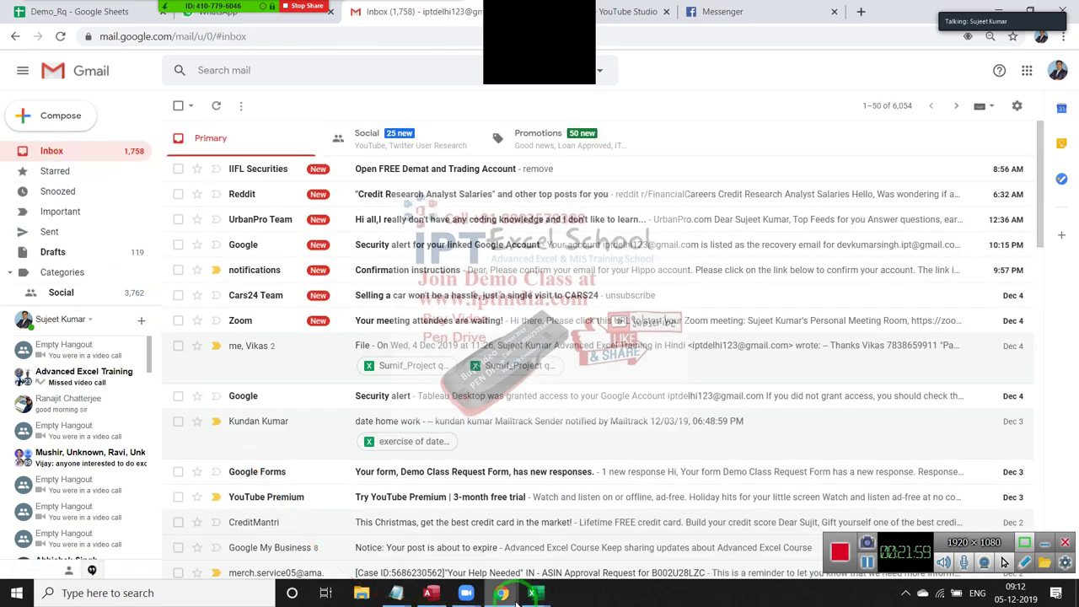
Switch back to the Excel workbook's empty Data (3) sheet, check the Number Format settings, and select cell F7.
{"action": "left_click", "coordinate": [464, 599]}
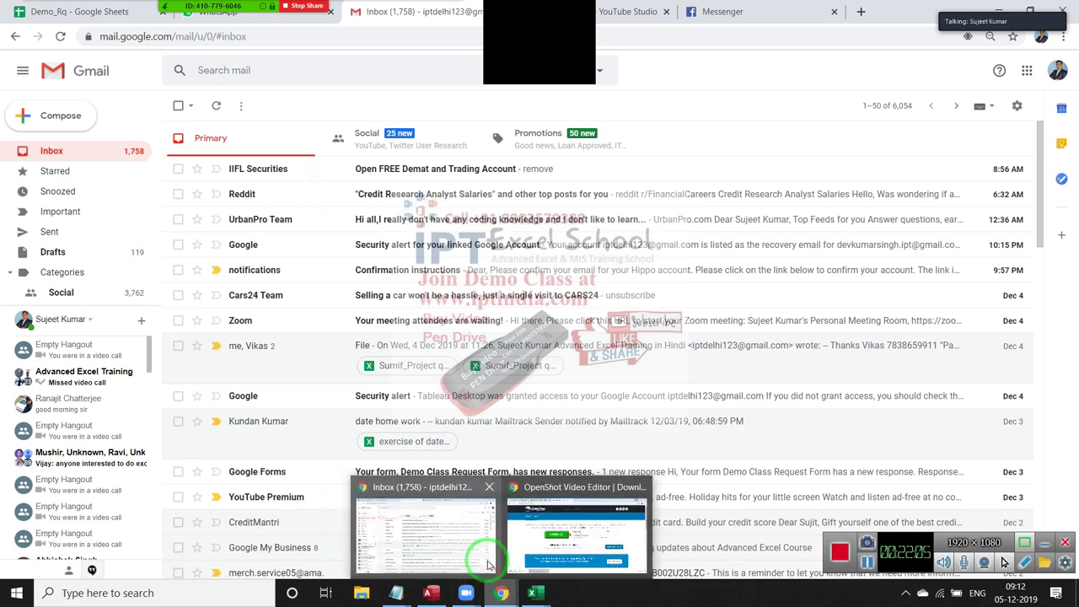
{"action": "mouse_move", "coordinate": [532, 593]}
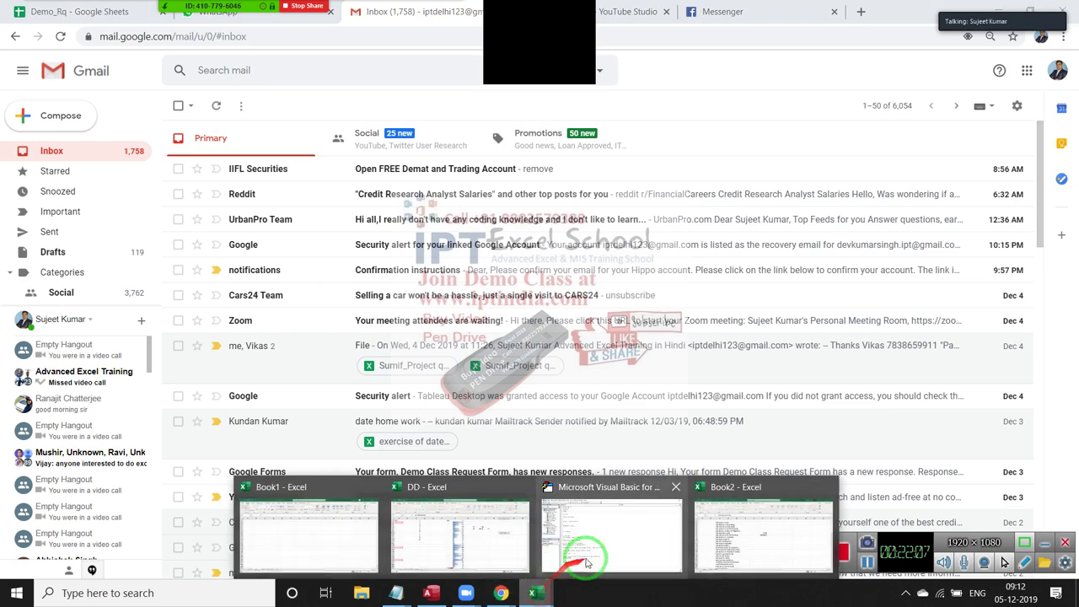
{"action": "left_click", "coordinate": [360, 533]}
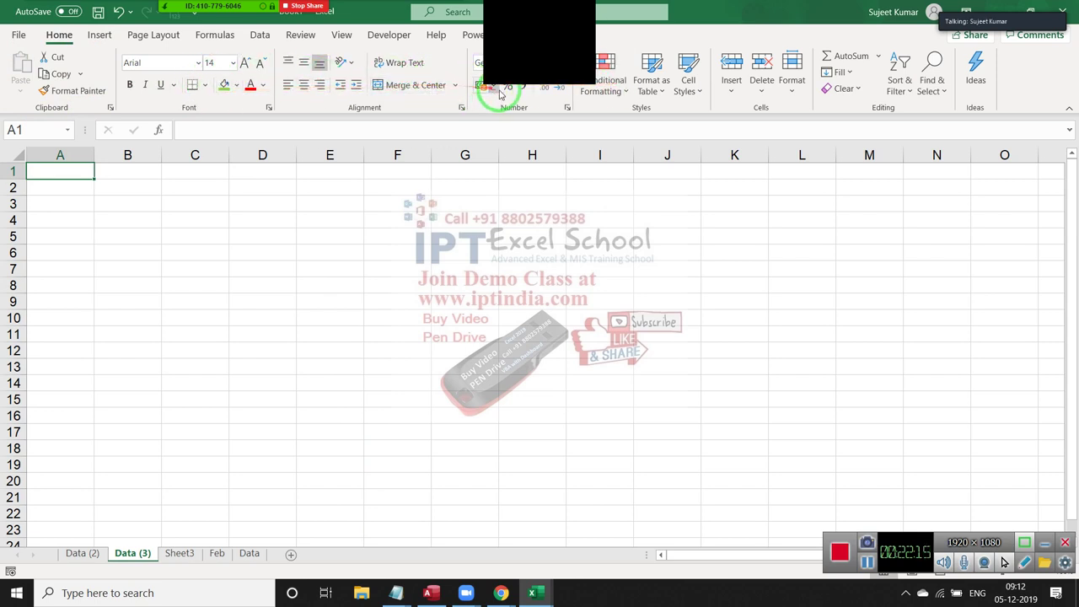
{"action": "left_click", "coordinate": [567, 107]}
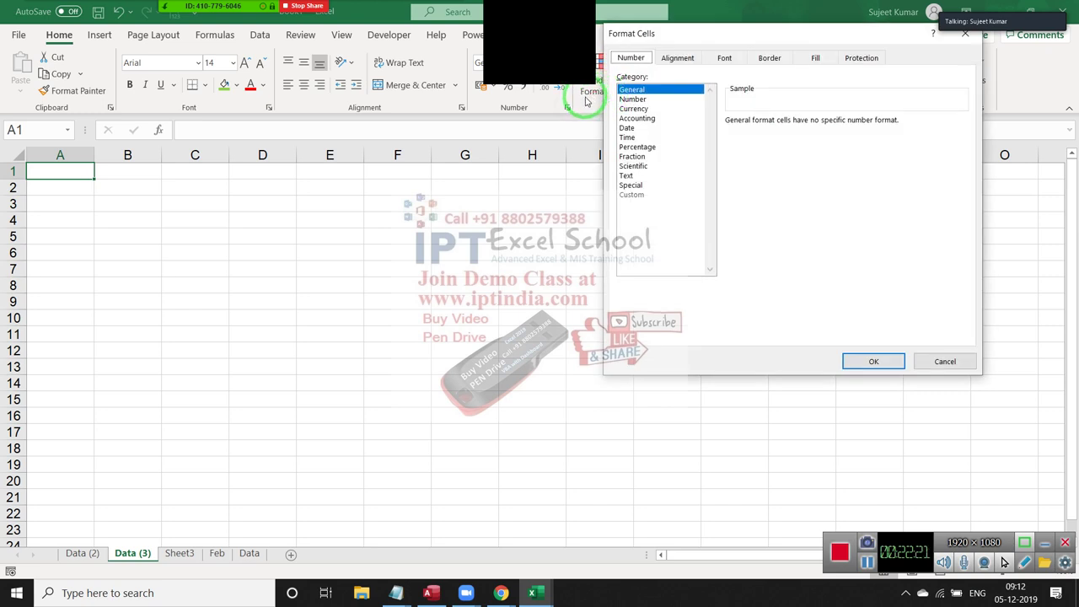
{"action": "key", "text": "Escape"}
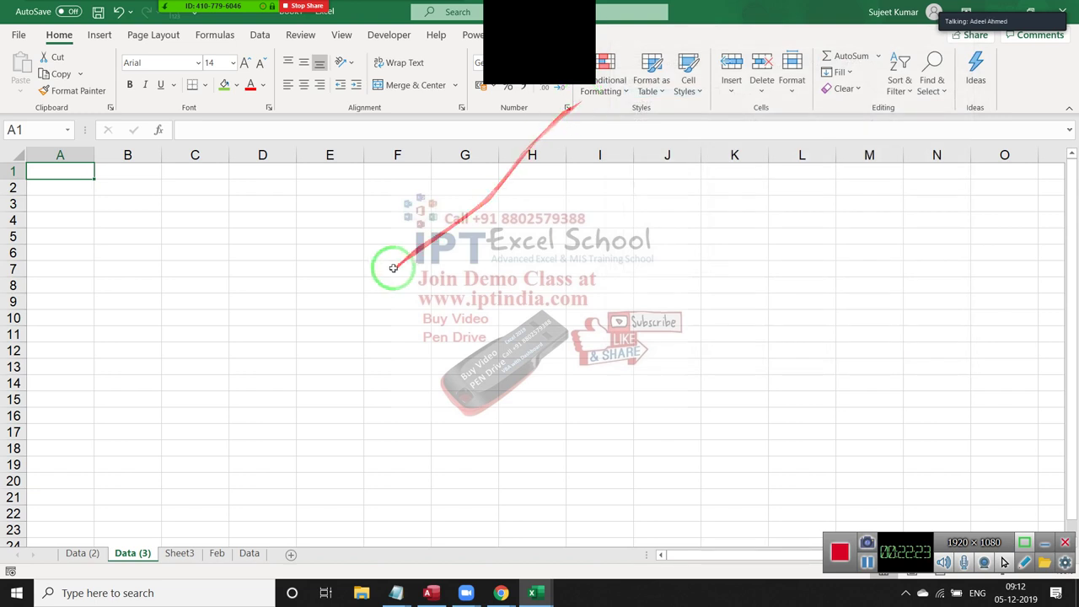
{"action": "left_click", "coordinate": [385, 268]}
Clear to the desktop, stop the Zoom screen share, and end the meeting for everyone.
{"action": "key", "text": "super+d"}
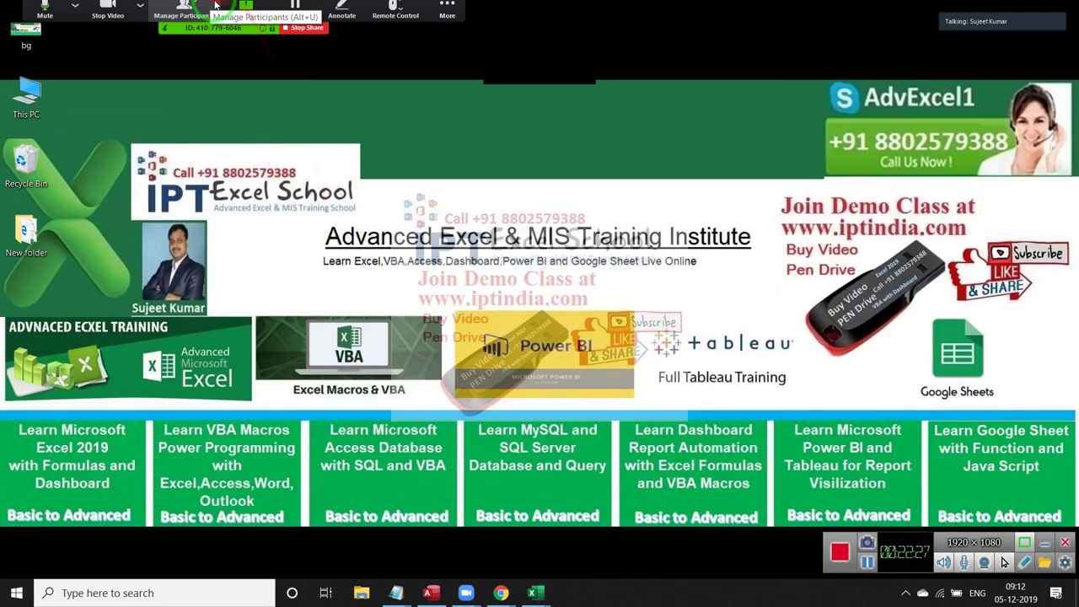
{"action": "left_click", "coordinate": [143, 13]}
{"action": "left_click", "coordinate": [294, 18]}
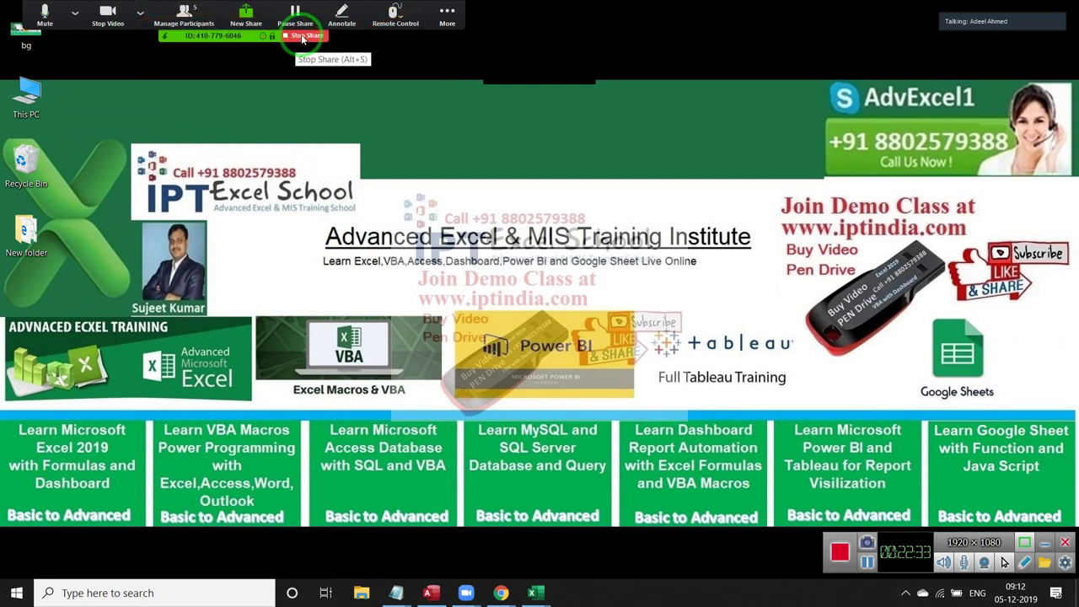
{"action": "left_click", "coordinate": [304, 37]}
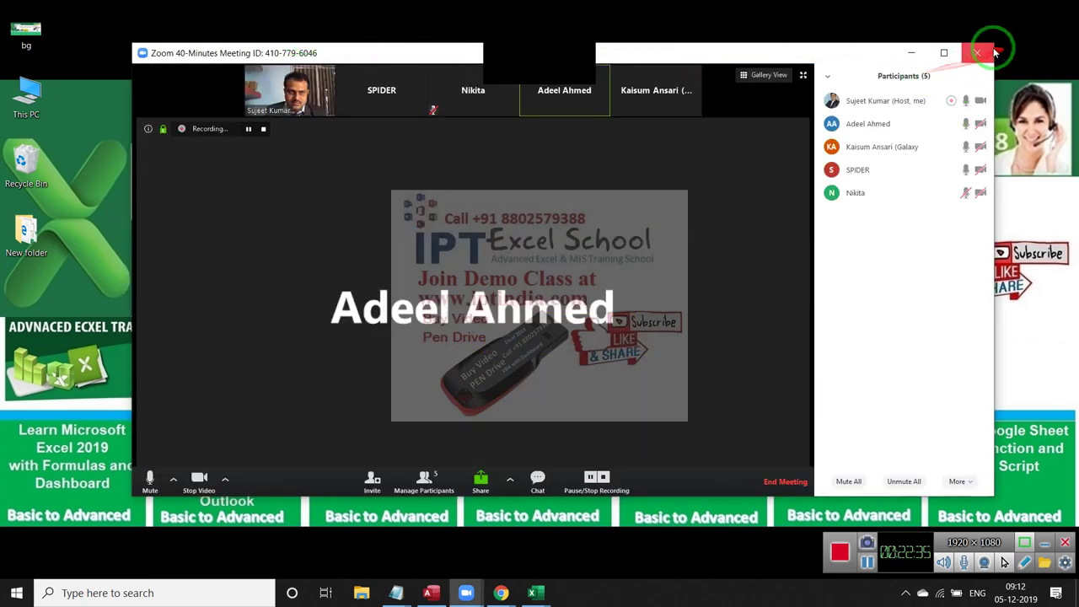
{"action": "left_click", "coordinate": [988, 53]}
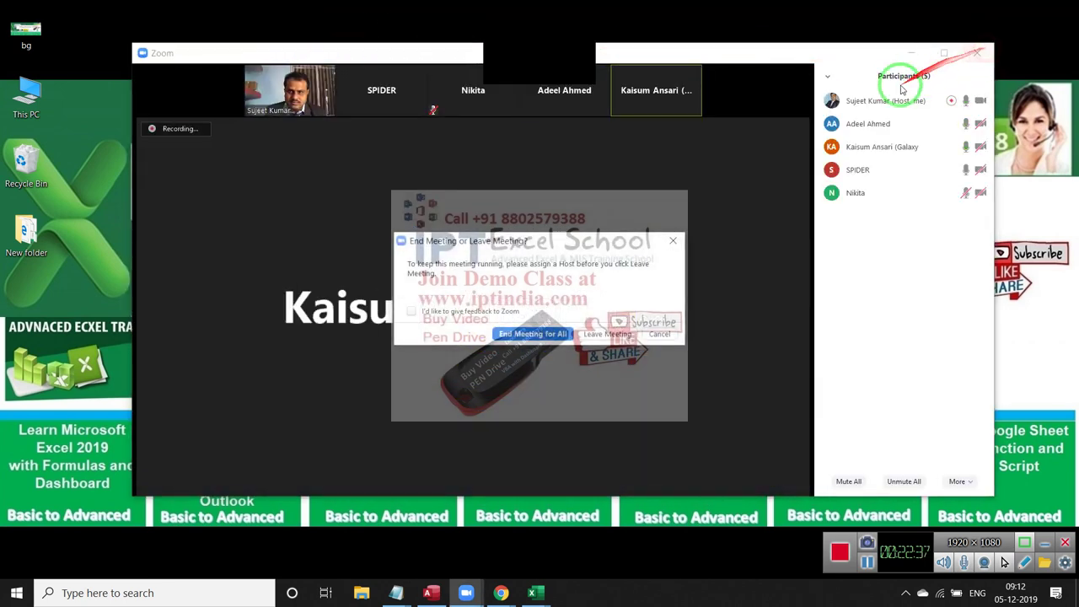
{"action": "left_click", "coordinate": [531, 342]}
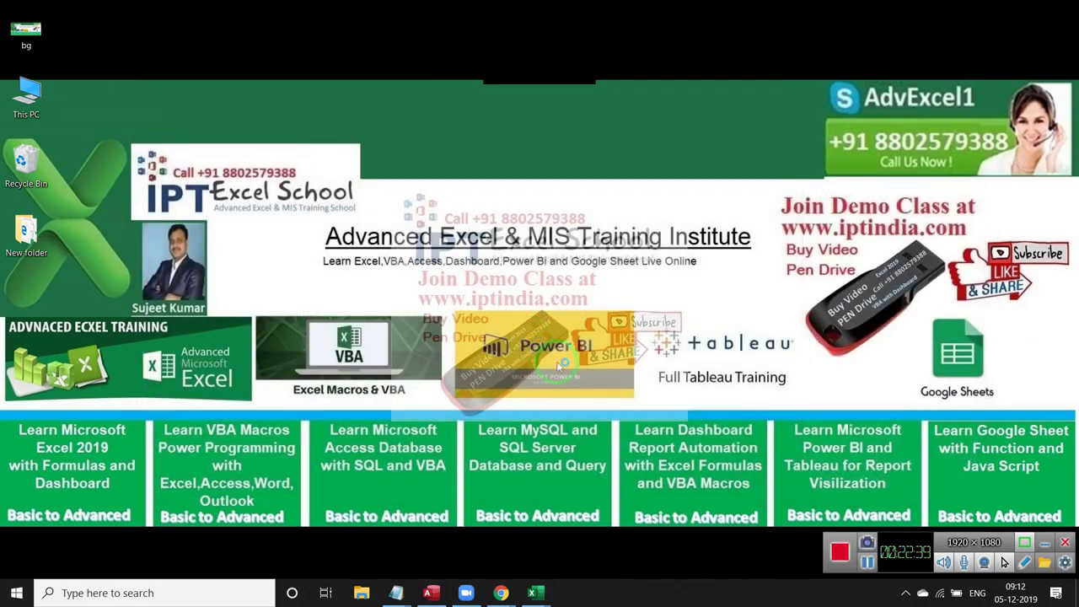